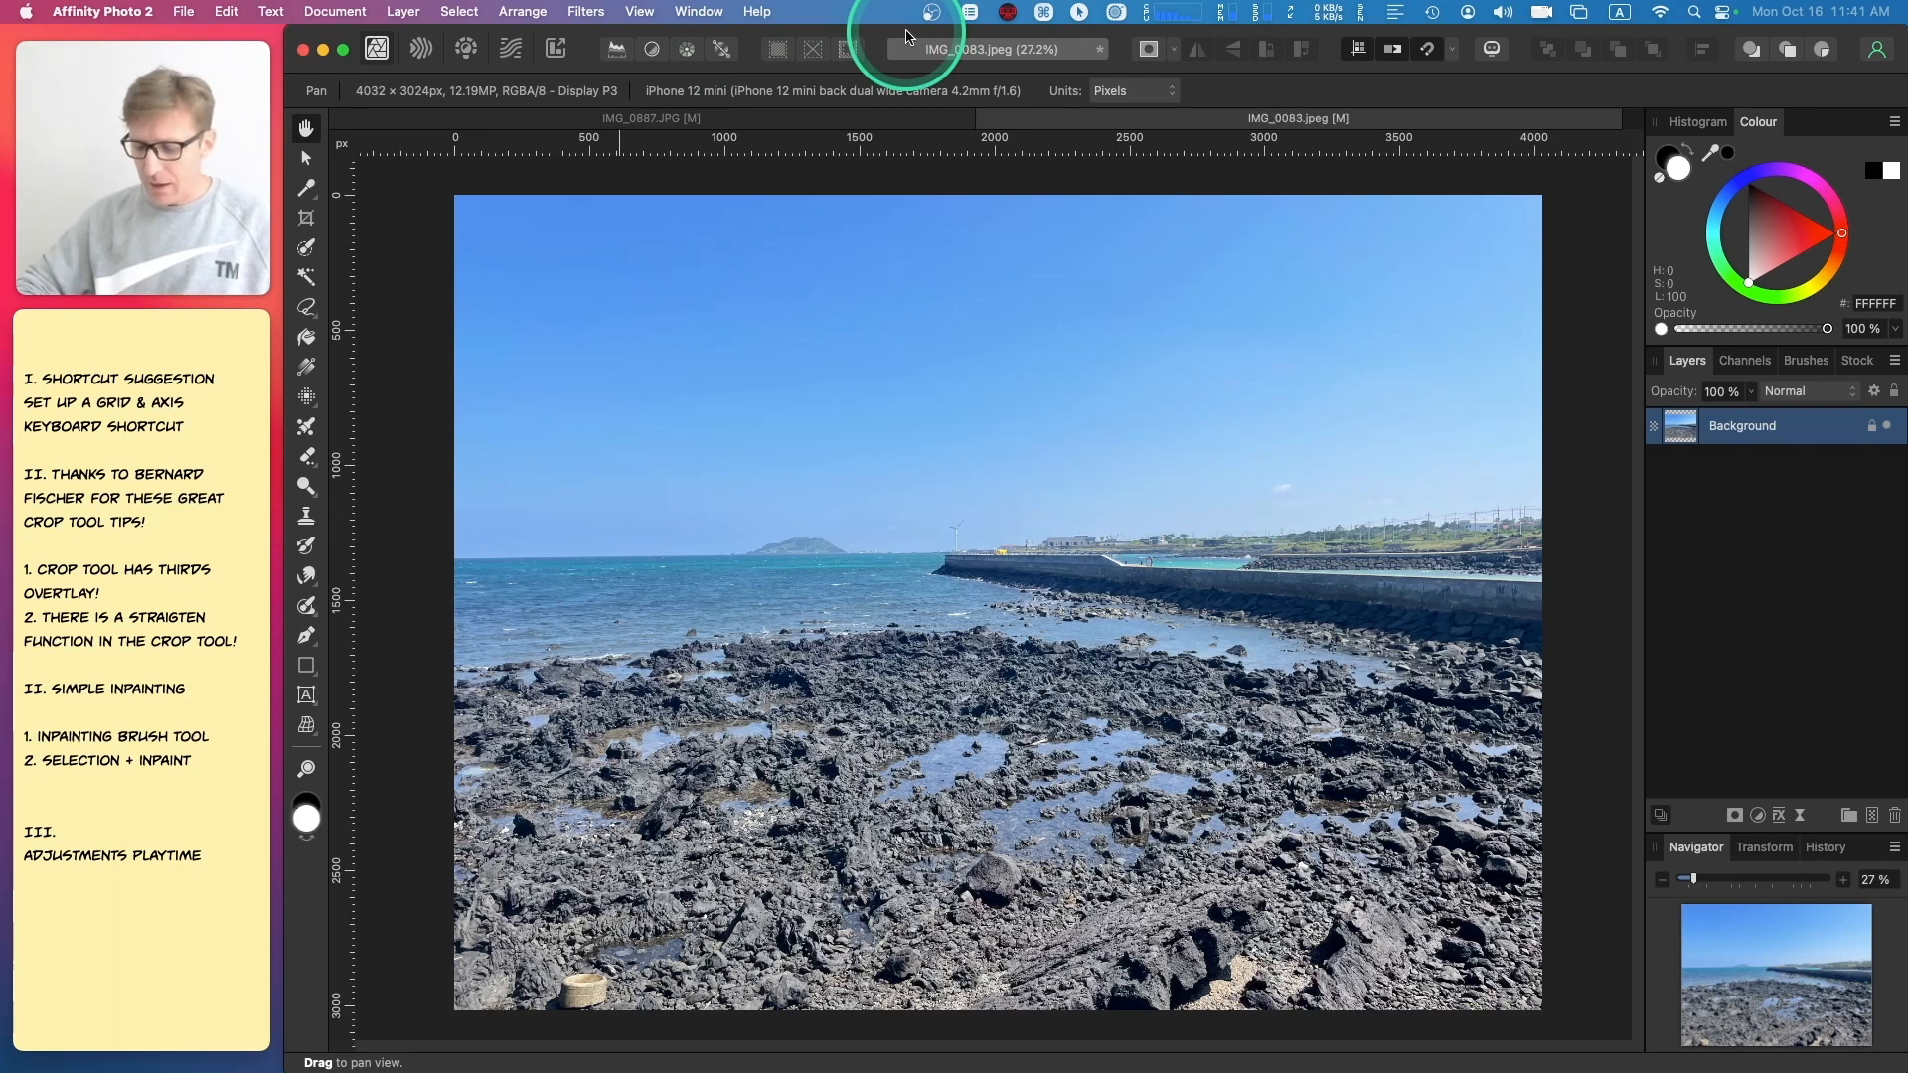
- Show the grid over the photo and look through the presets in the Grid and Snapping Axis settings
key("super+apostrophe")
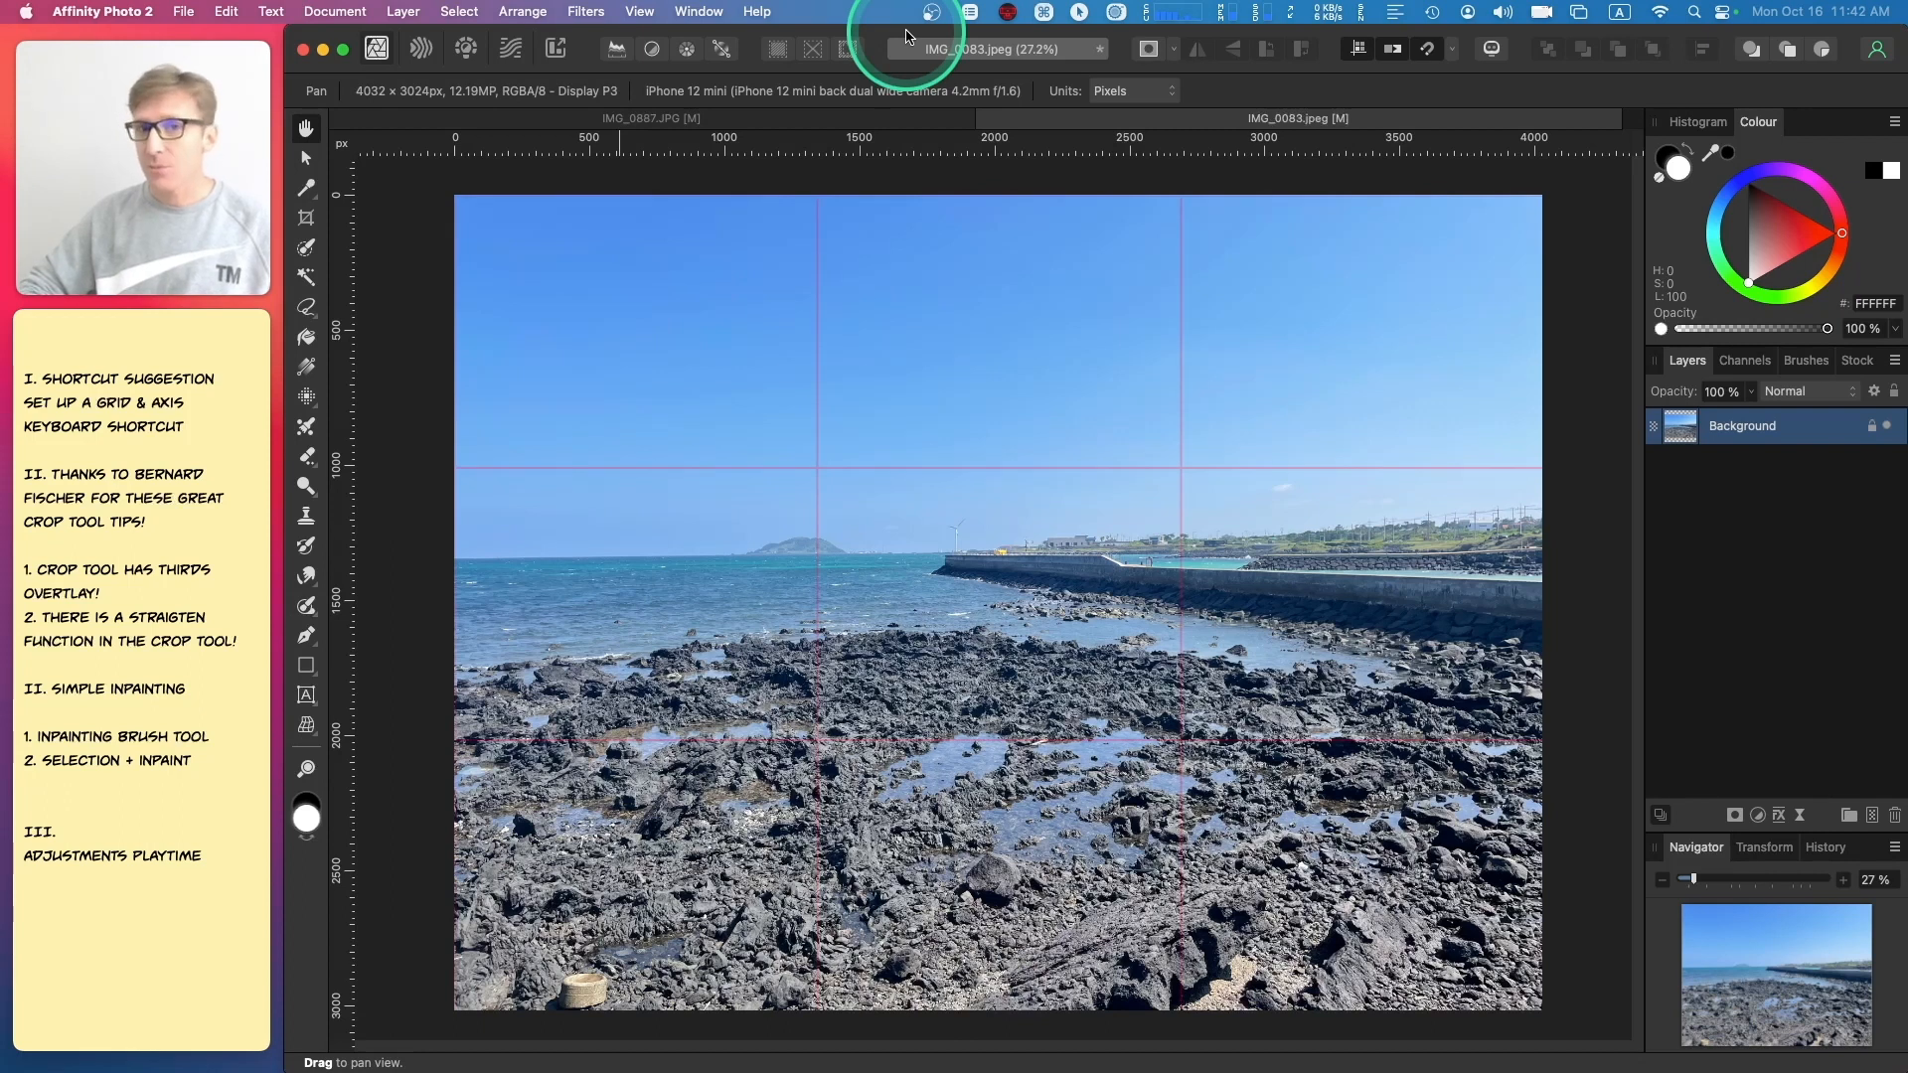
key("super+alt+apostrophe")
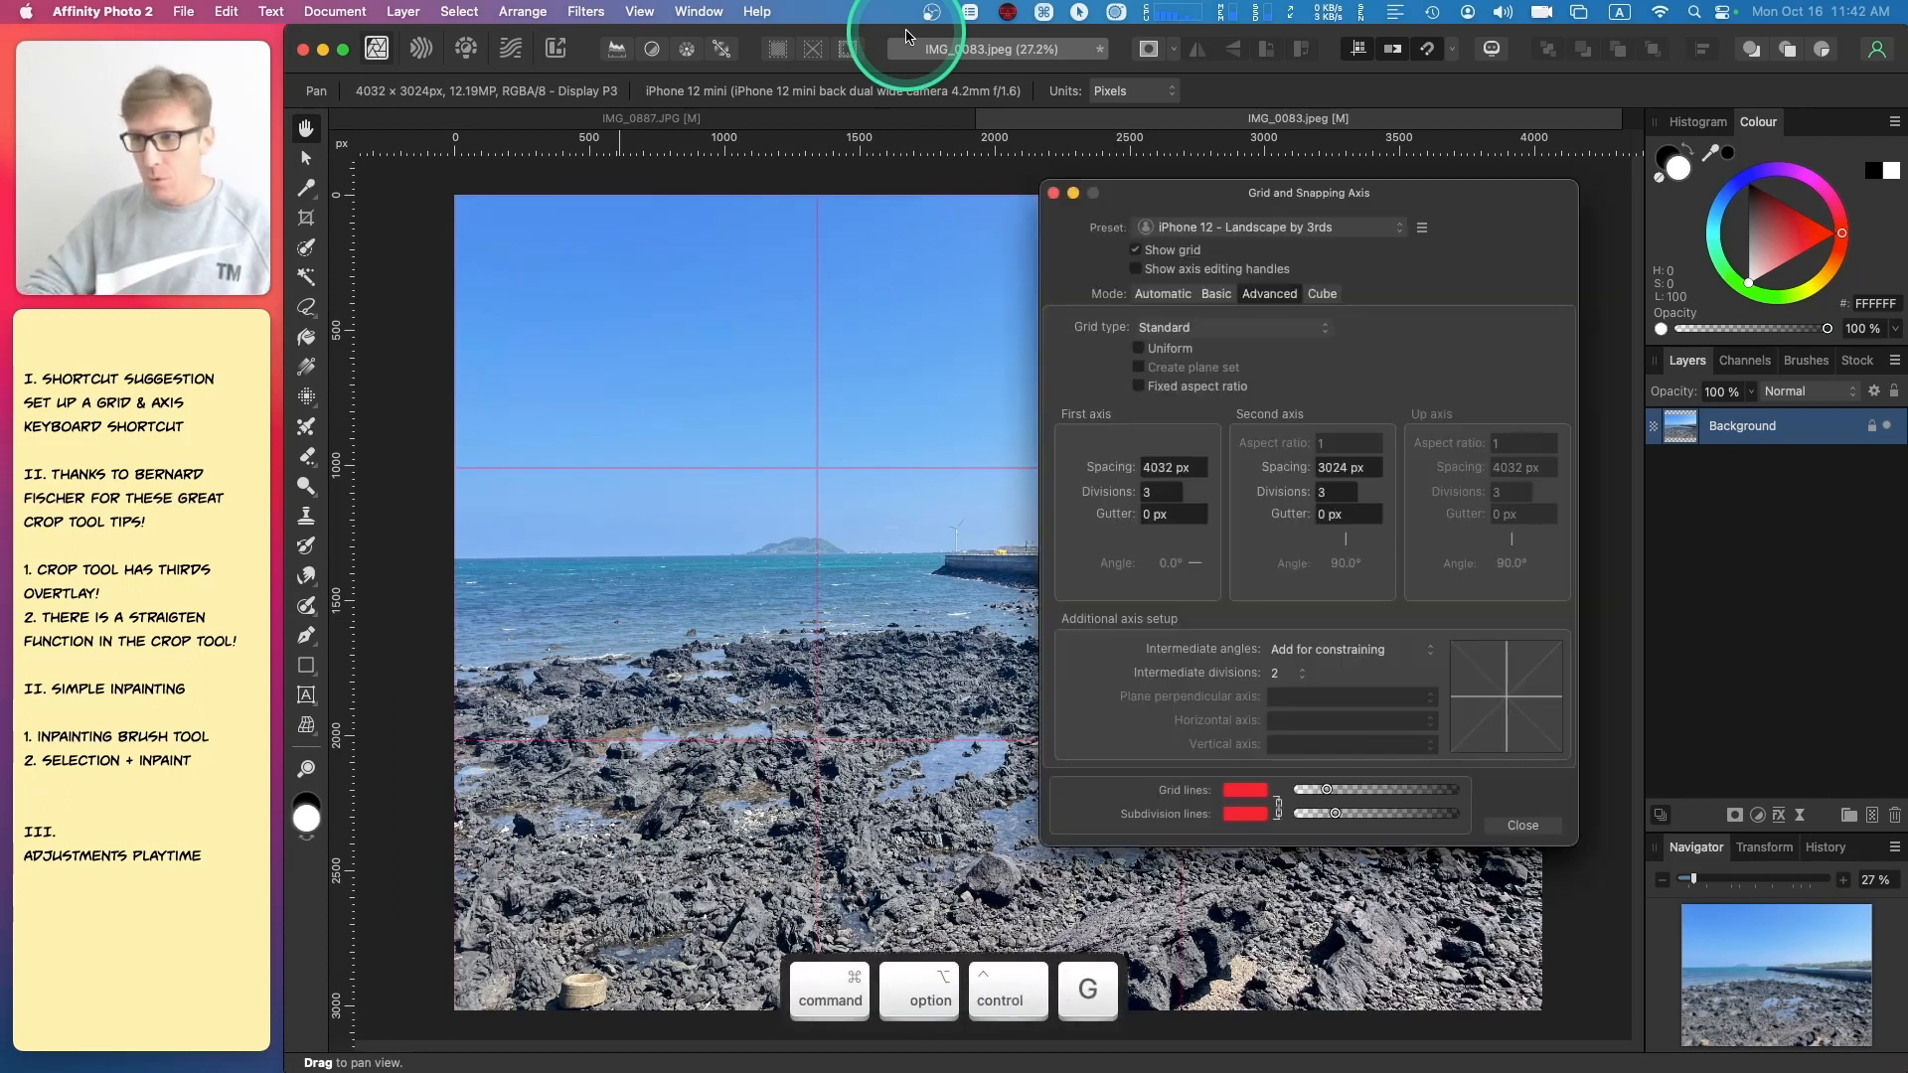
left_click(1268, 222)
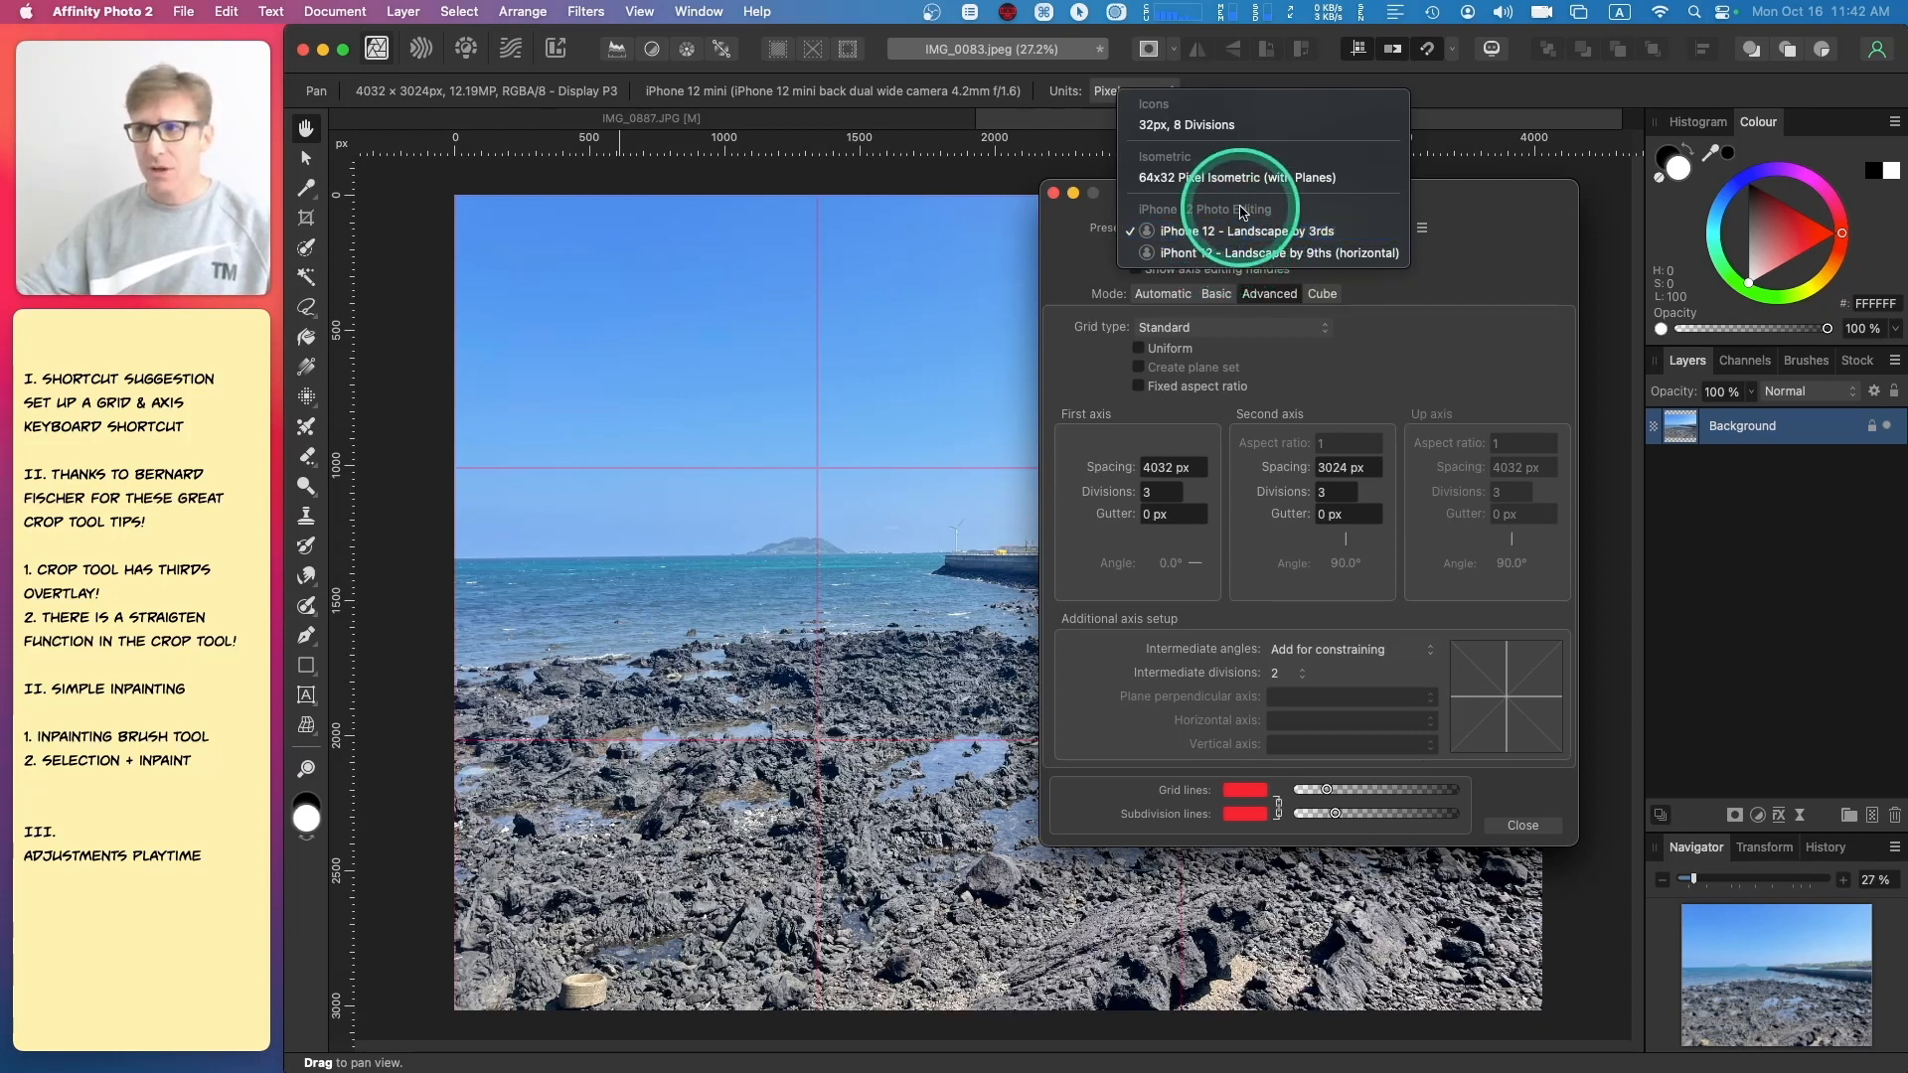
left_click(1069, 201)
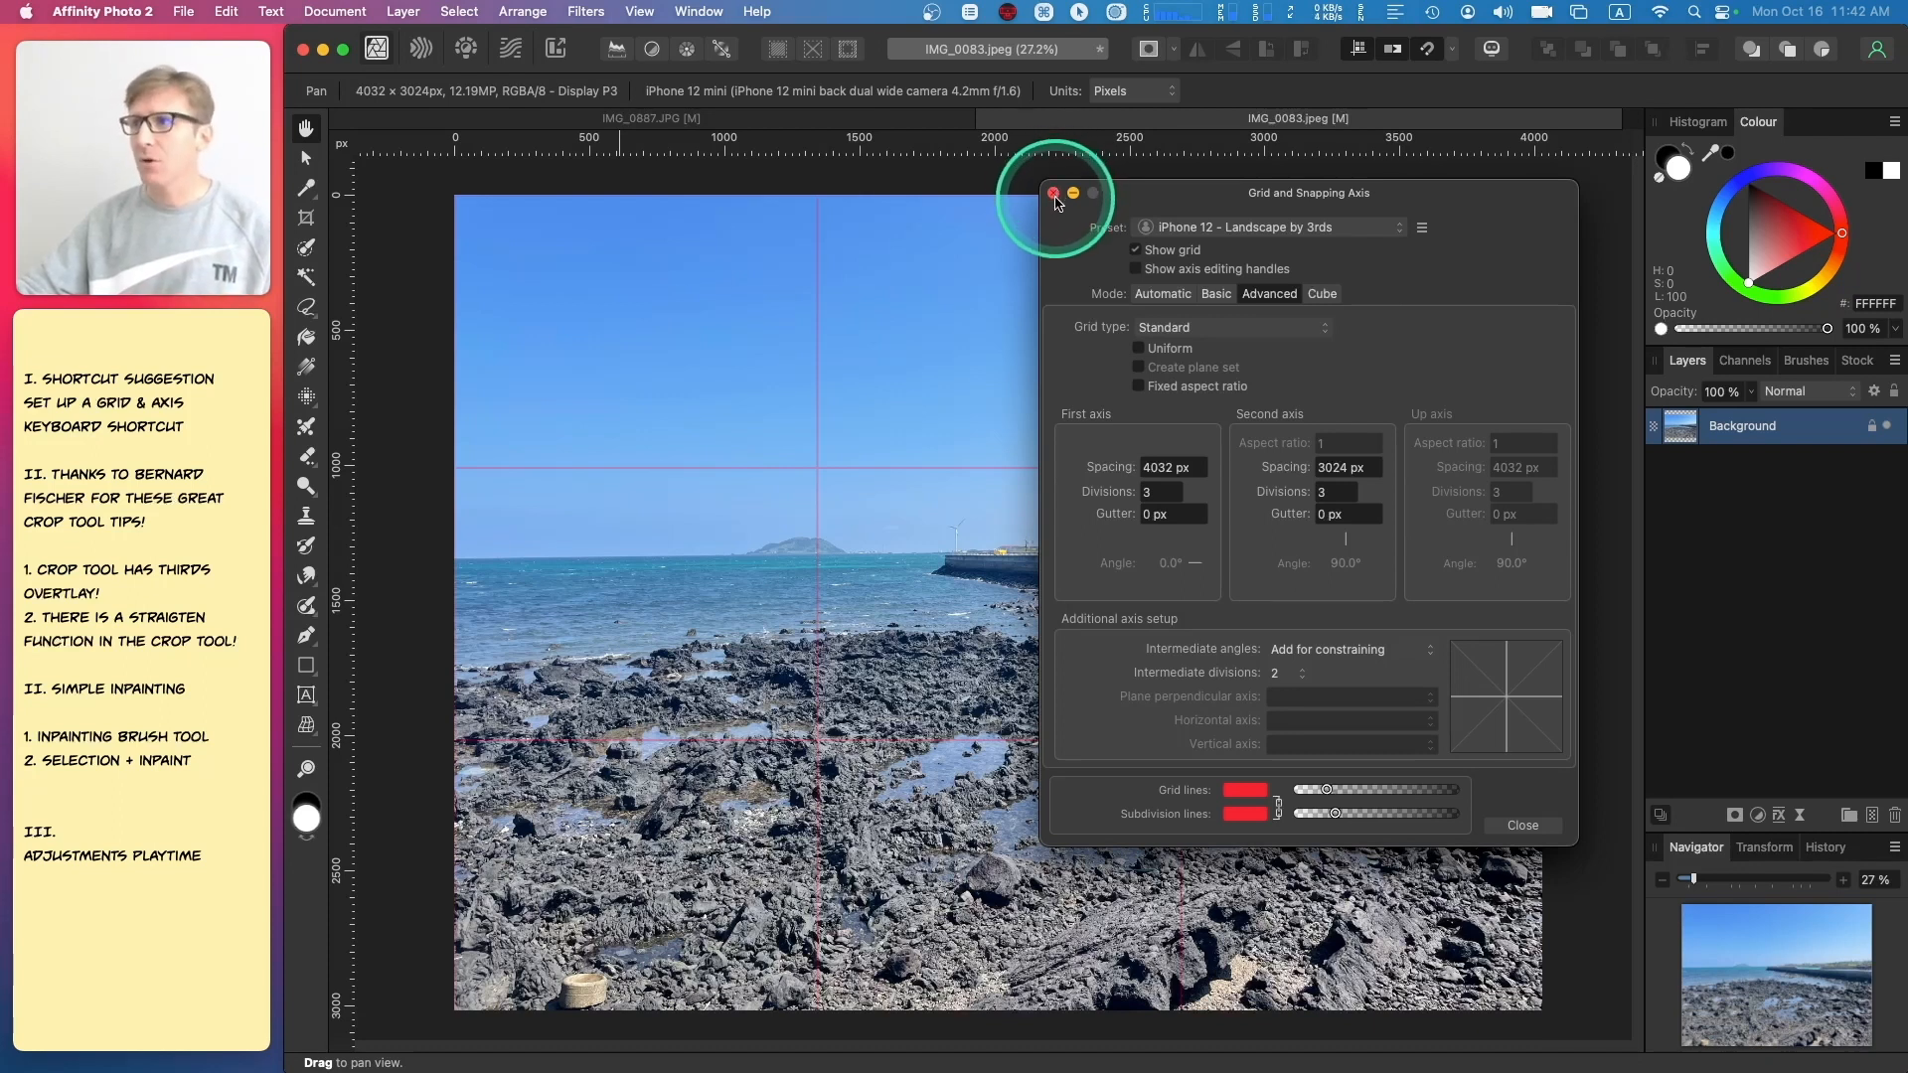
left_click(1054, 195)
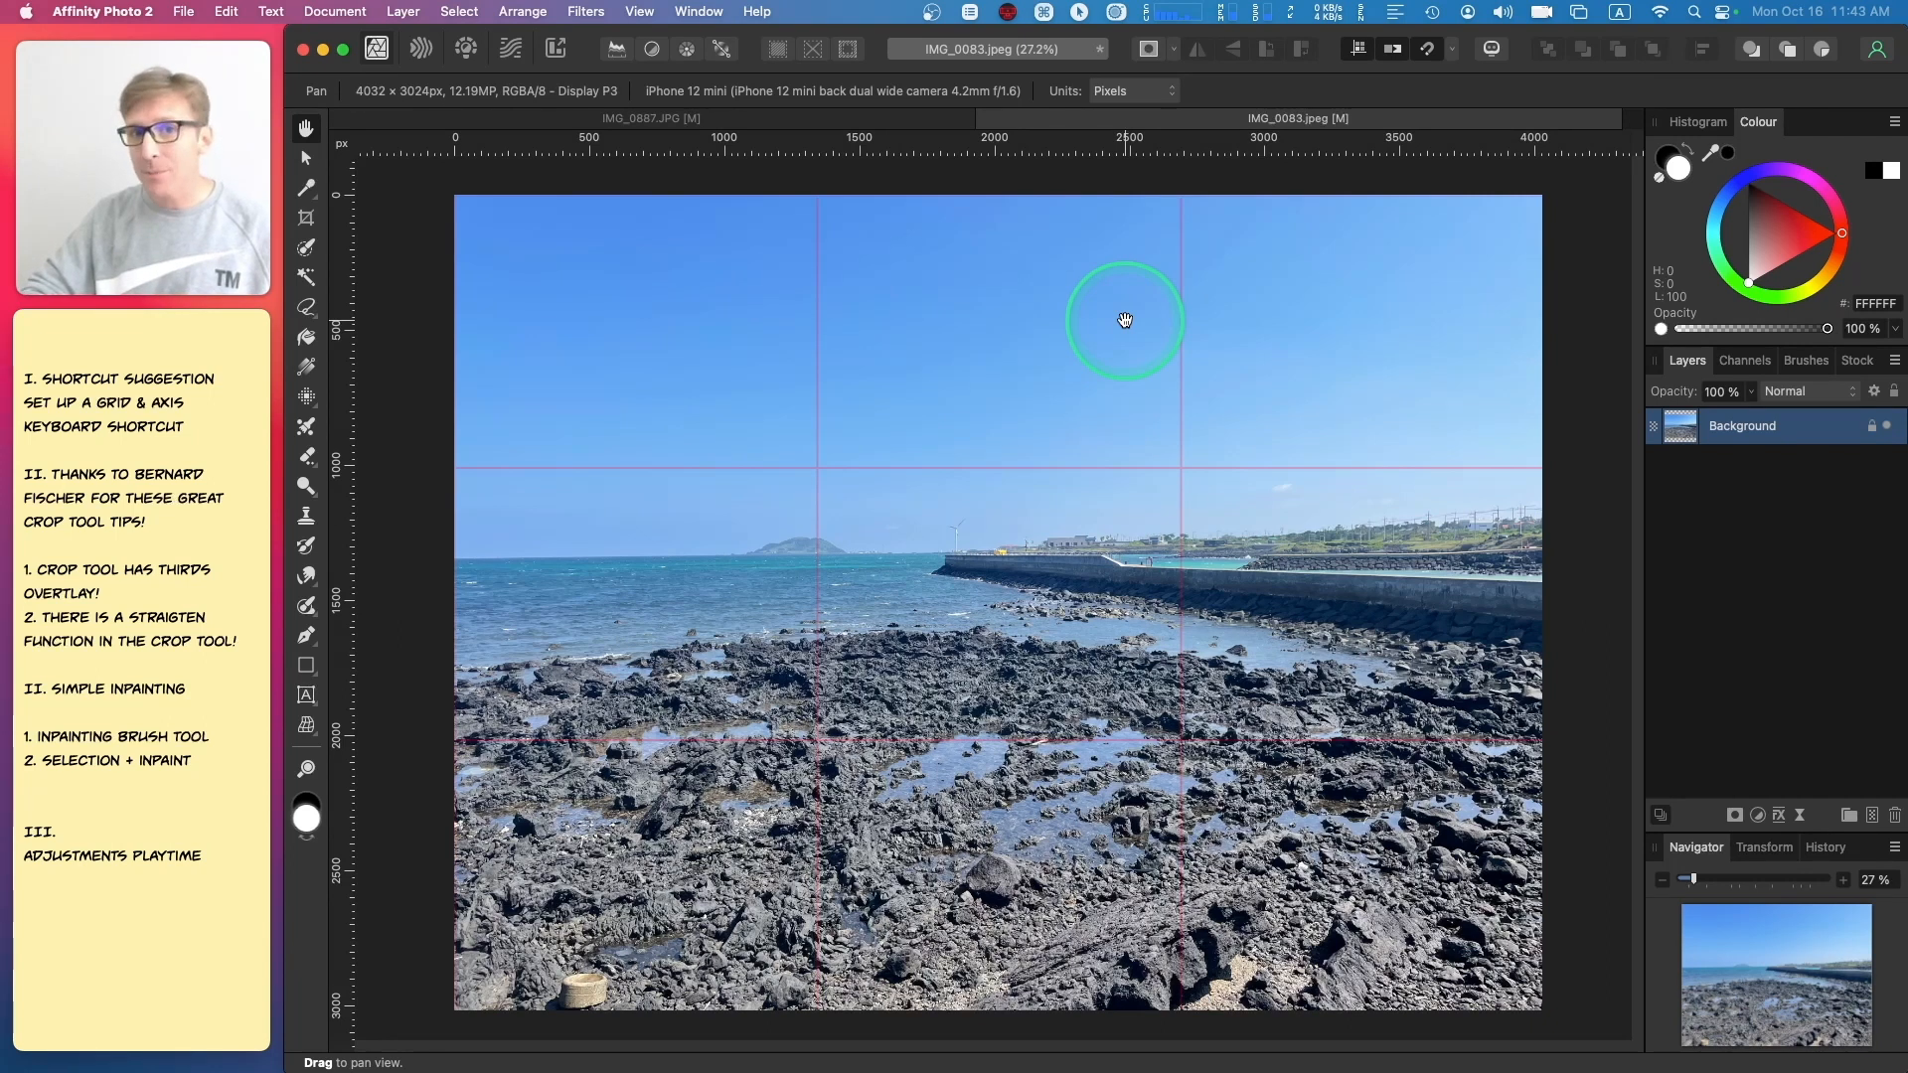
- Review the Grid and Snapping Axis settings for the iPhone 12 - Landscape by 3rds preset, and hide the grid
key("alt+super+g")
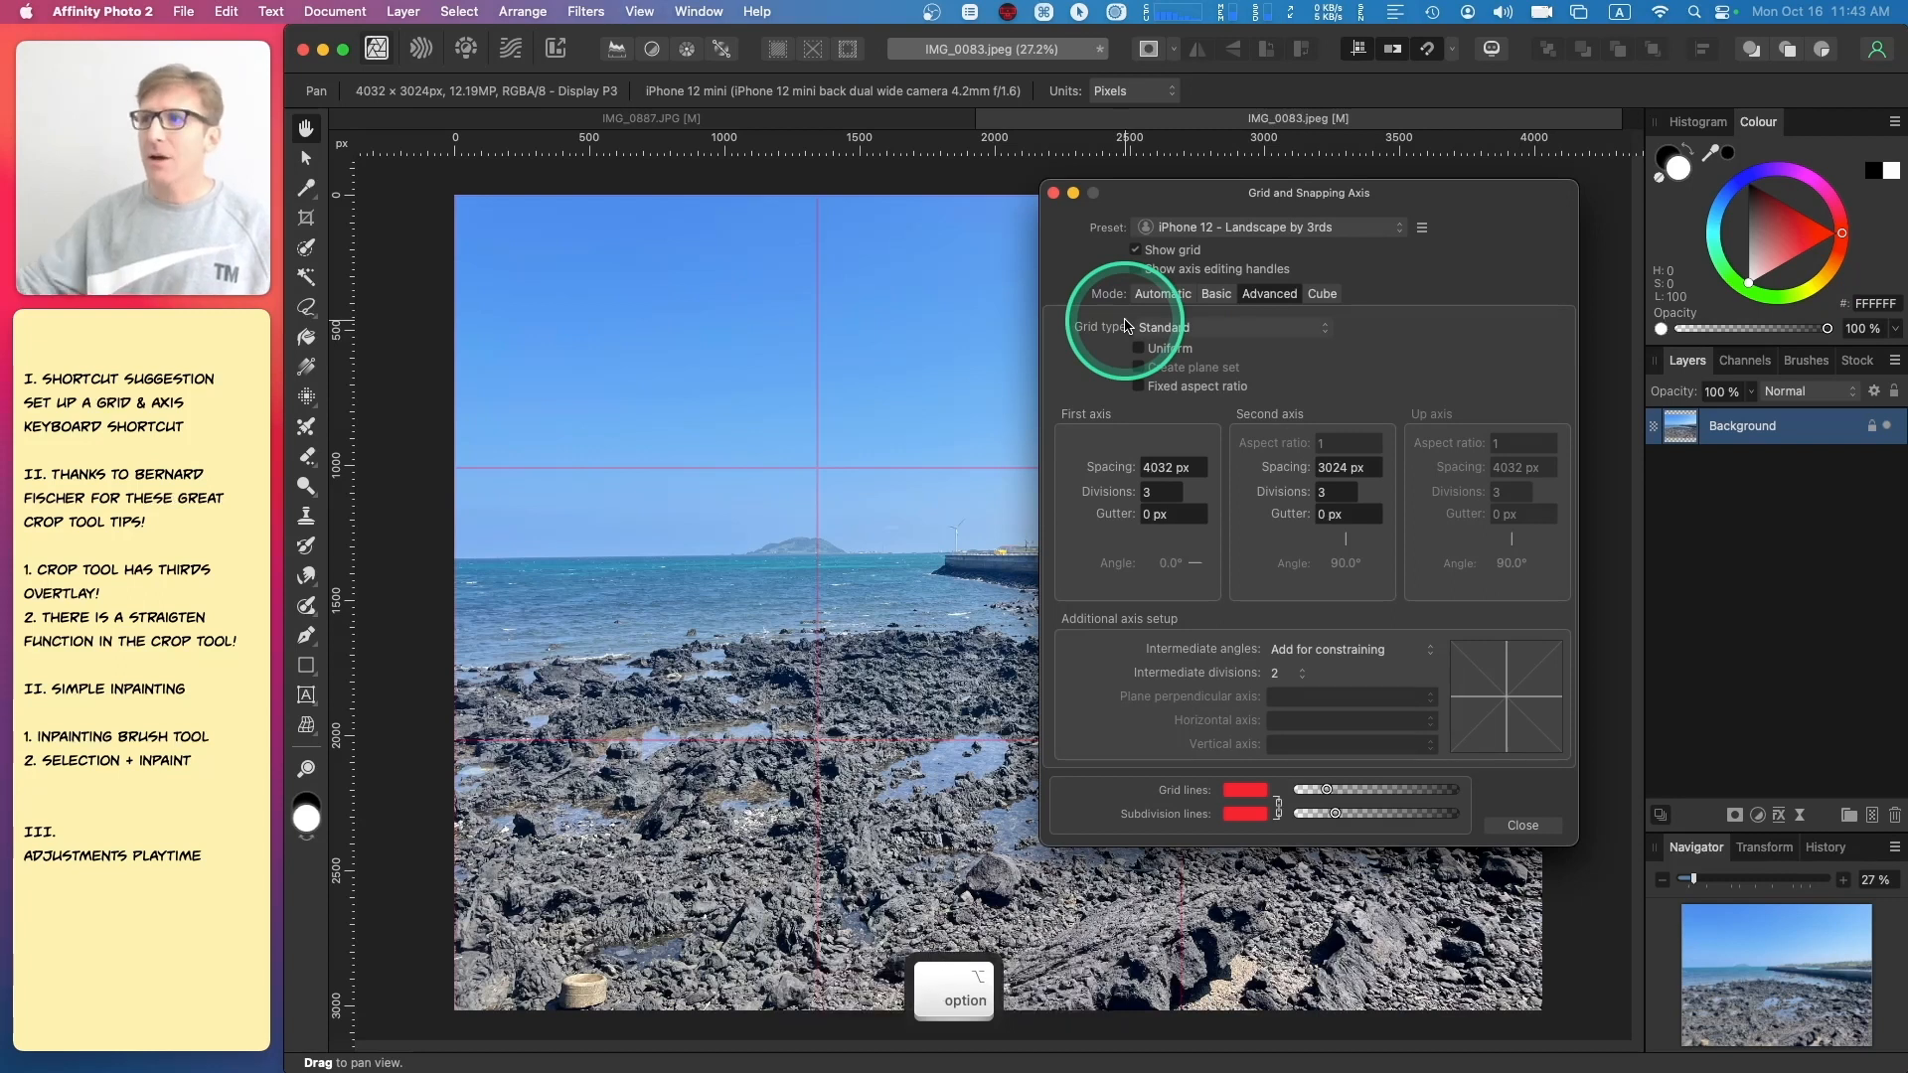
left_click(1054, 194)
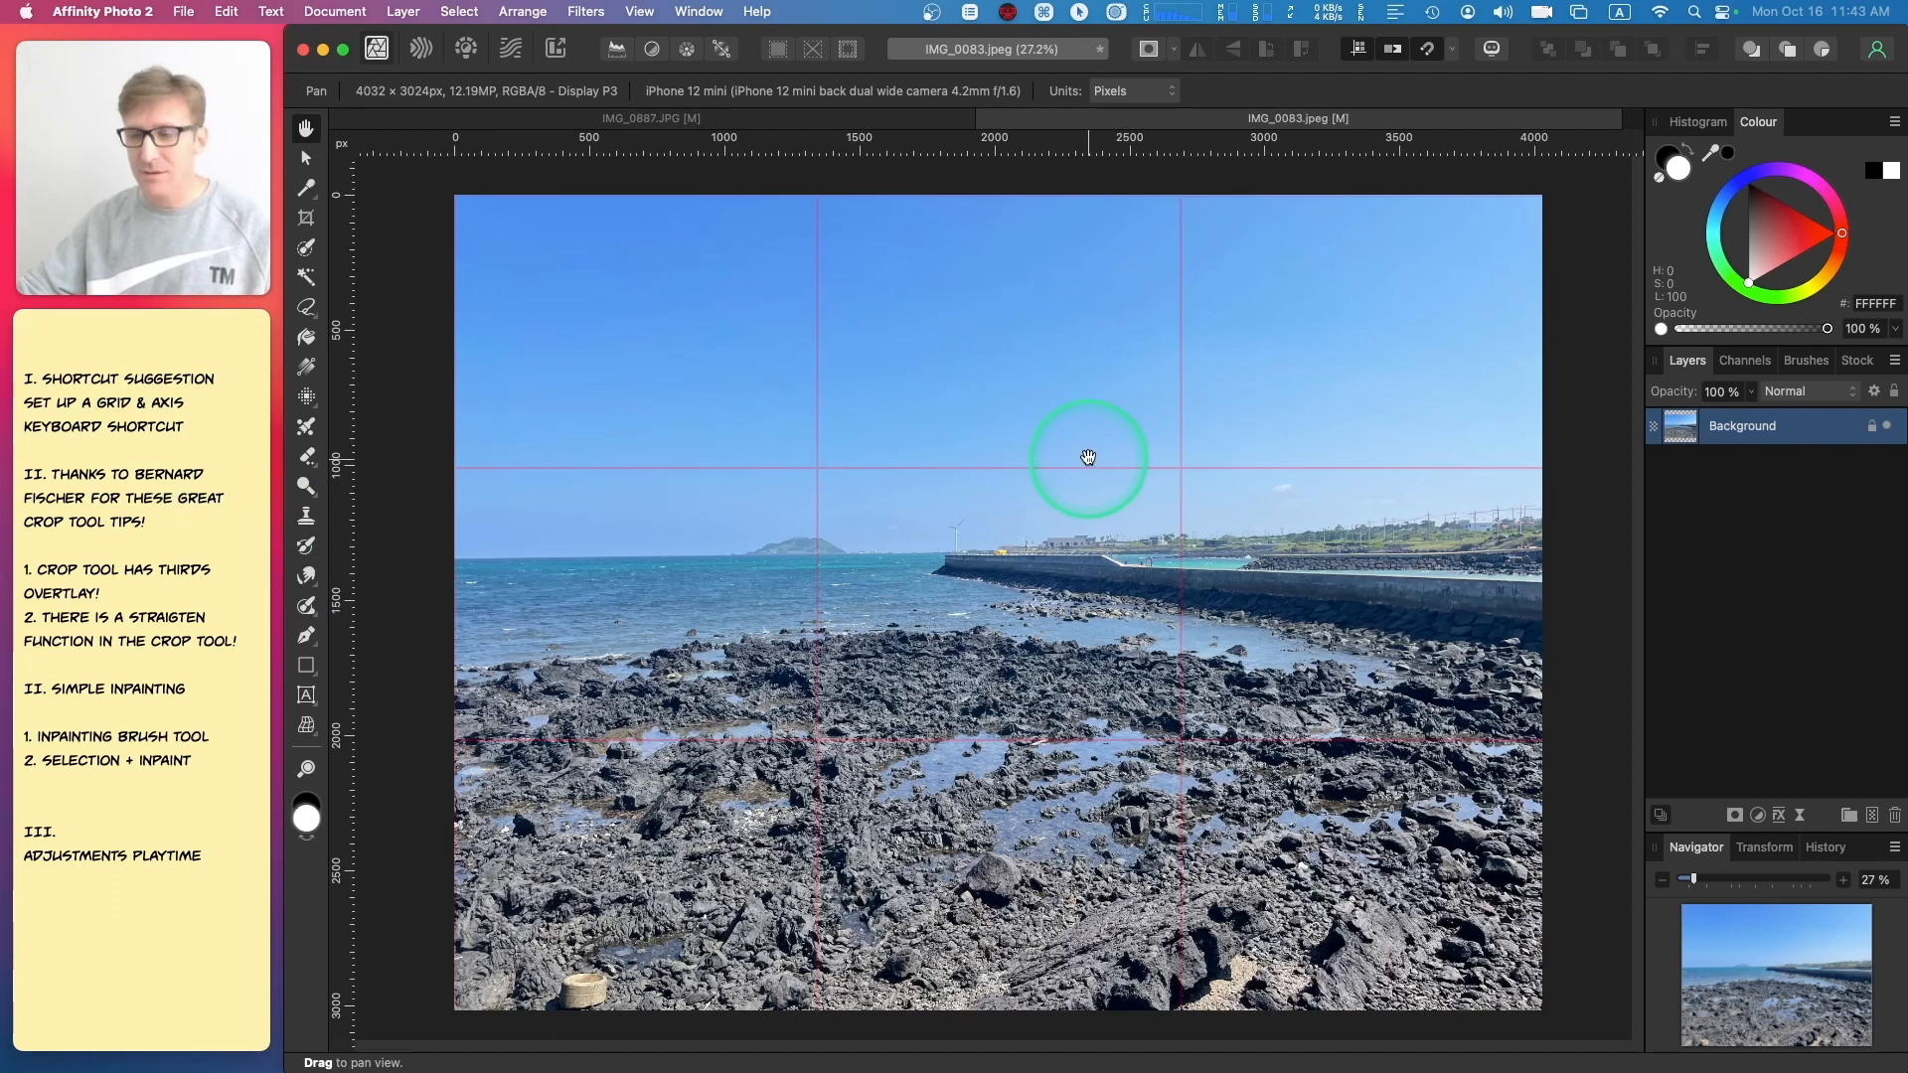
key("ctrl+alt+super+g")
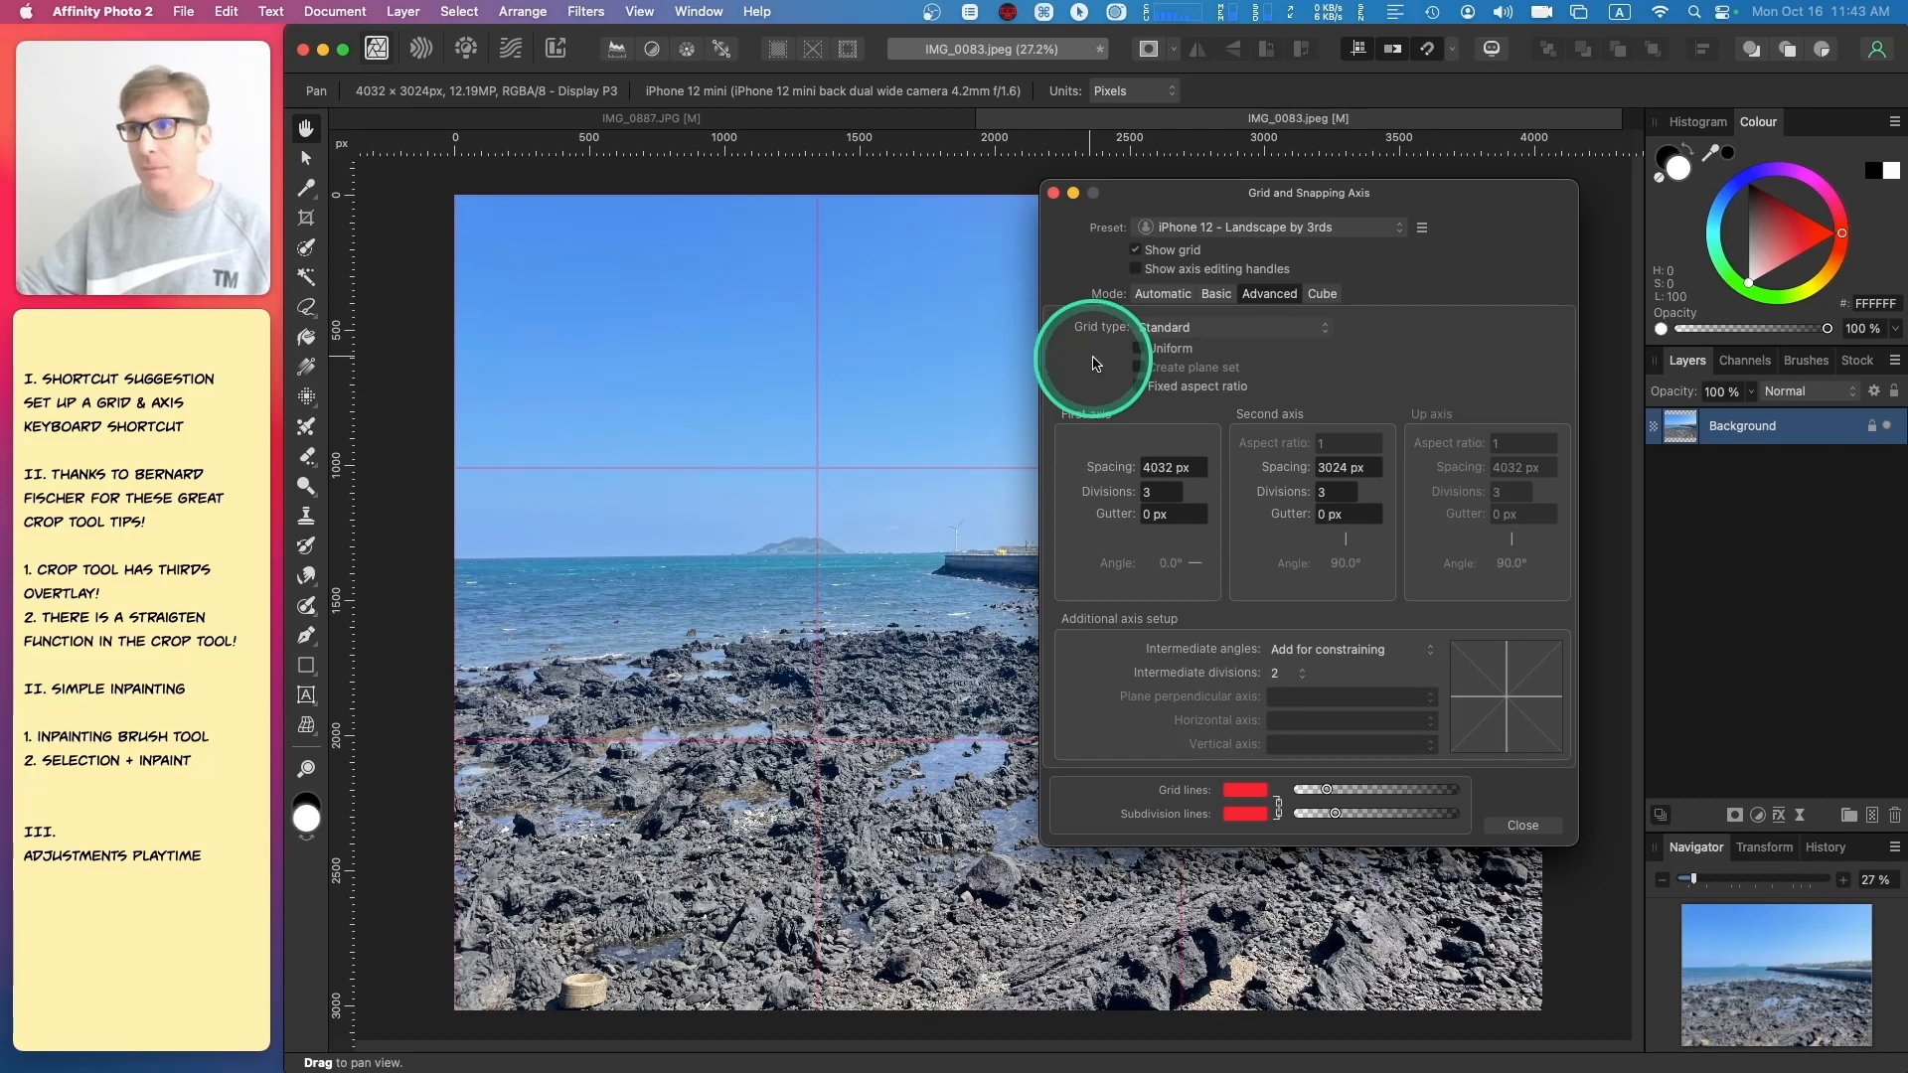
left_click(1199, 229)
left_click_drag(1199, 234, 1454, 238)
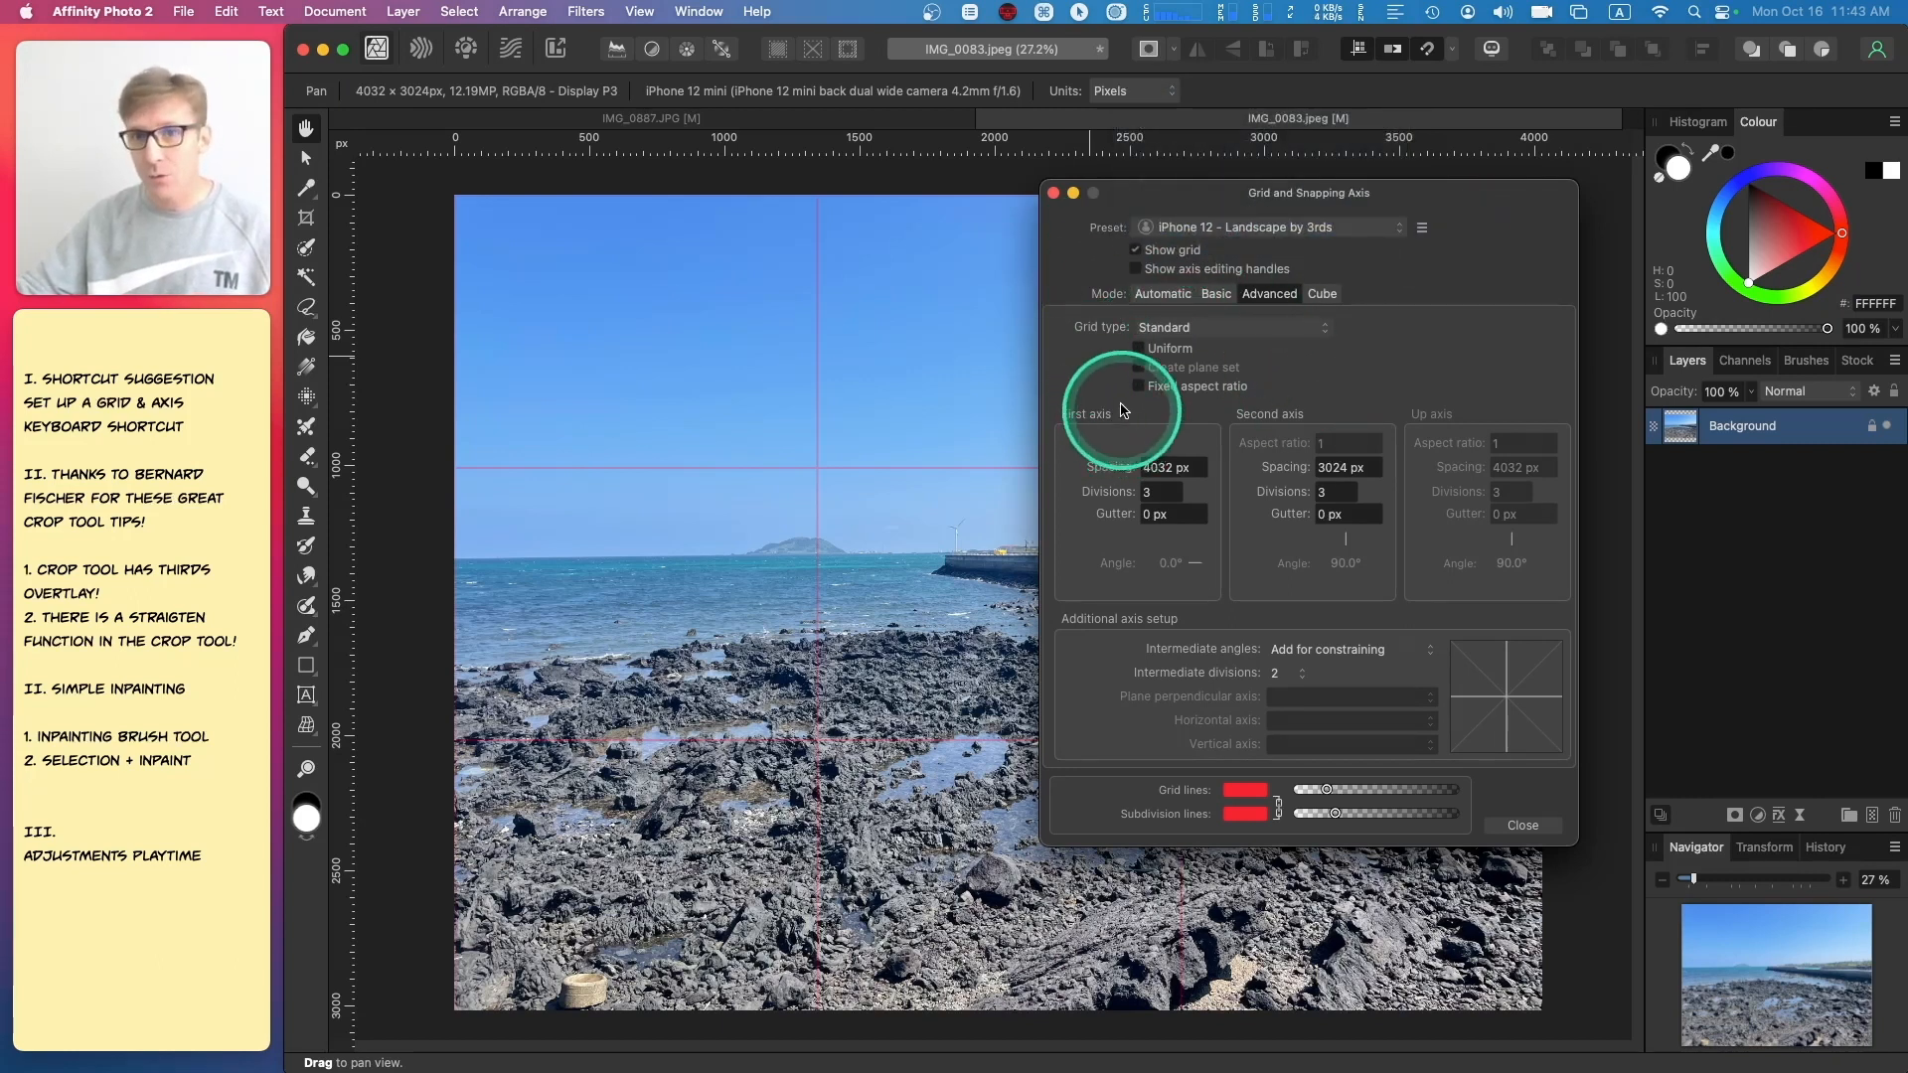
left_click(1054, 195)
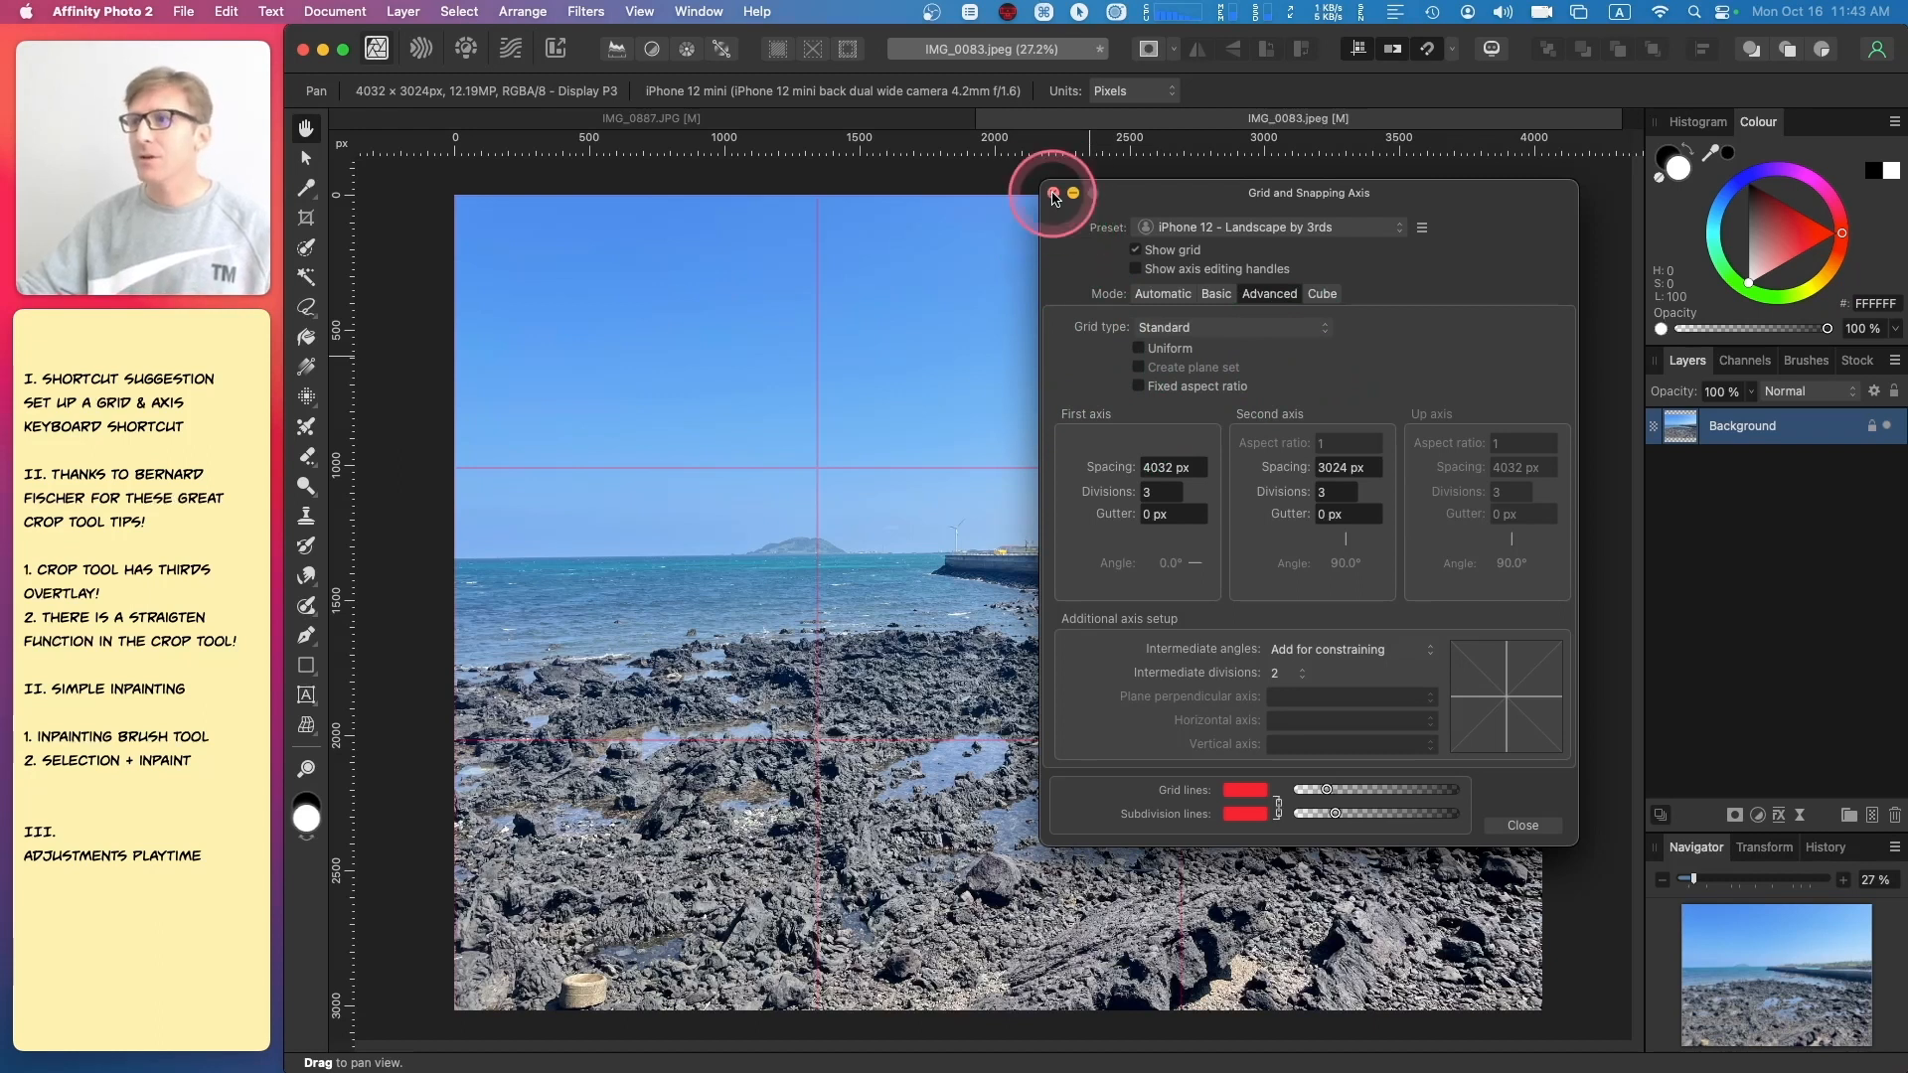
key("super+apostrophe")
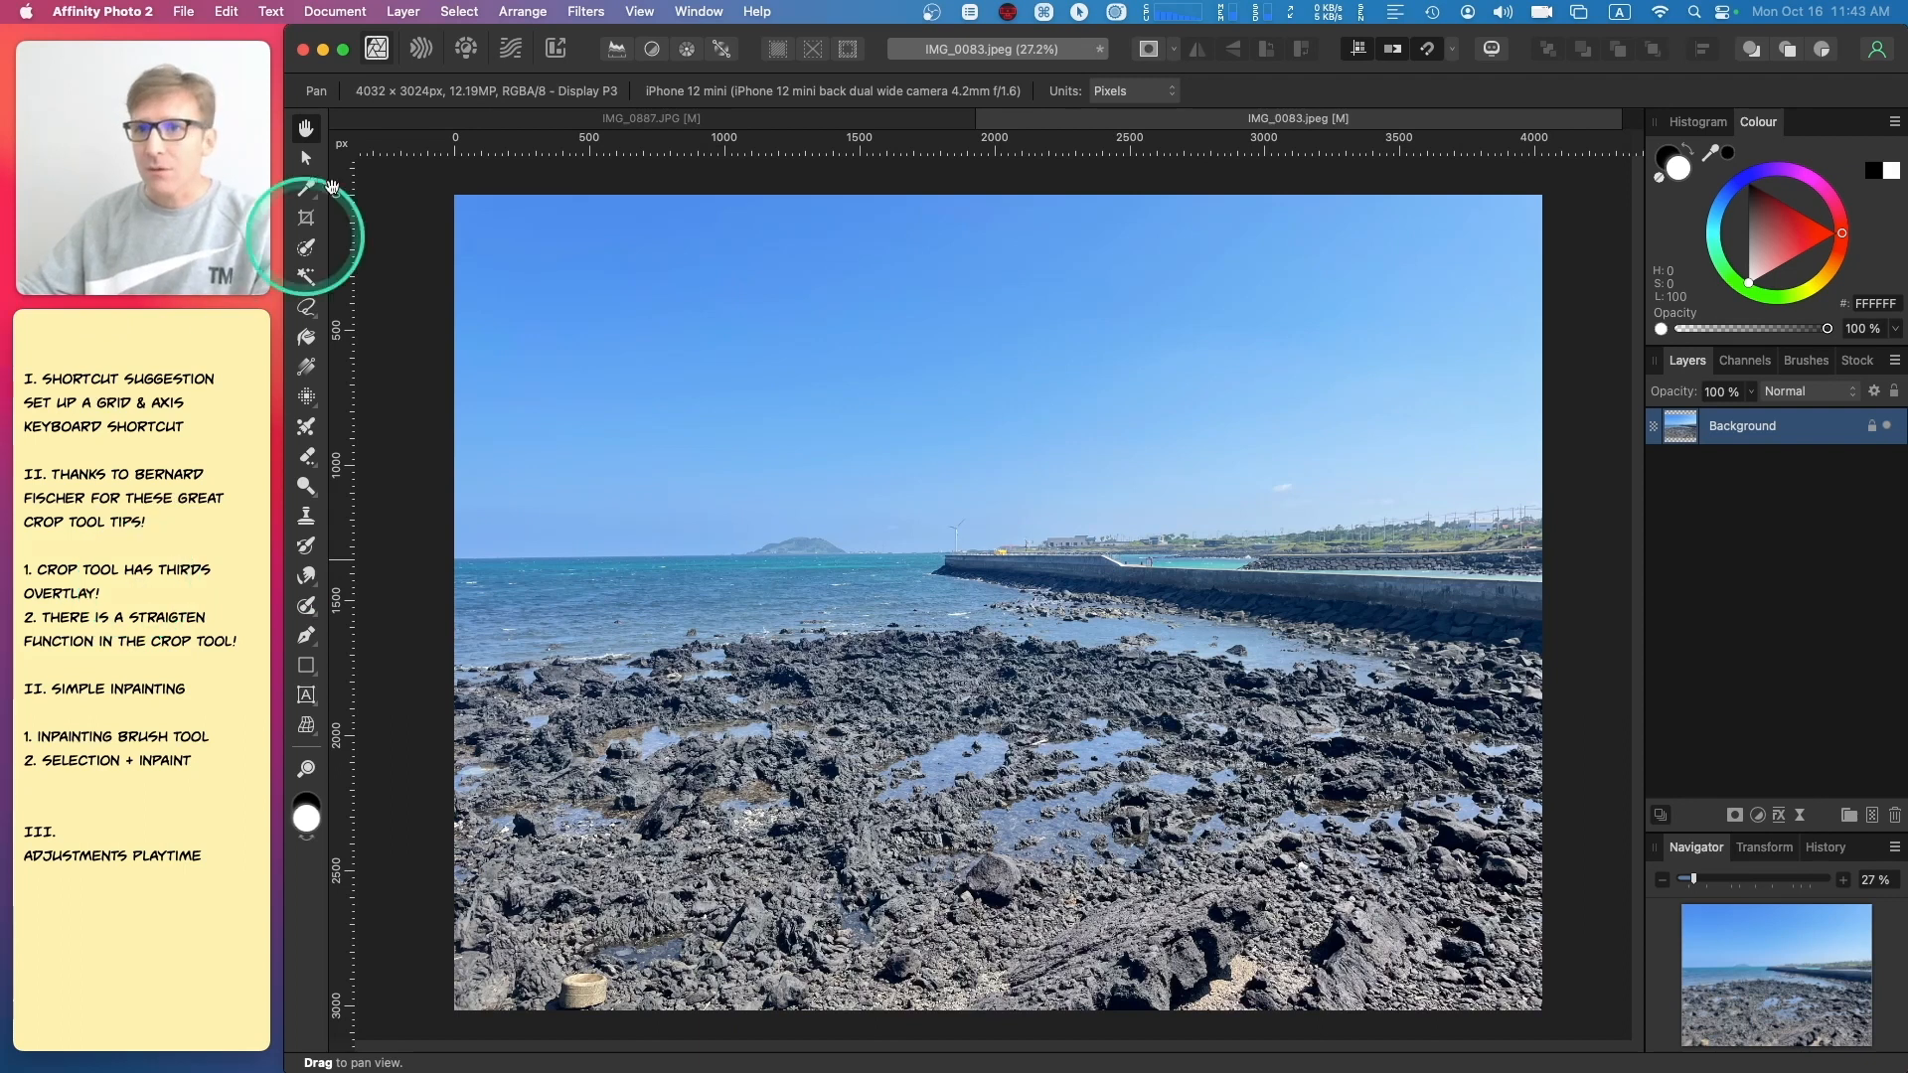
- Preview the Crop tool's Thirds Grid, Golden Spiral and Diagonals overlays on the photo, and return to Phi Grid
left_click(310, 221)
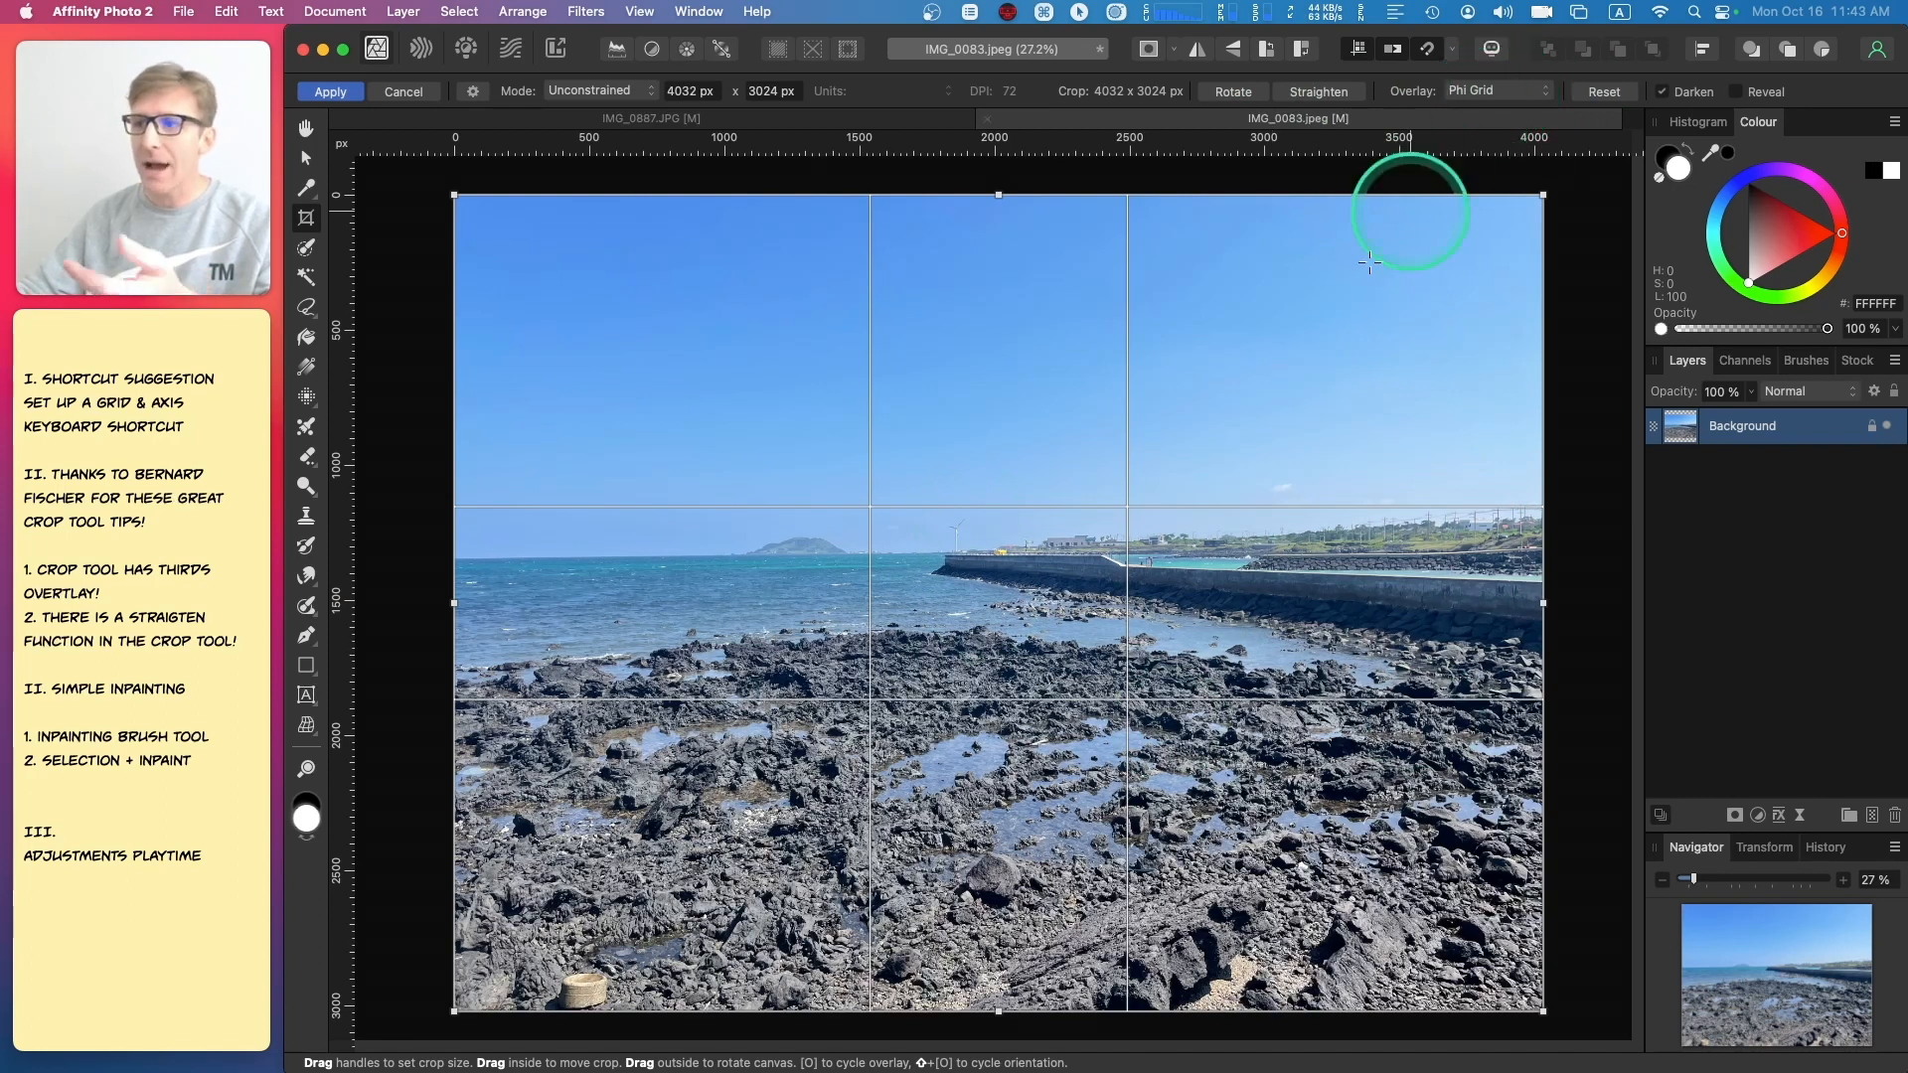
left_click(1474, 89)
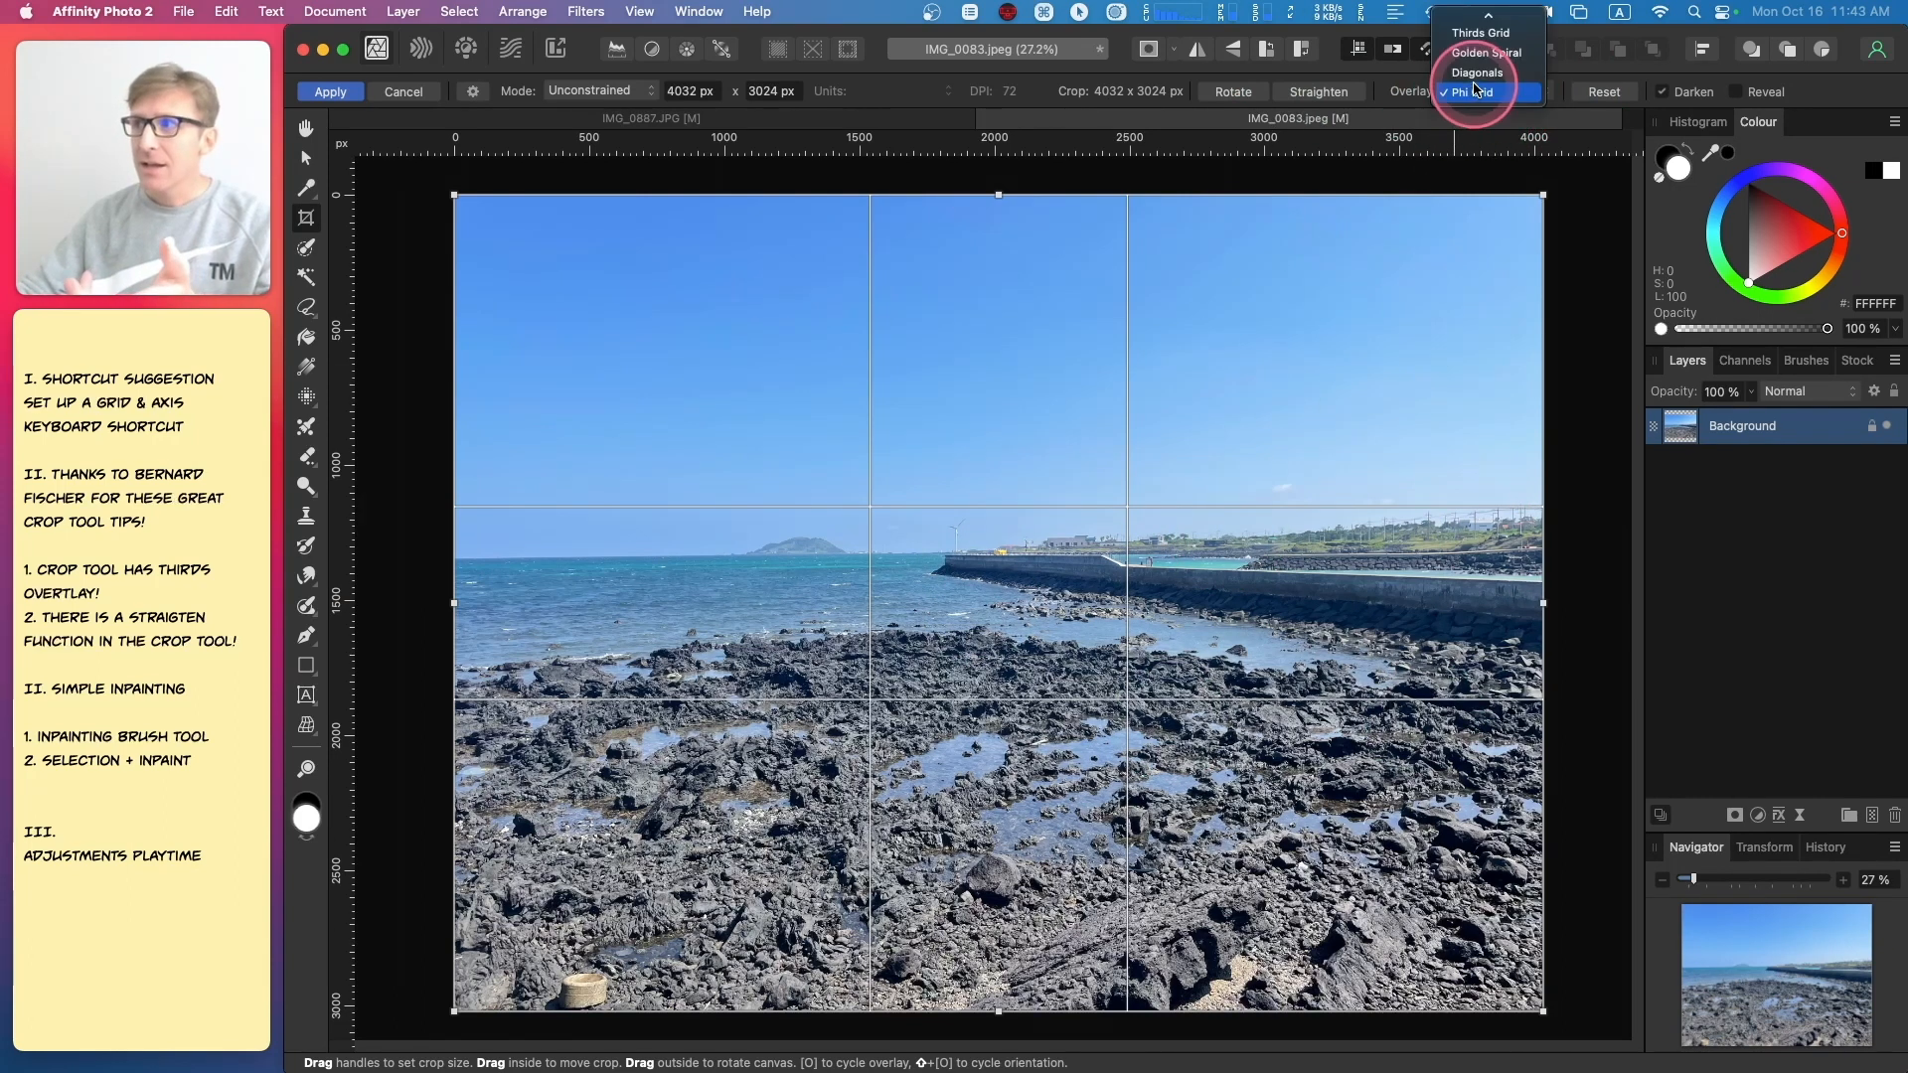
left_click(1483, 33)
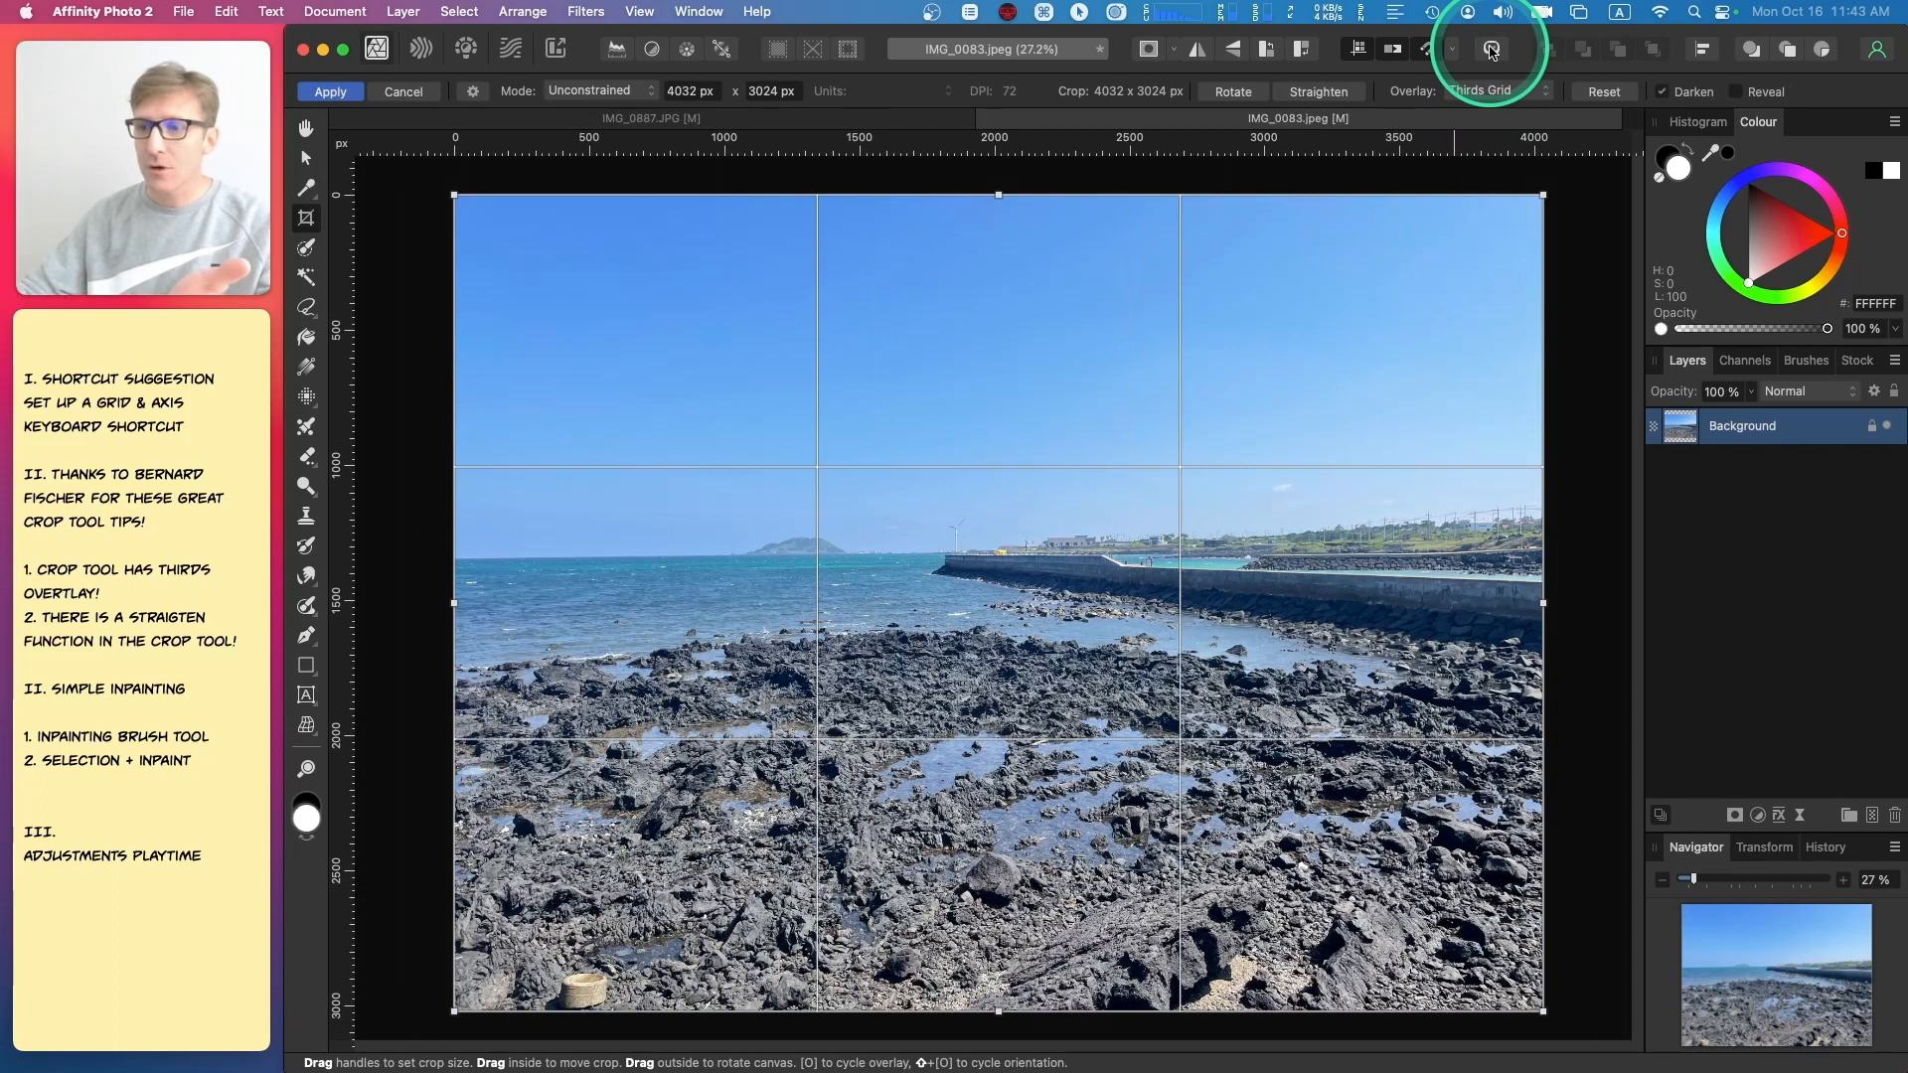
left_click(1505, 92)
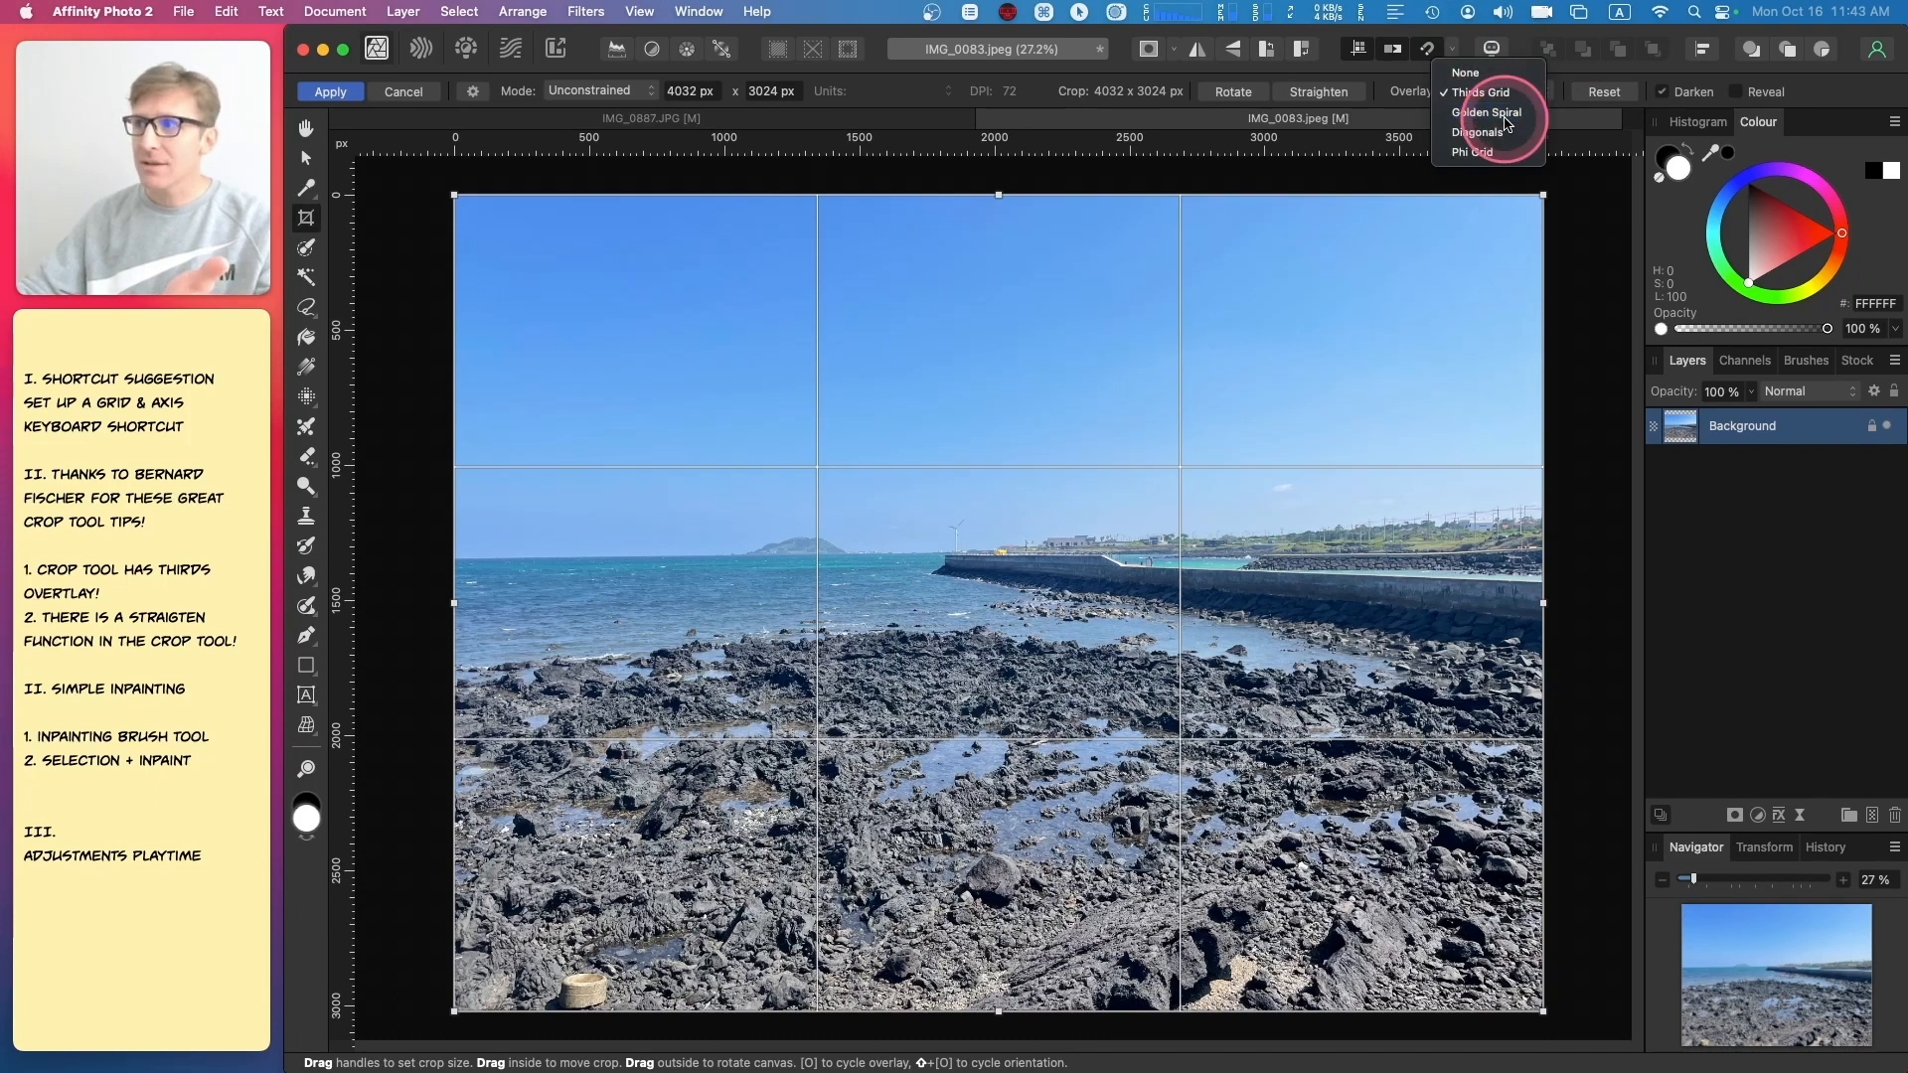
left_click(1505, 116)
left_click(1493, 92)
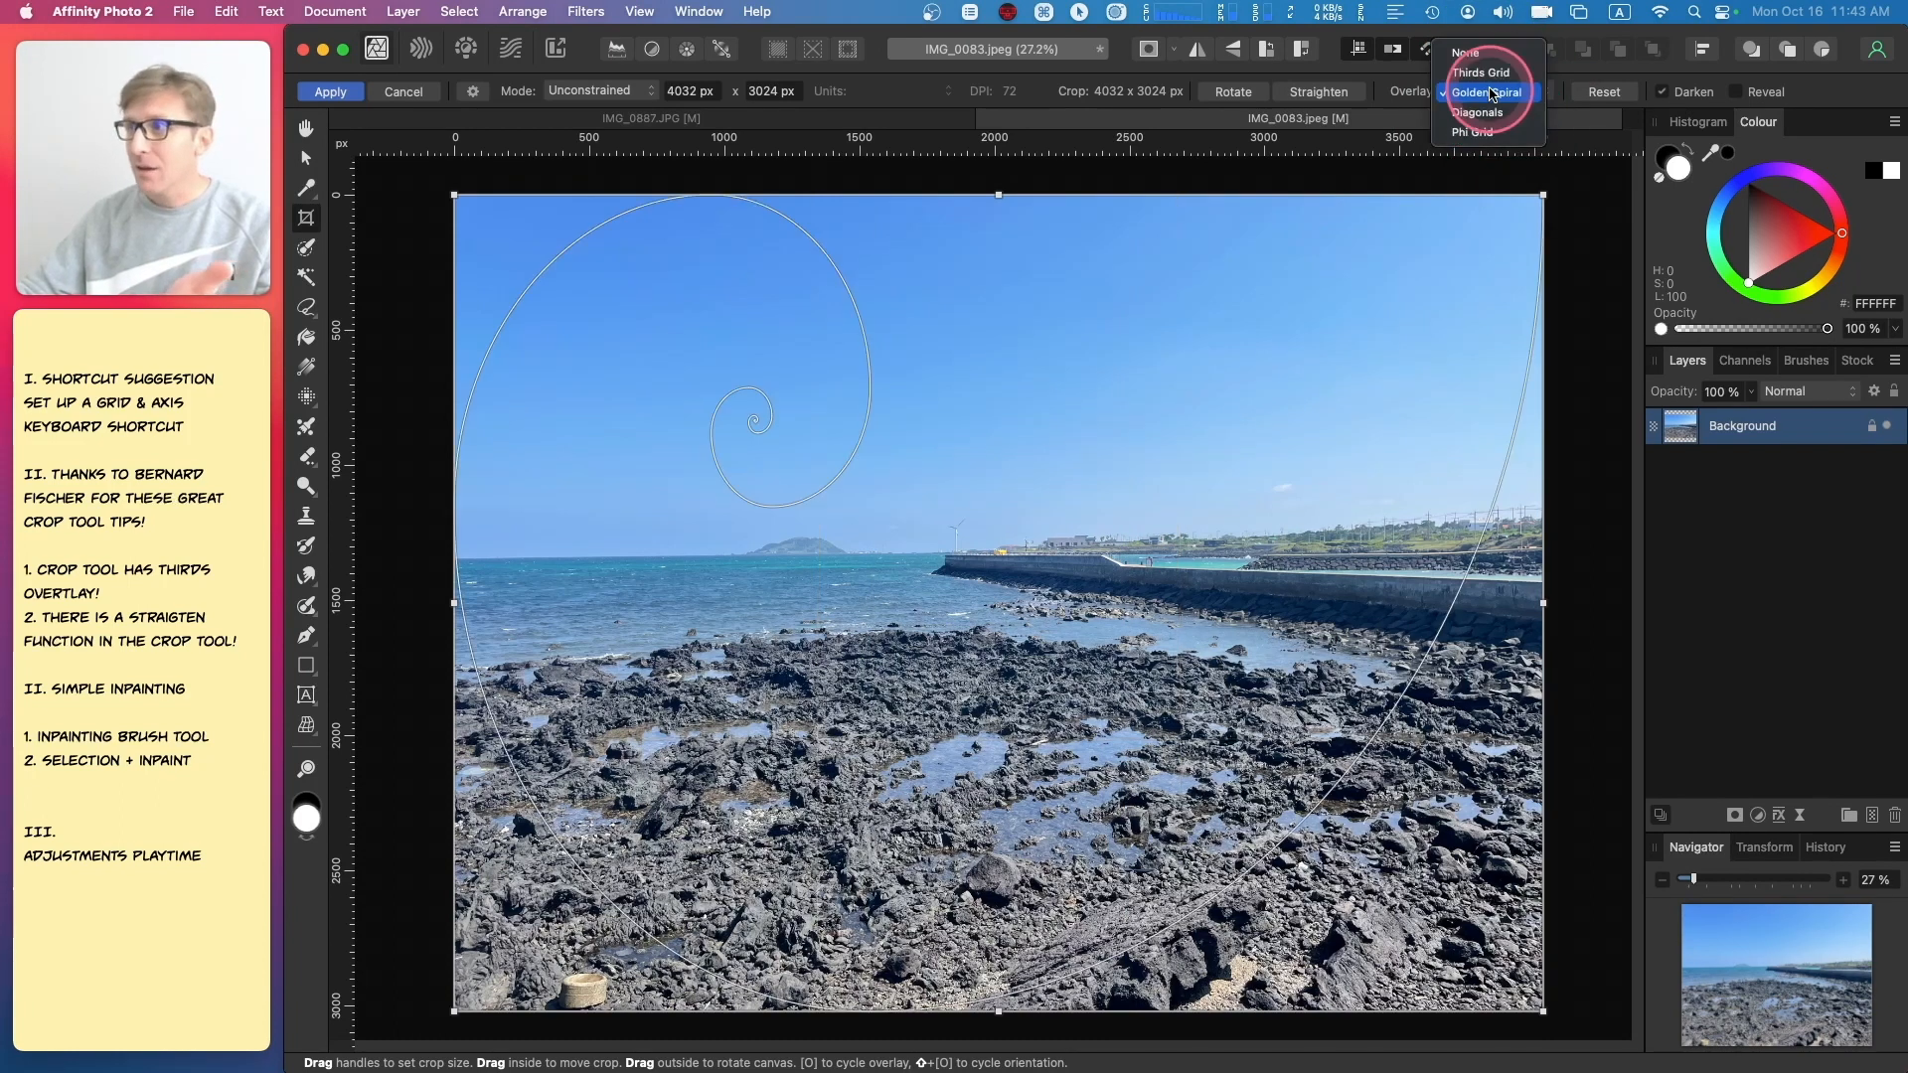
left_click(1499, 113)
left_click(1499, 91)
left_click(1497, 113)
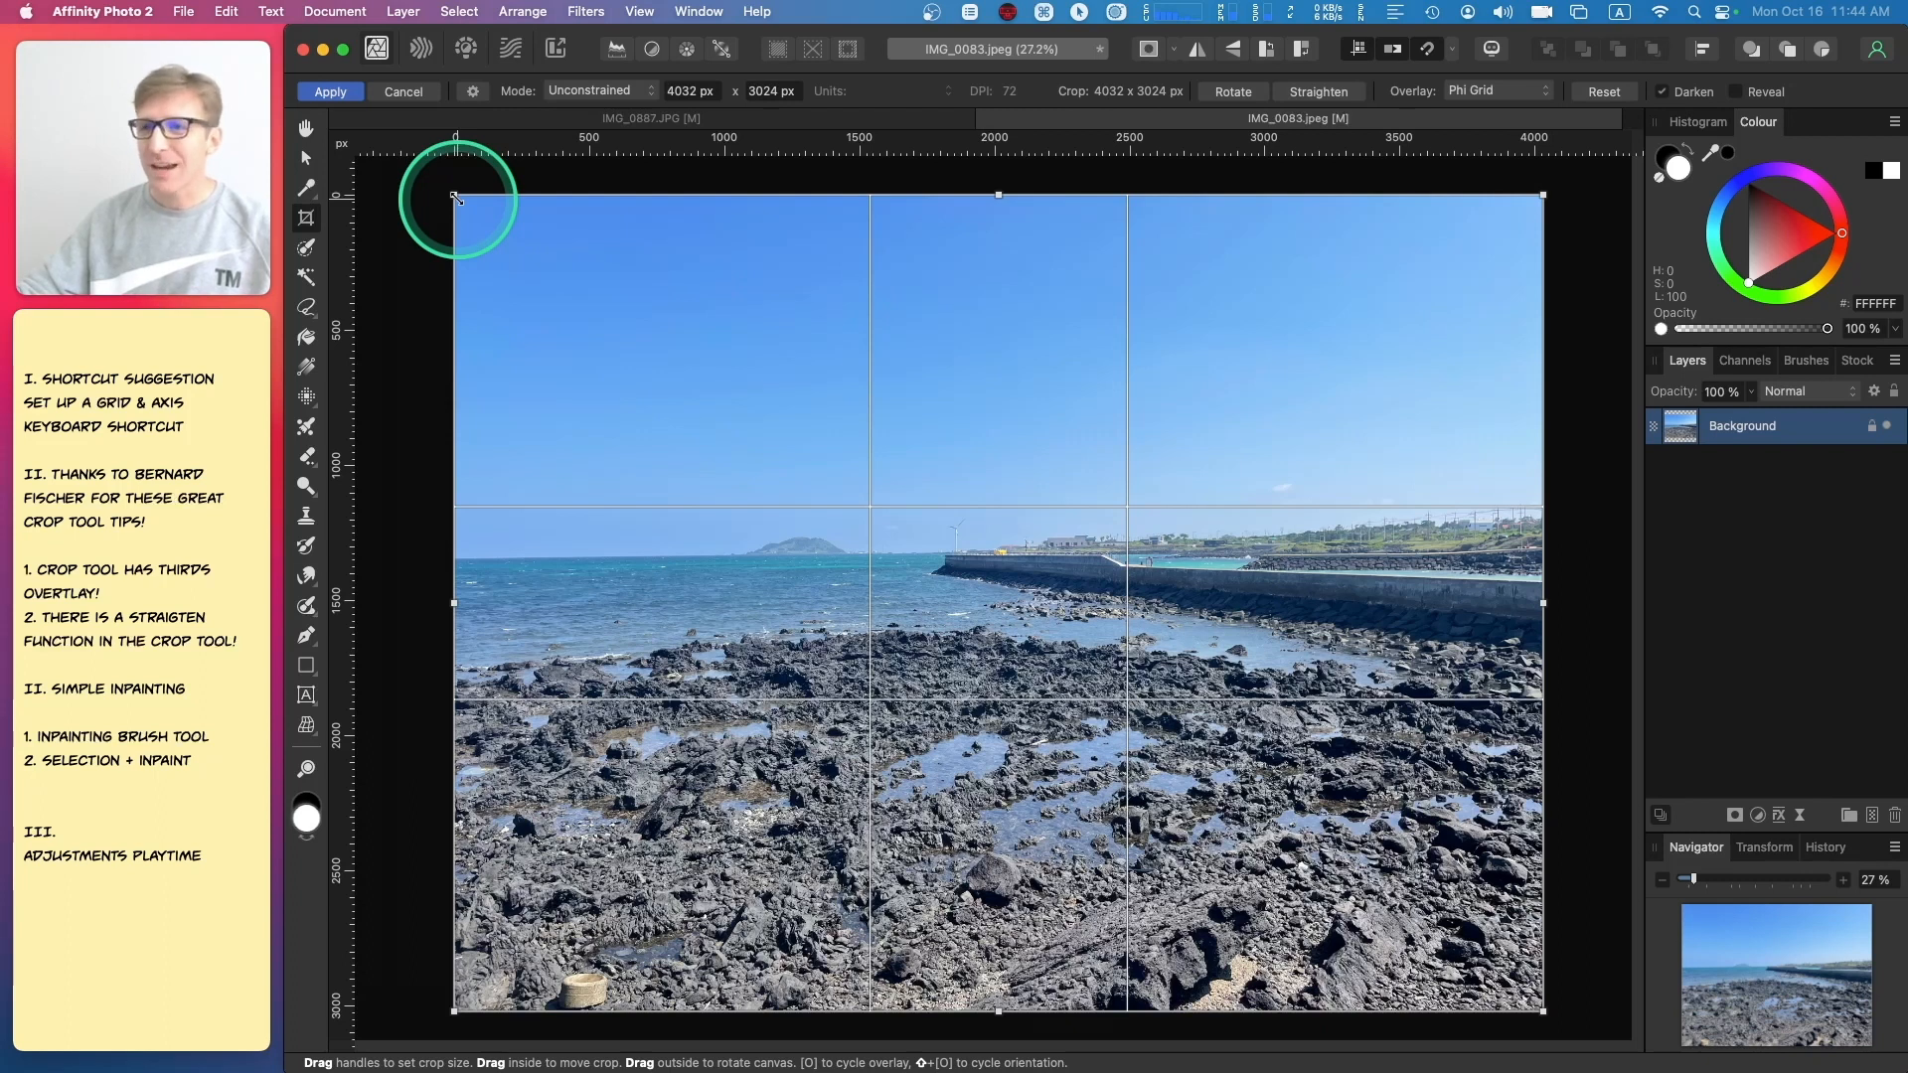
- Shrink the crop frame to 3840 × 2844 px and reposition it within the seaside photo
left_click_drag(457, 197, 484, 226)
left_click_drag(733, 460, 717, 439)
left_click_drag(467, 195, 481, 205)
left_click_drag(626, 451, 624, 461)
left_click_drag(624, 461, 623, 459)
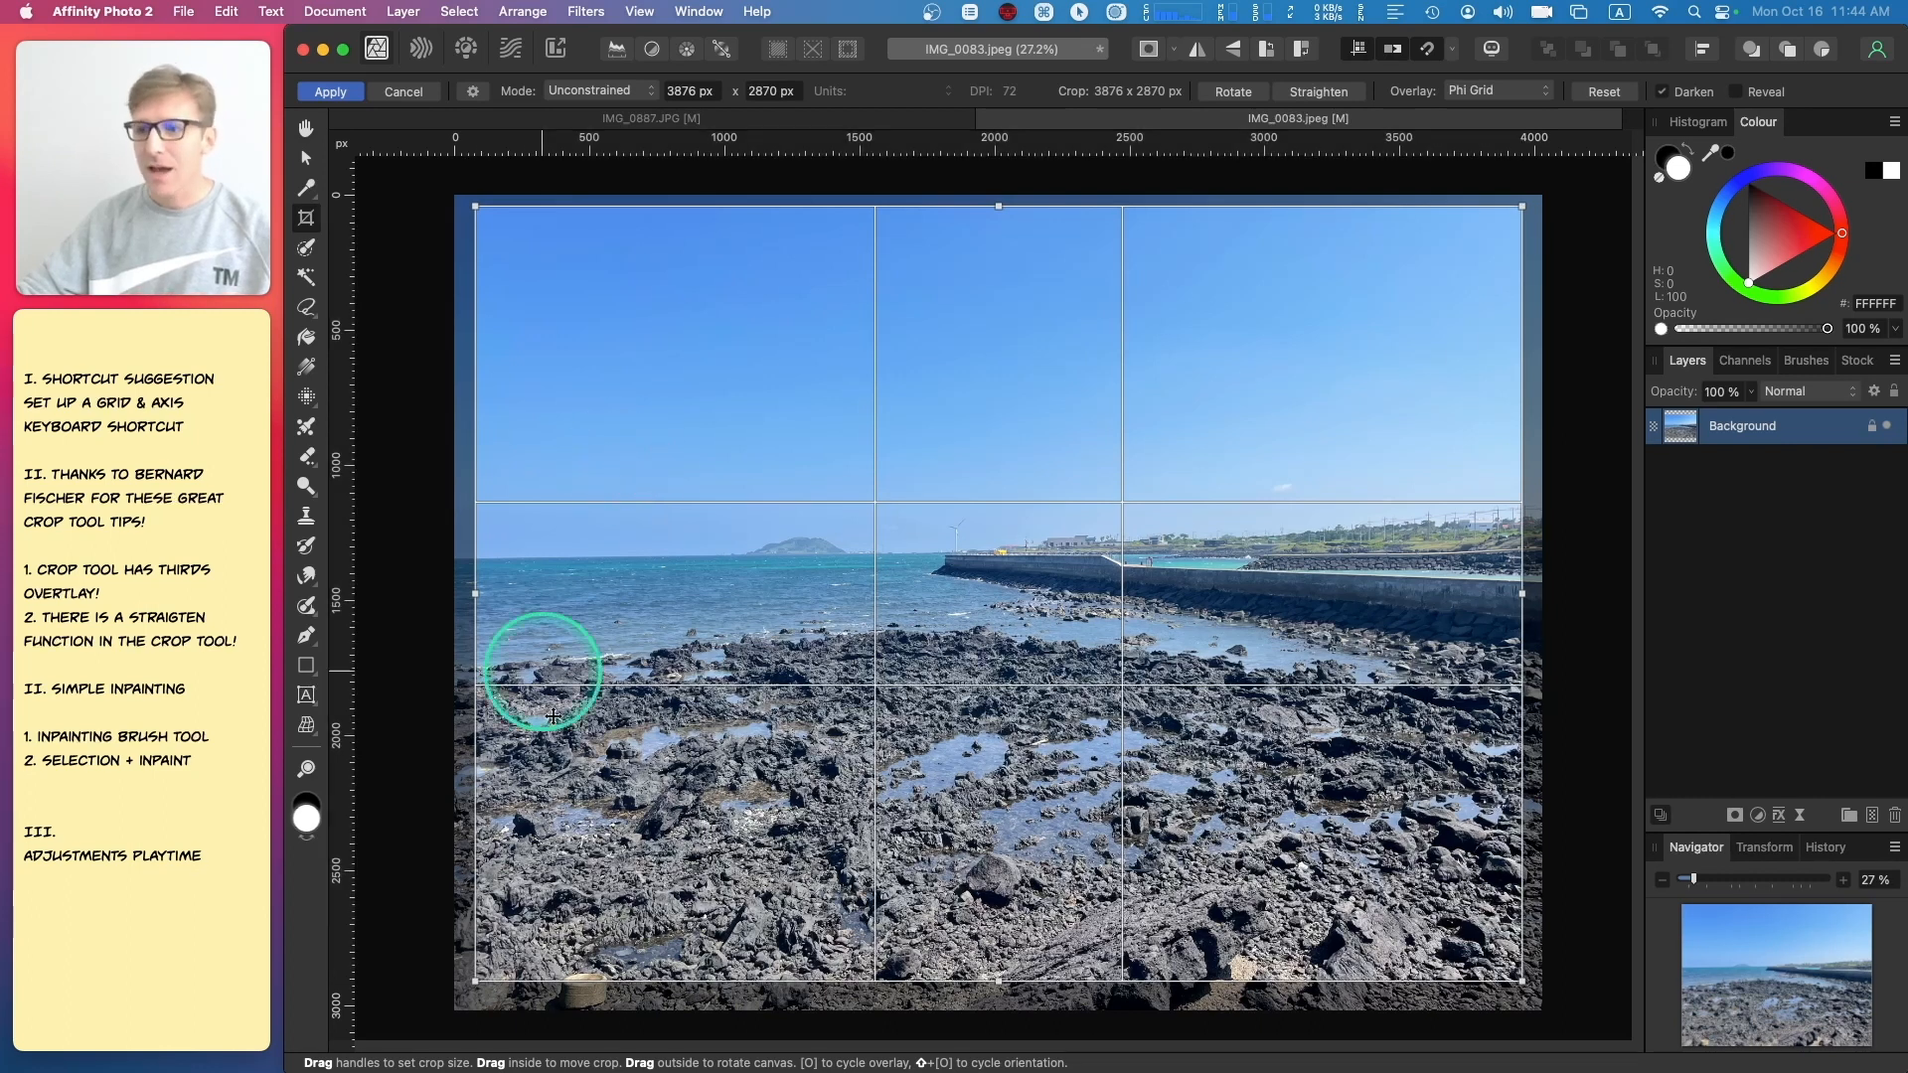
left_click_drag(478, 980, 485, 974)
left_click_drag(928, 541, 866, 537)
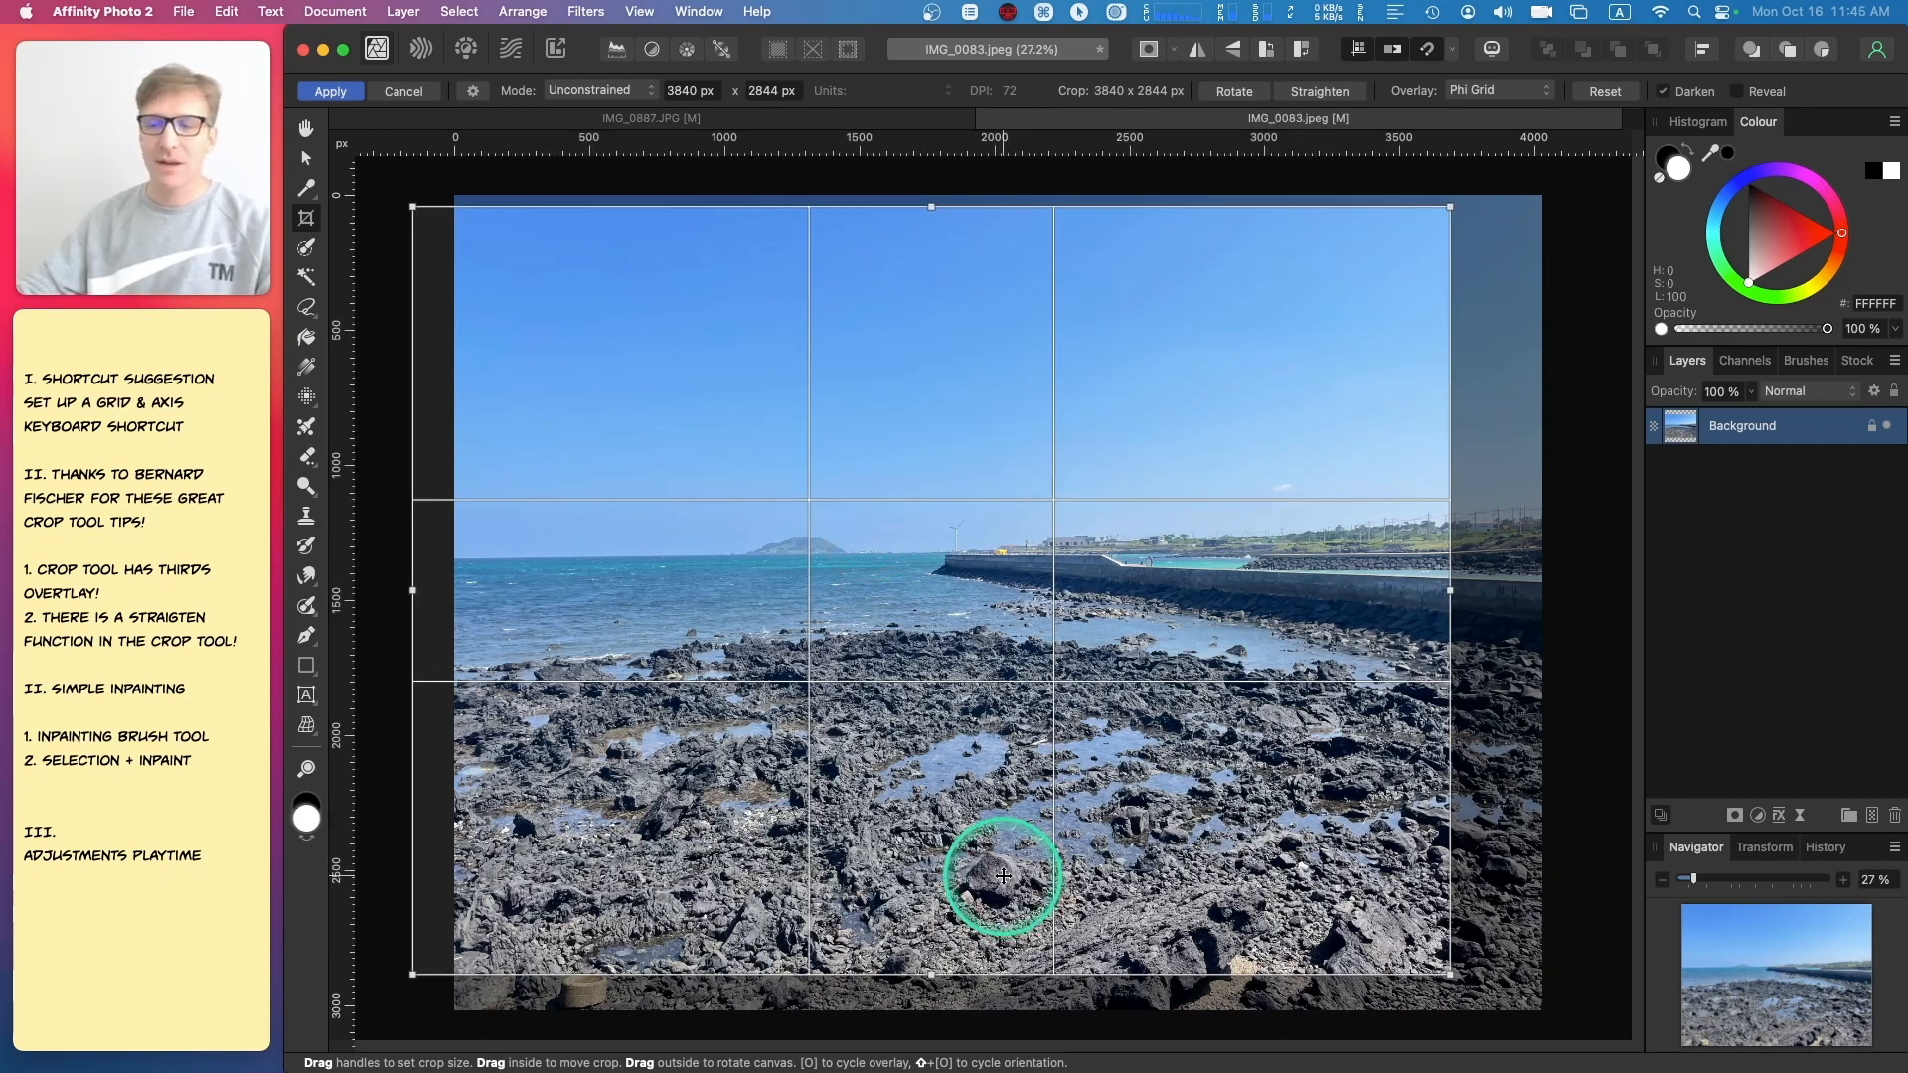
left_click_drag(735, 567, 803, 564)
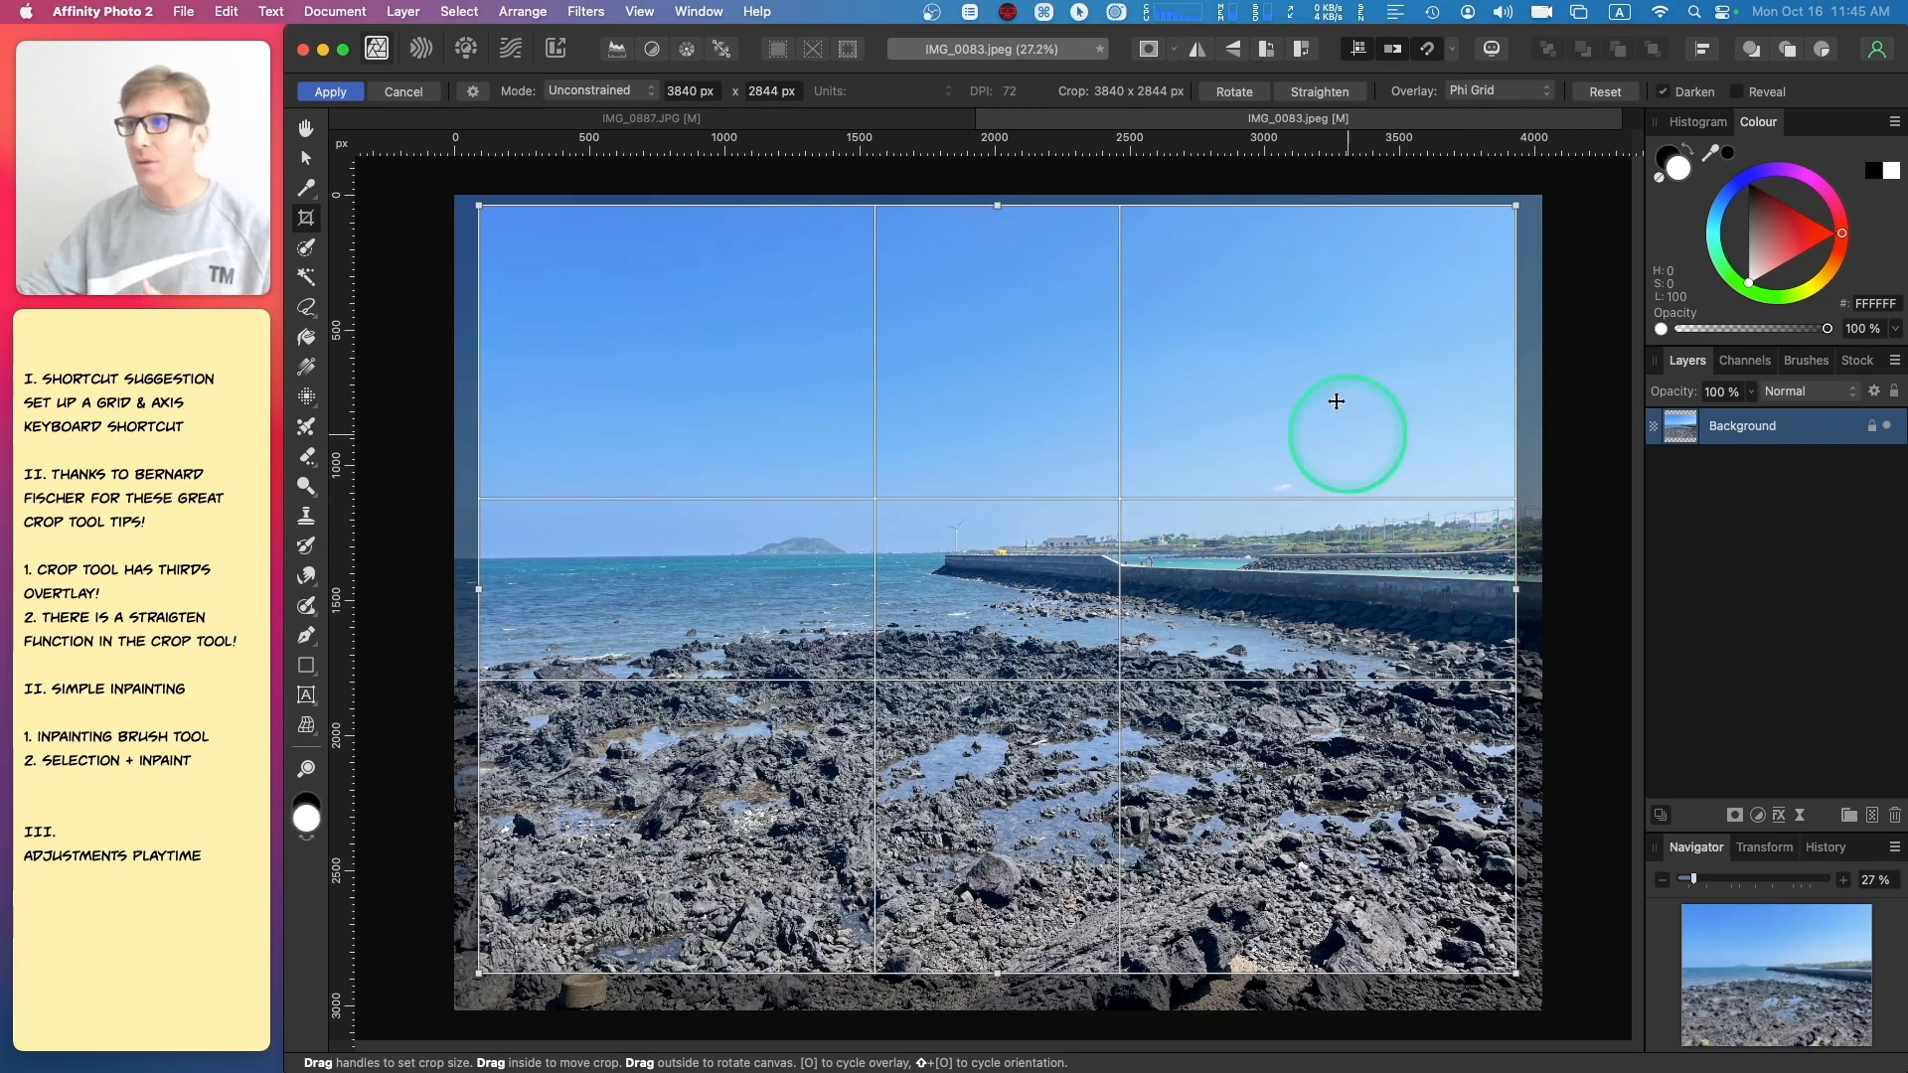
- Try straightening the seaside photo along the sea horizon within the crop, and discard the crop
left_click(1324, 94)
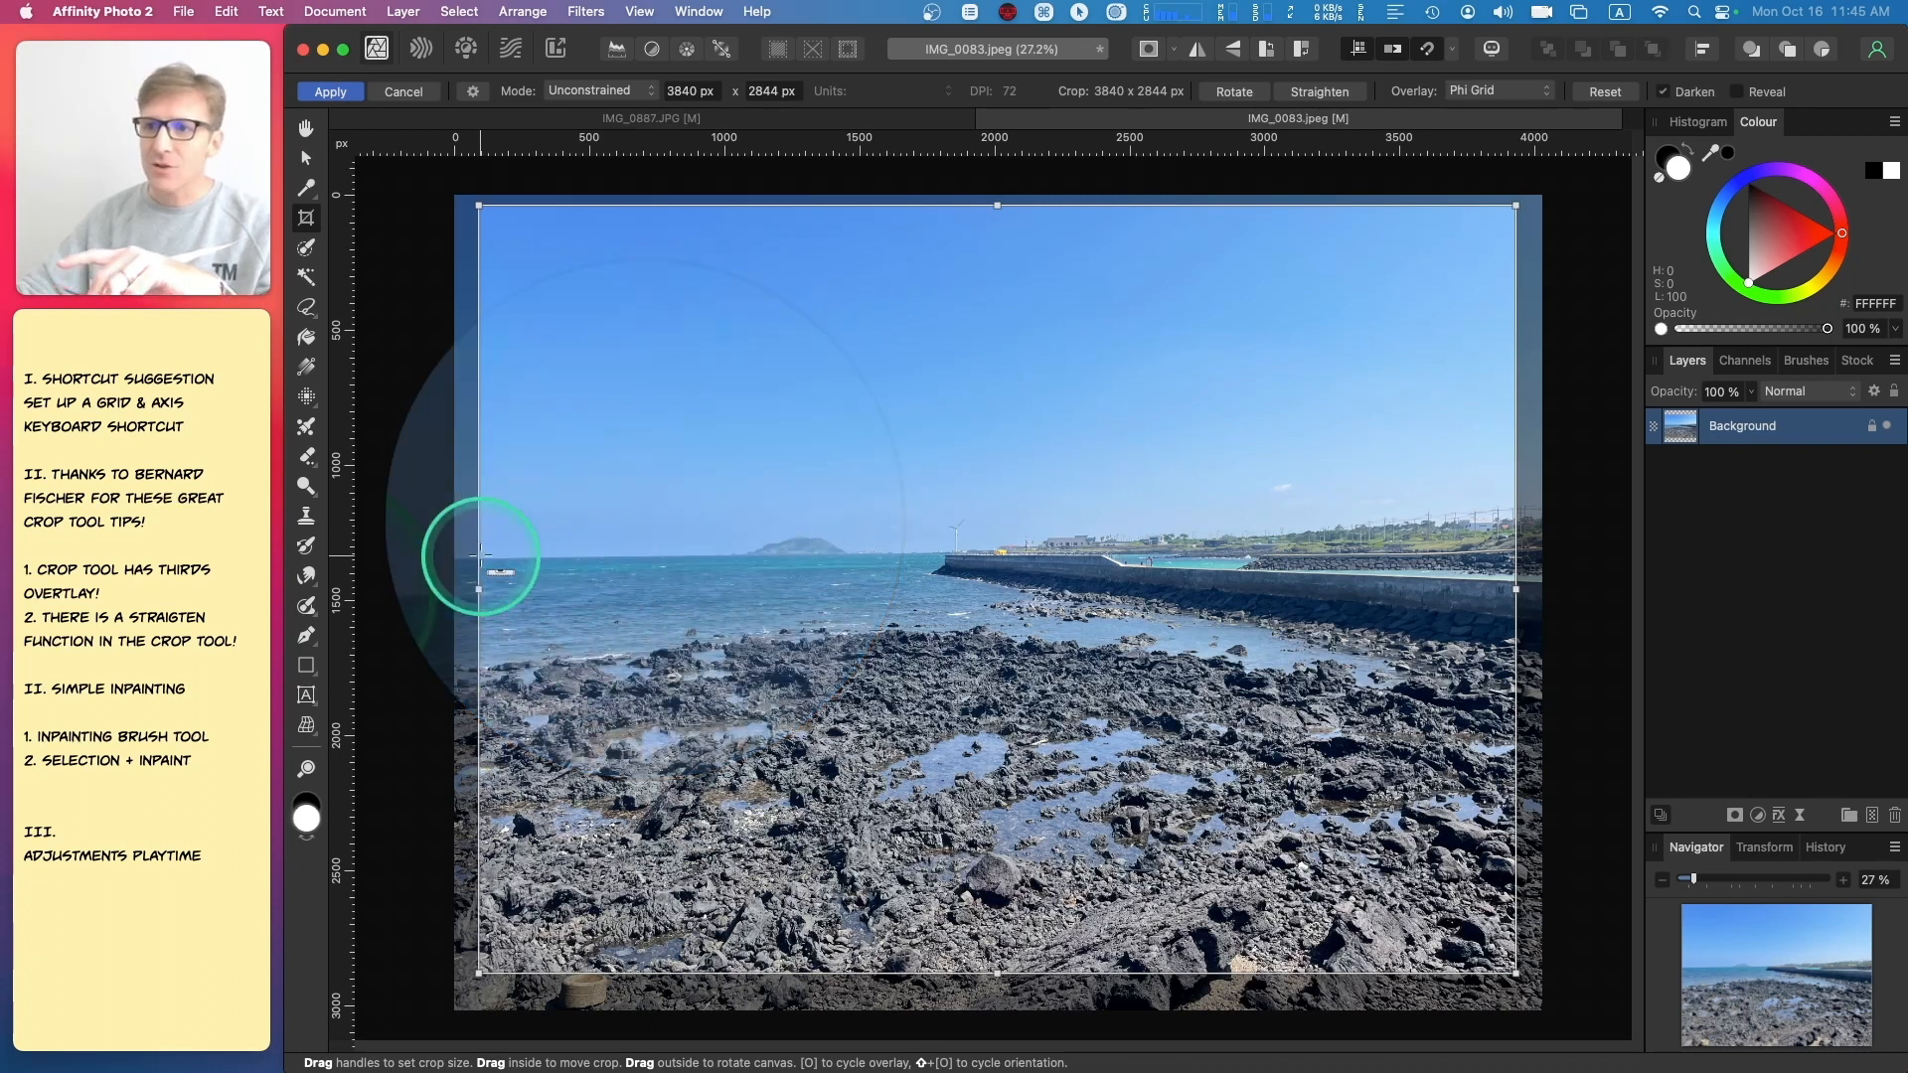
left_click_drag(482, 558, 1497, 545)
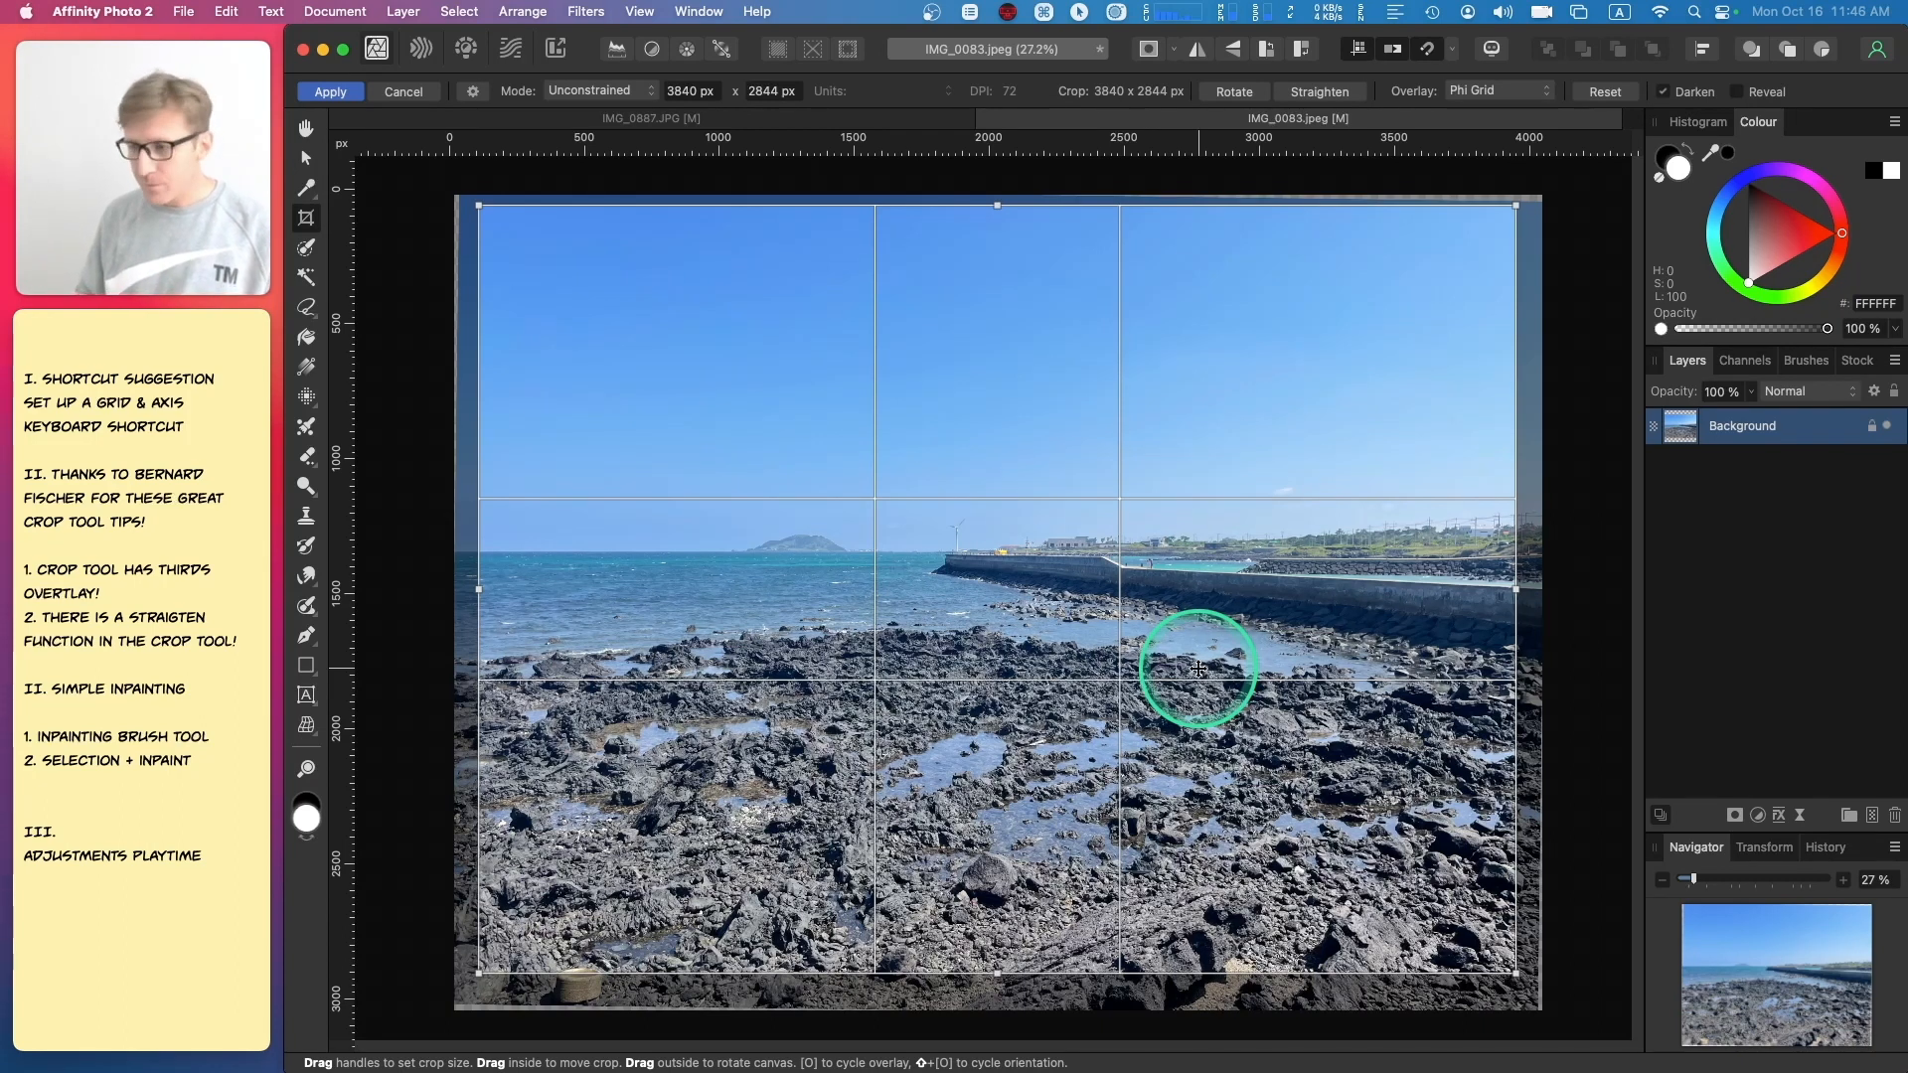
key("Escape")
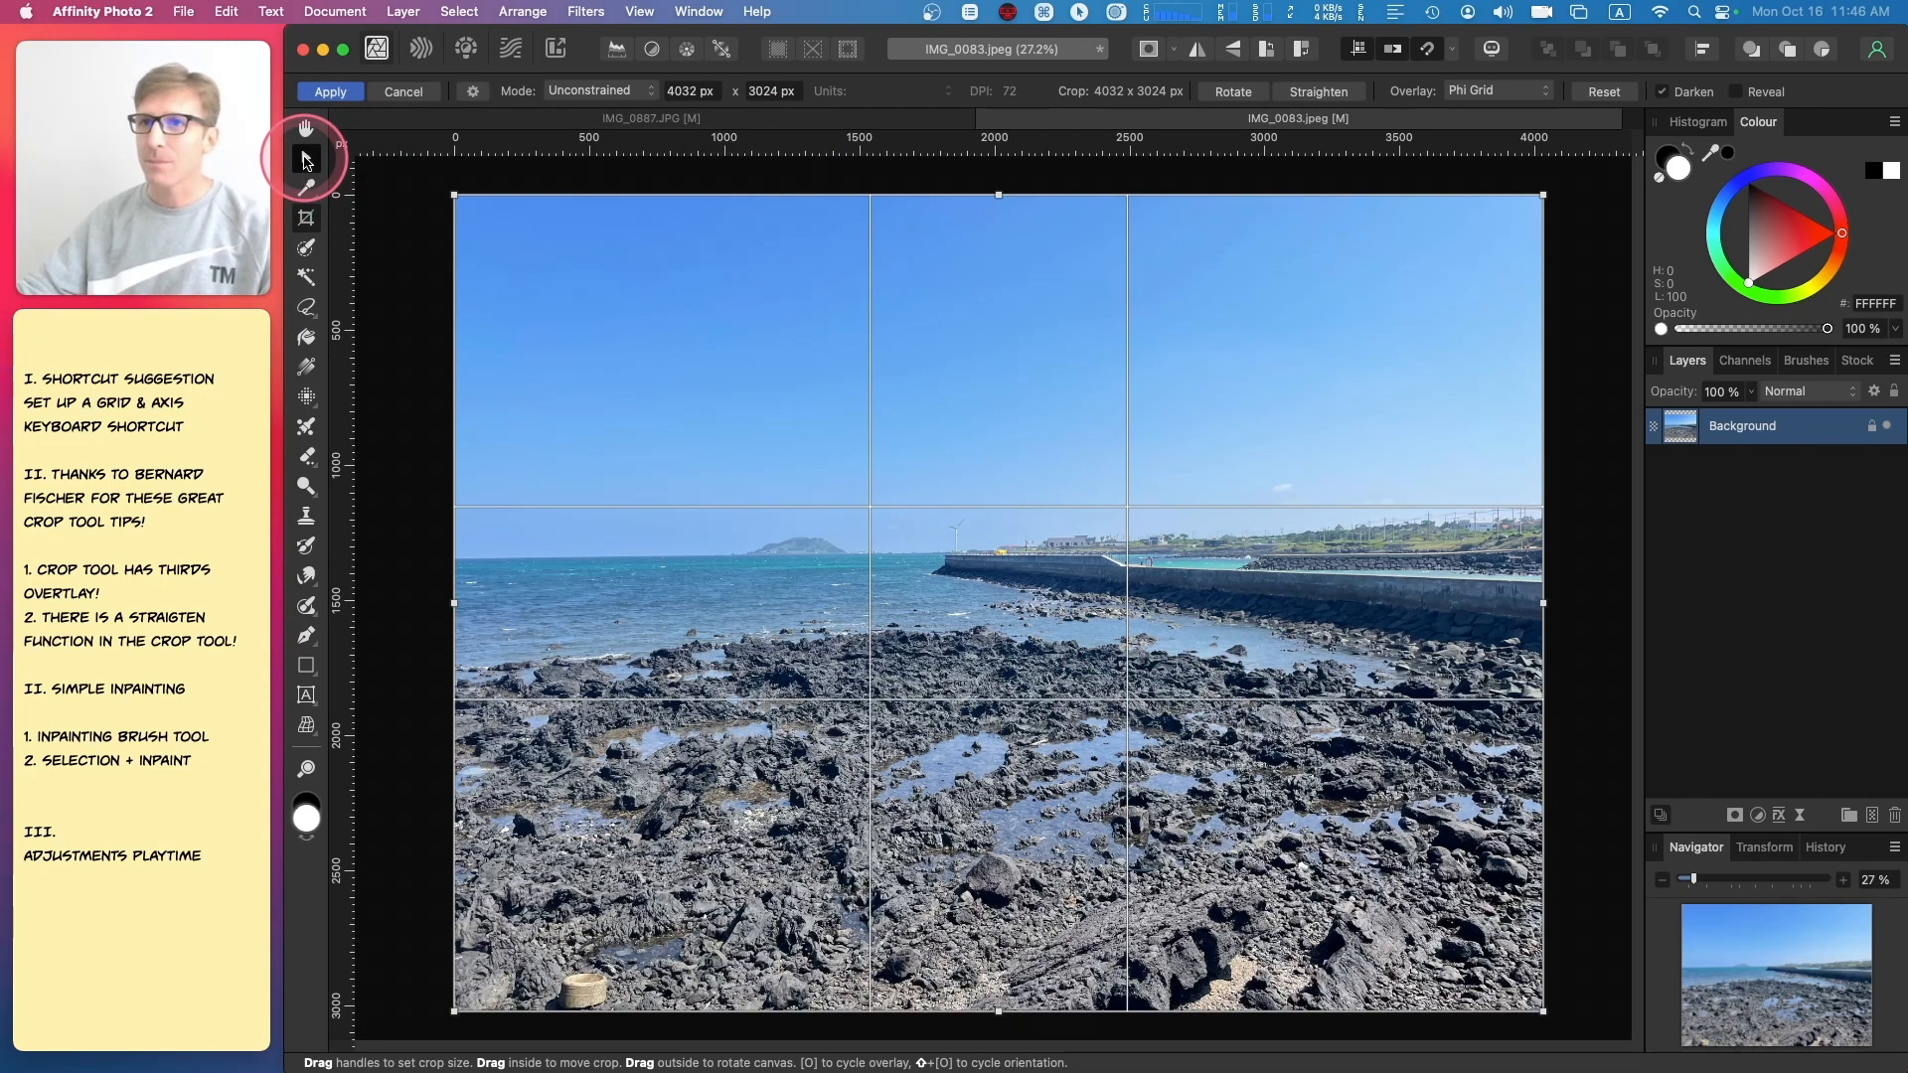
- Close IMG_0083.jpeg without saving its changes
left_click(307, 159)
left_click(988, 118)
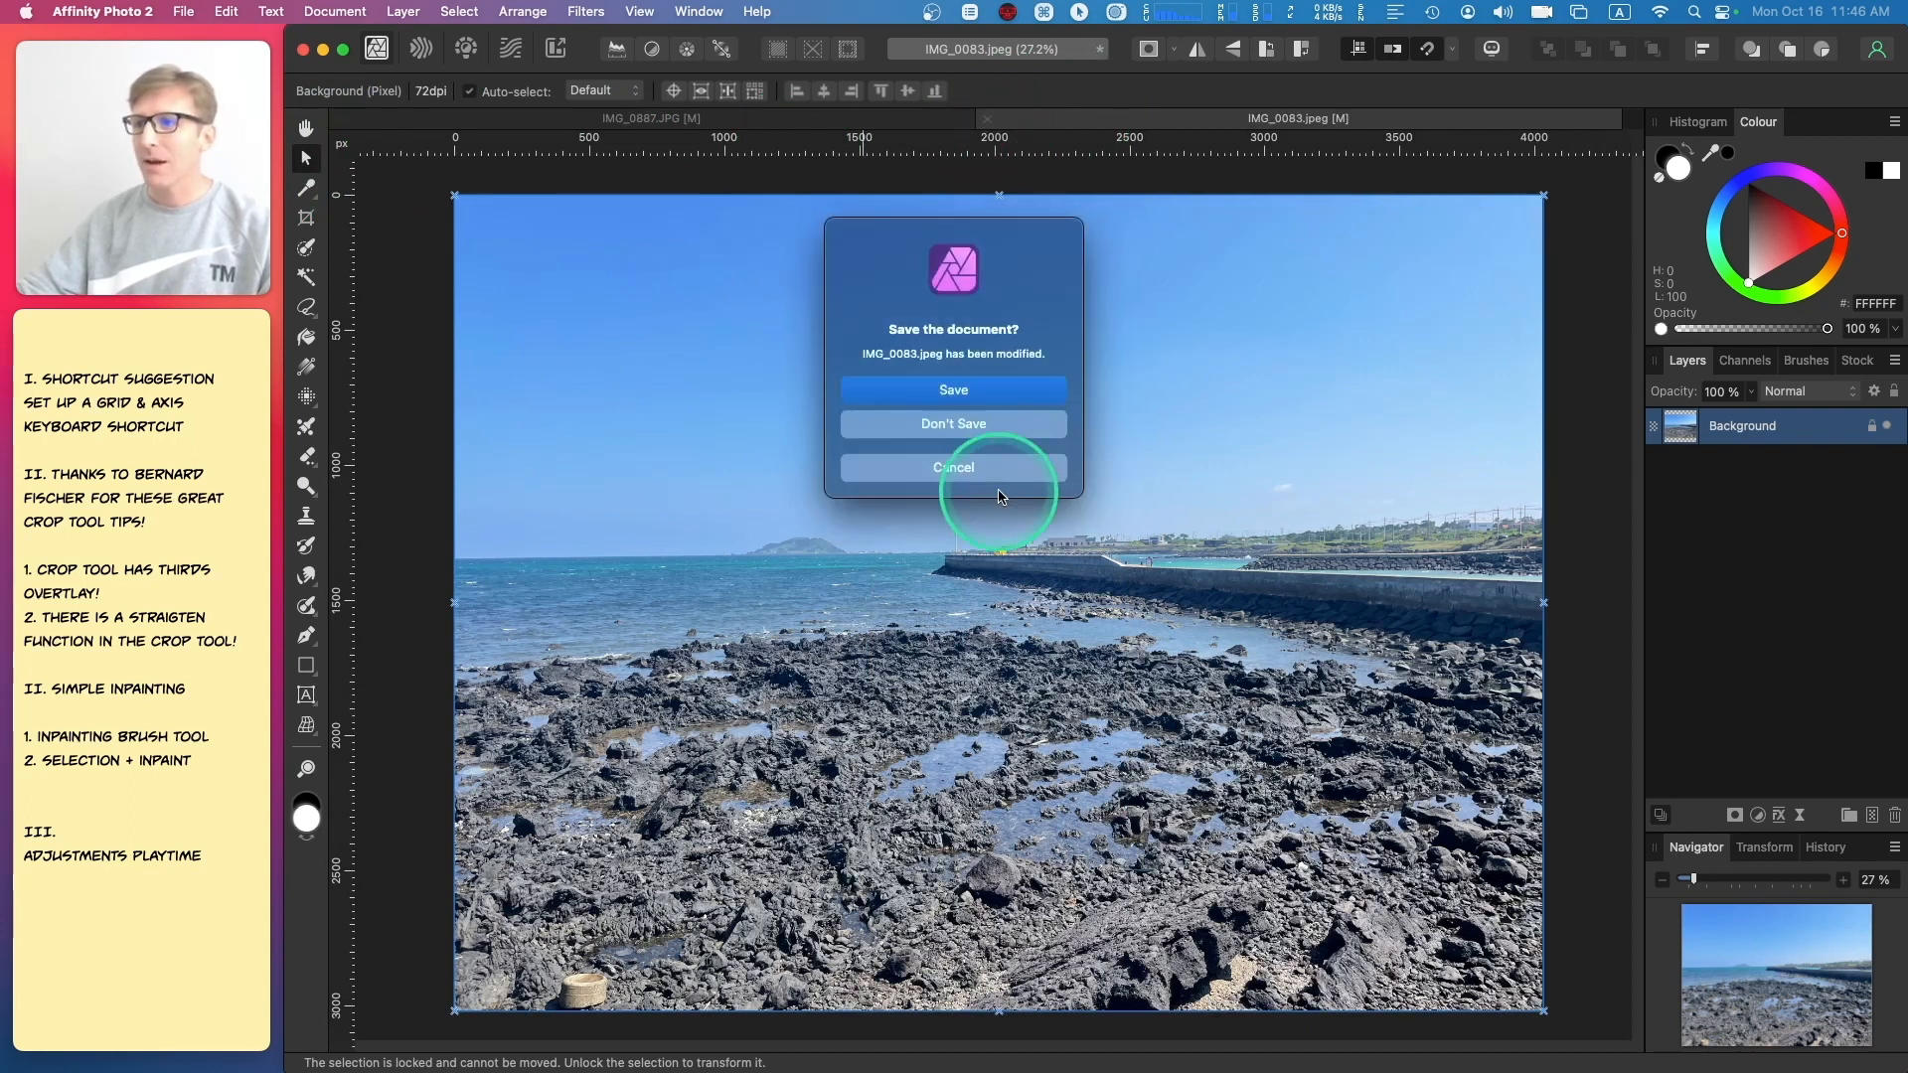
left_click(954, 424)
- Remove the small floating object near the lake's far shore with a 64 px Inpainting Brush
key("w")
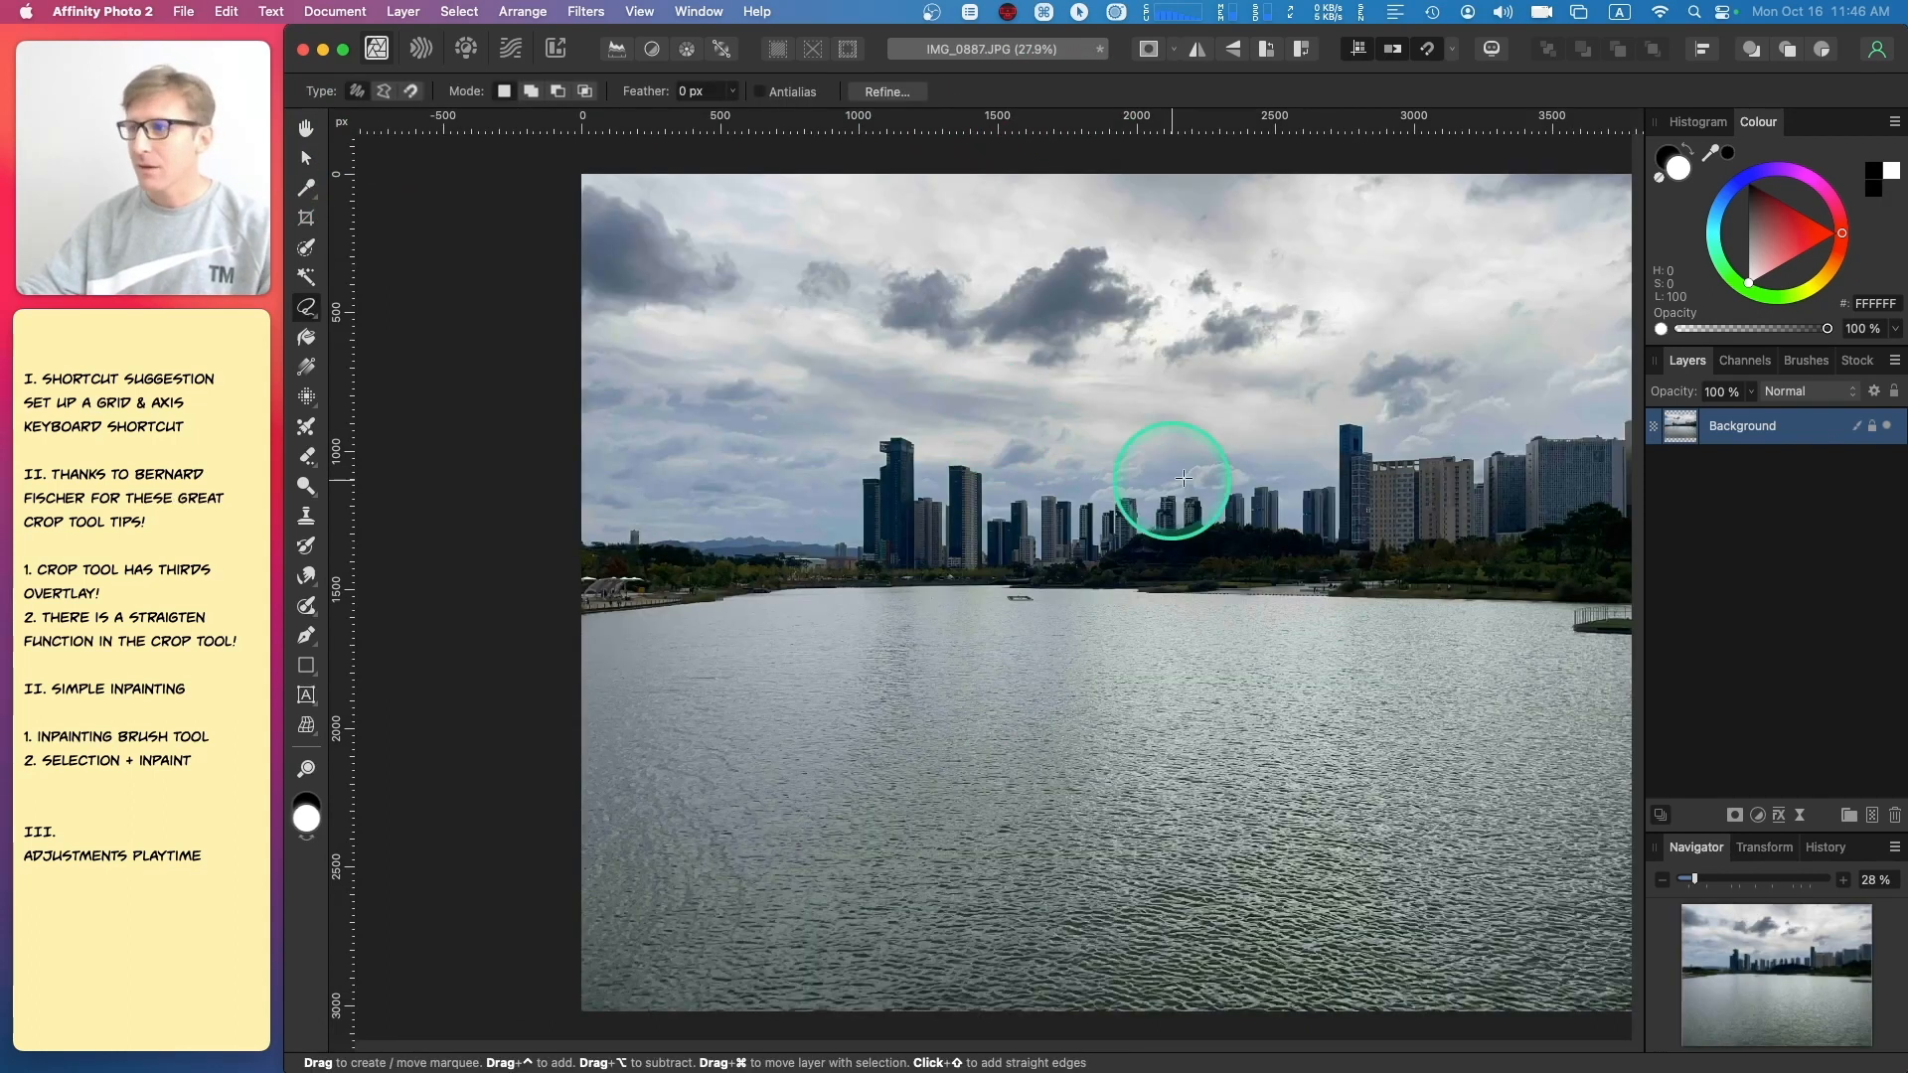
key("space")
left_click_drag(1397, 349, 1278, 345)
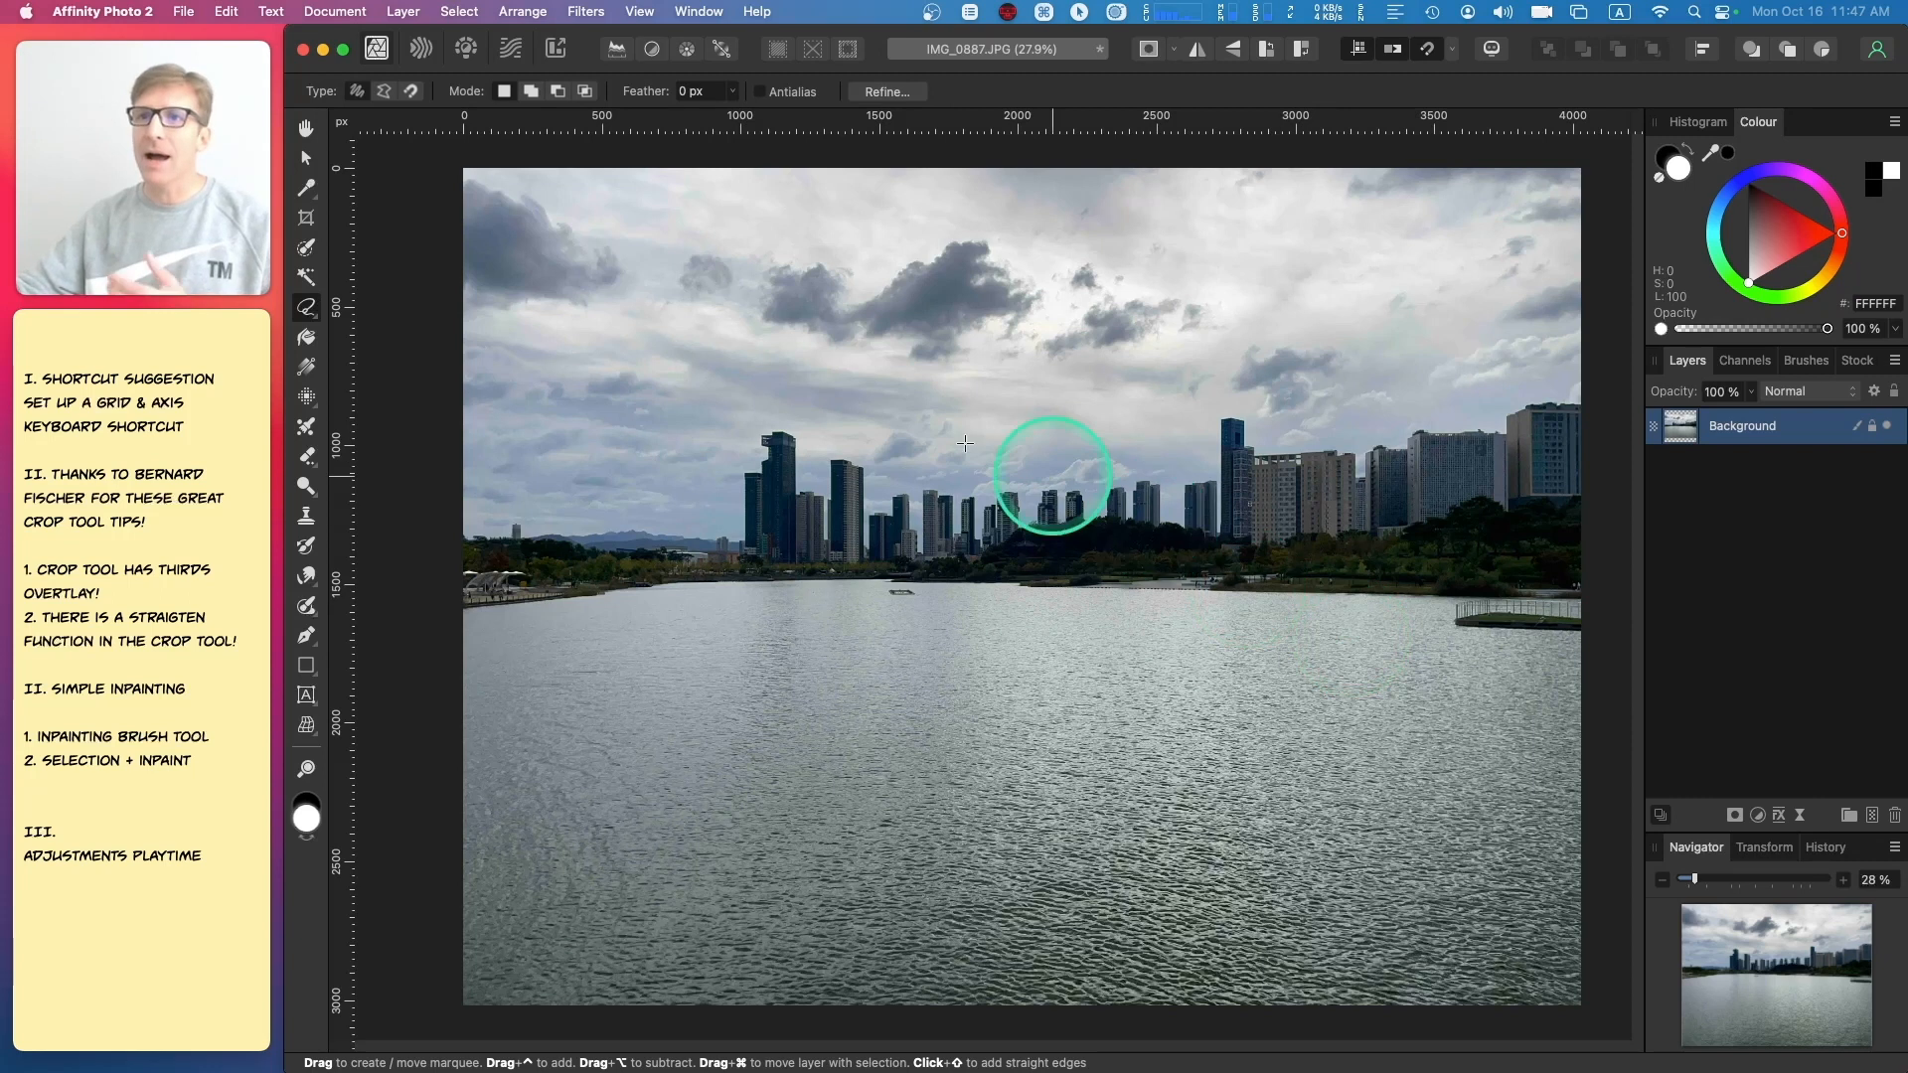
left_click(306, 127)
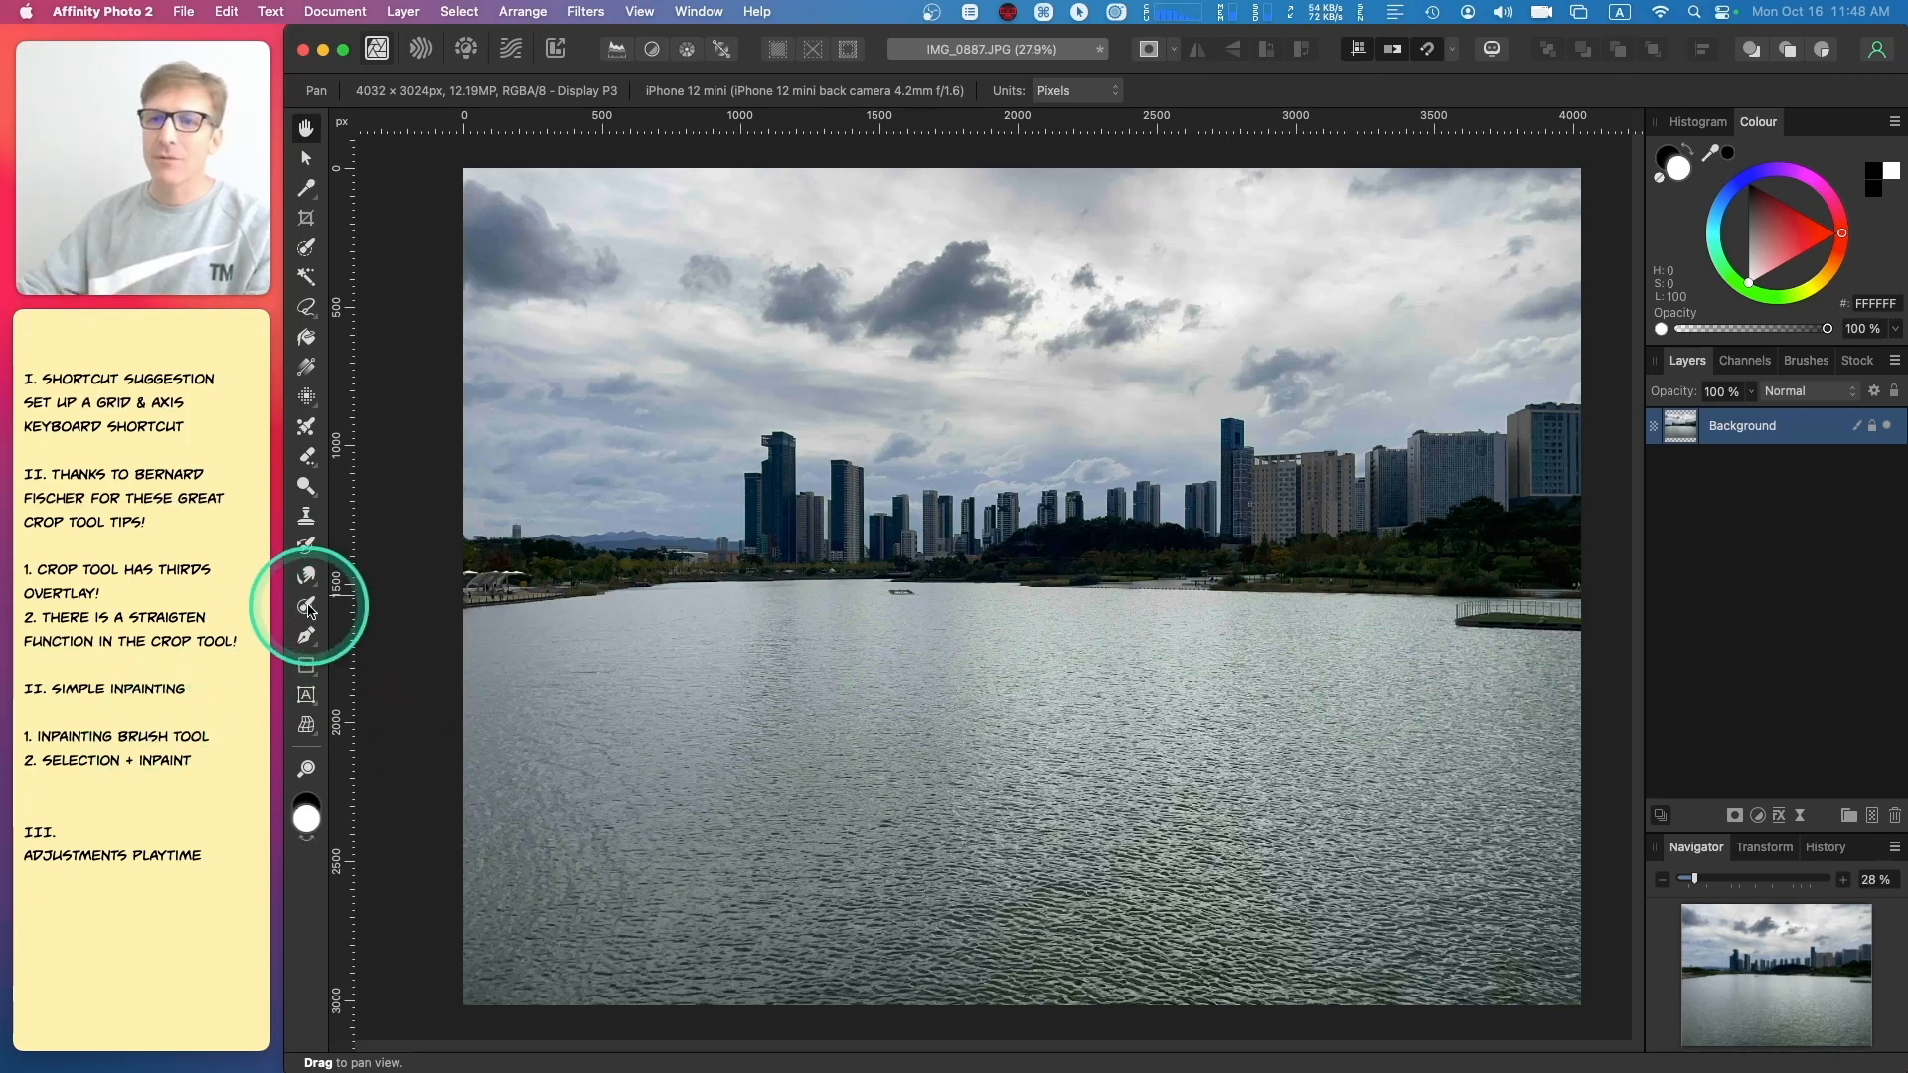
mouse_move(307, 613)
left_mouse_down()
mouse_move(355, 629)
mouse_move(387, 690)
left_mouse_up()
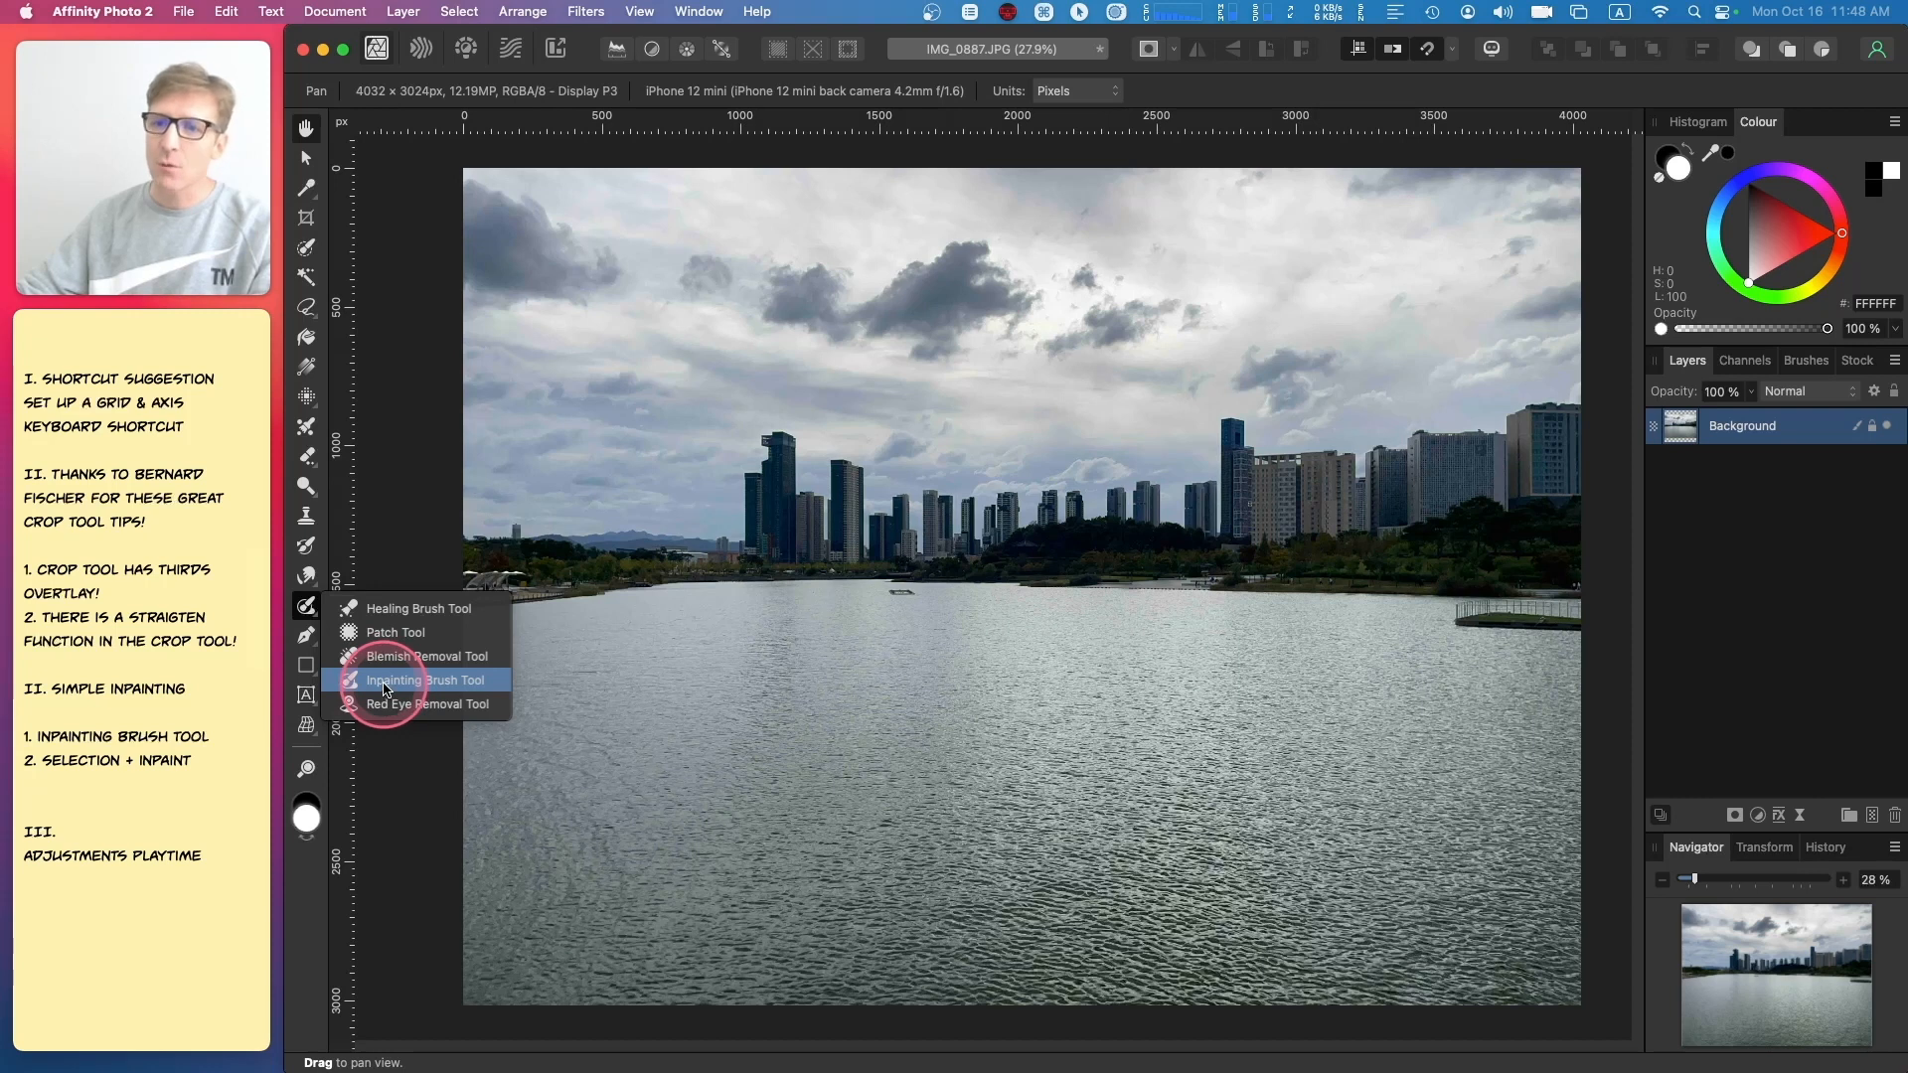
left_click_drag(387, 690, 387, 690)
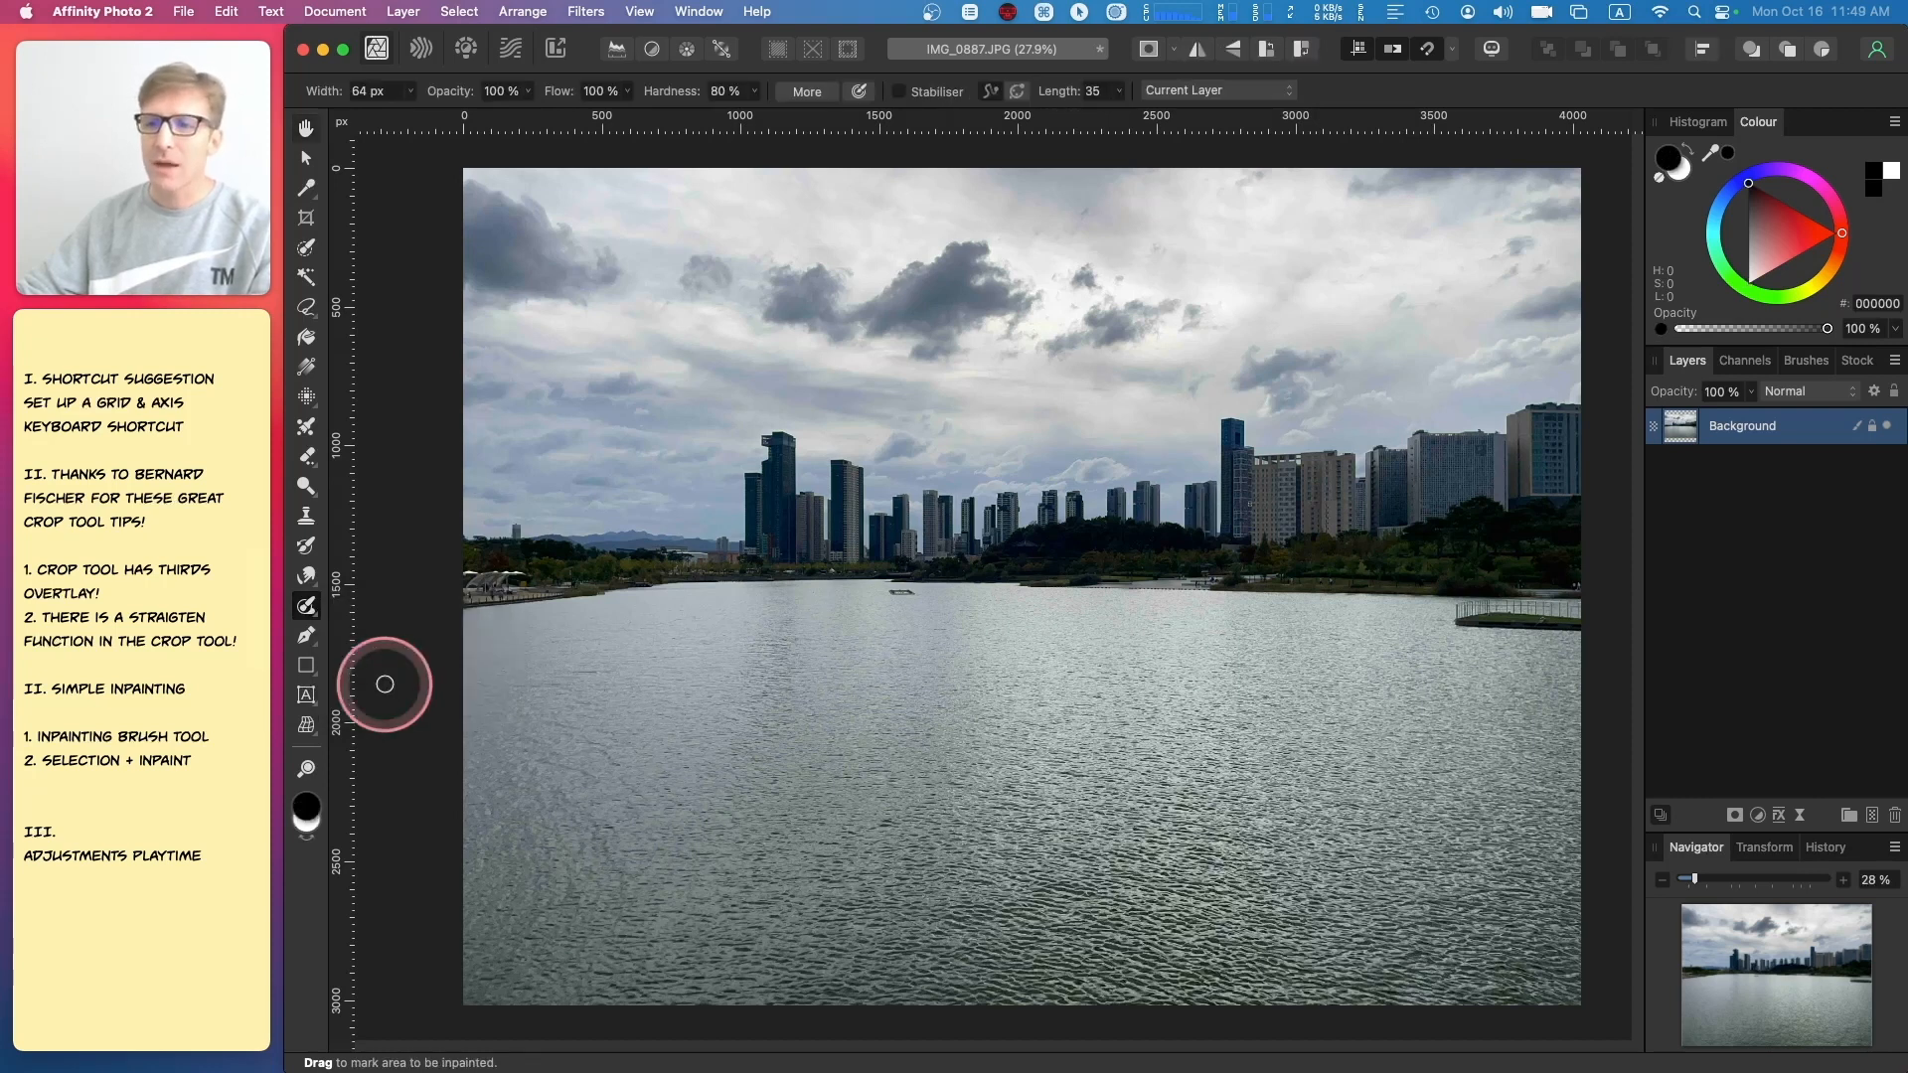
left_click_drag(888, 591, 921, 593)
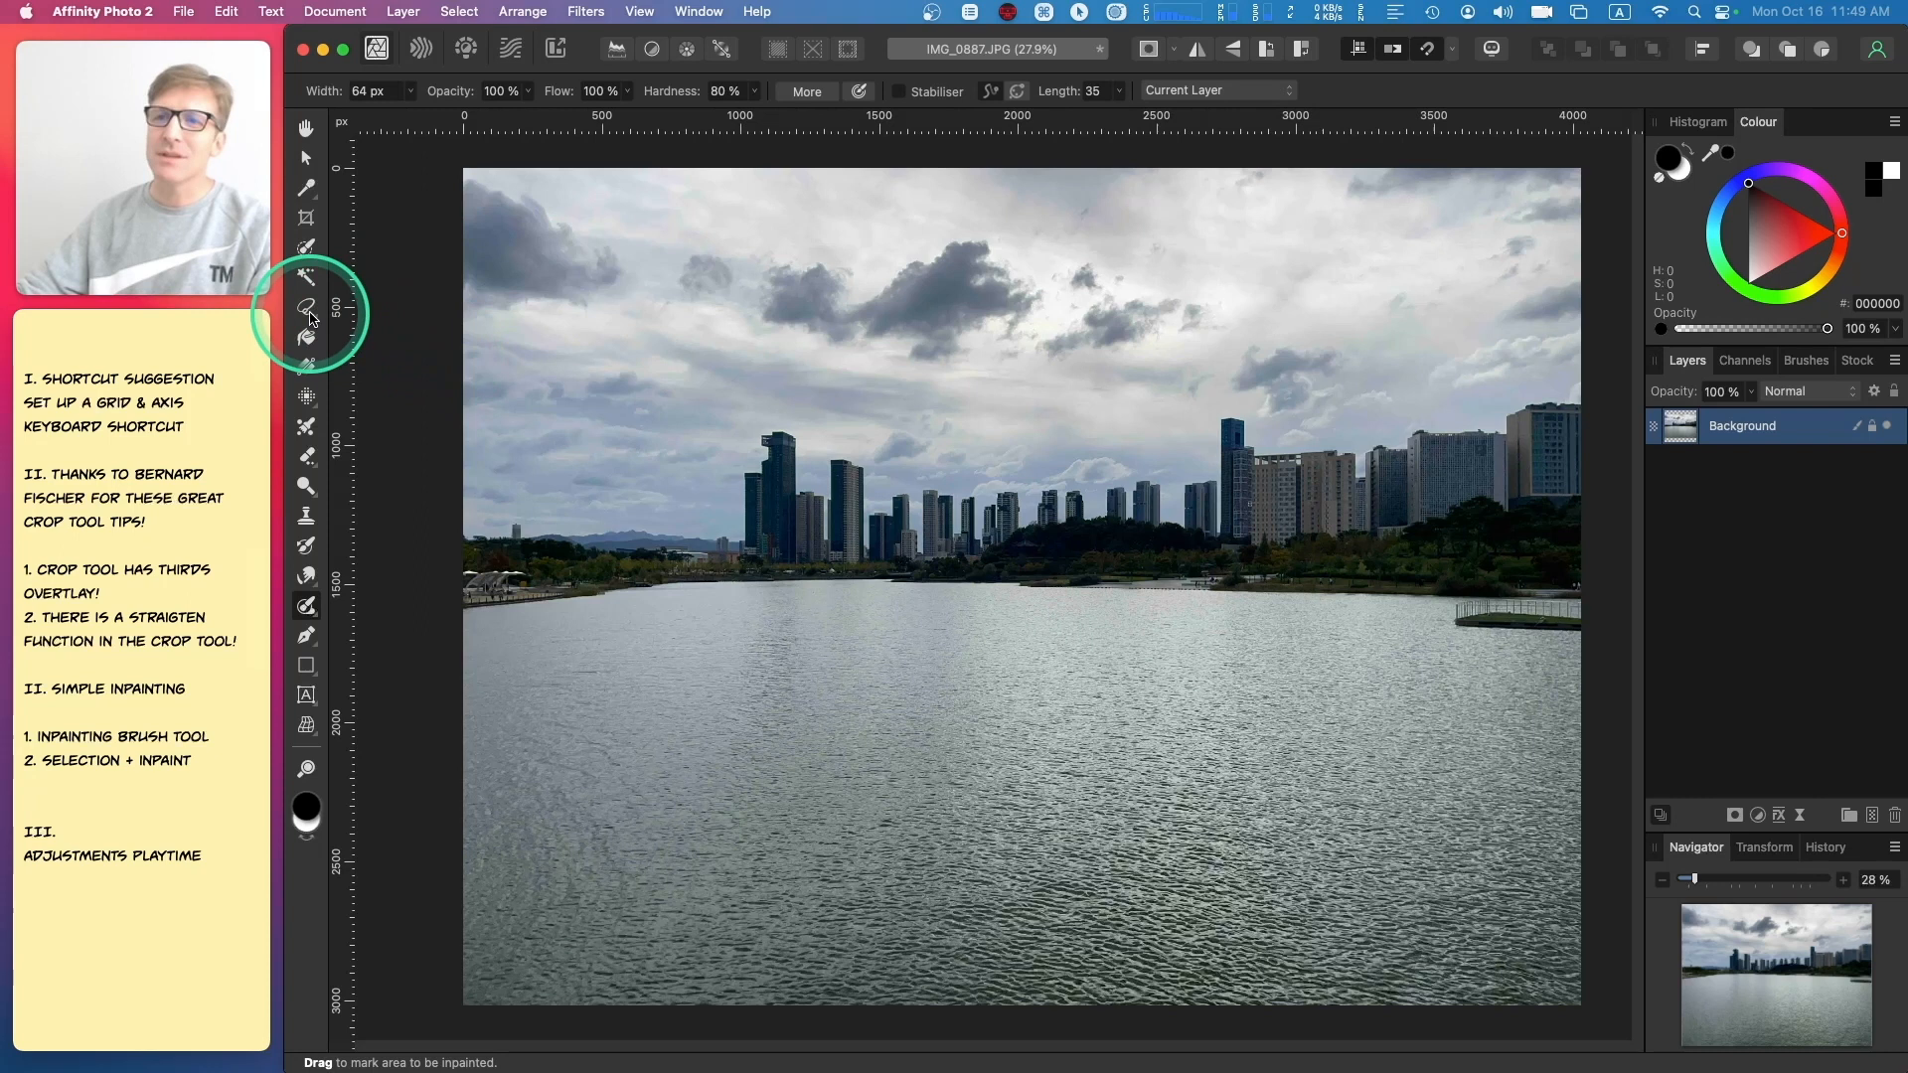
- Select the pier at the lake photo's right edge with a freehand outline, inpaint it away, and deselect
left_click(309, 314)
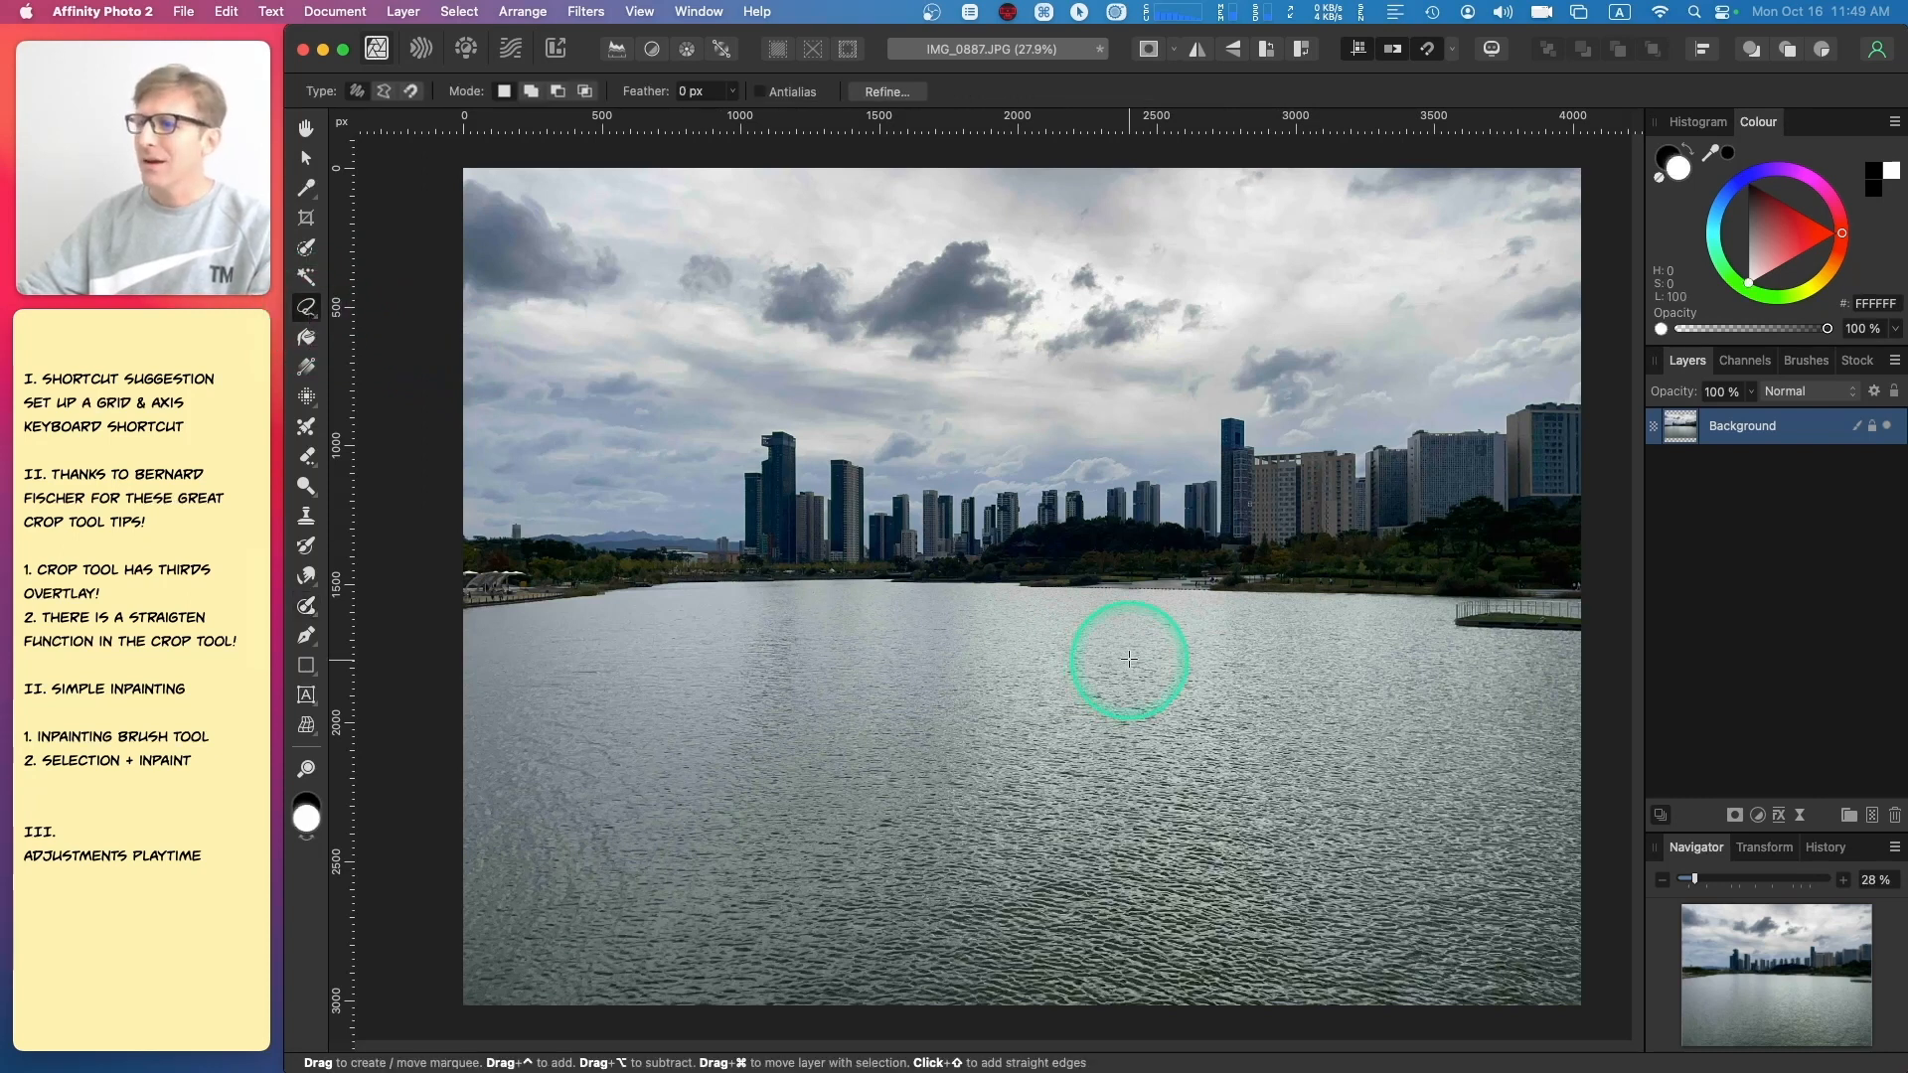
mouse_move(1582, 643)
left_mouse_down()
mouse_move(1461, 640)
mouse_move(1436, 615)
mouse_move(1476, 596)
mouse_move(1582, 643)
left_mouse_up()
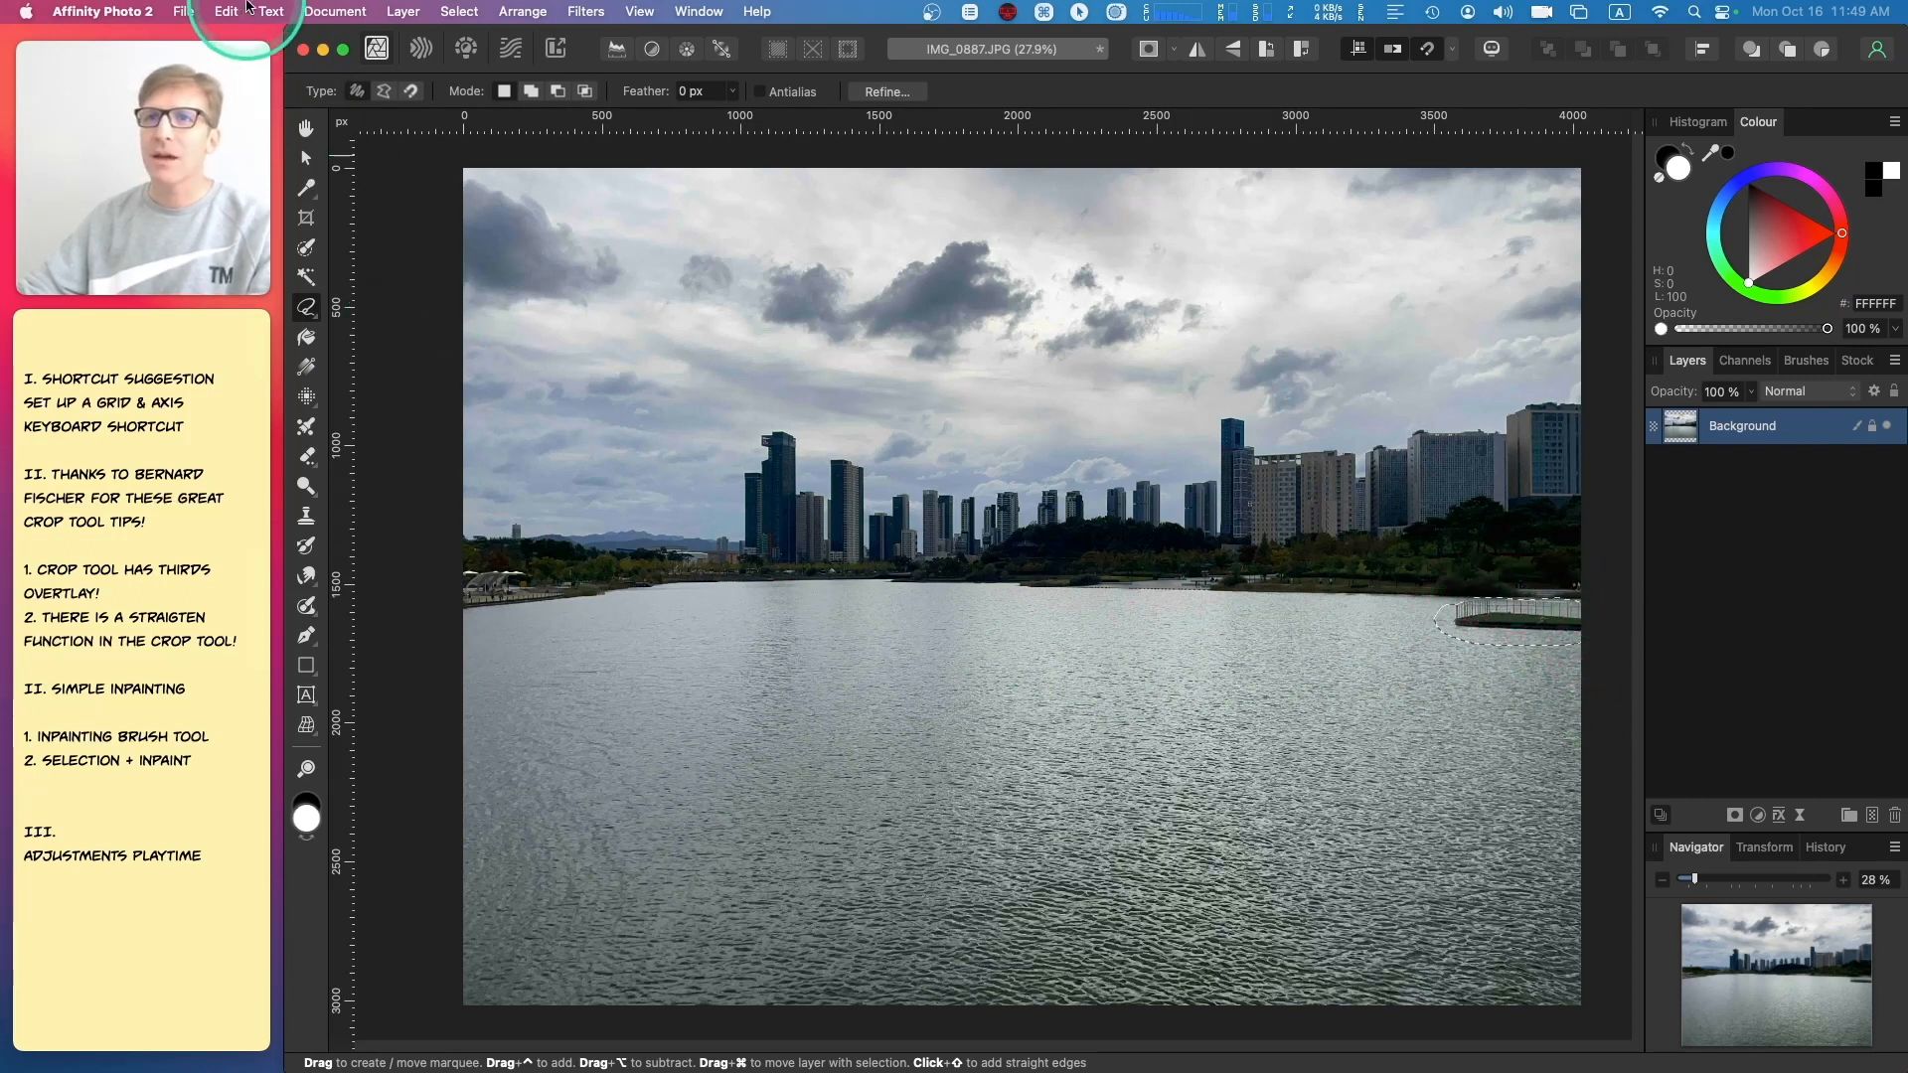
left_click(229, 10)
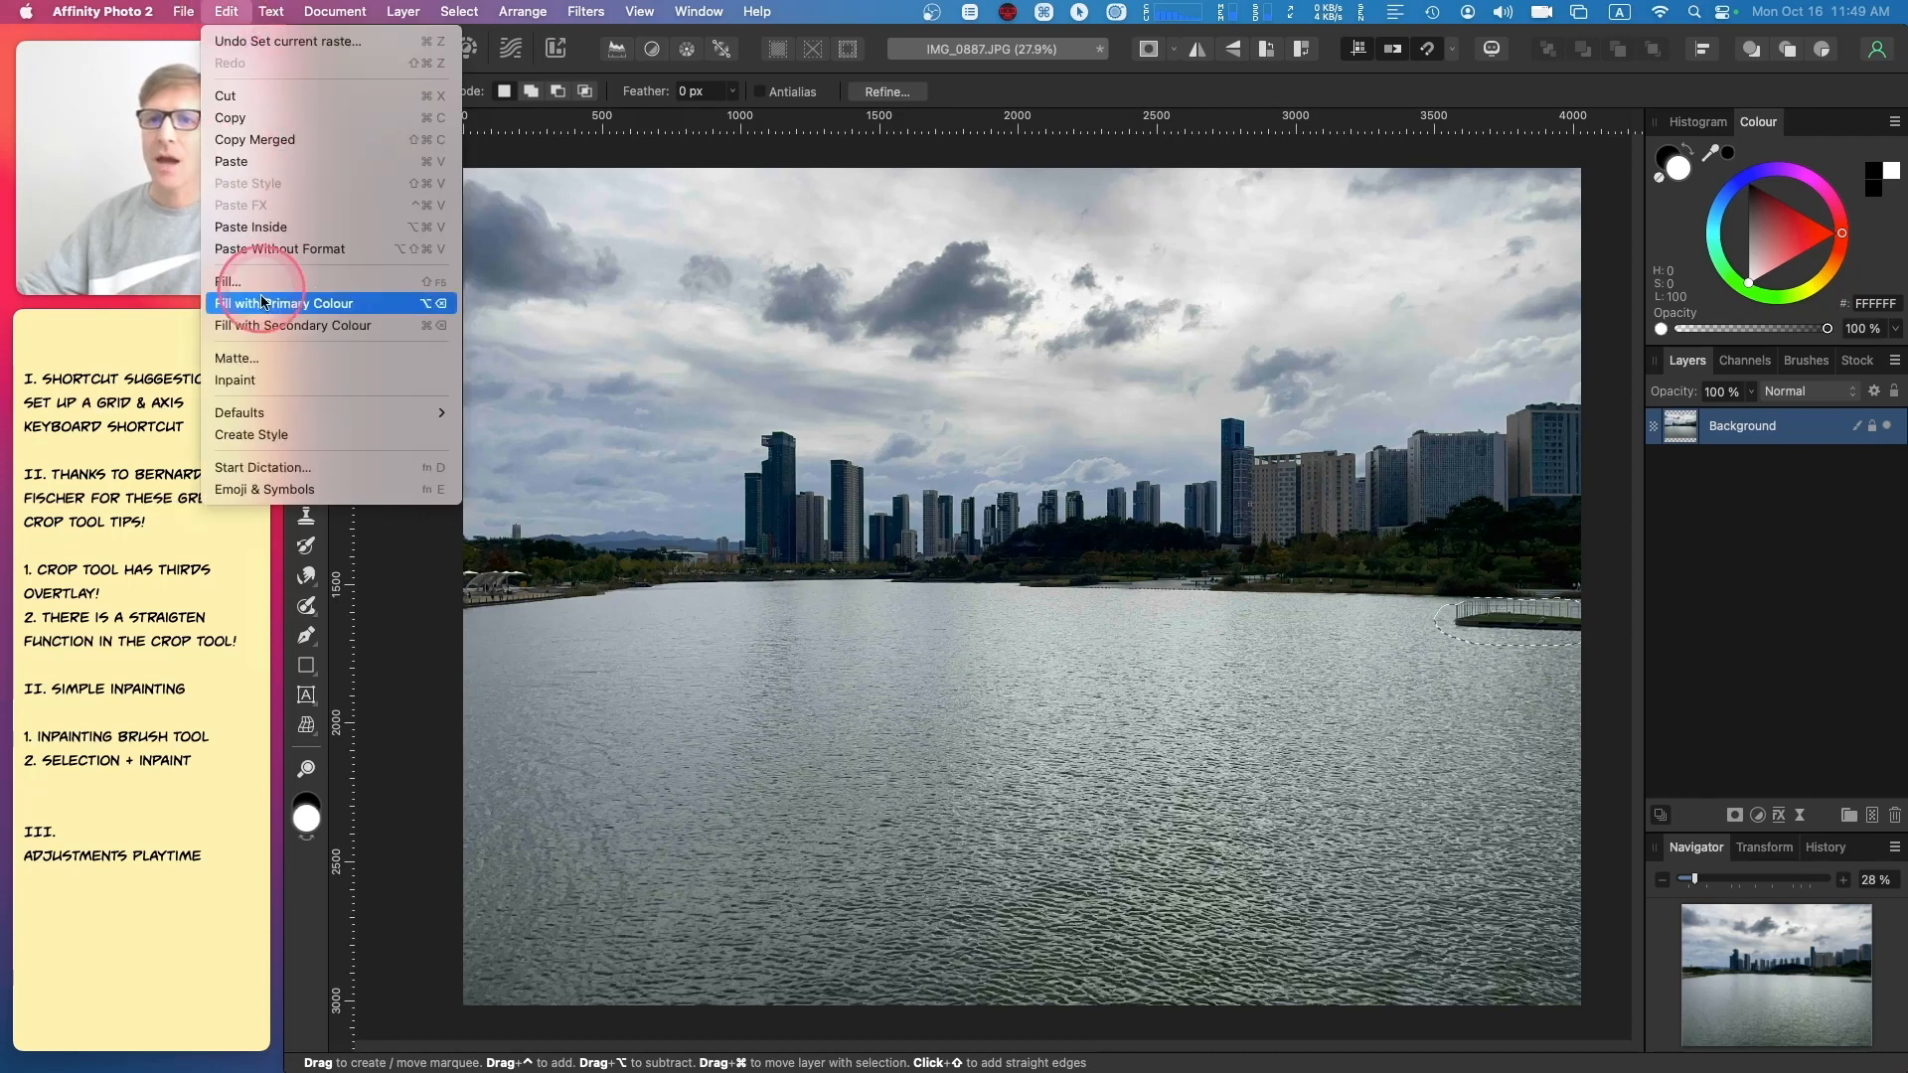
left_click(271, 380)
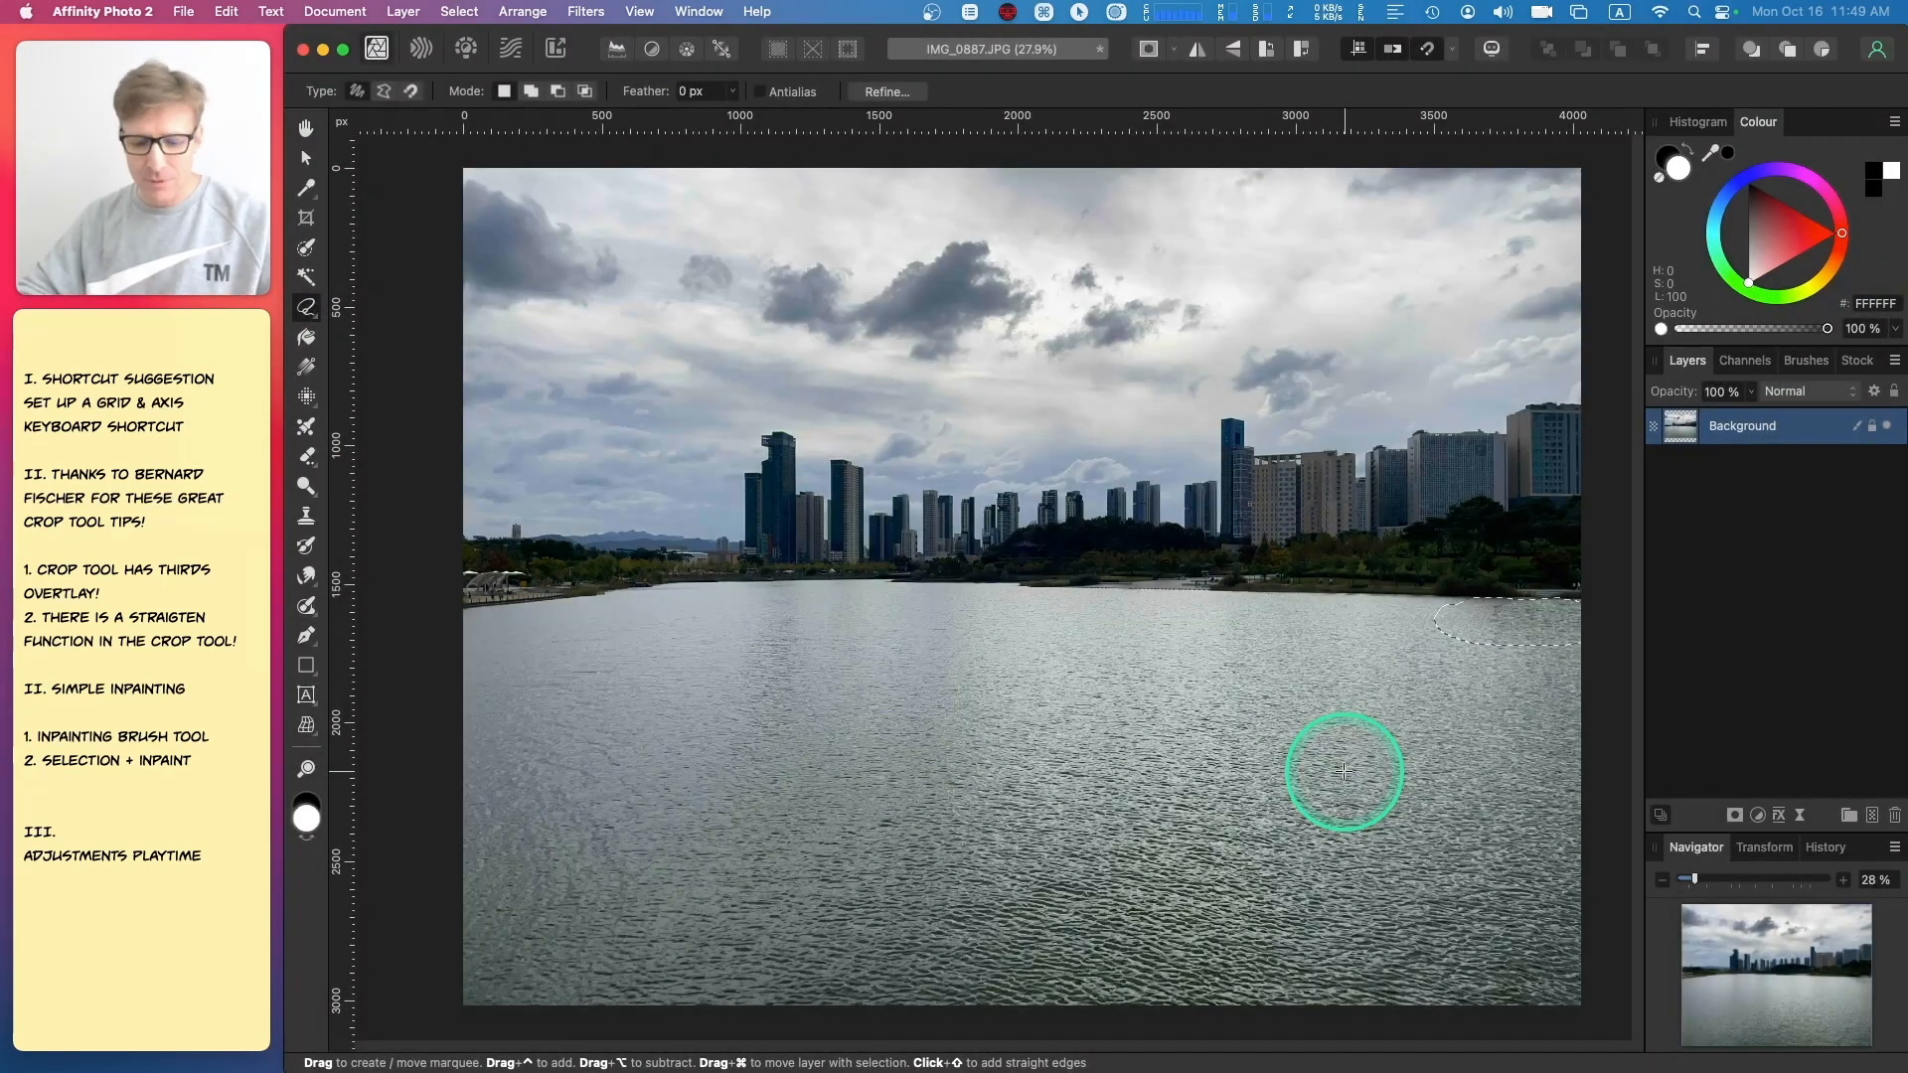
key("Escape")
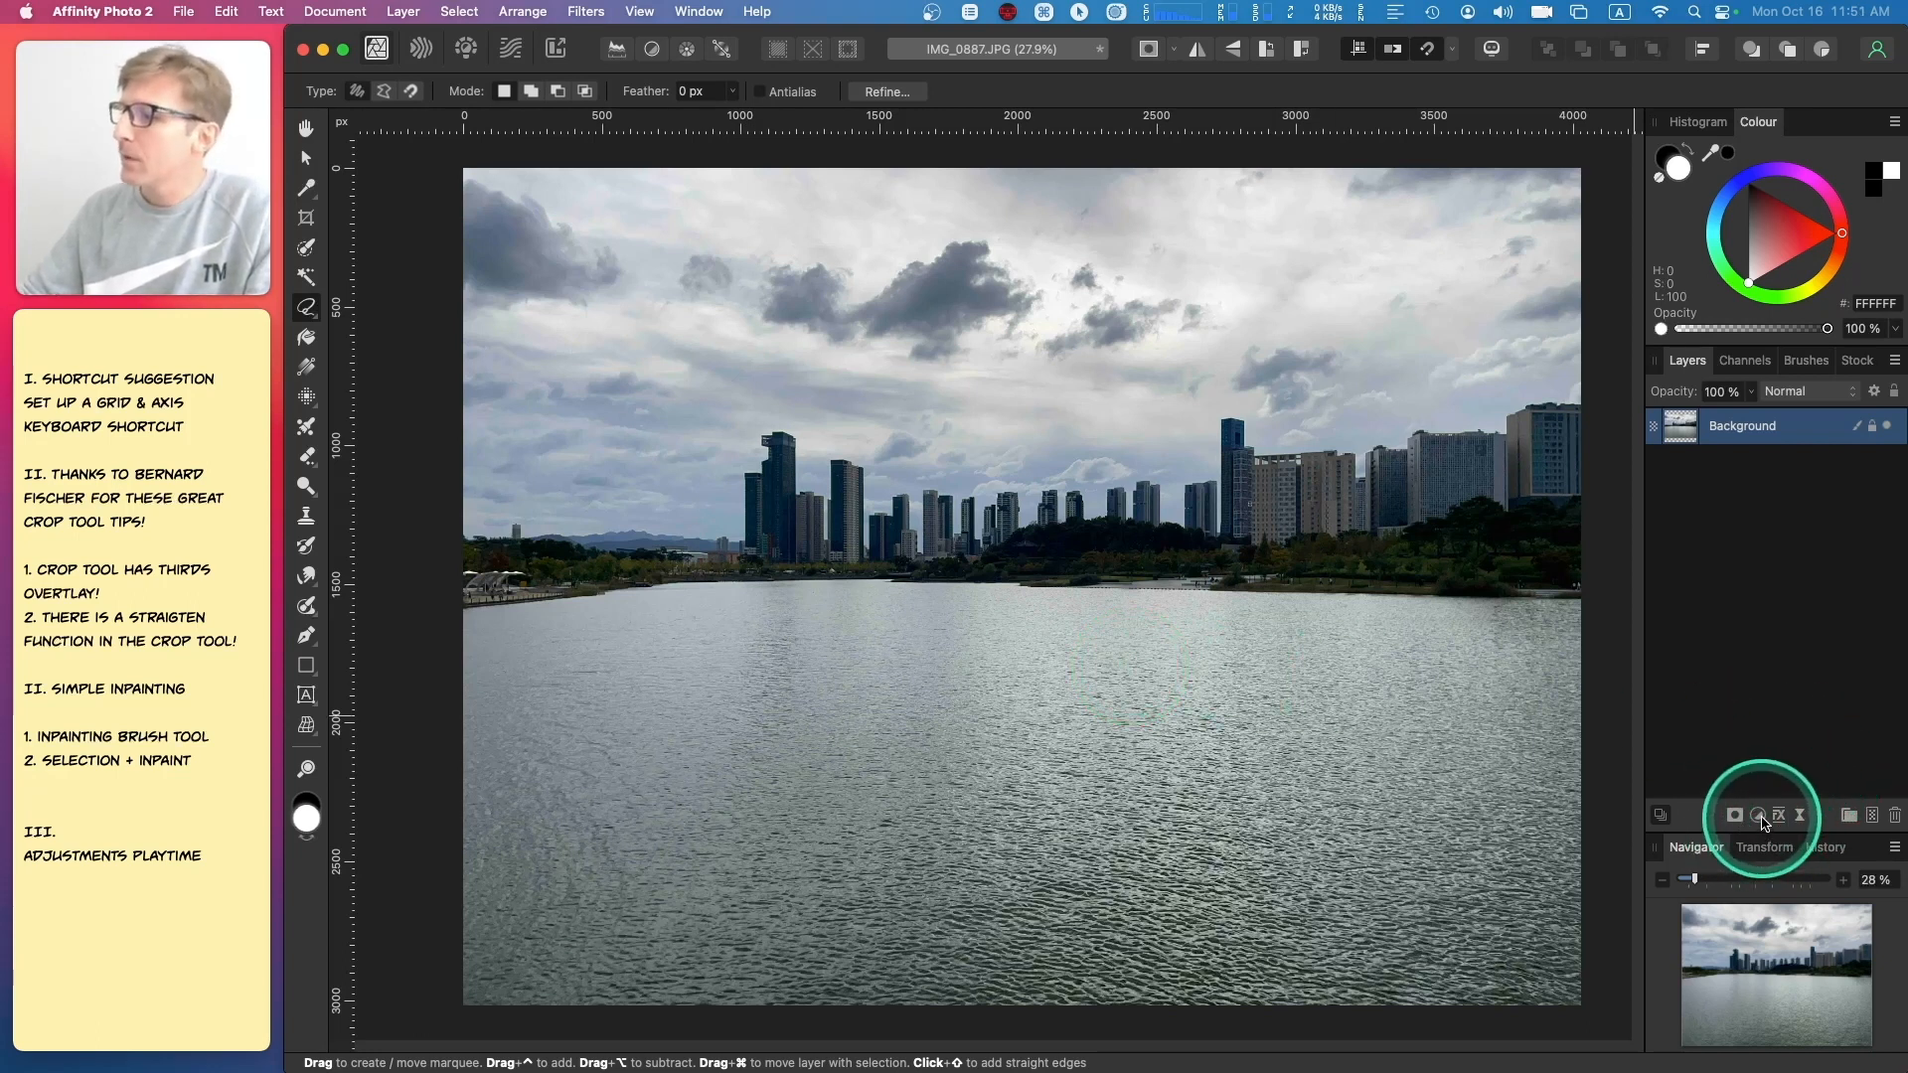
- Add a Brightness and Contrast adjustment above the lake photo and set its brightness to 18%
left_click(1758, 816)
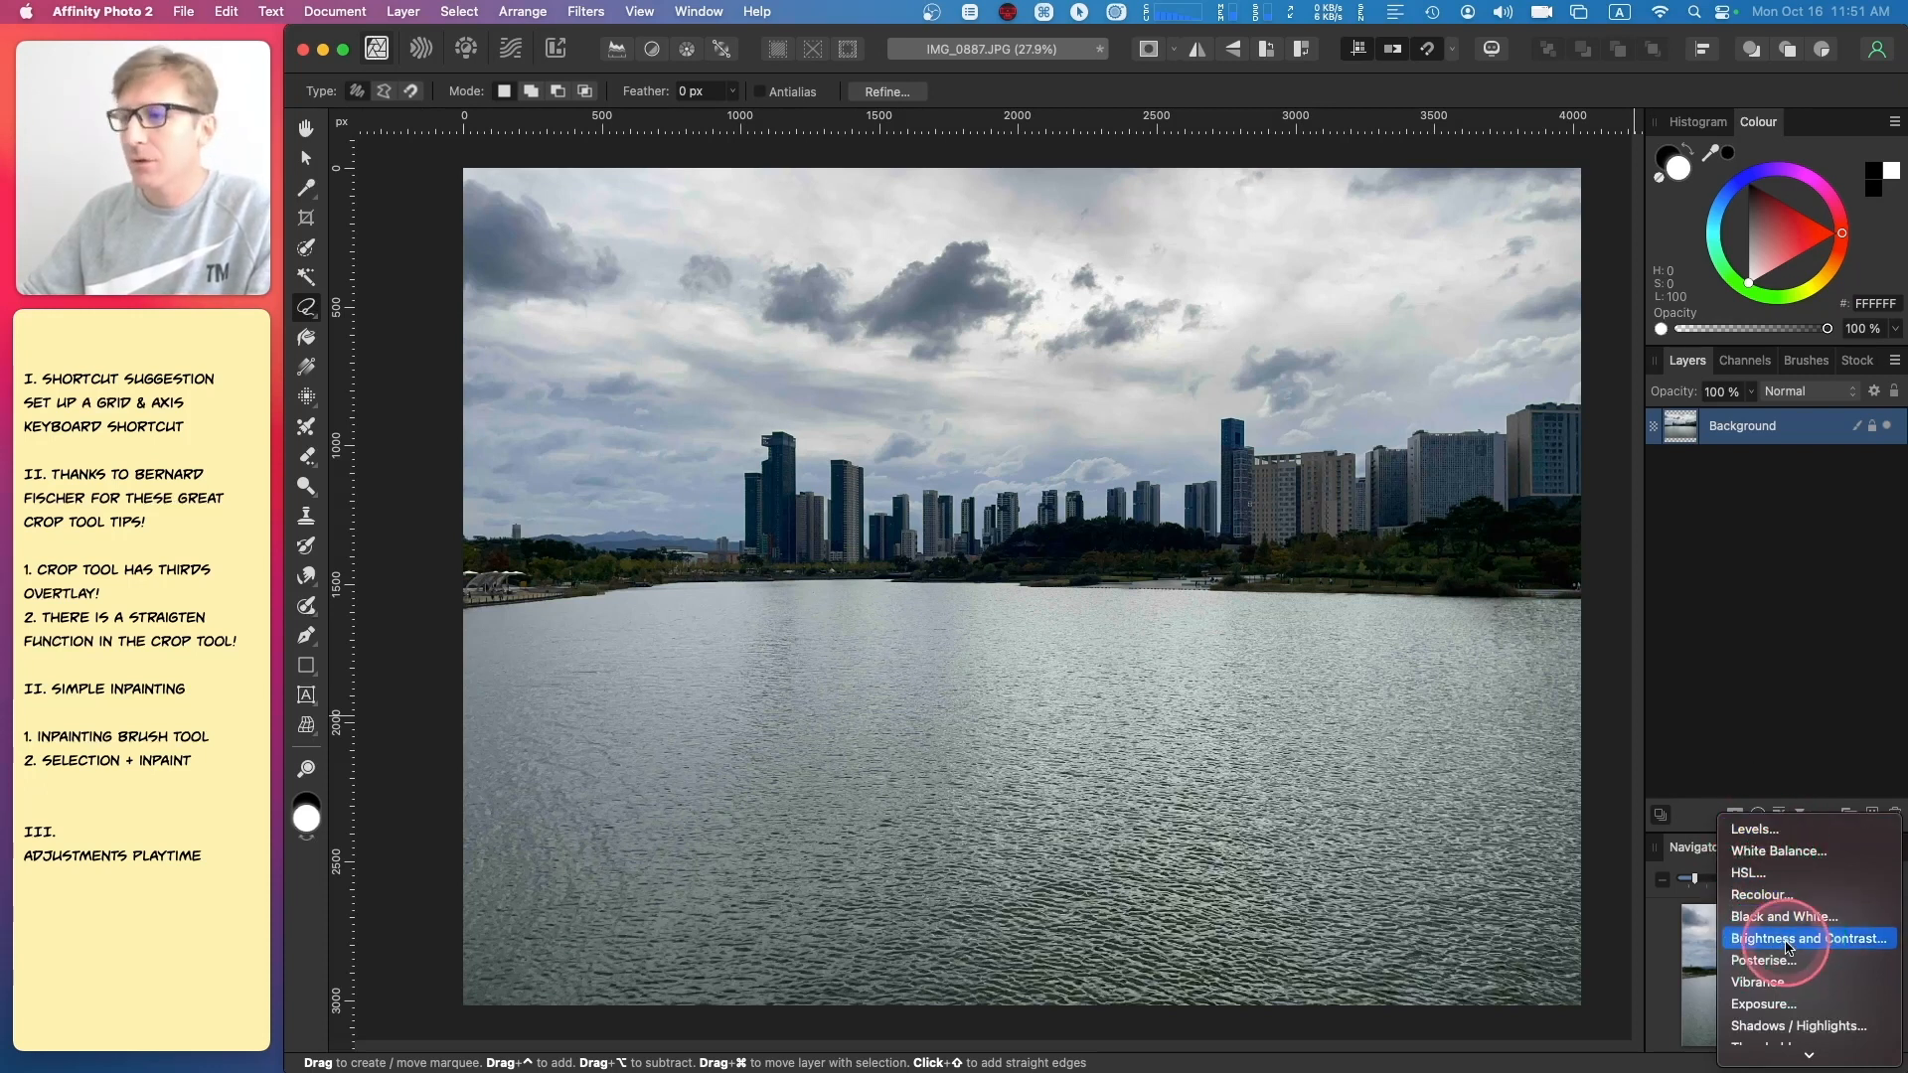
left_click(1789, 940)
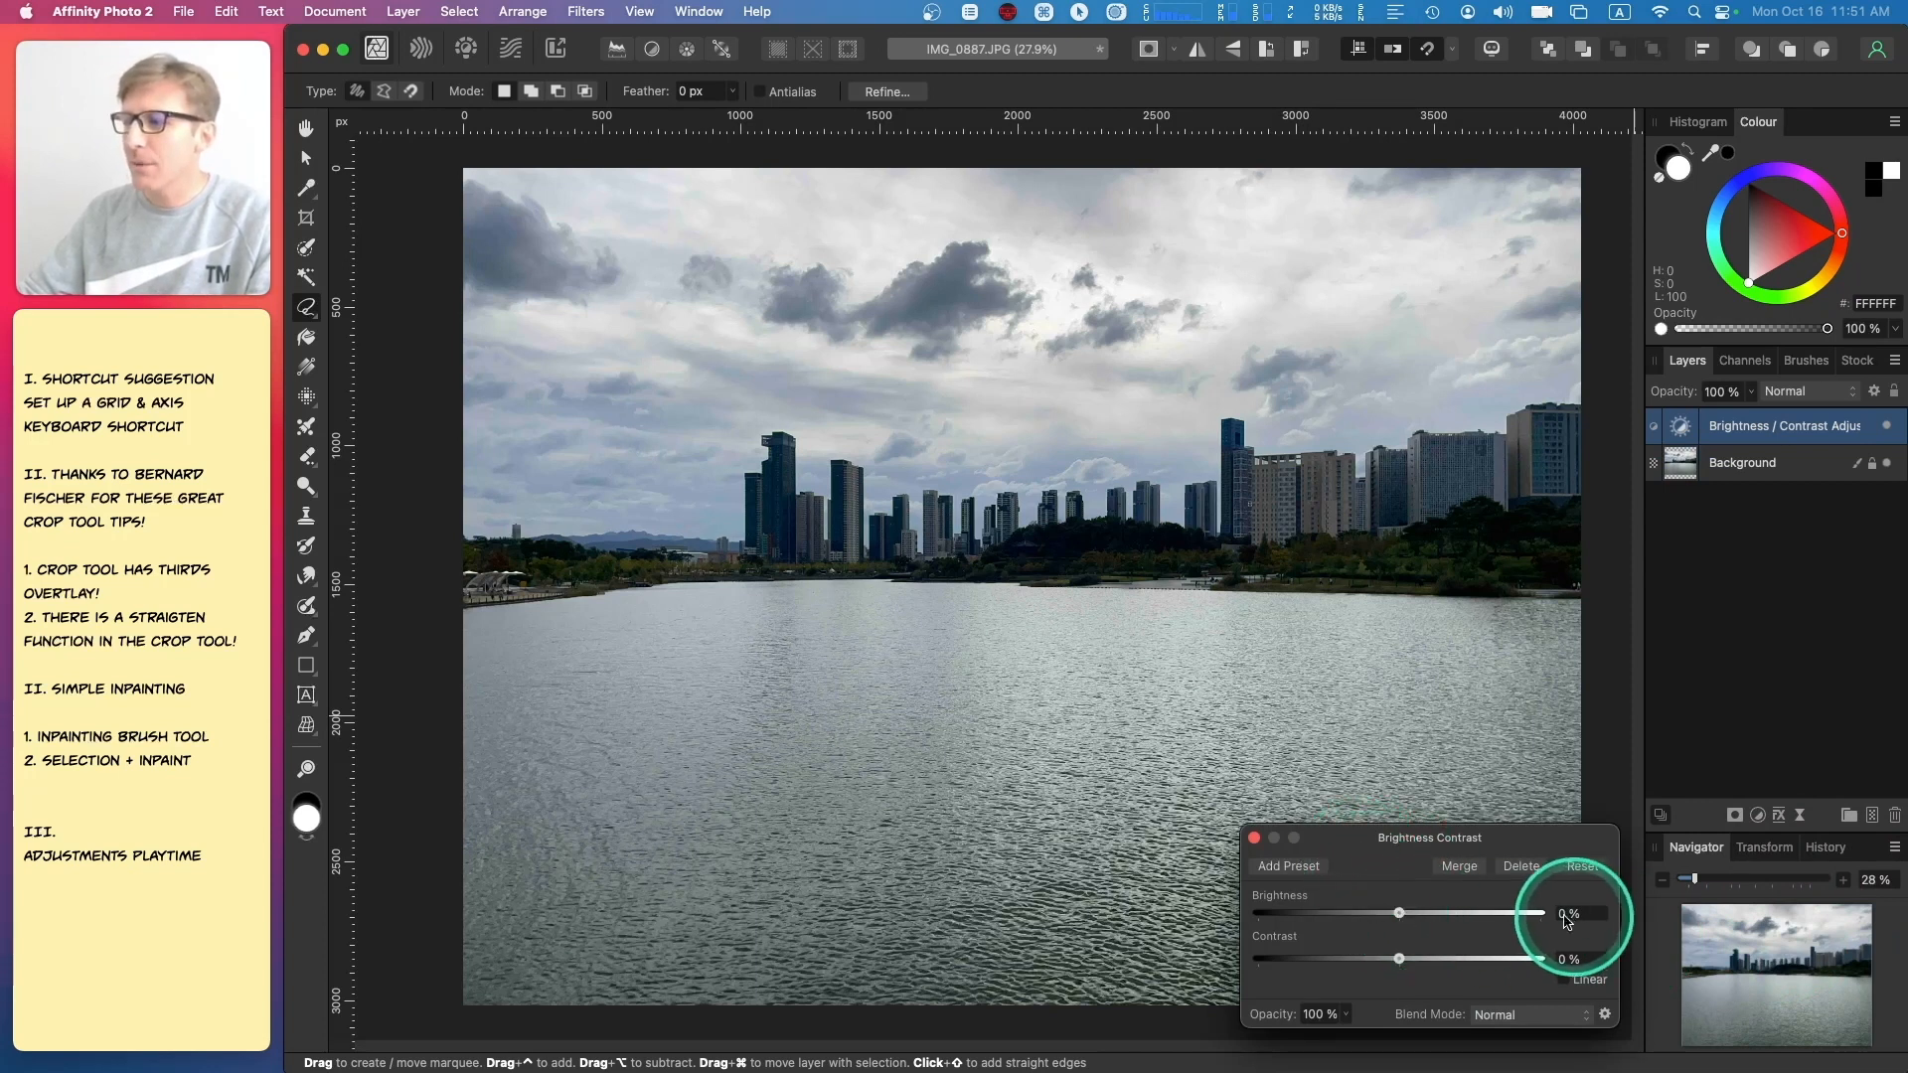
left_click(1400, 914)
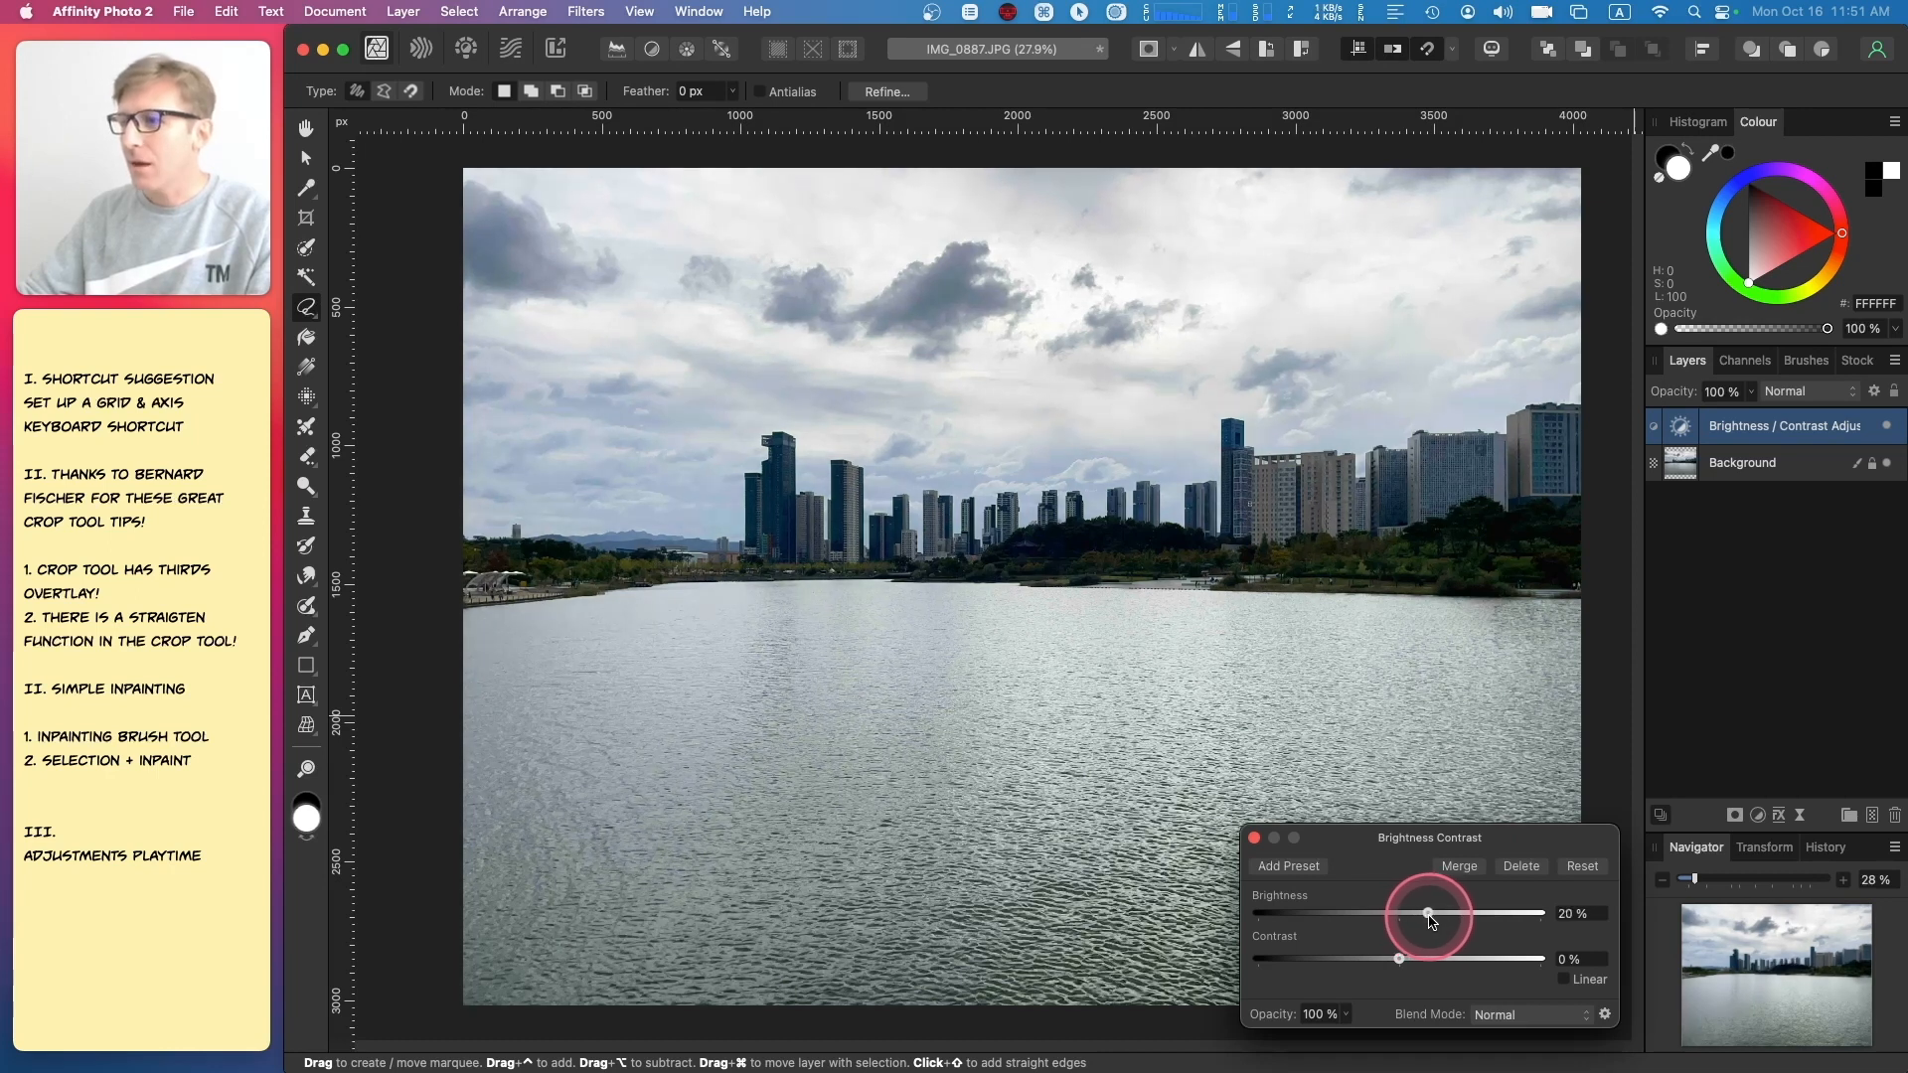
left_click_drag(1430, 921, 1430, 919)
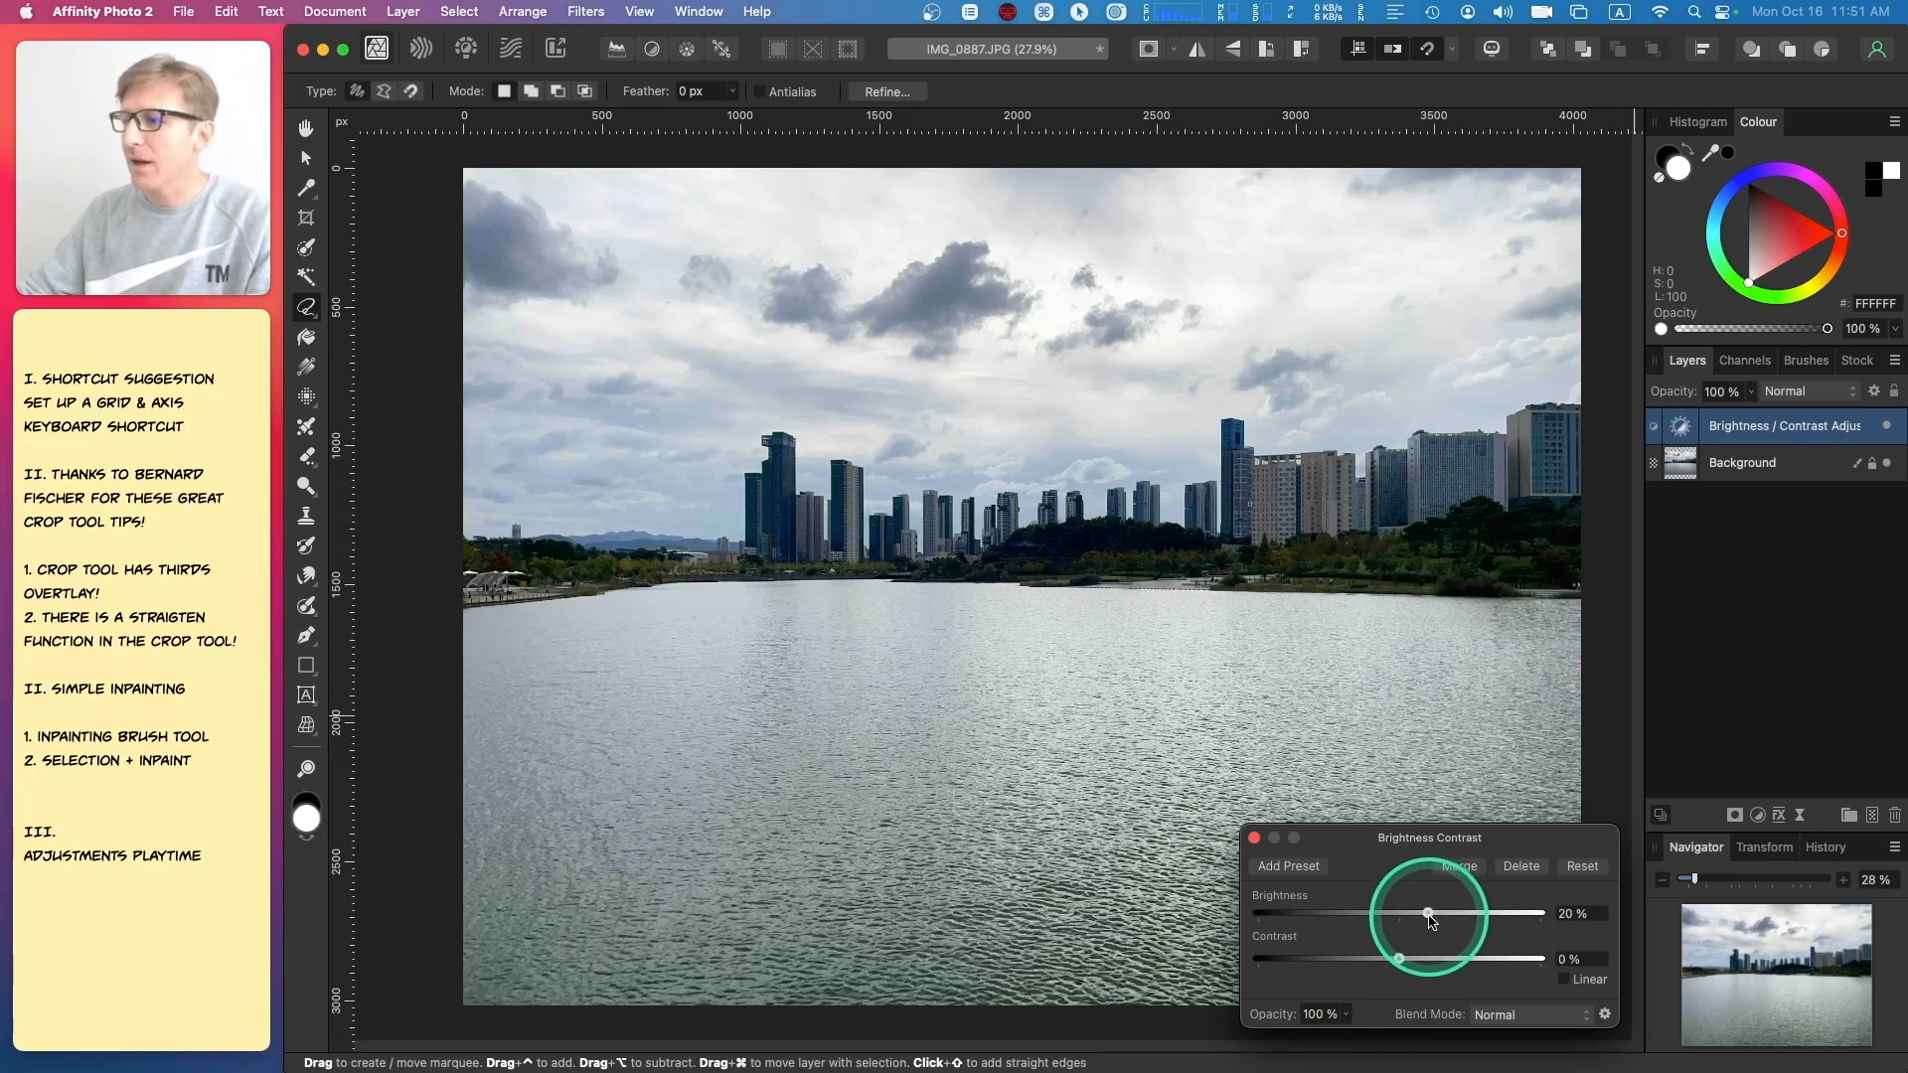
left_click_drag(1429, 916, 1429, 916)
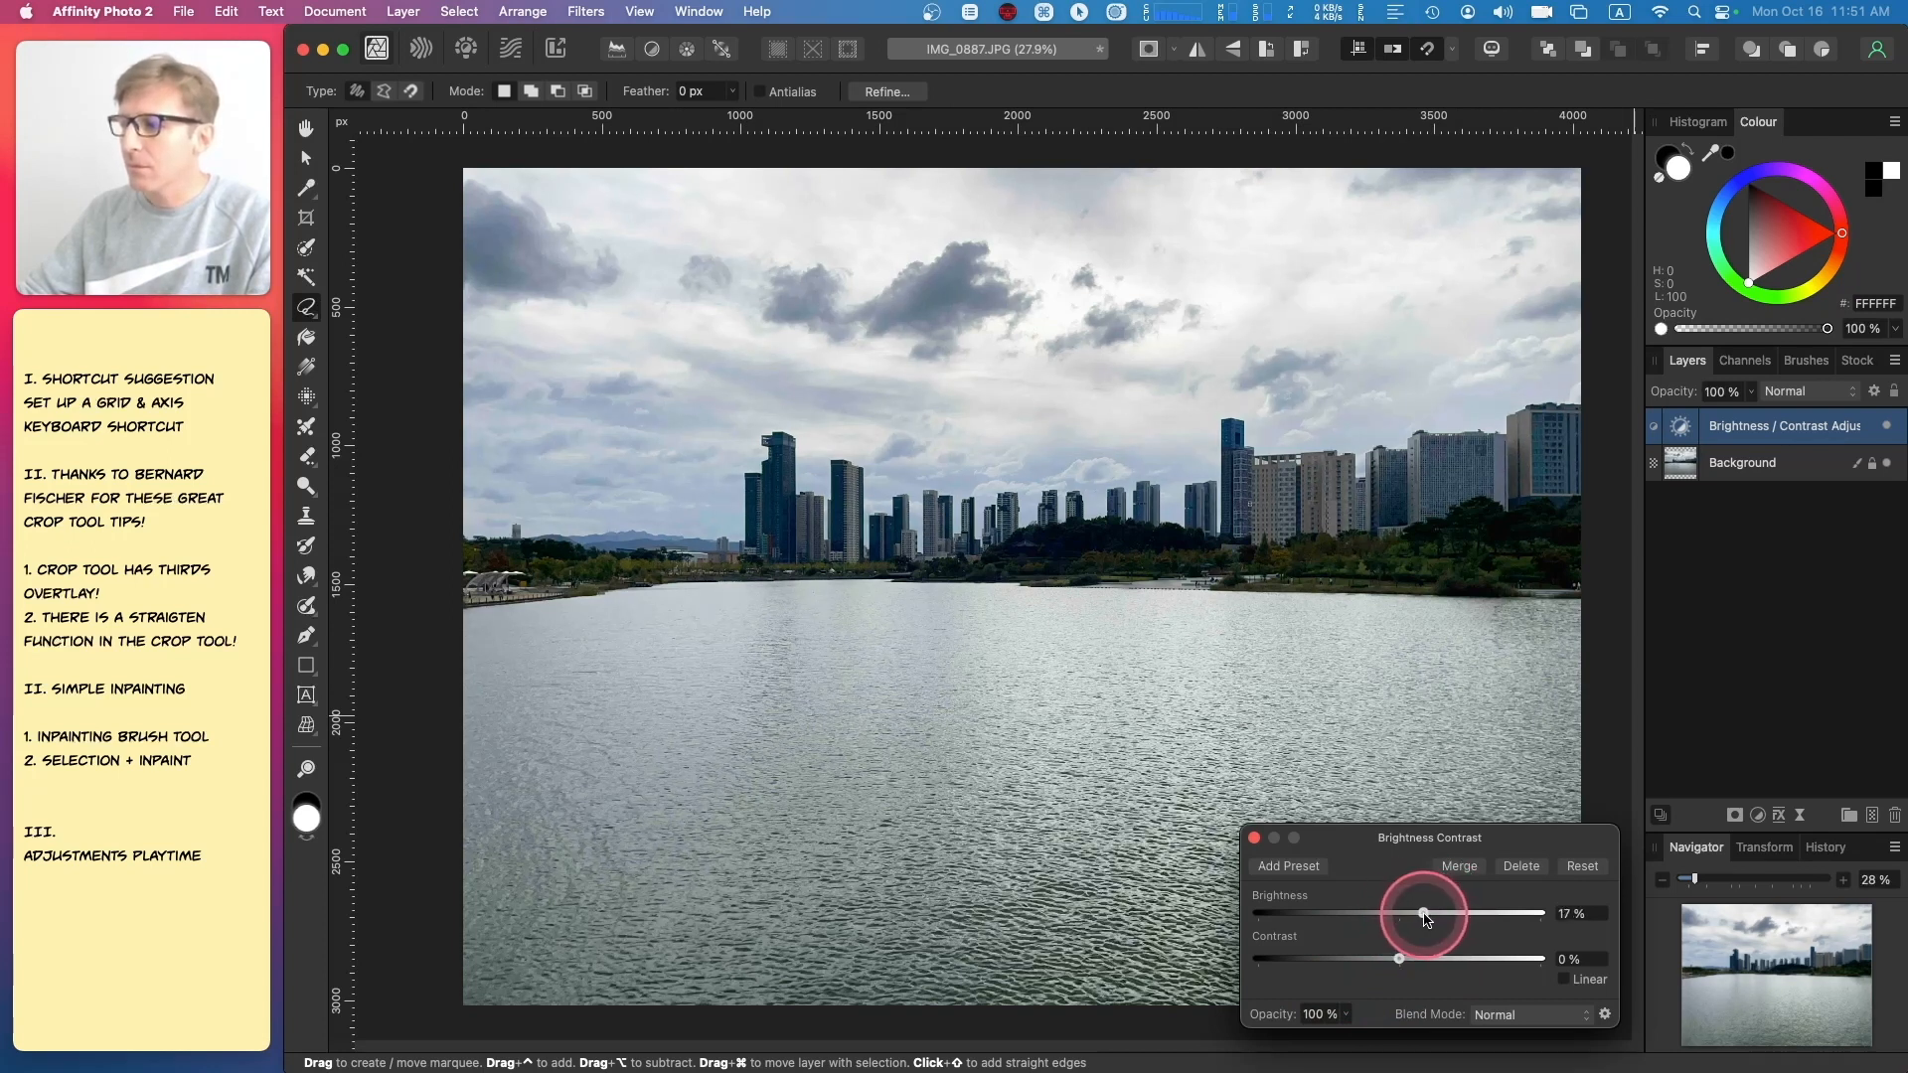
left_click_drag(1426, 917, 1425, 915)
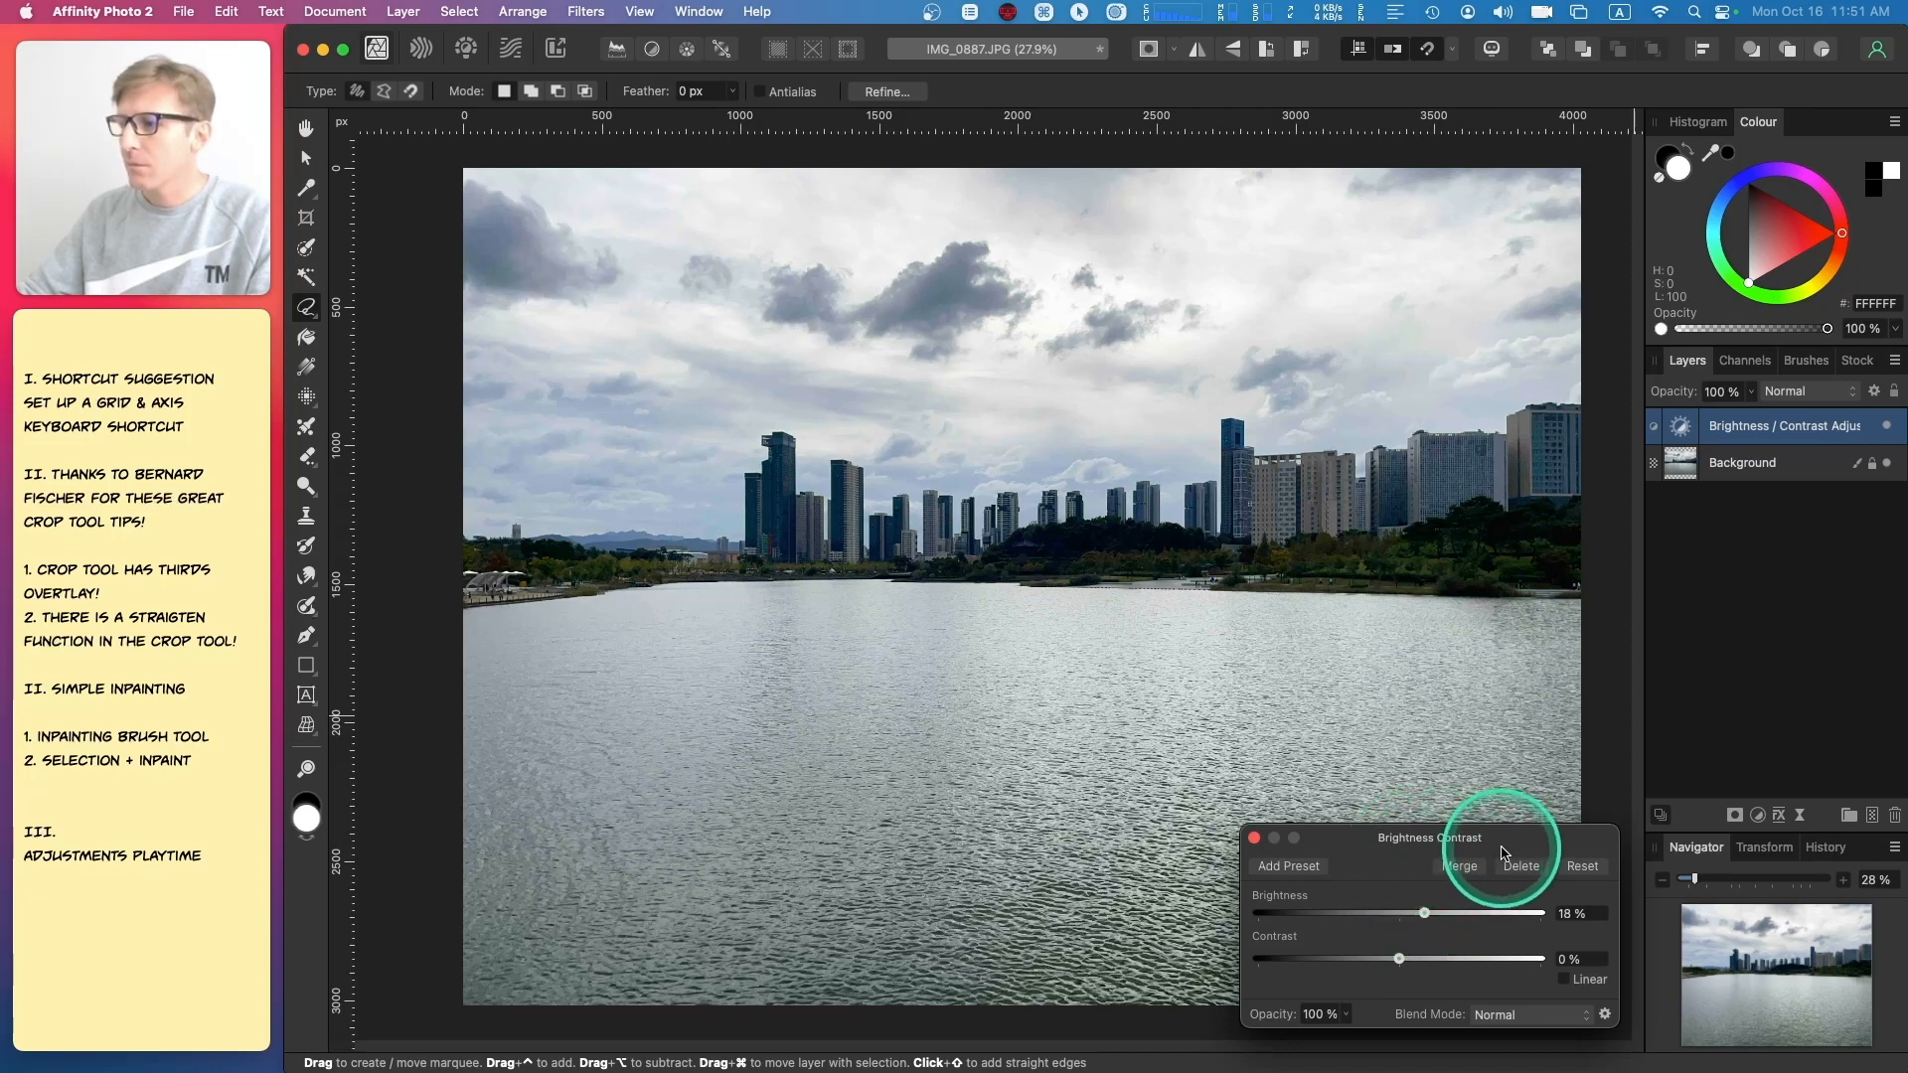
- Set the contrast of the Brightness and Contrast adjustment to -5% and close its settings
left_click(1399, 960)
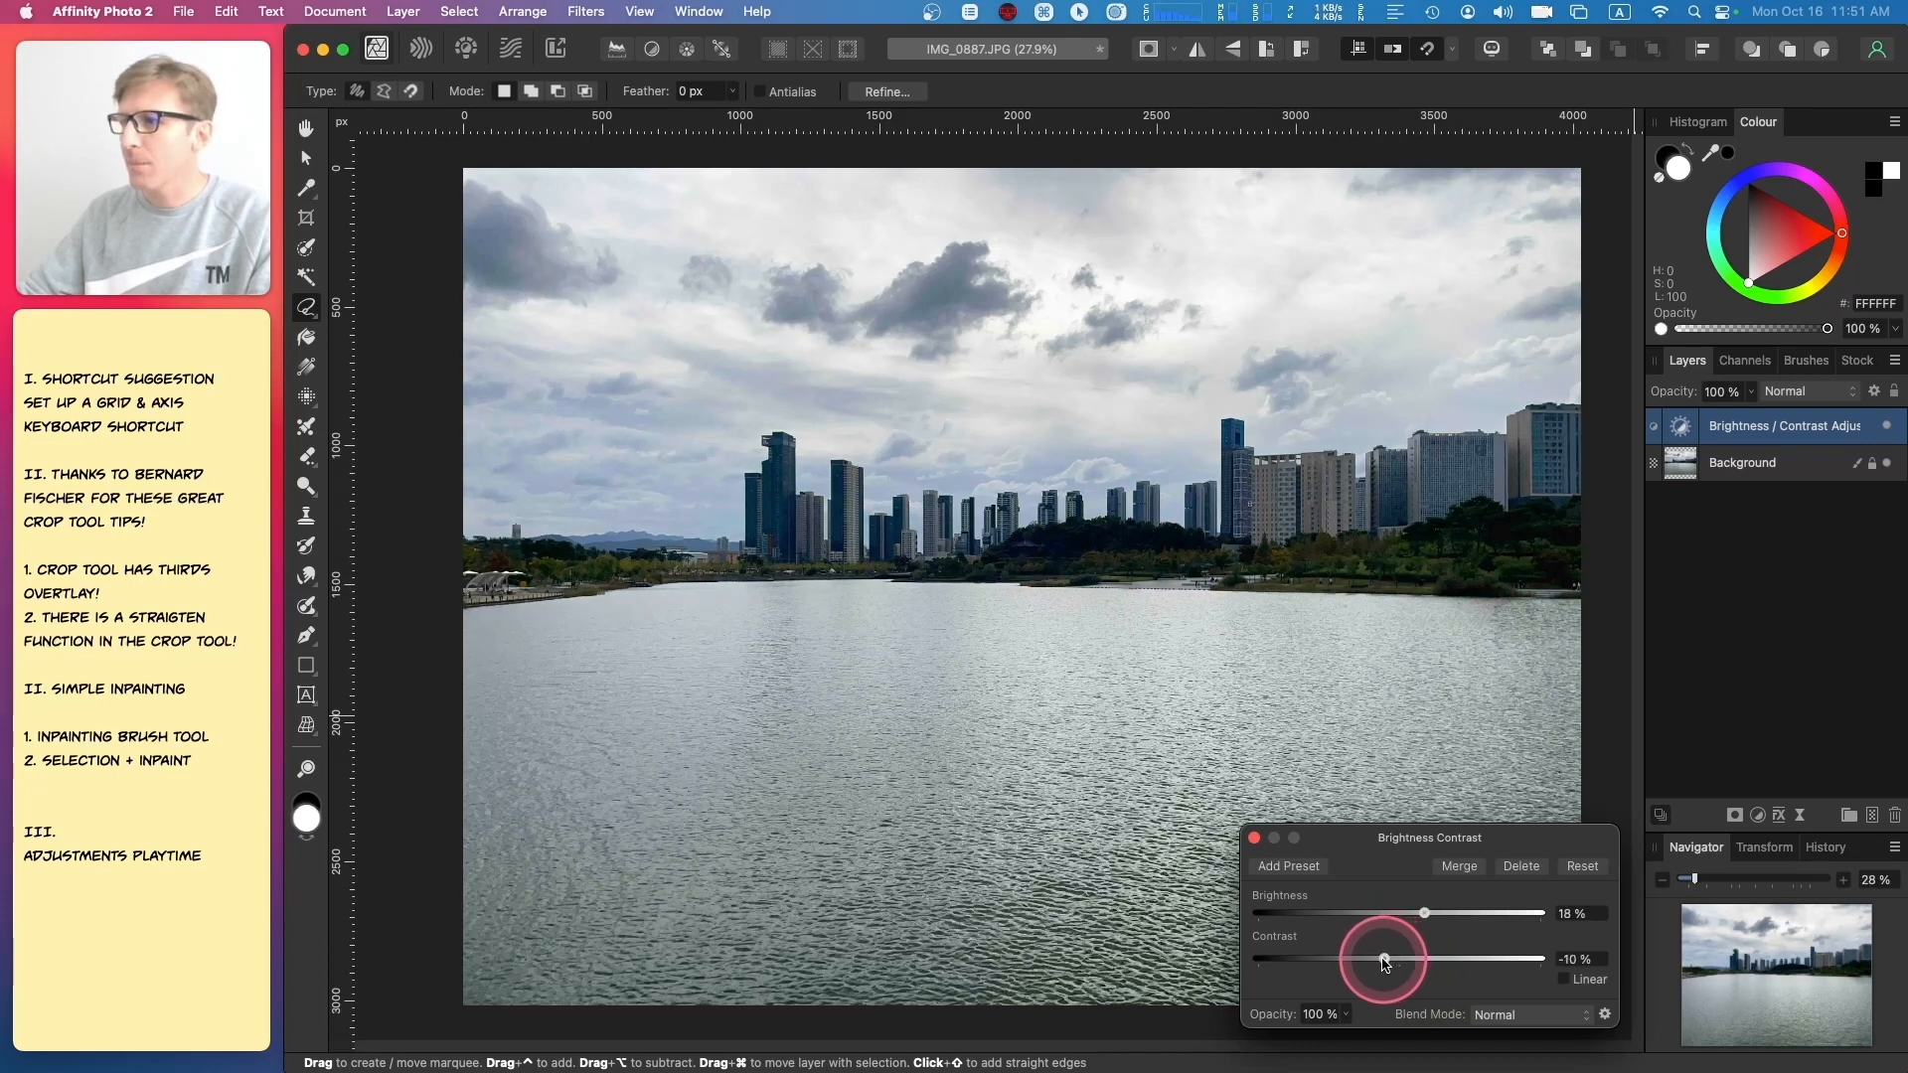
left_click_drag(1388, 963, 1394, 964)
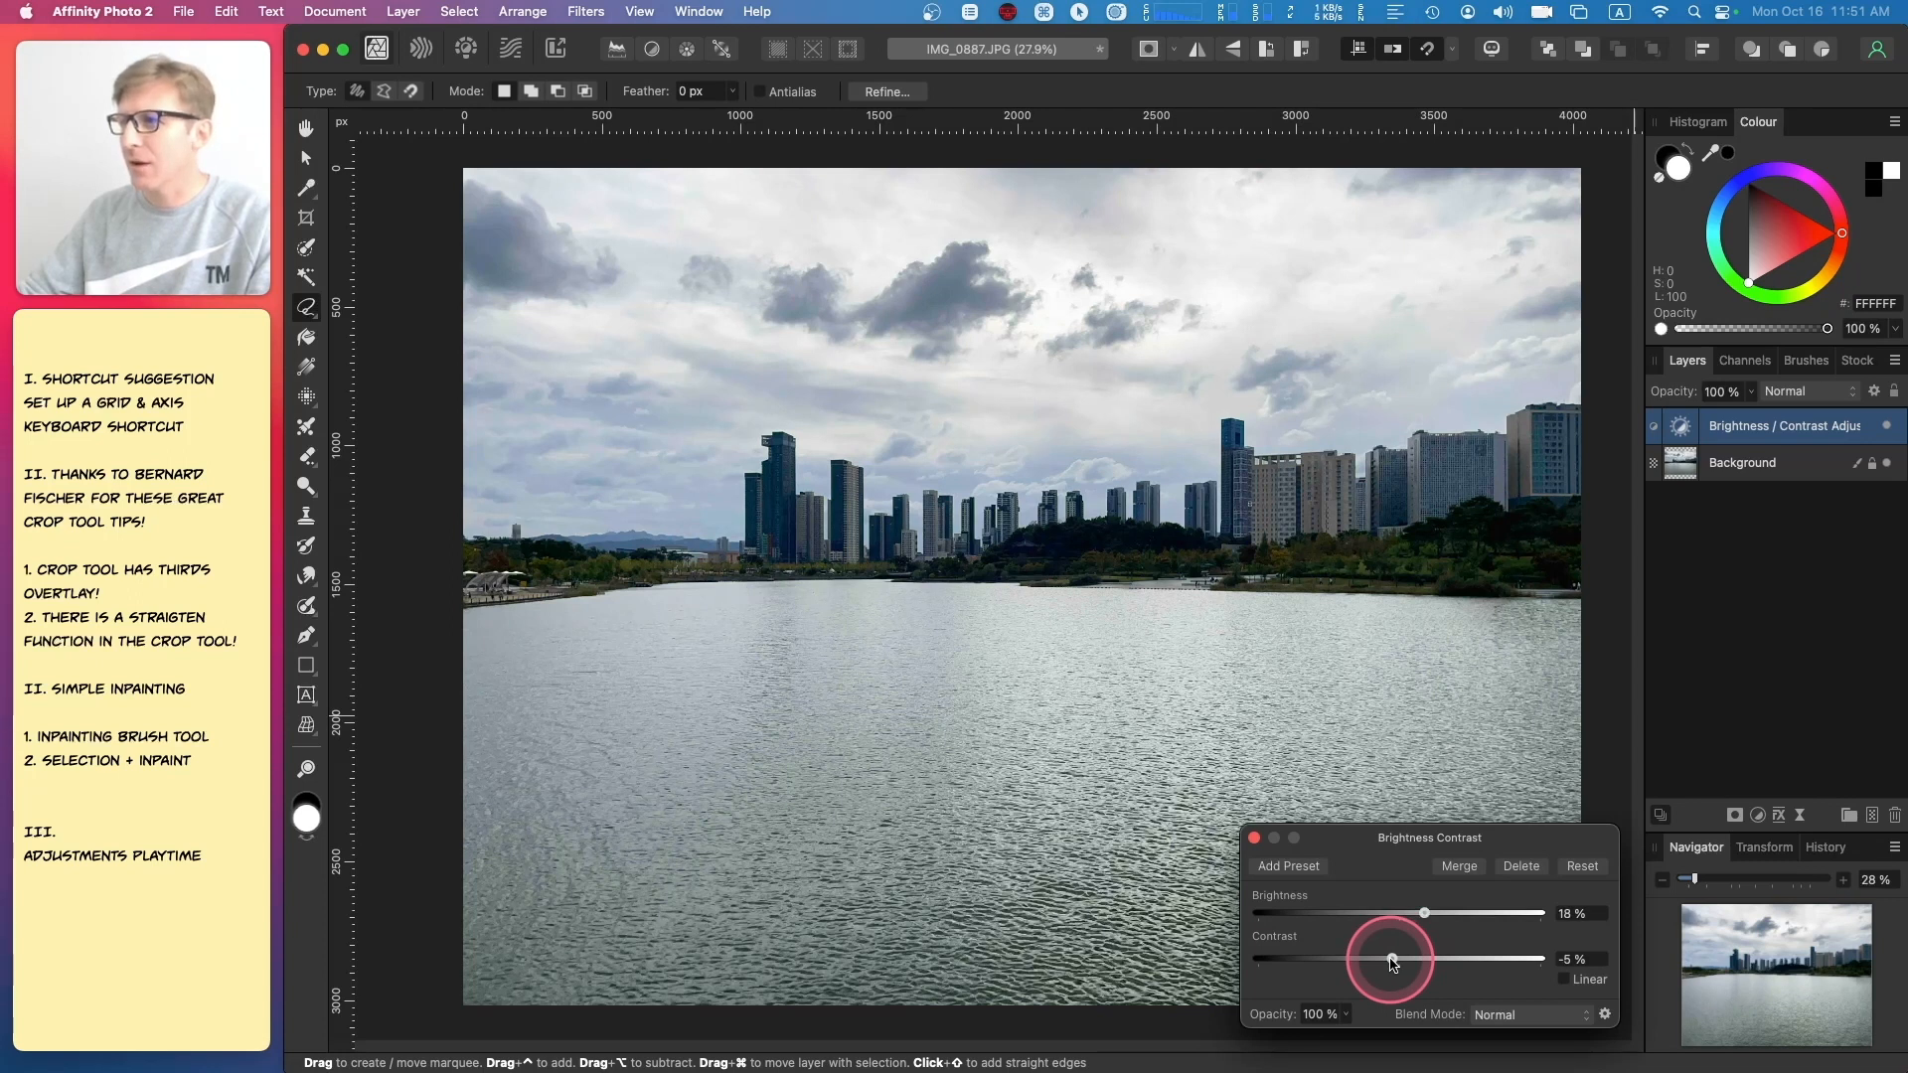
left_click_drag(1391, 962, 1391, 962)
left_click_drag(1349, 844, 1199, 774)
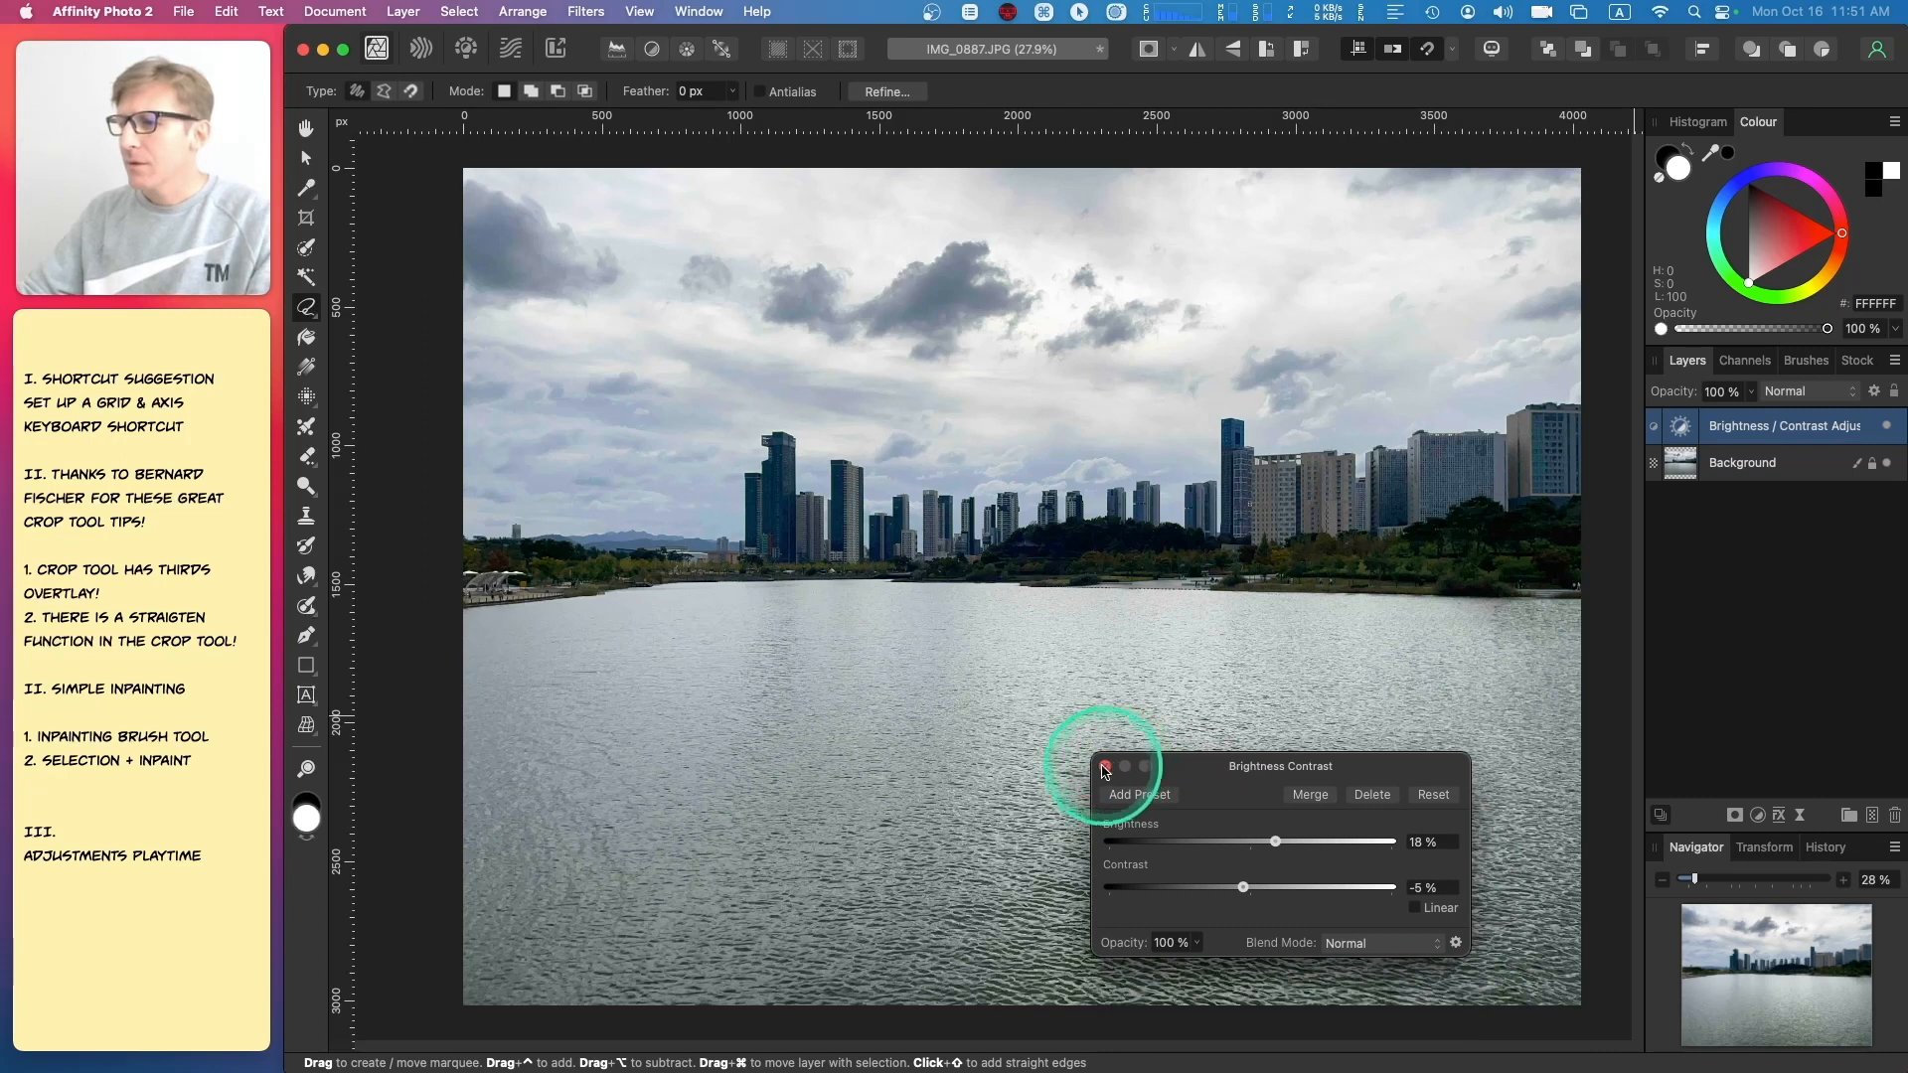
left_click(1106, 767)
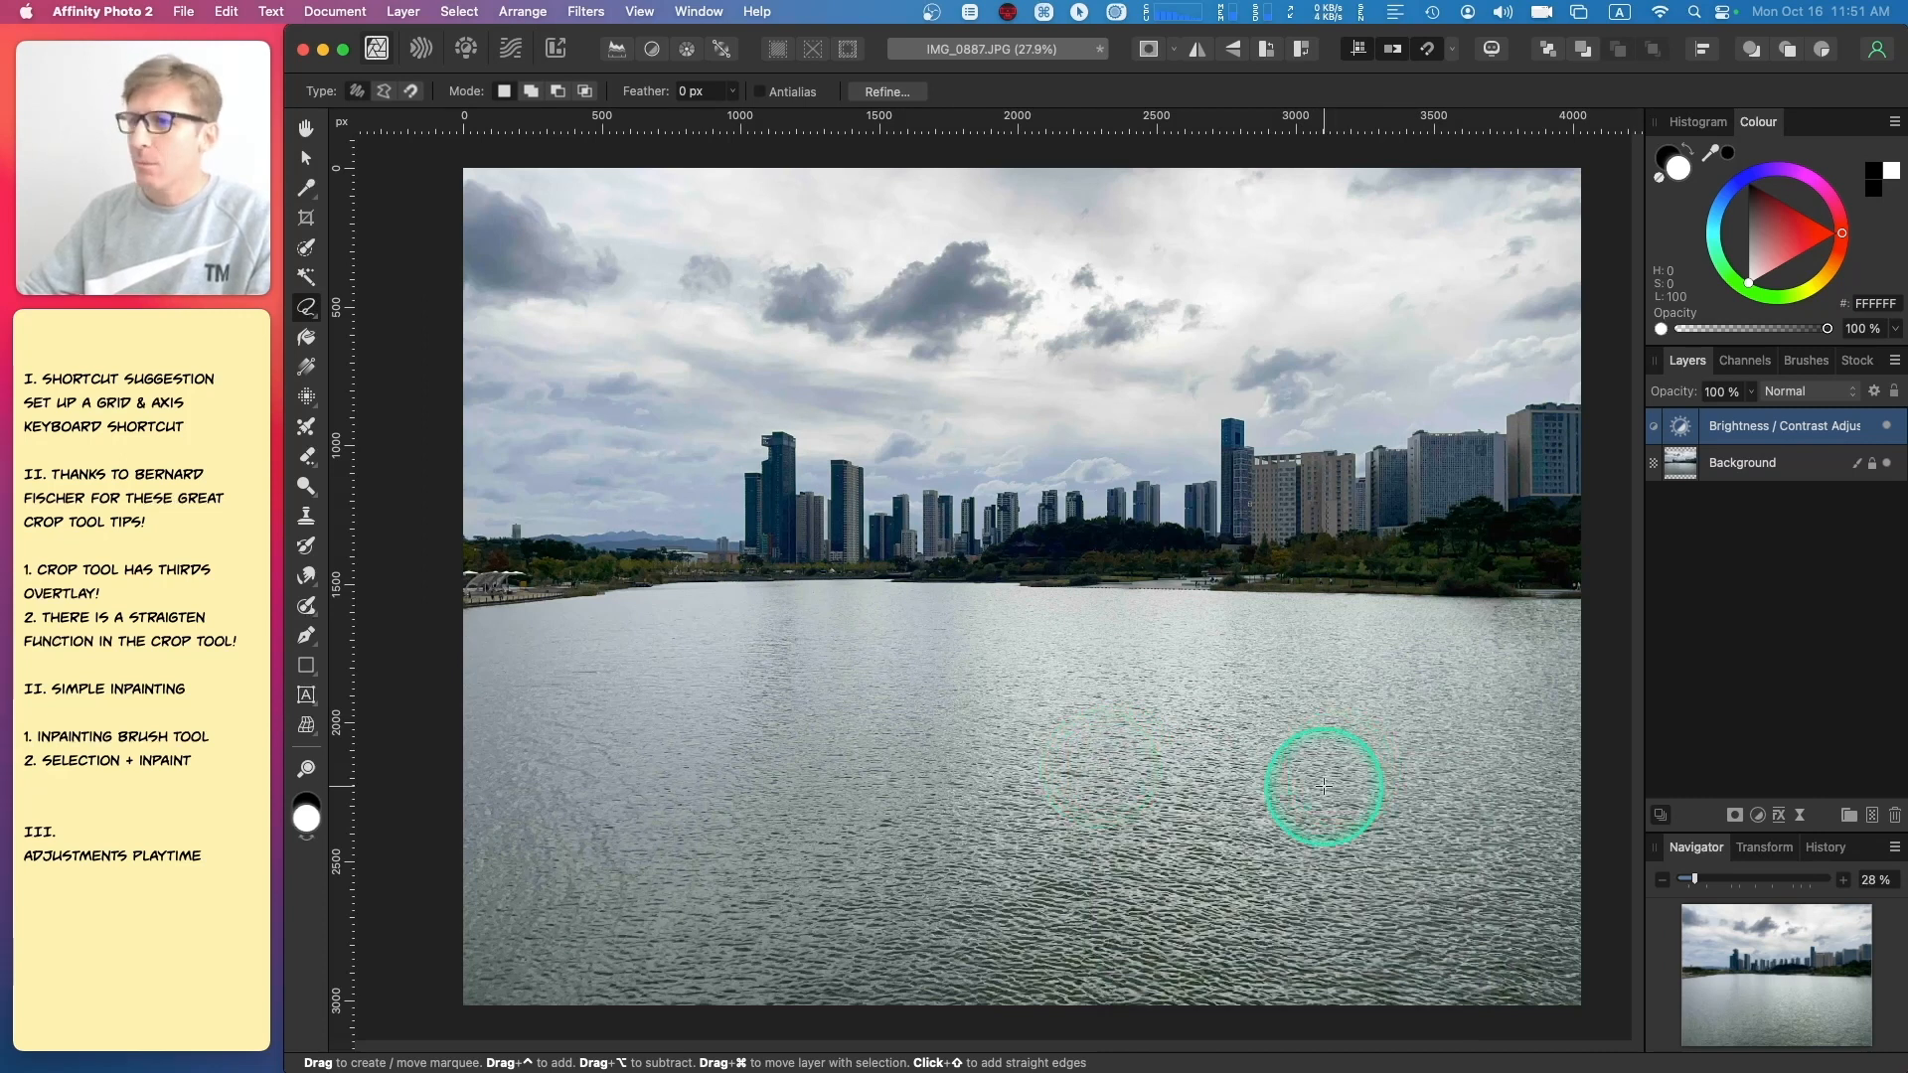
left_click(1758, 815)
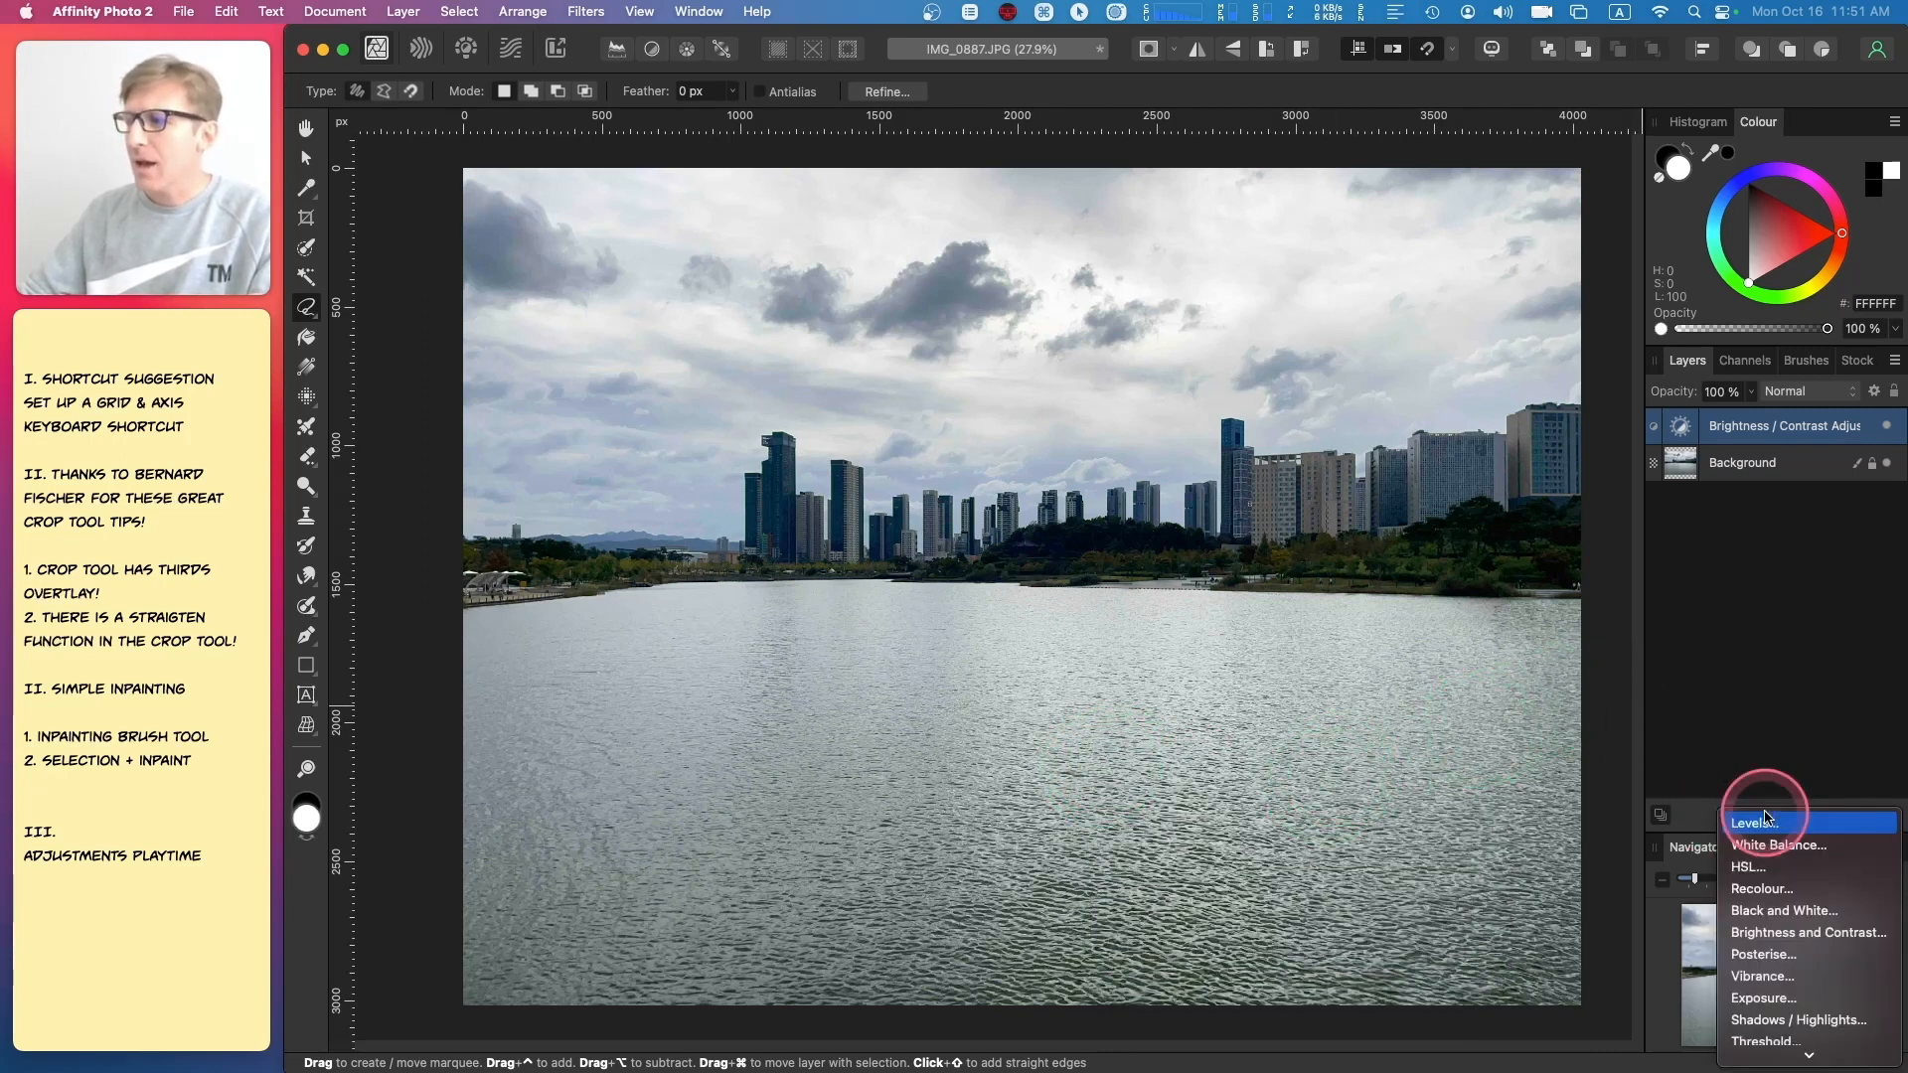
mouse_move(1831, 1055)
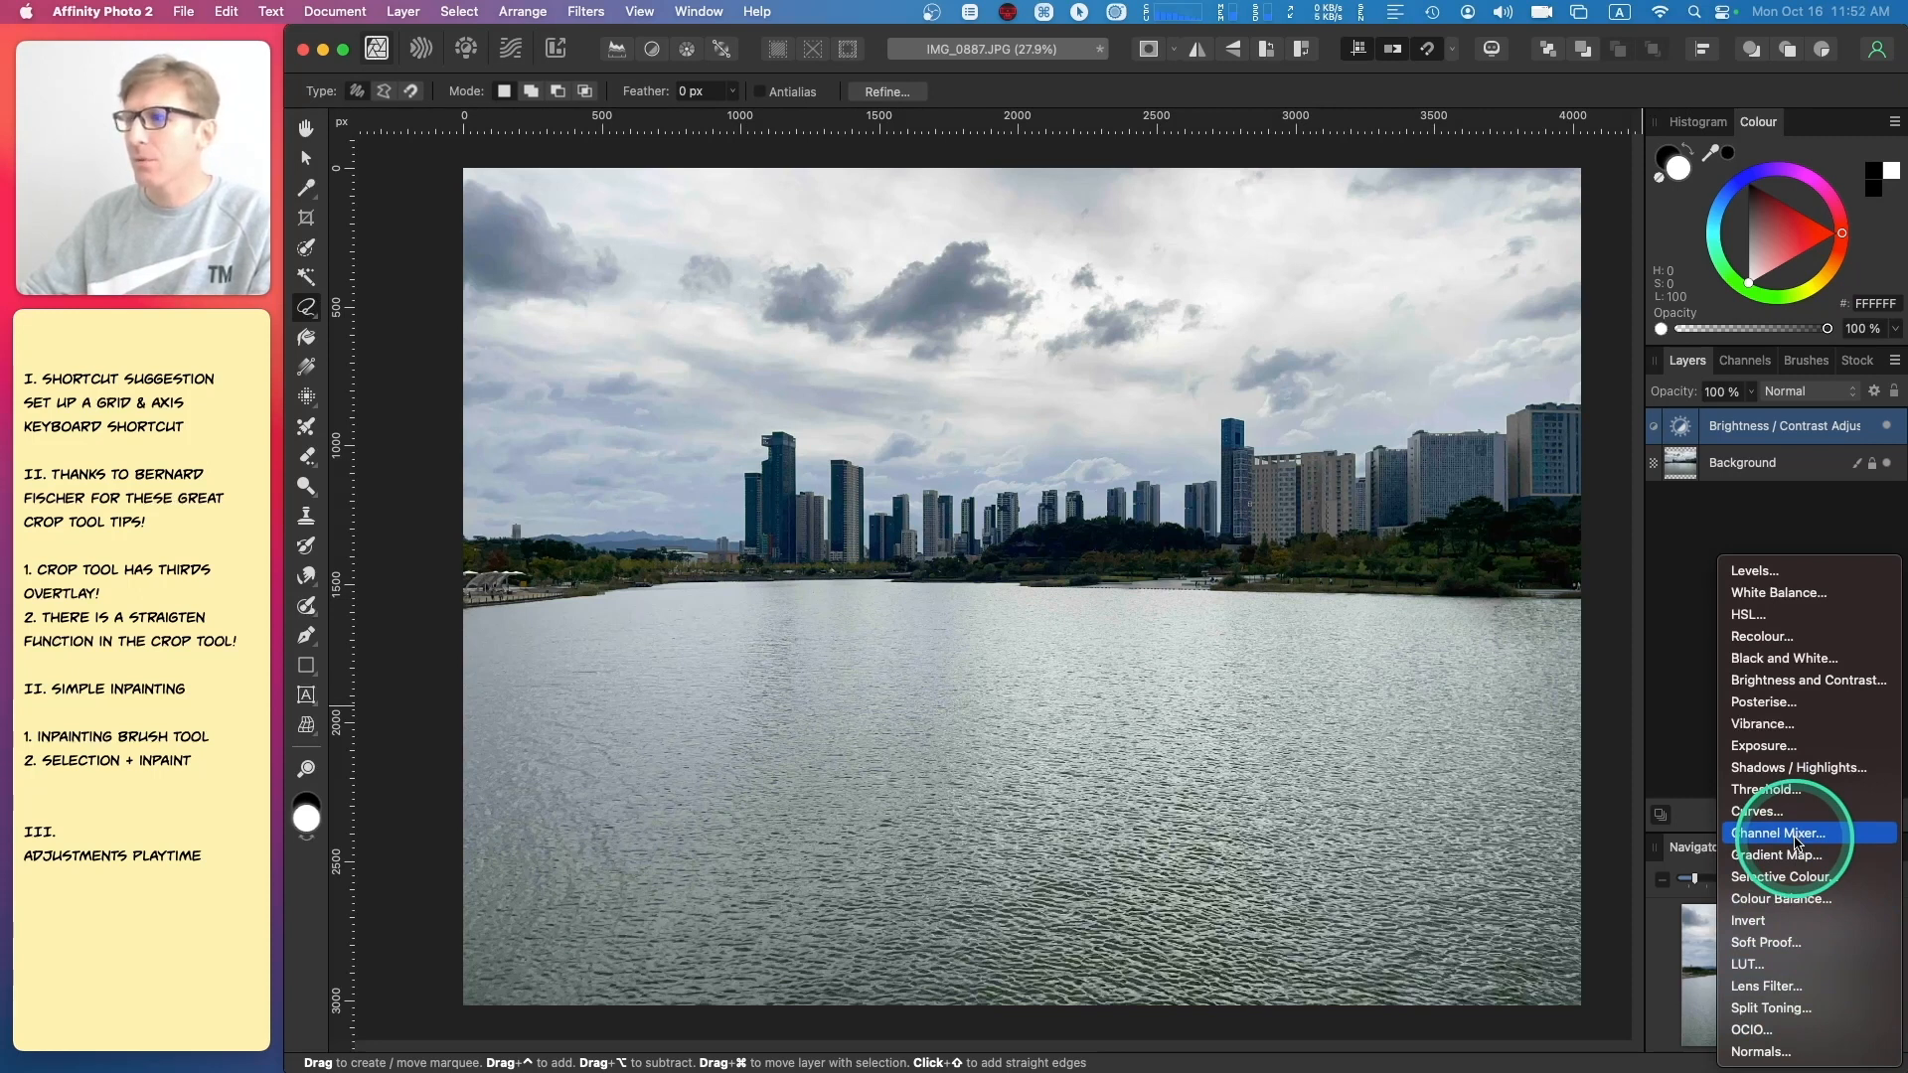
left_click(1796, 843)
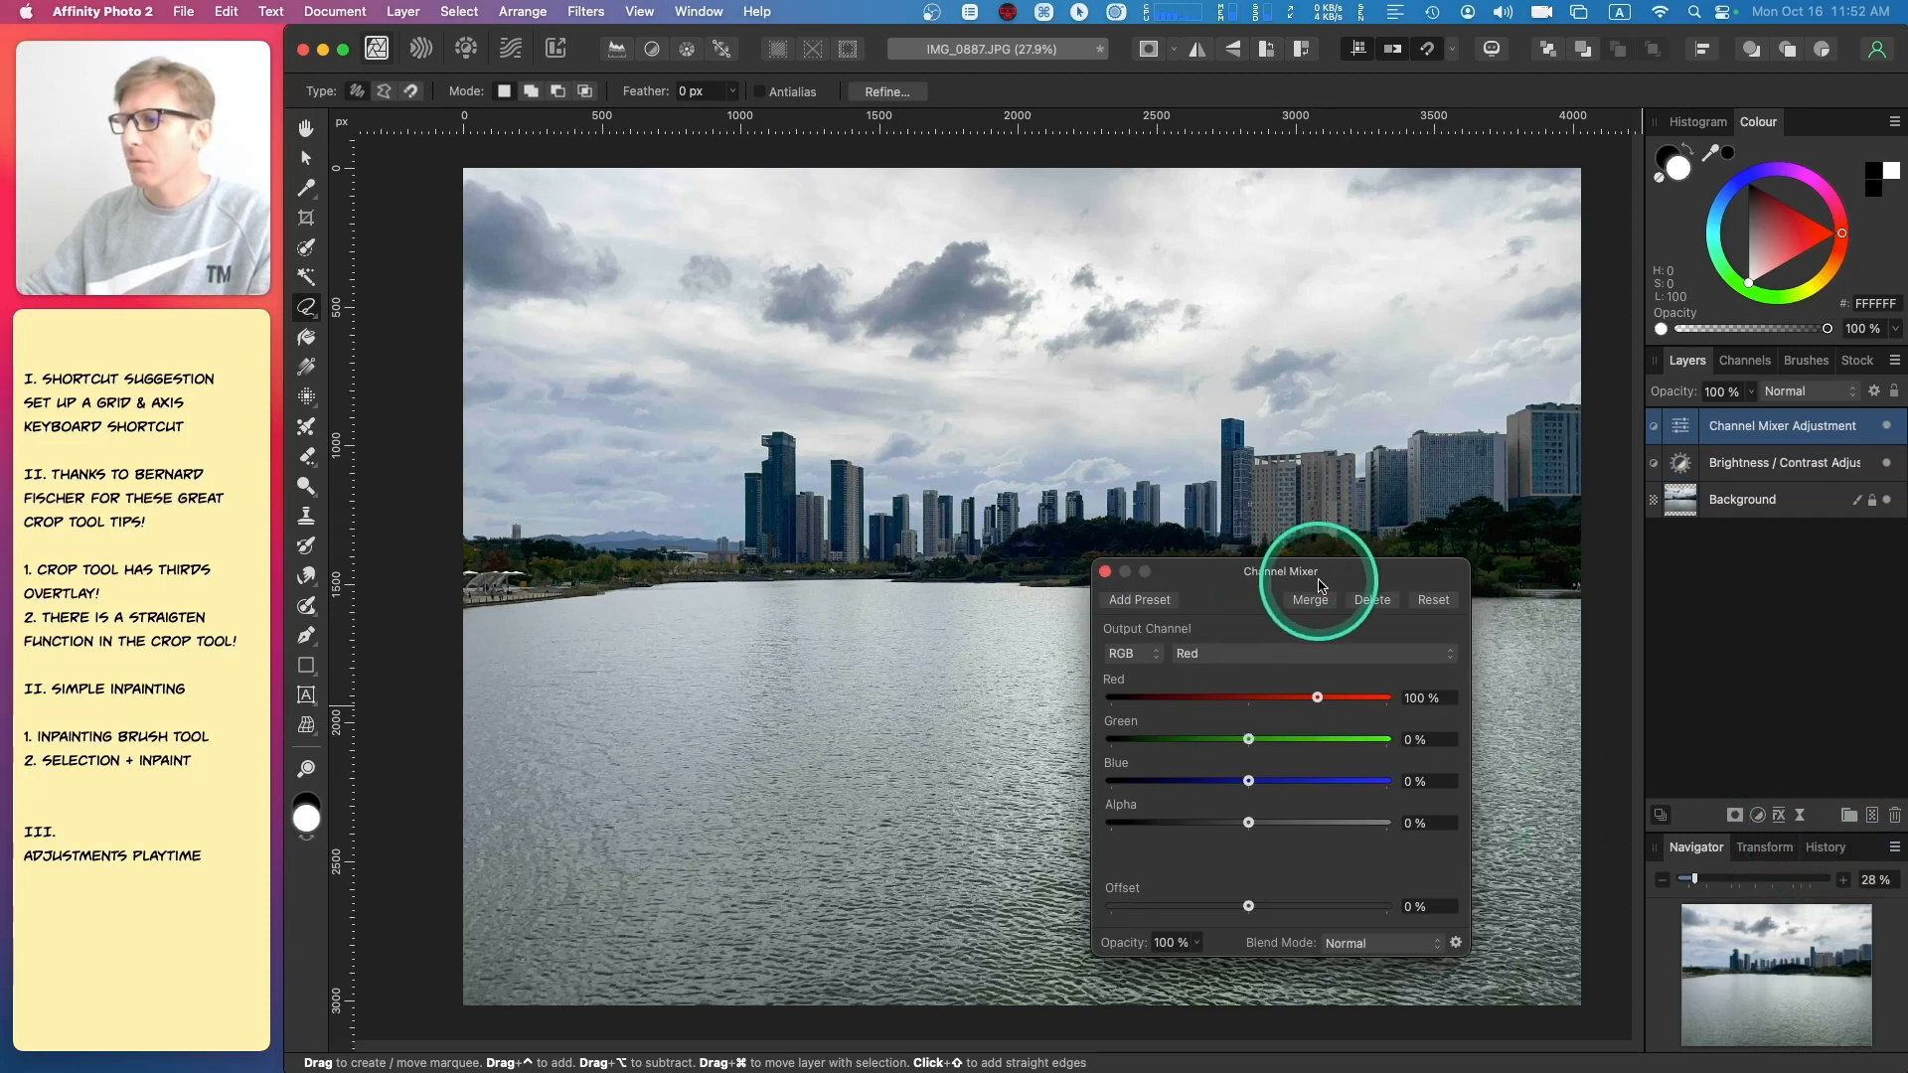
left_click(1105, 571)
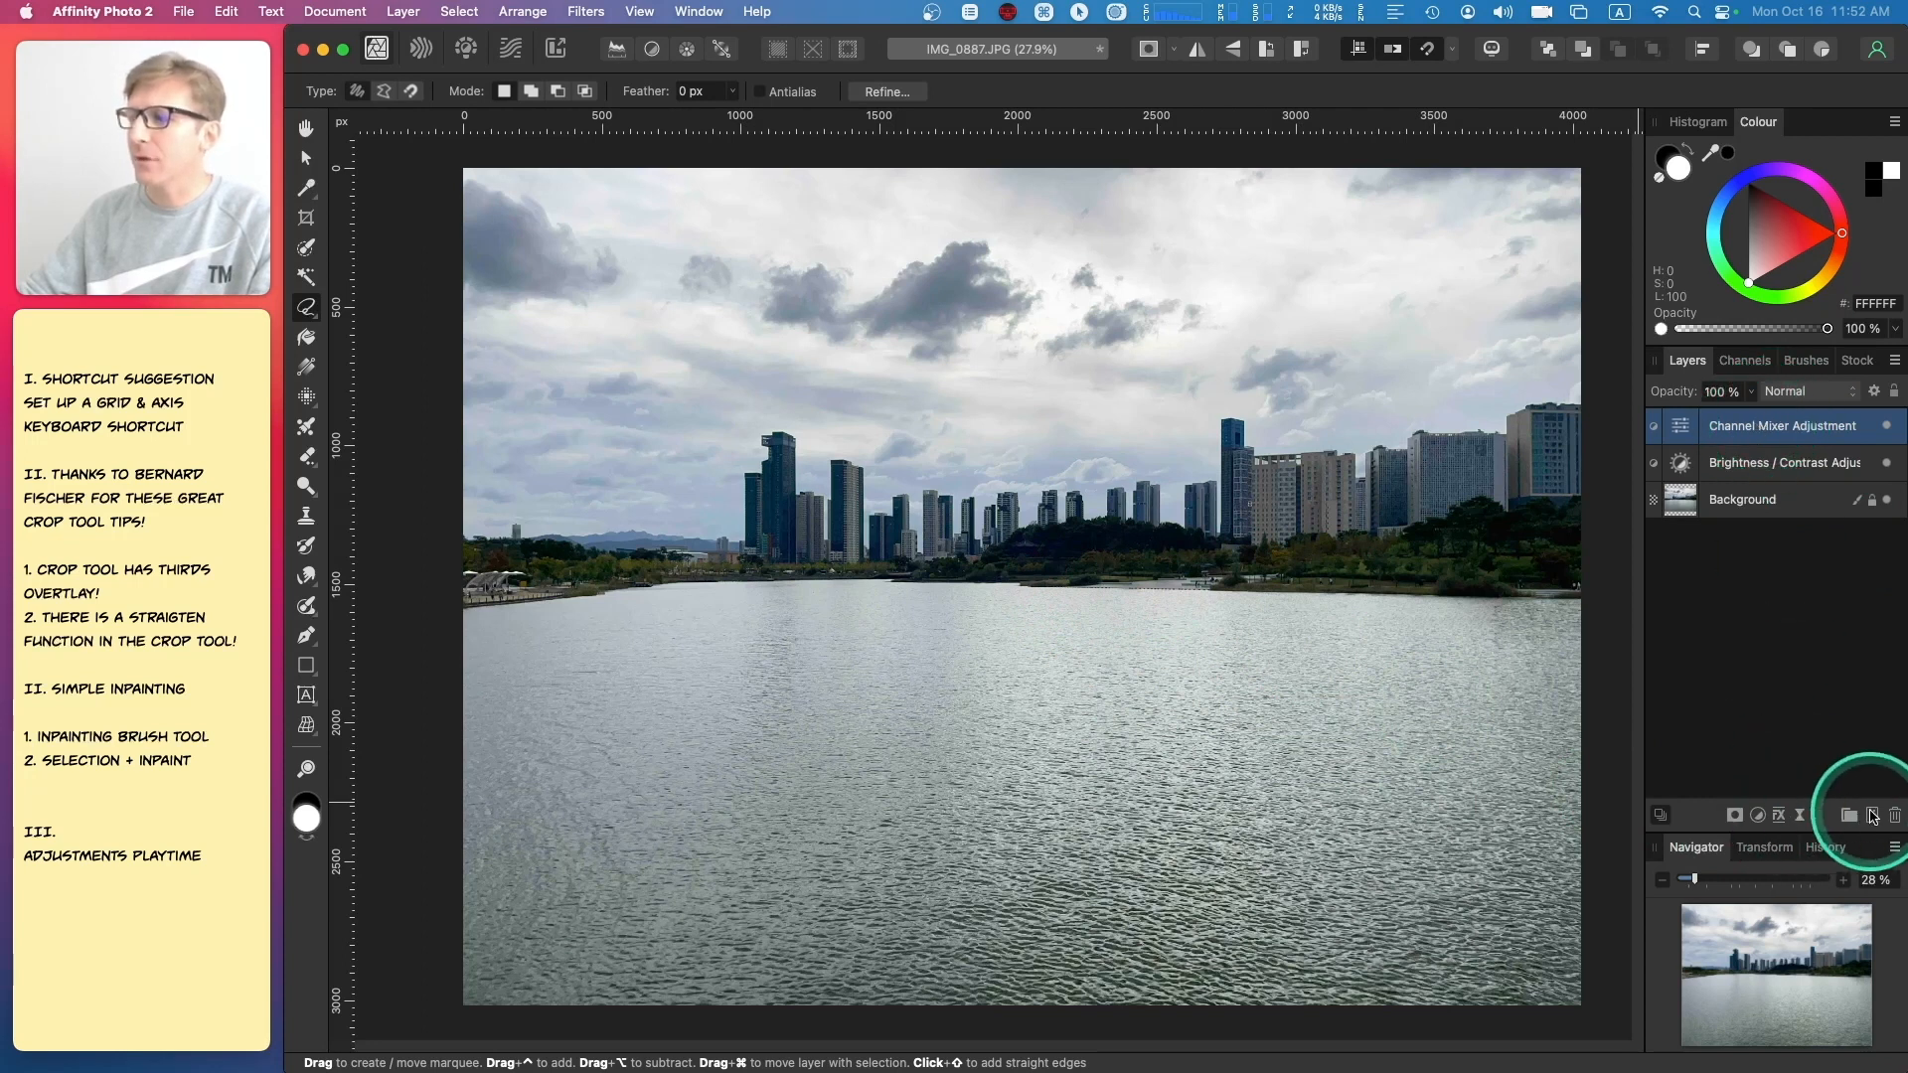
left_click(1895, 816)
- Add a Colour Balance adjustment, move its settings clear of the skyline, and keep Midtones as the tonal range
left_click(1756, 815)
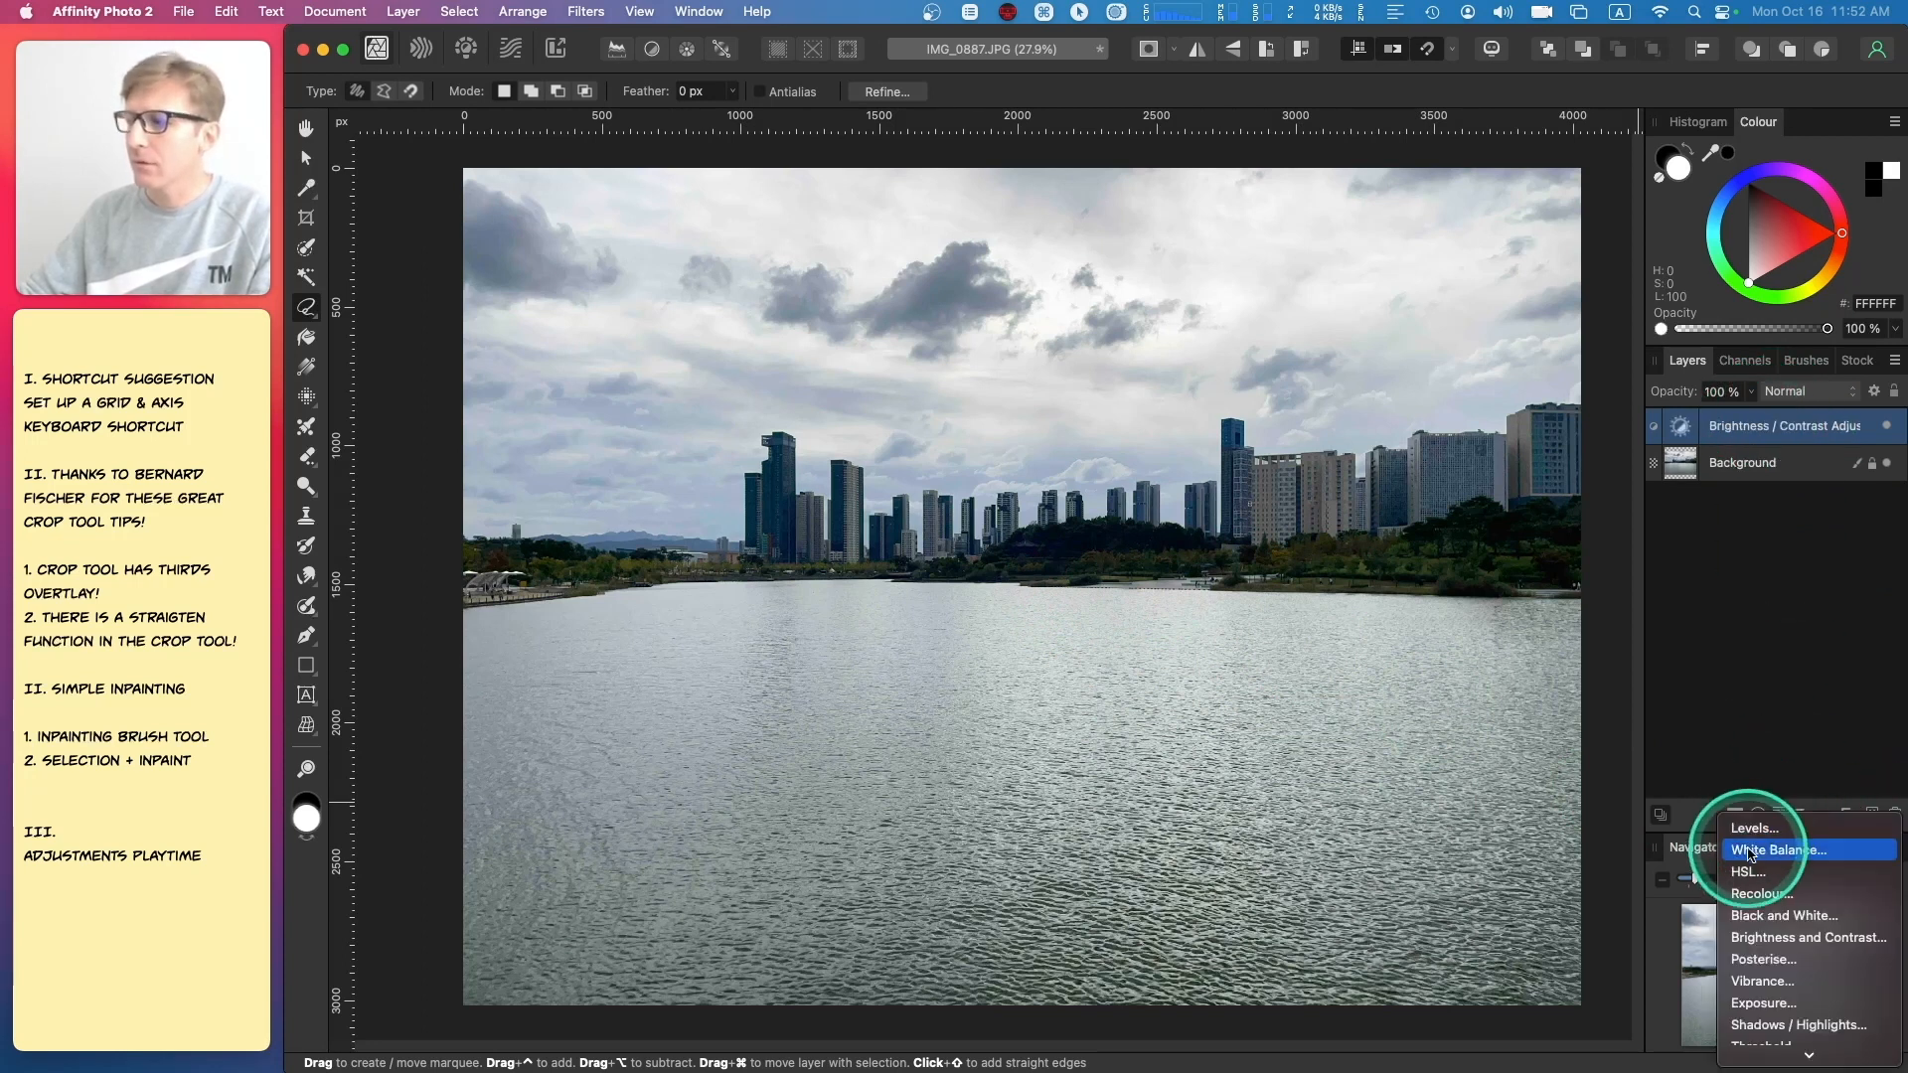
mouse_move(1798, 1048)
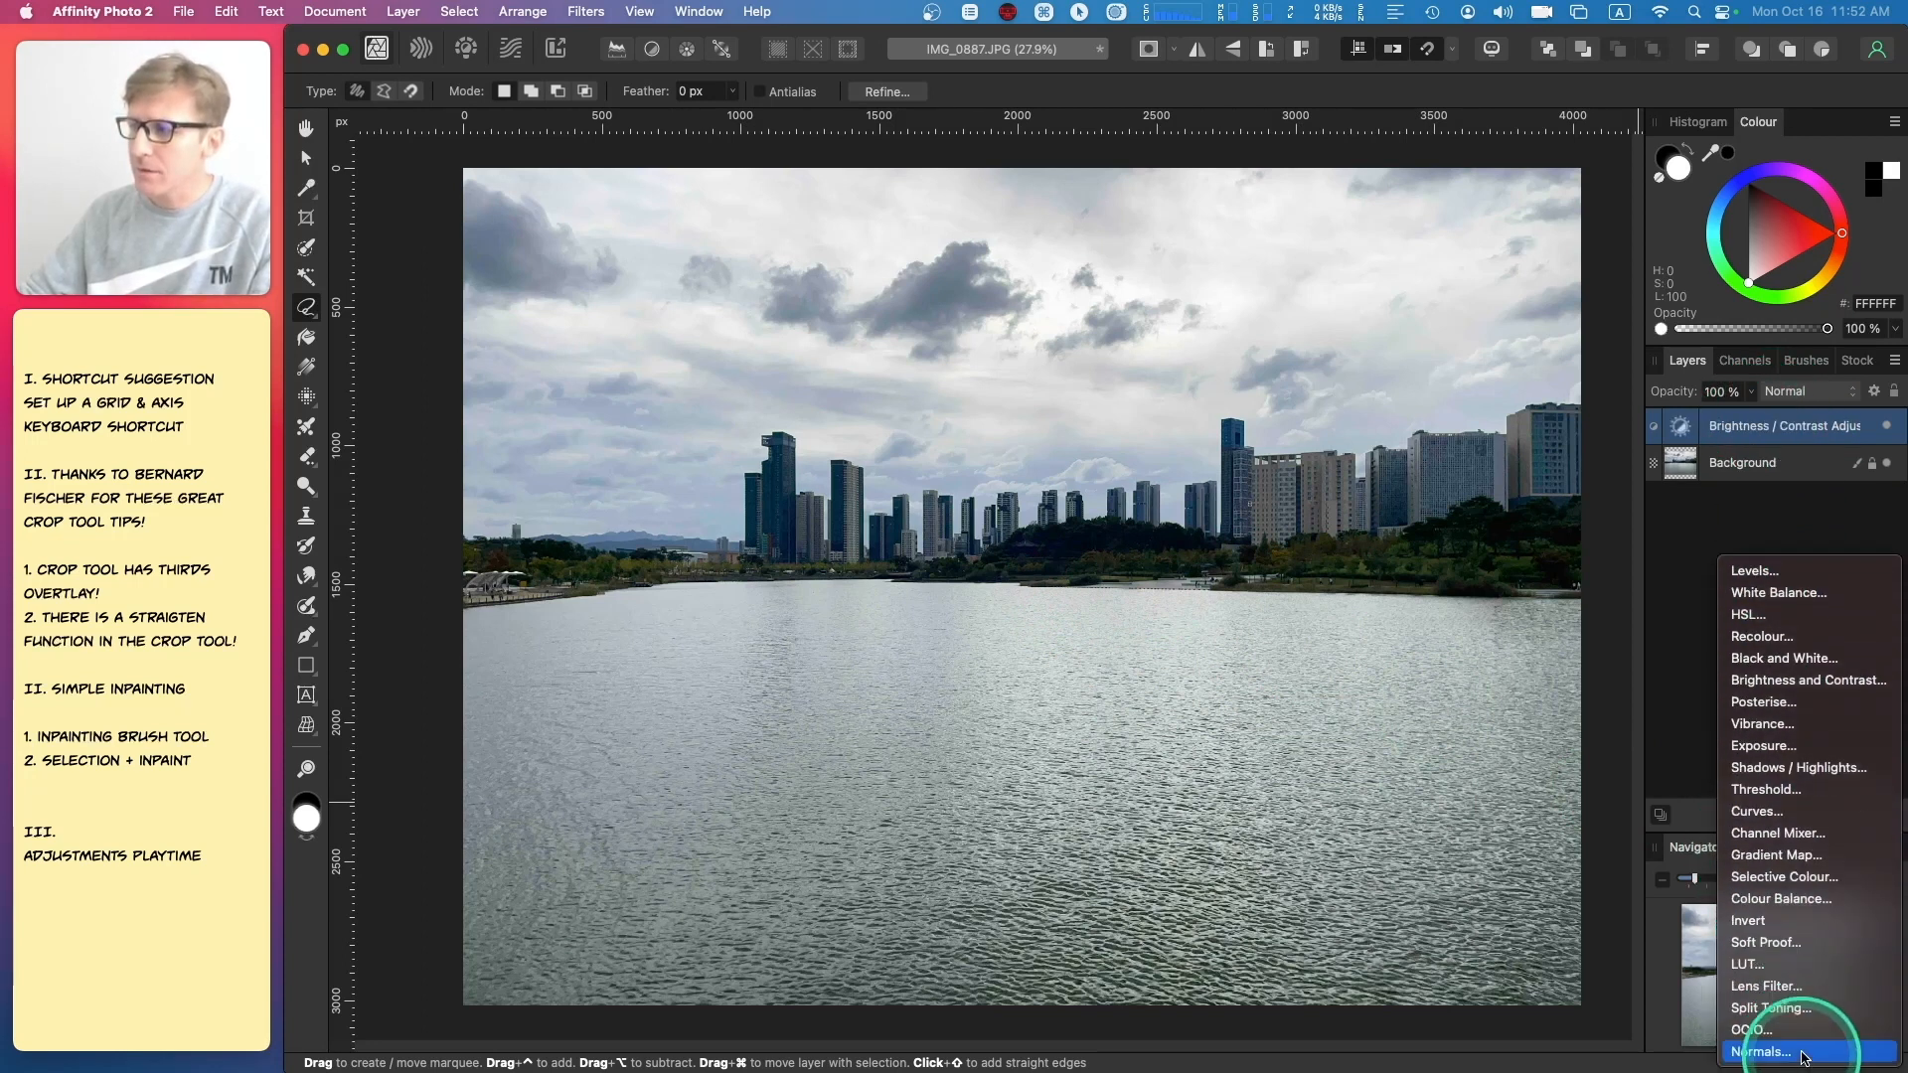
left_click(1804, 898)
left_click_drag(1220, 685, 535, 676)
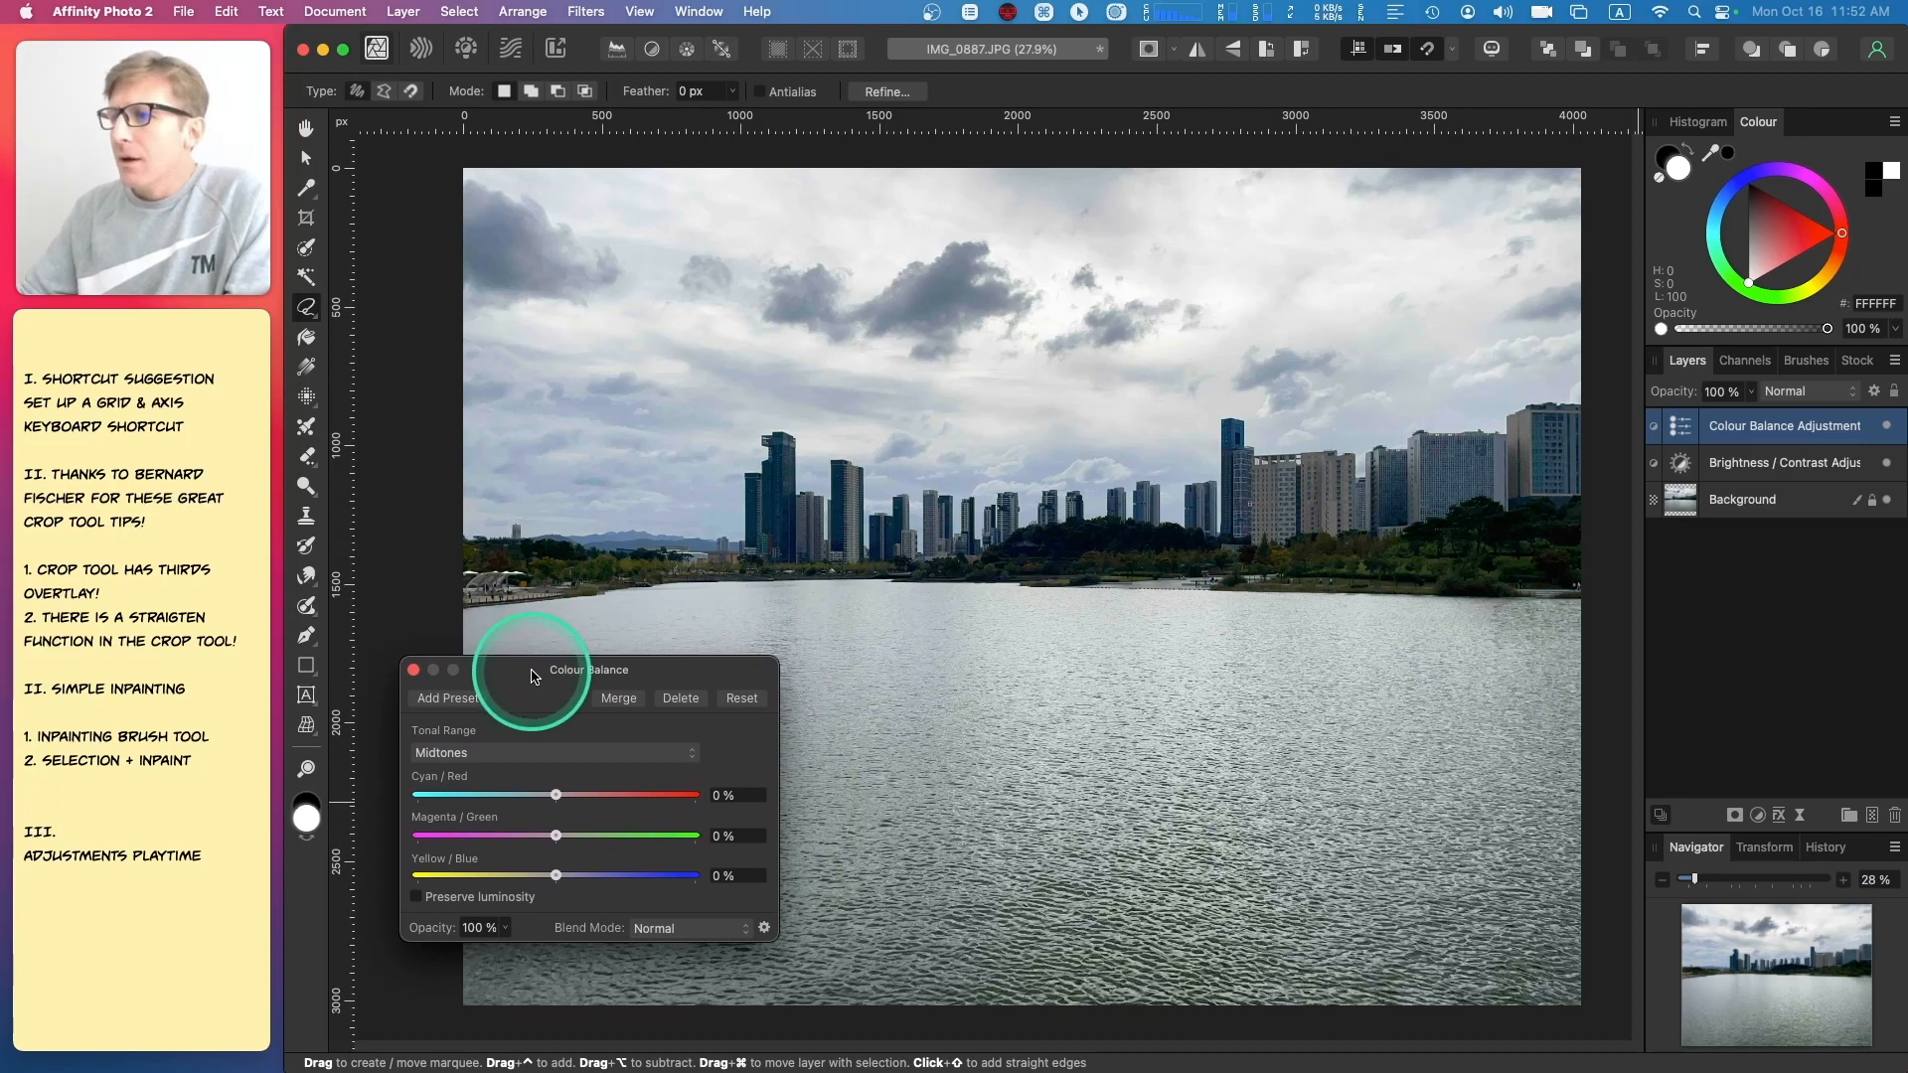
left_click(524, 755)
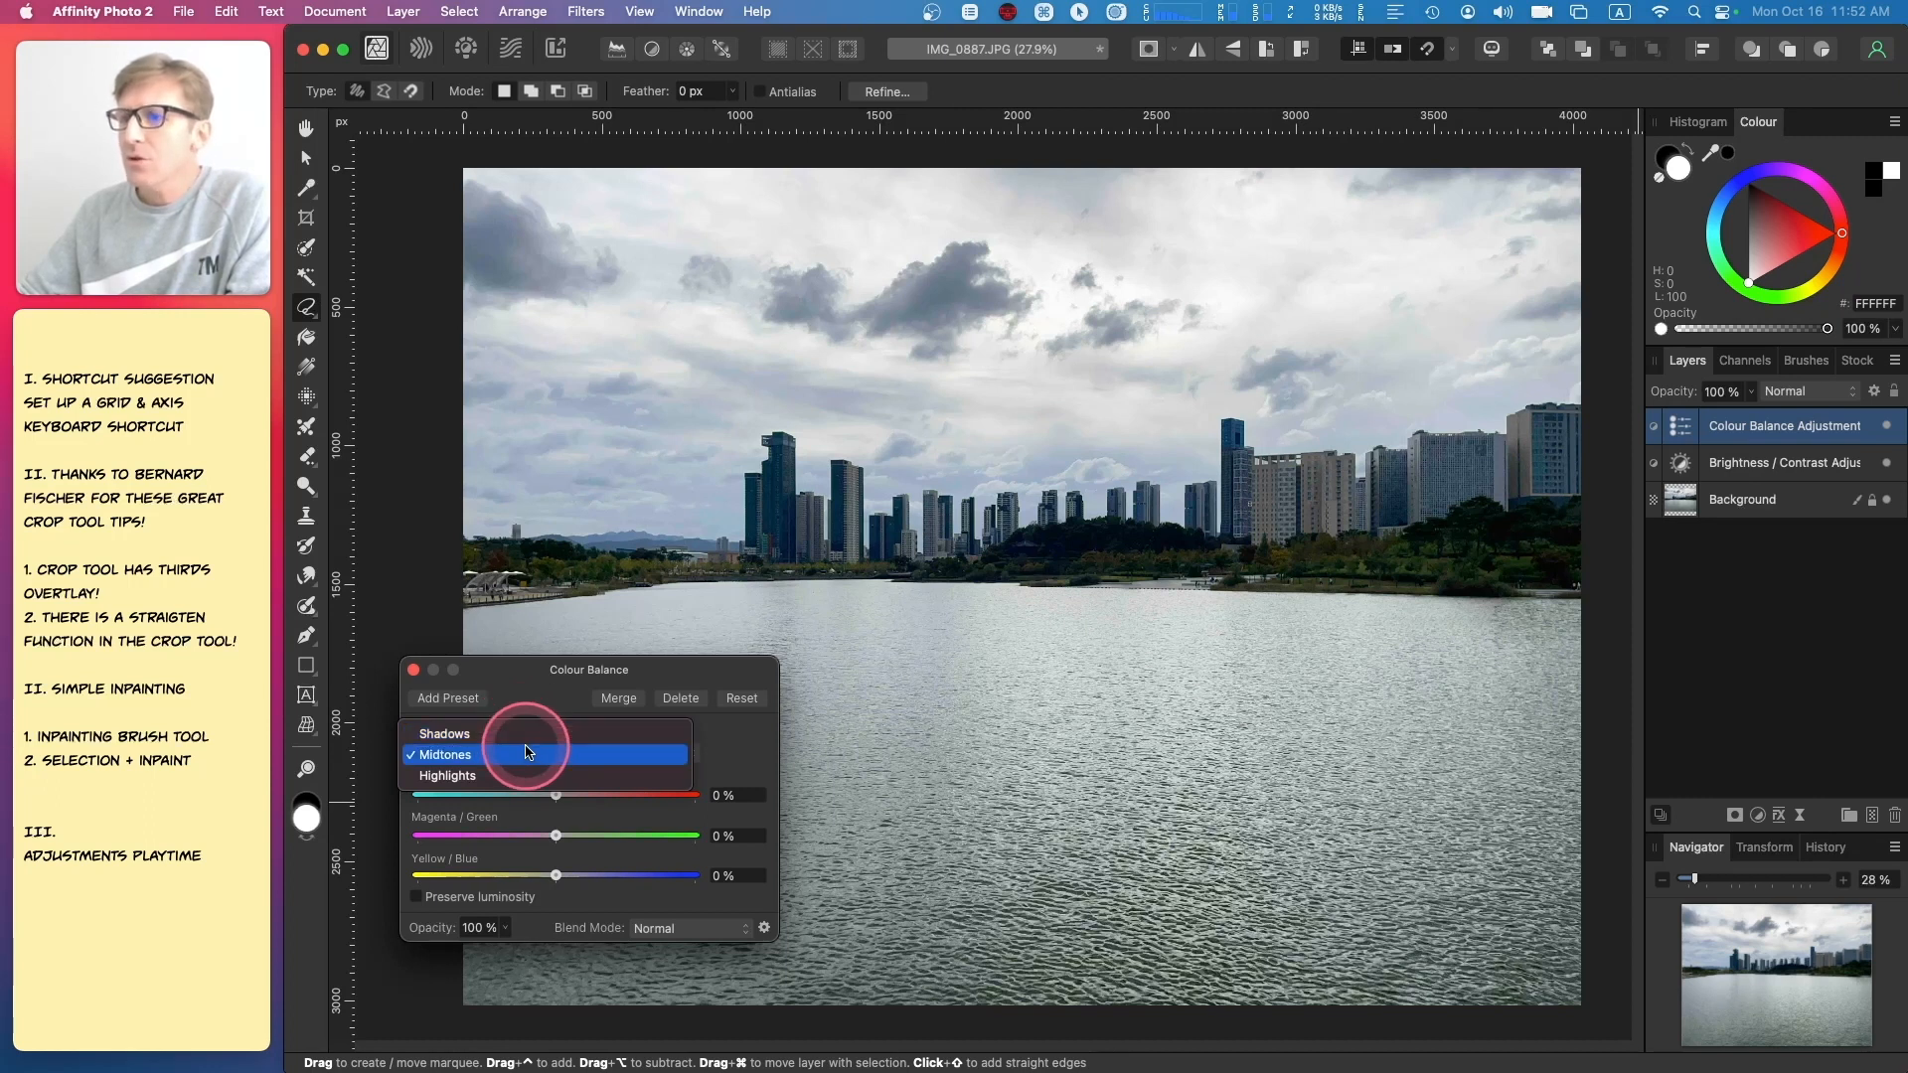
left_click(526, 754)
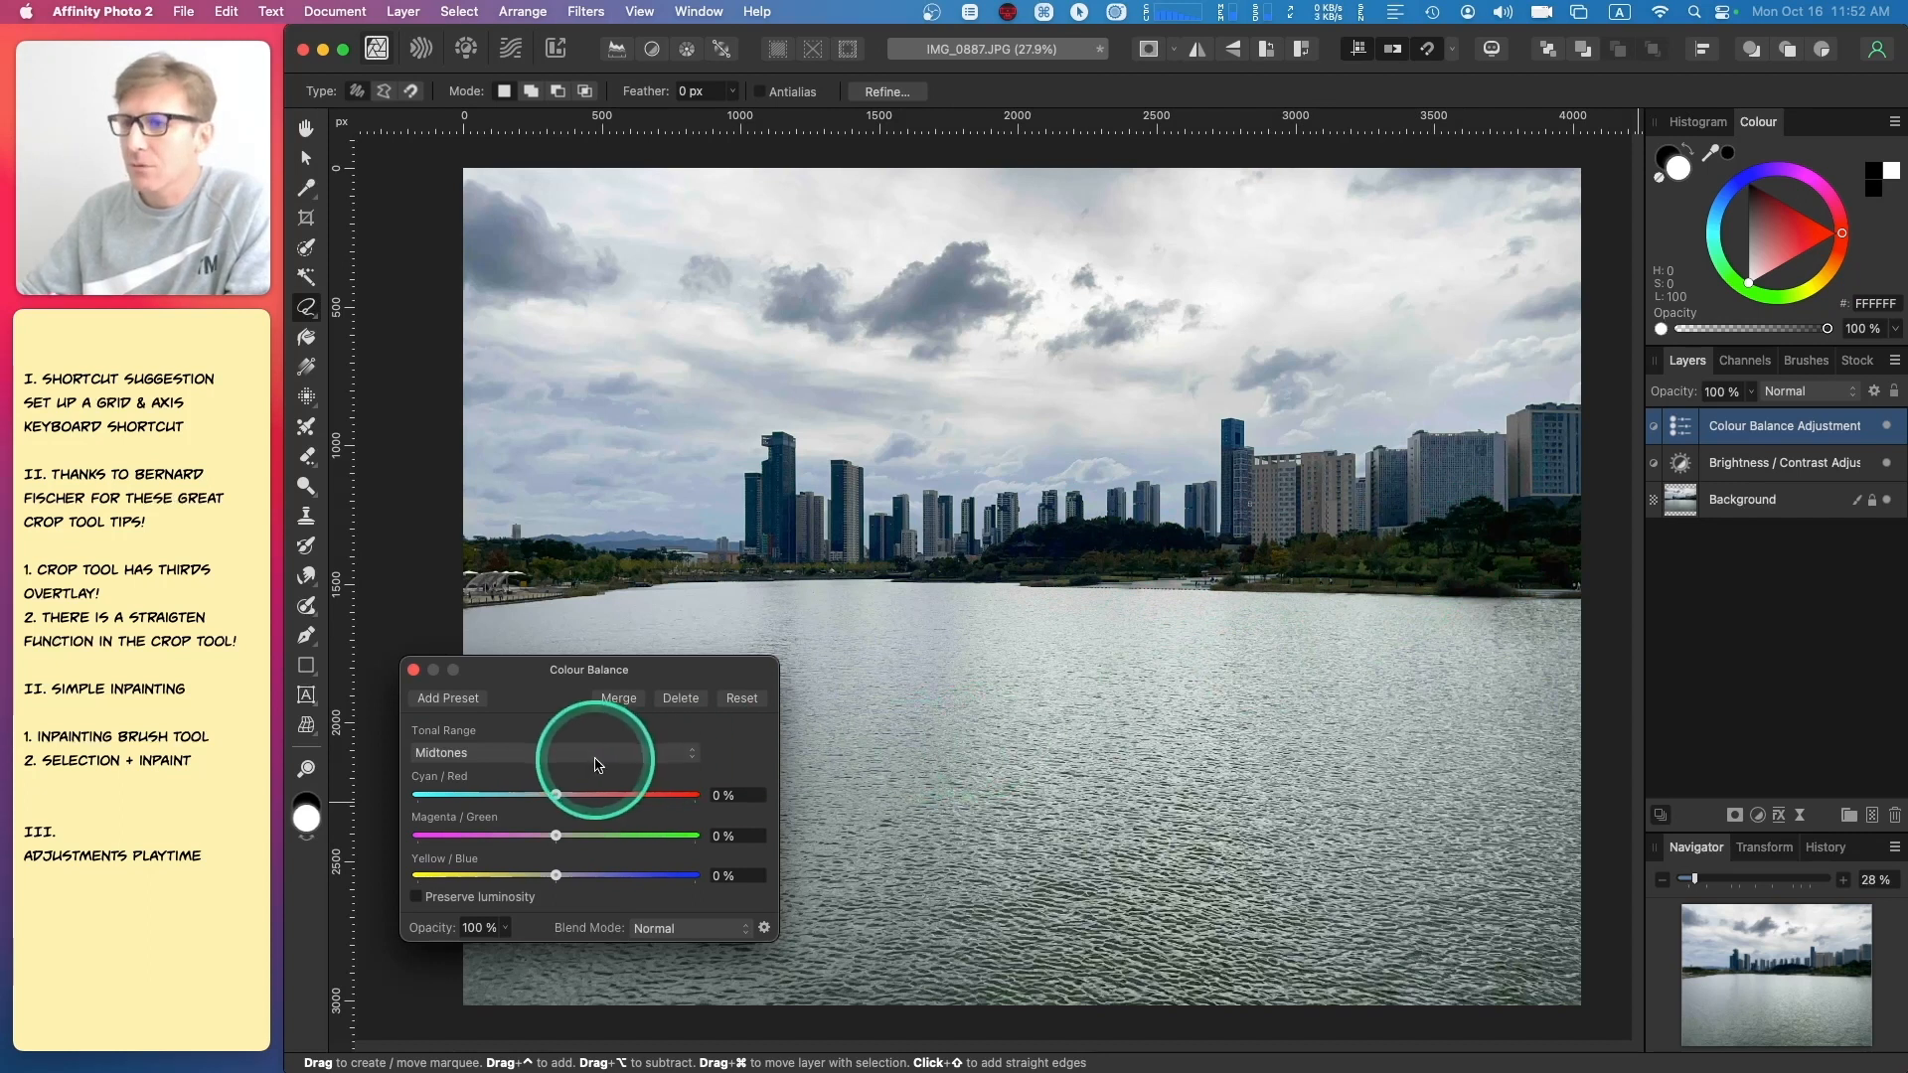
- Shift the midtones towards red by setting Cyan / Red to 20%
left_click(557, 795)
left_click_drag(560, 798, 574, 813)
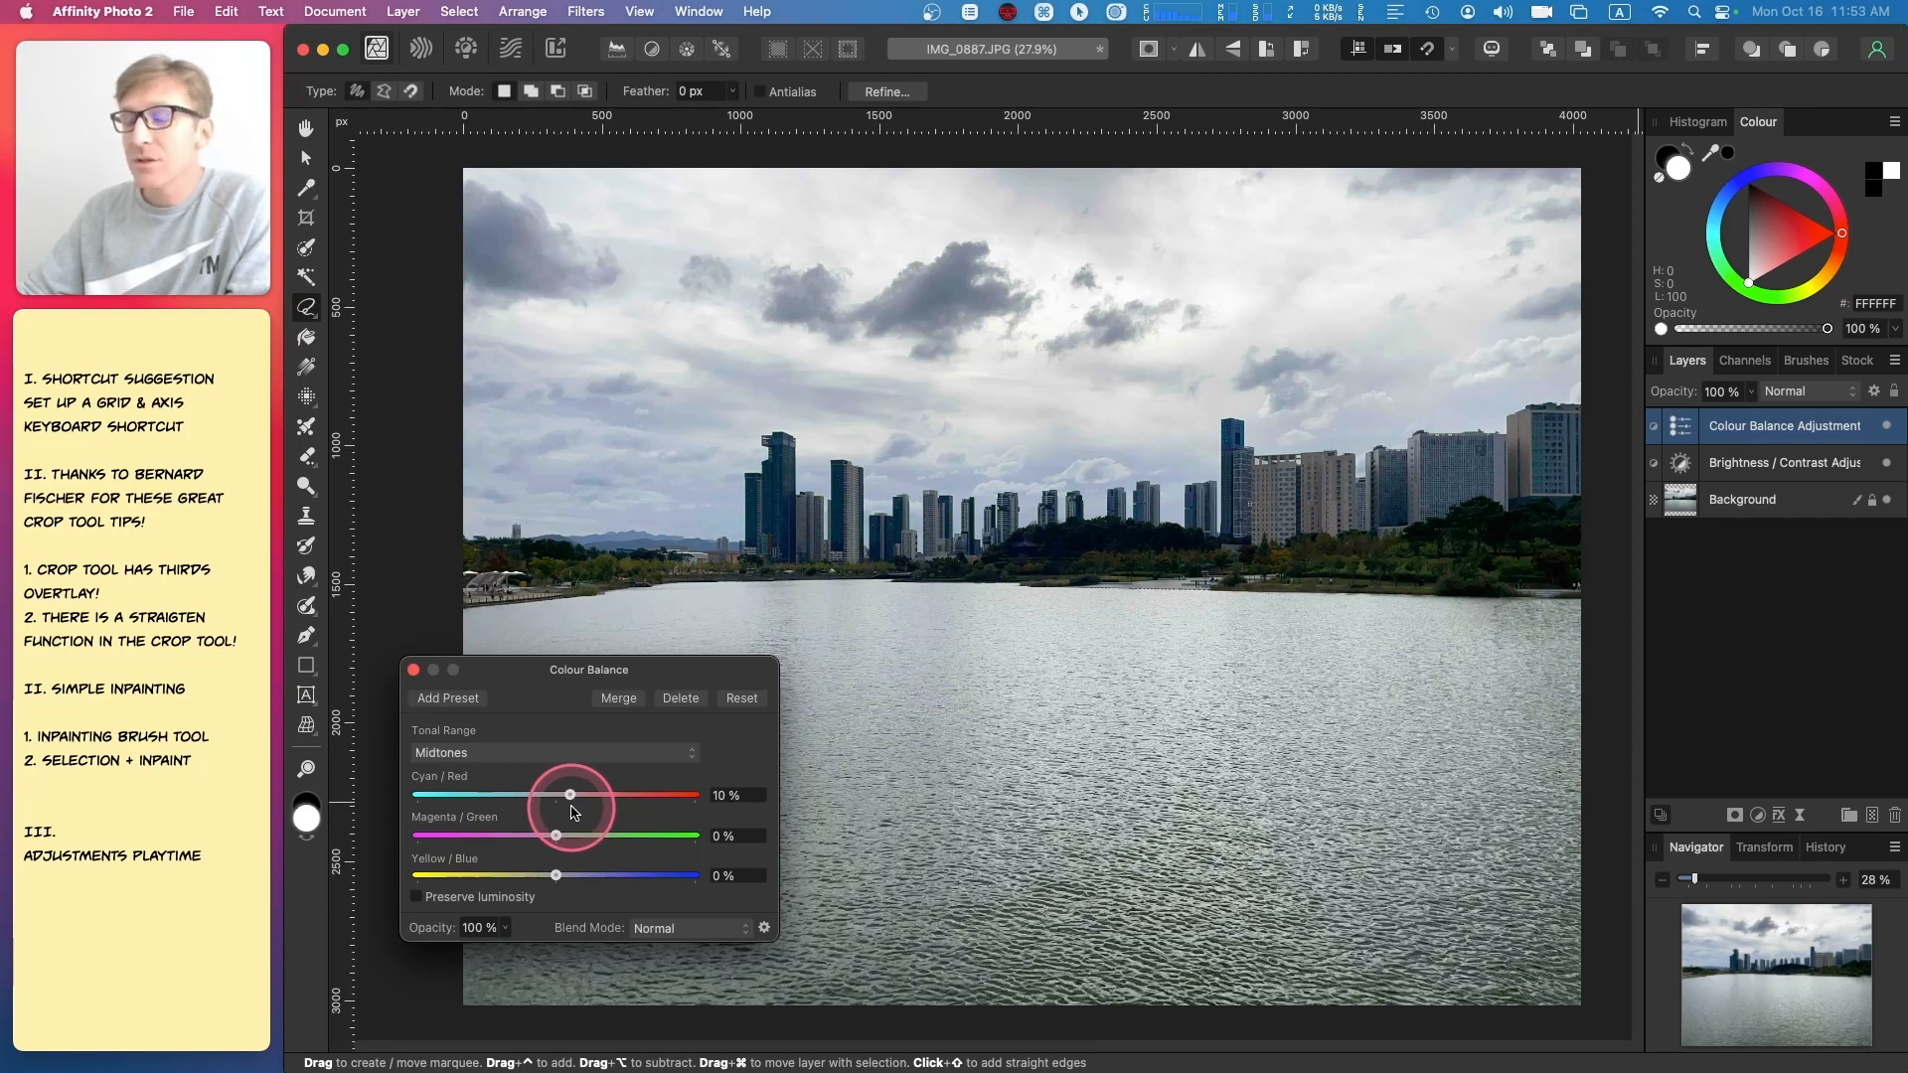
left_click_drag(574, 812, 662, 808)
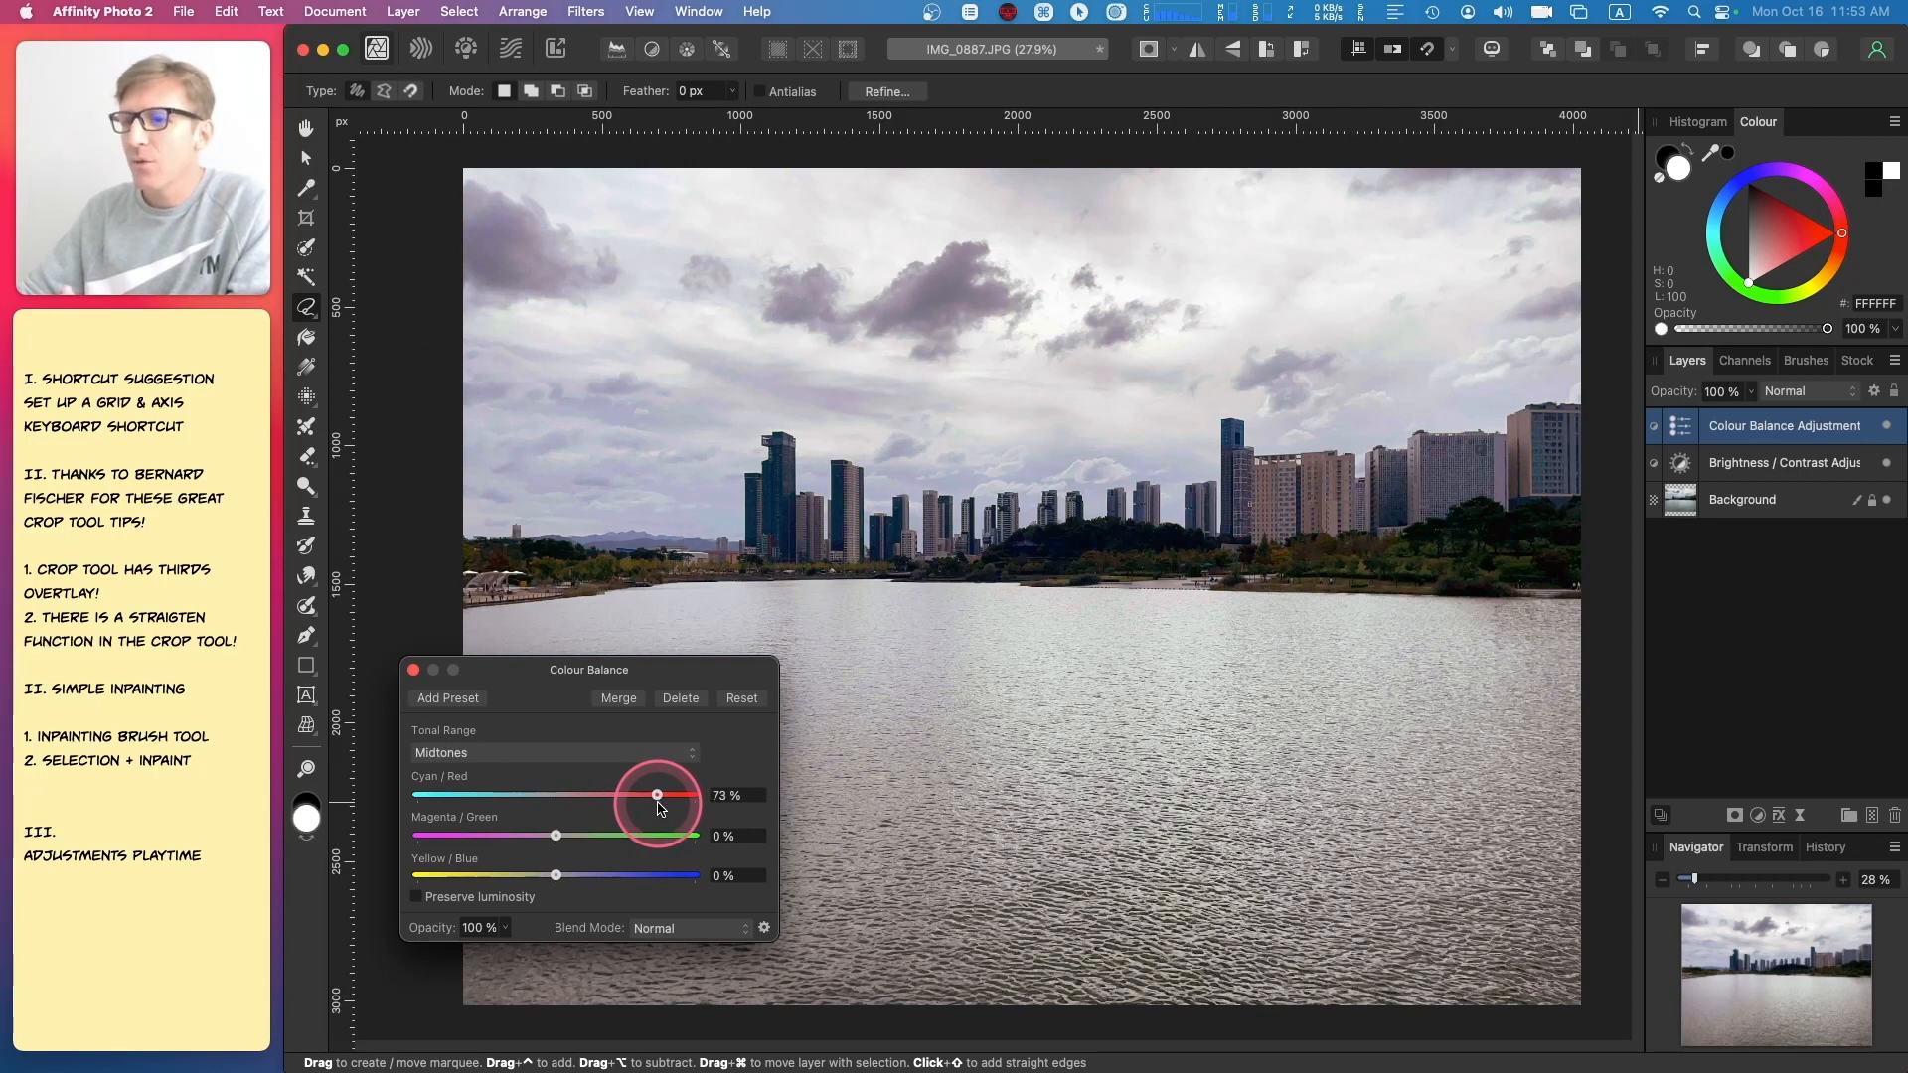
left_click_drag(661, 808, 594, 813)
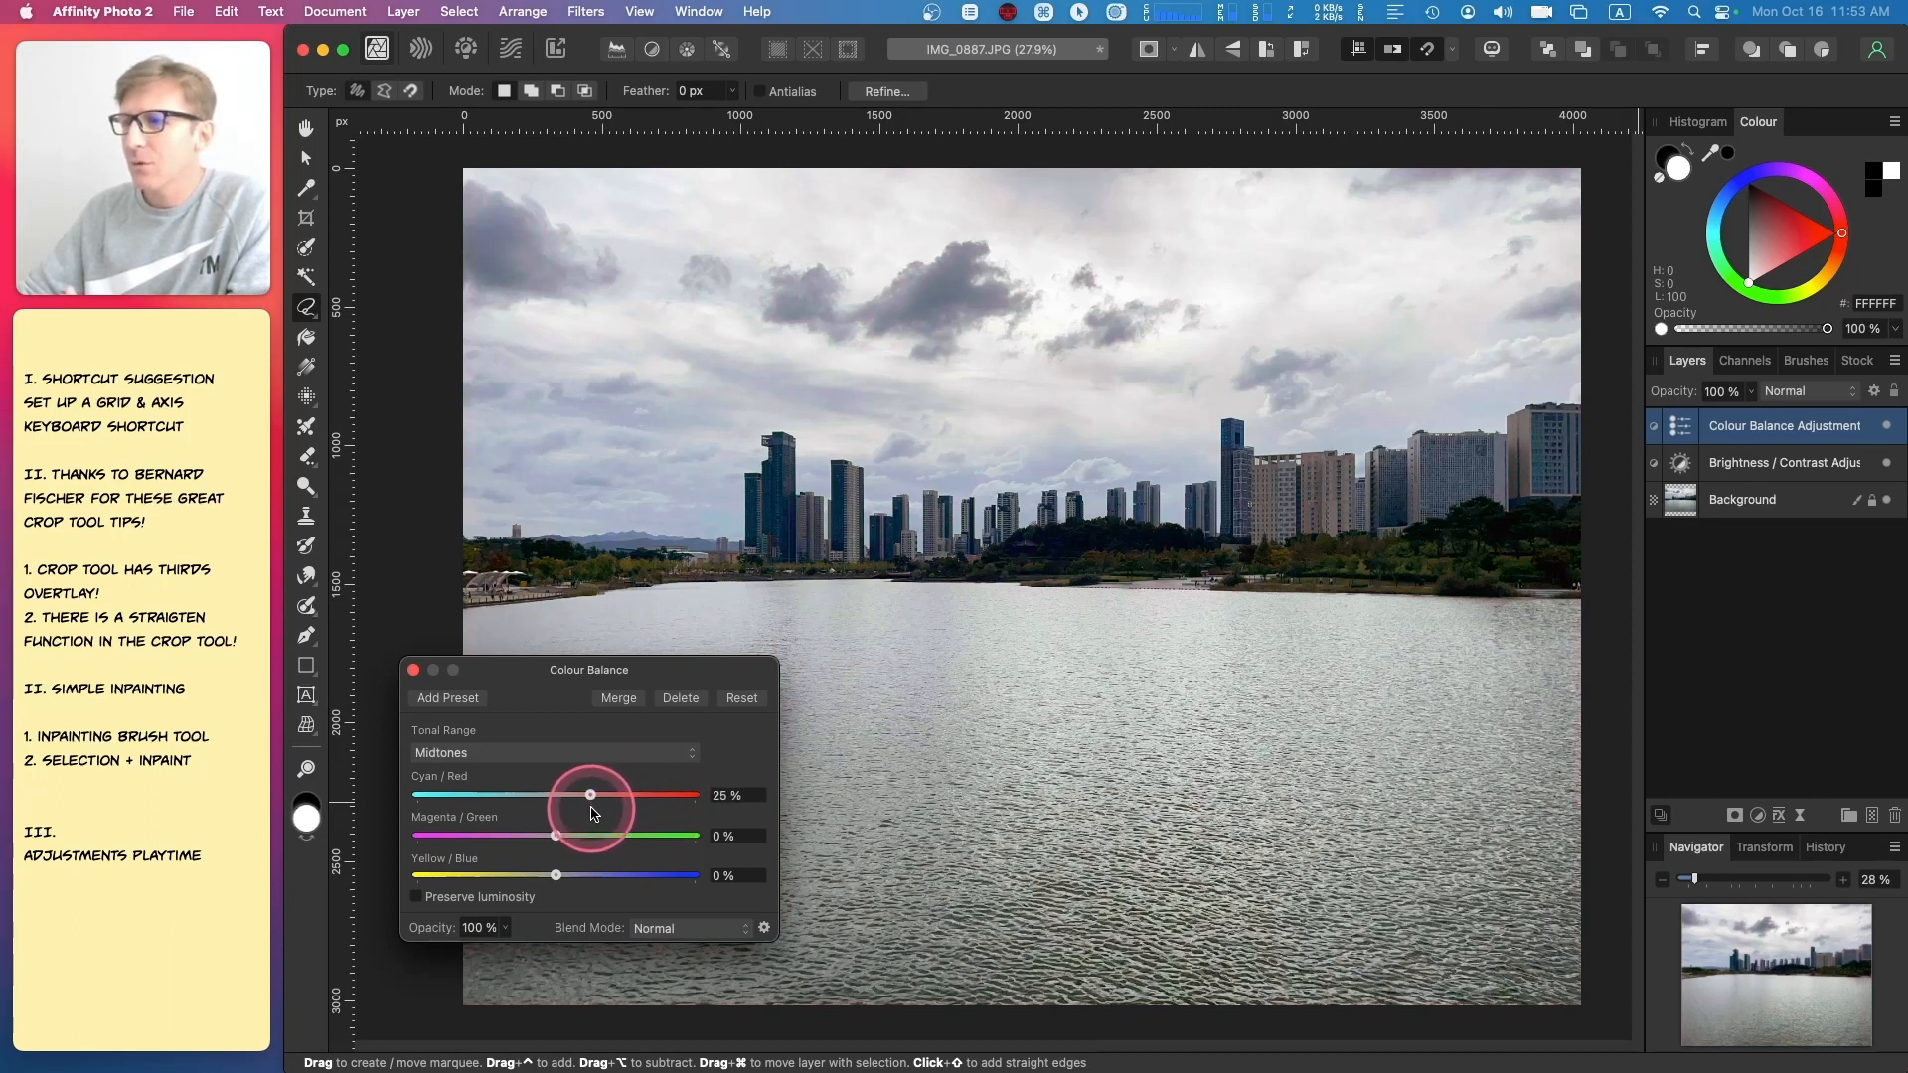
left_click_drag(593, 814, 587, 814)
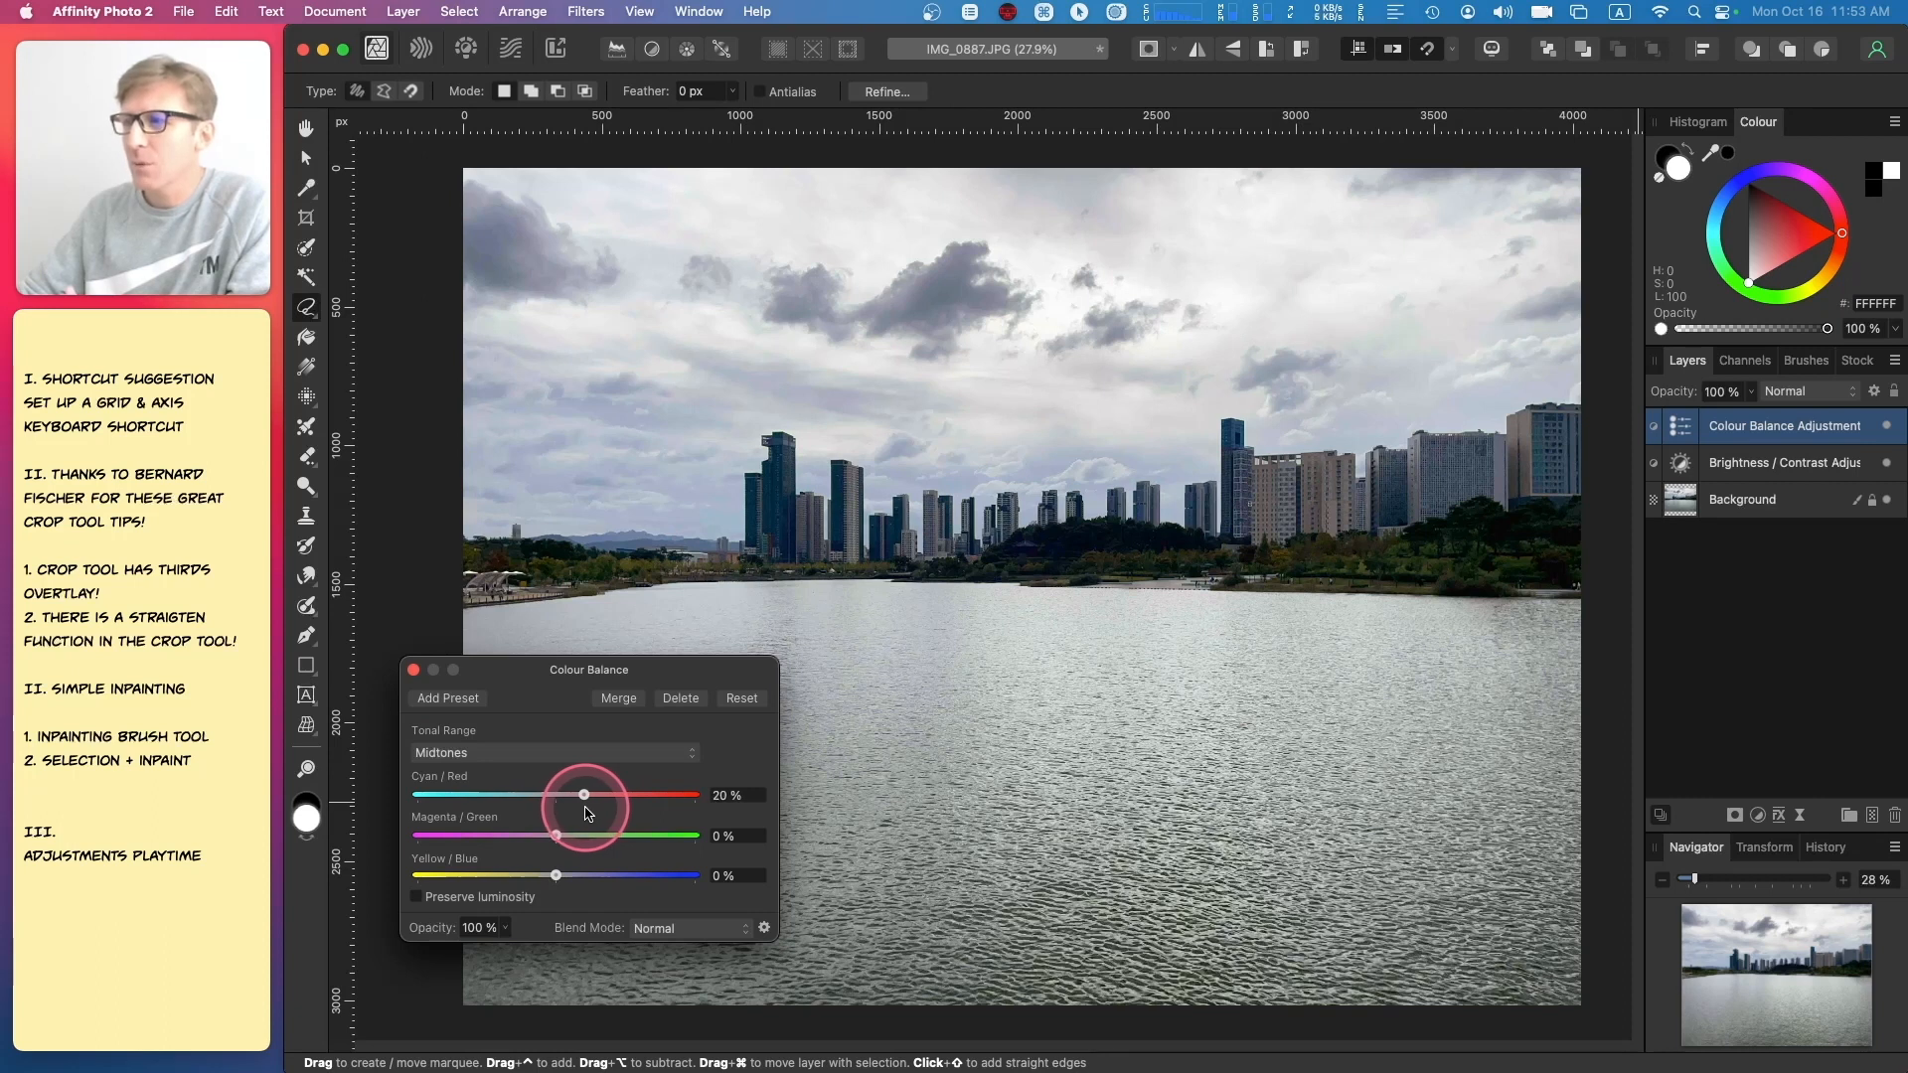
left_click(587, 801)
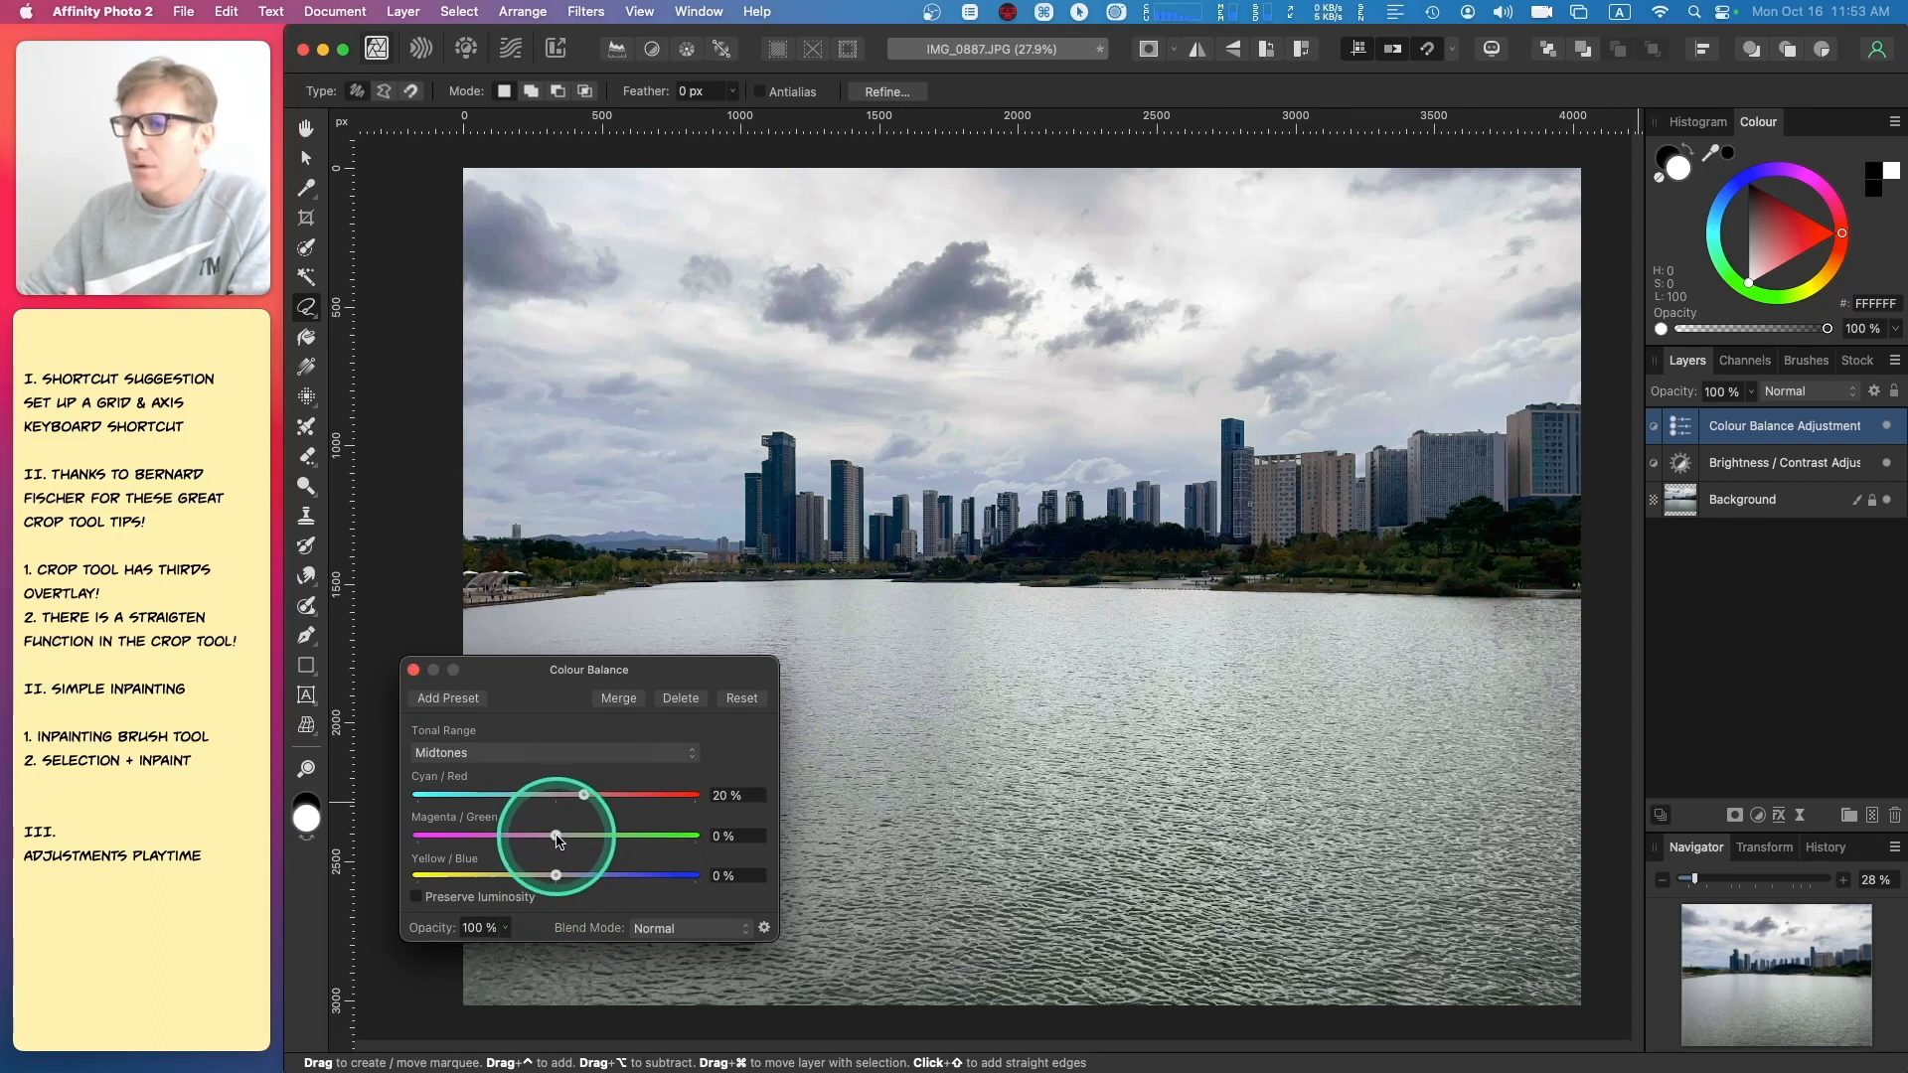
- Shift the Highlights range towards yellow by setting Yellow / Blue to -30%
left_click(567, 753)
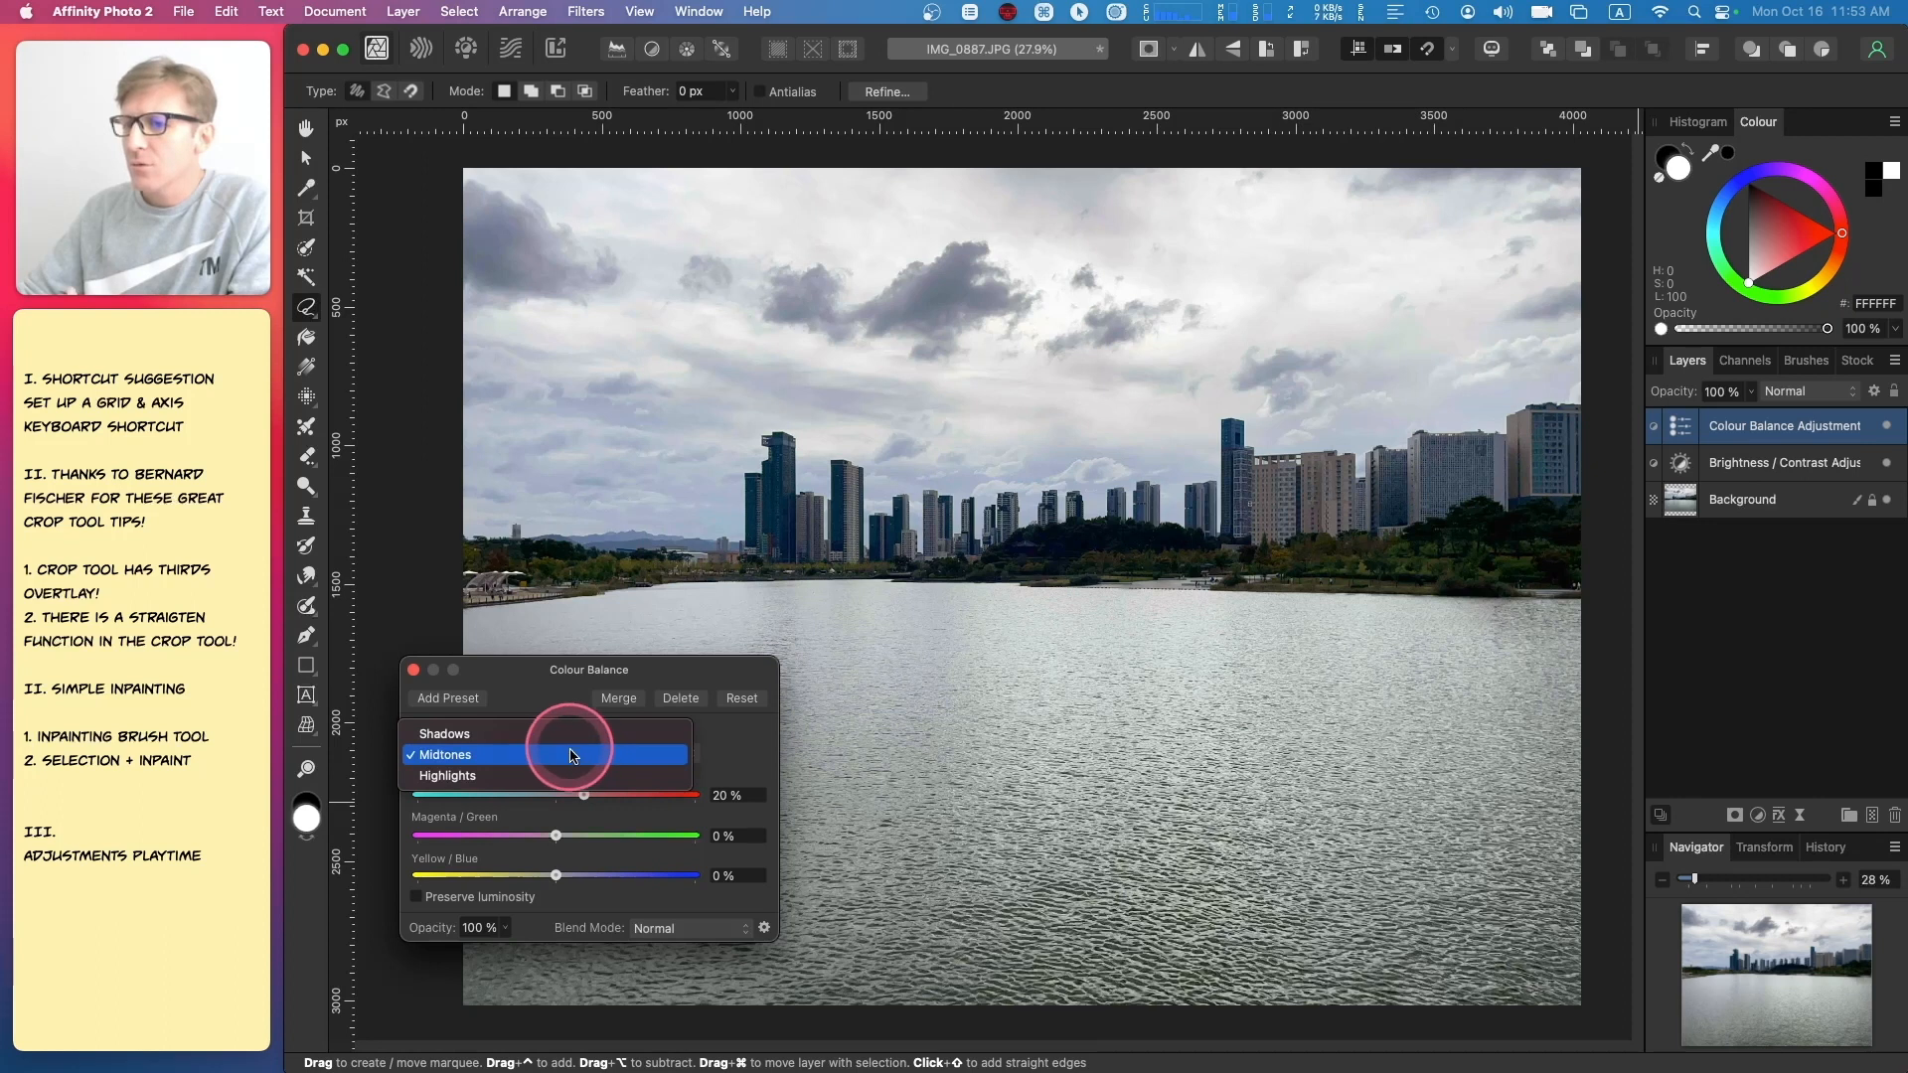
left_click(573, 776)
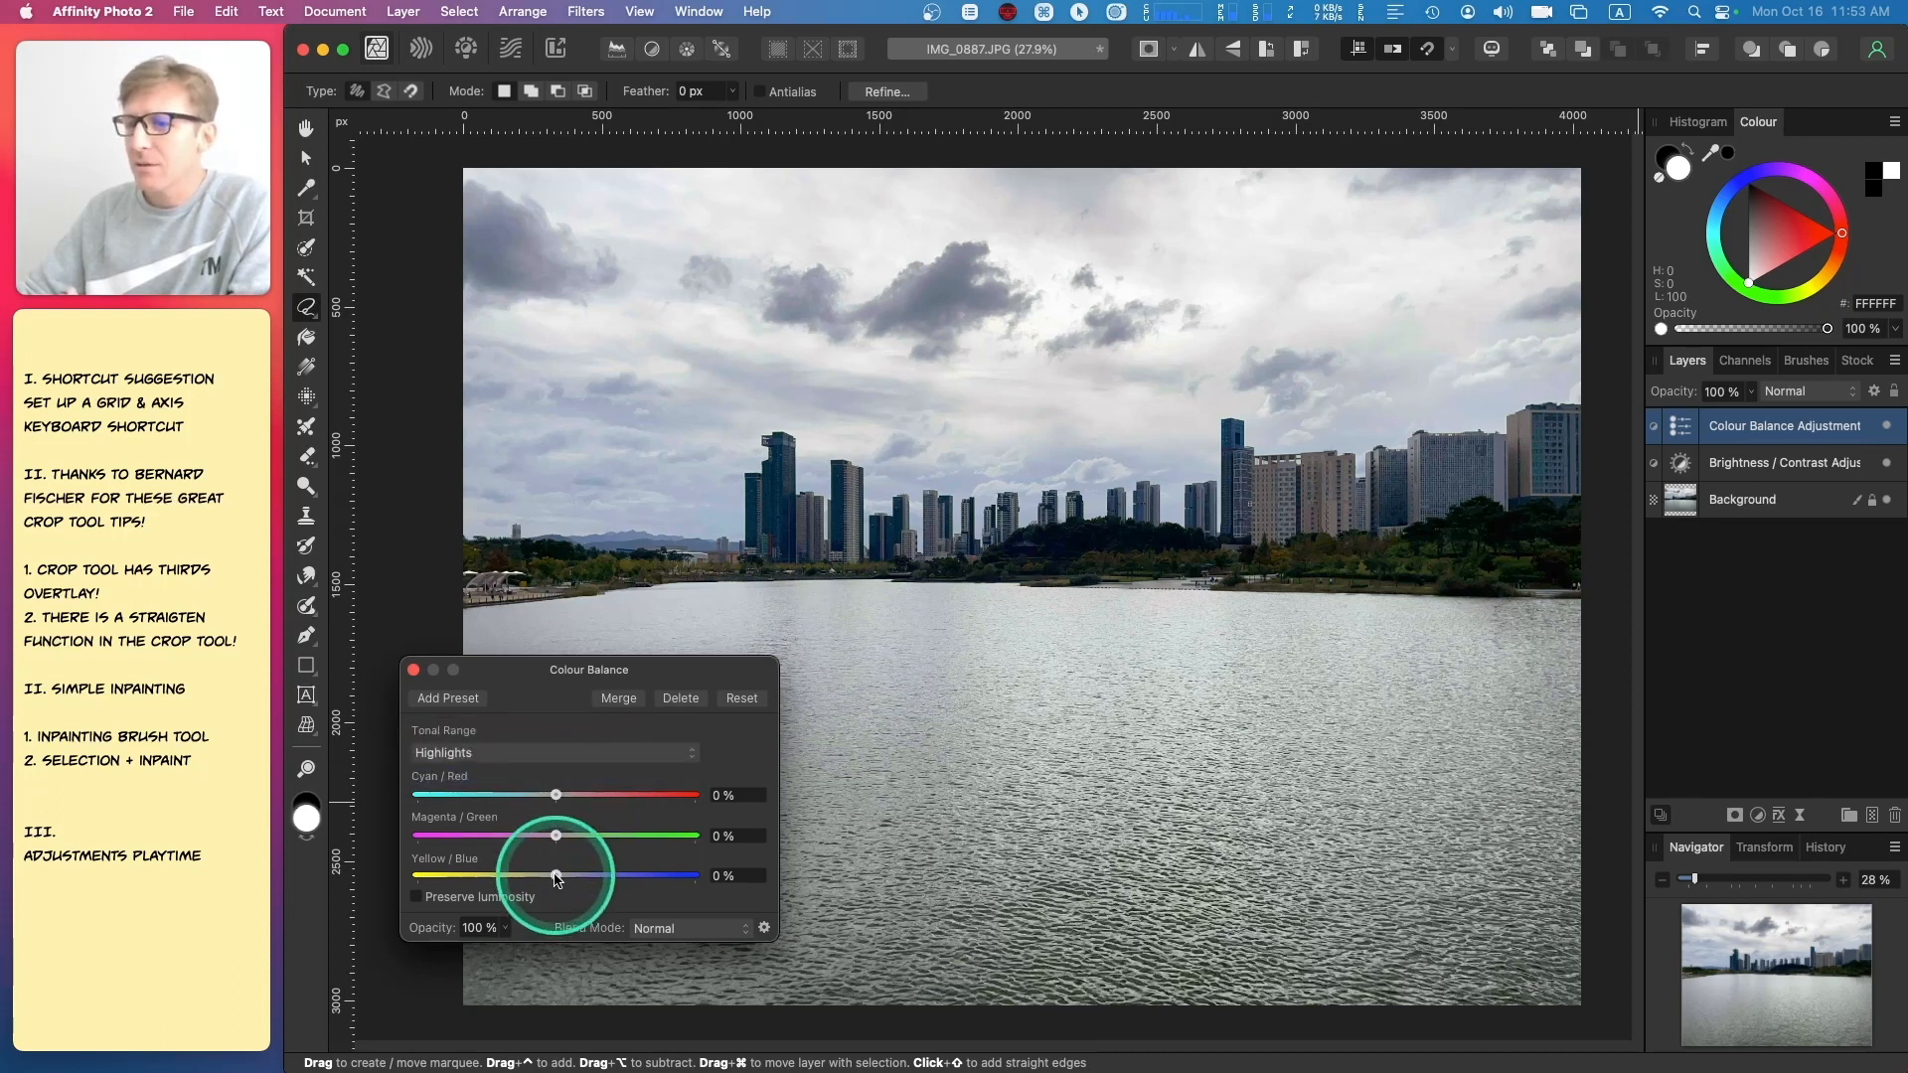
left_click_drag(556, 883, 515, 899)
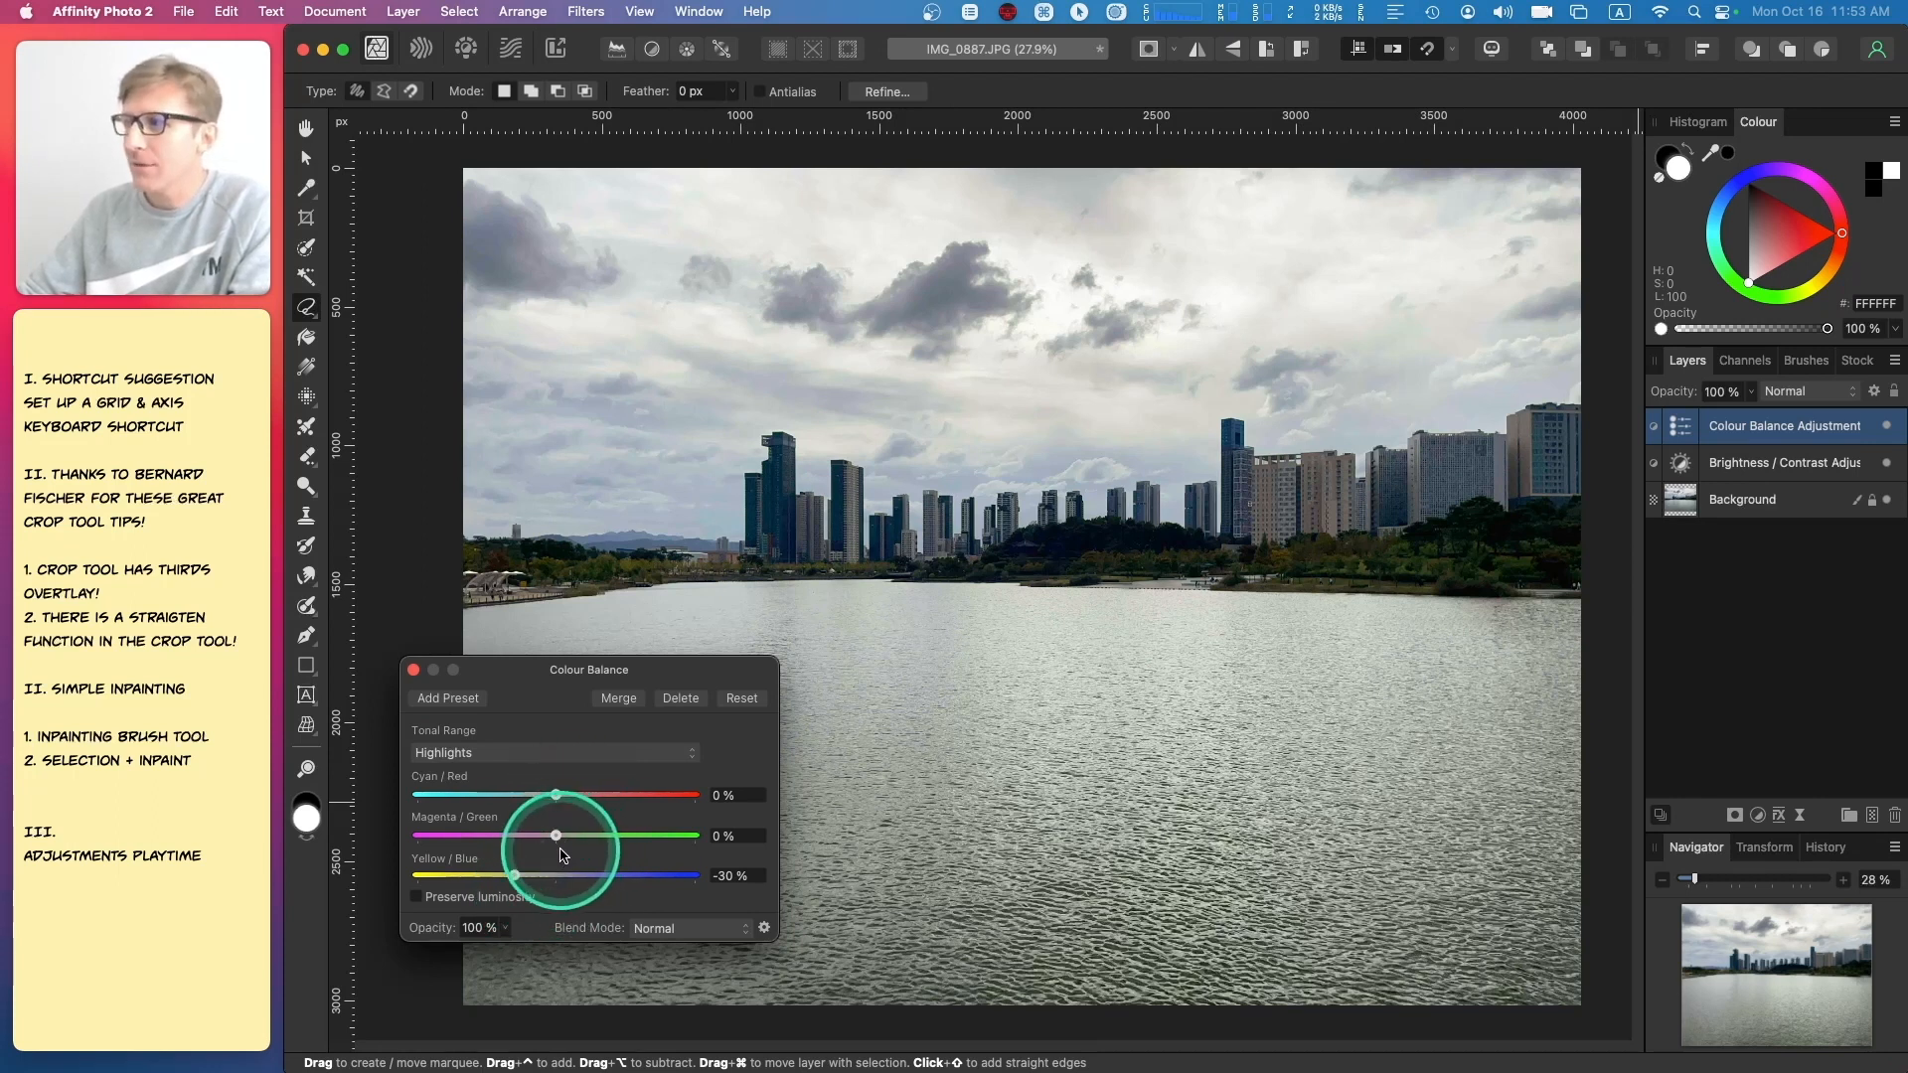
- For the Shadows range, set Cyan / Red to 10% and Magenta / Green to 0%, and close the Colour Balance settings
left_click(512, 753)
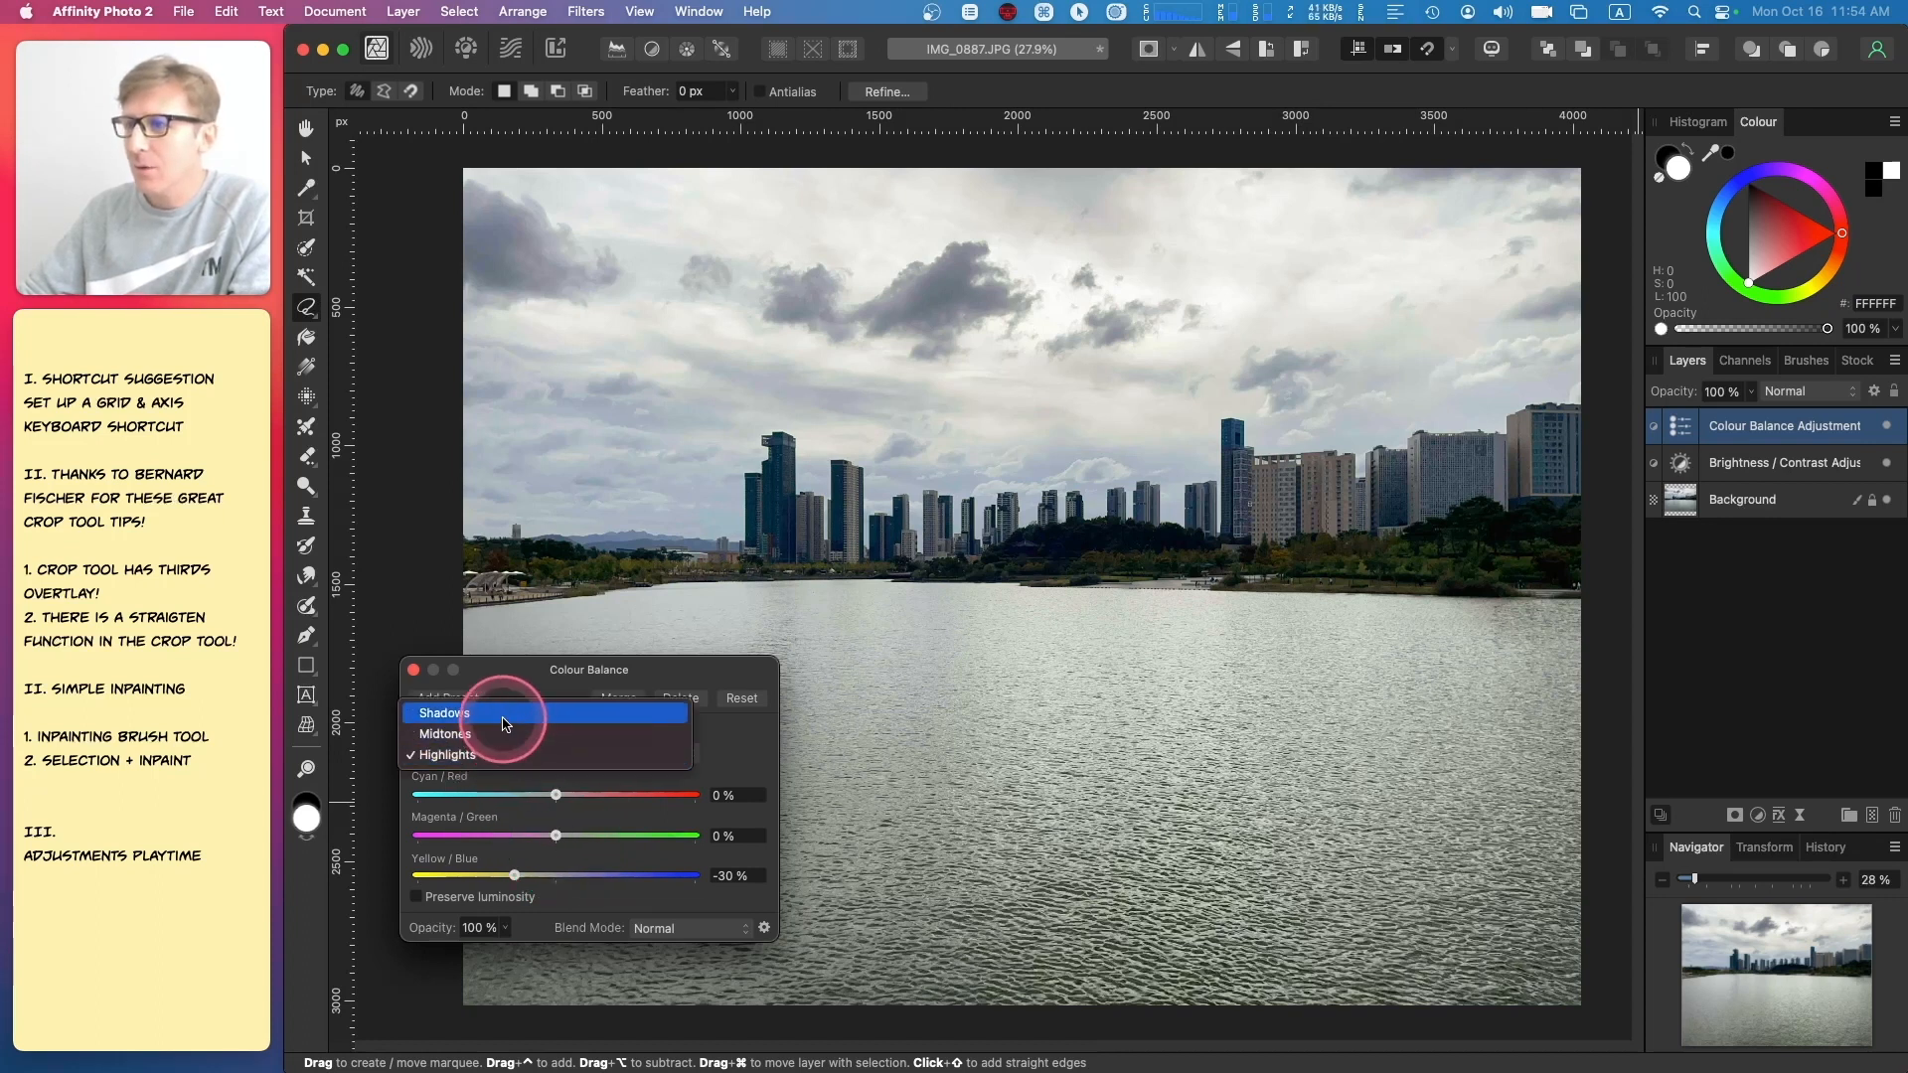
left_click(505, 713)
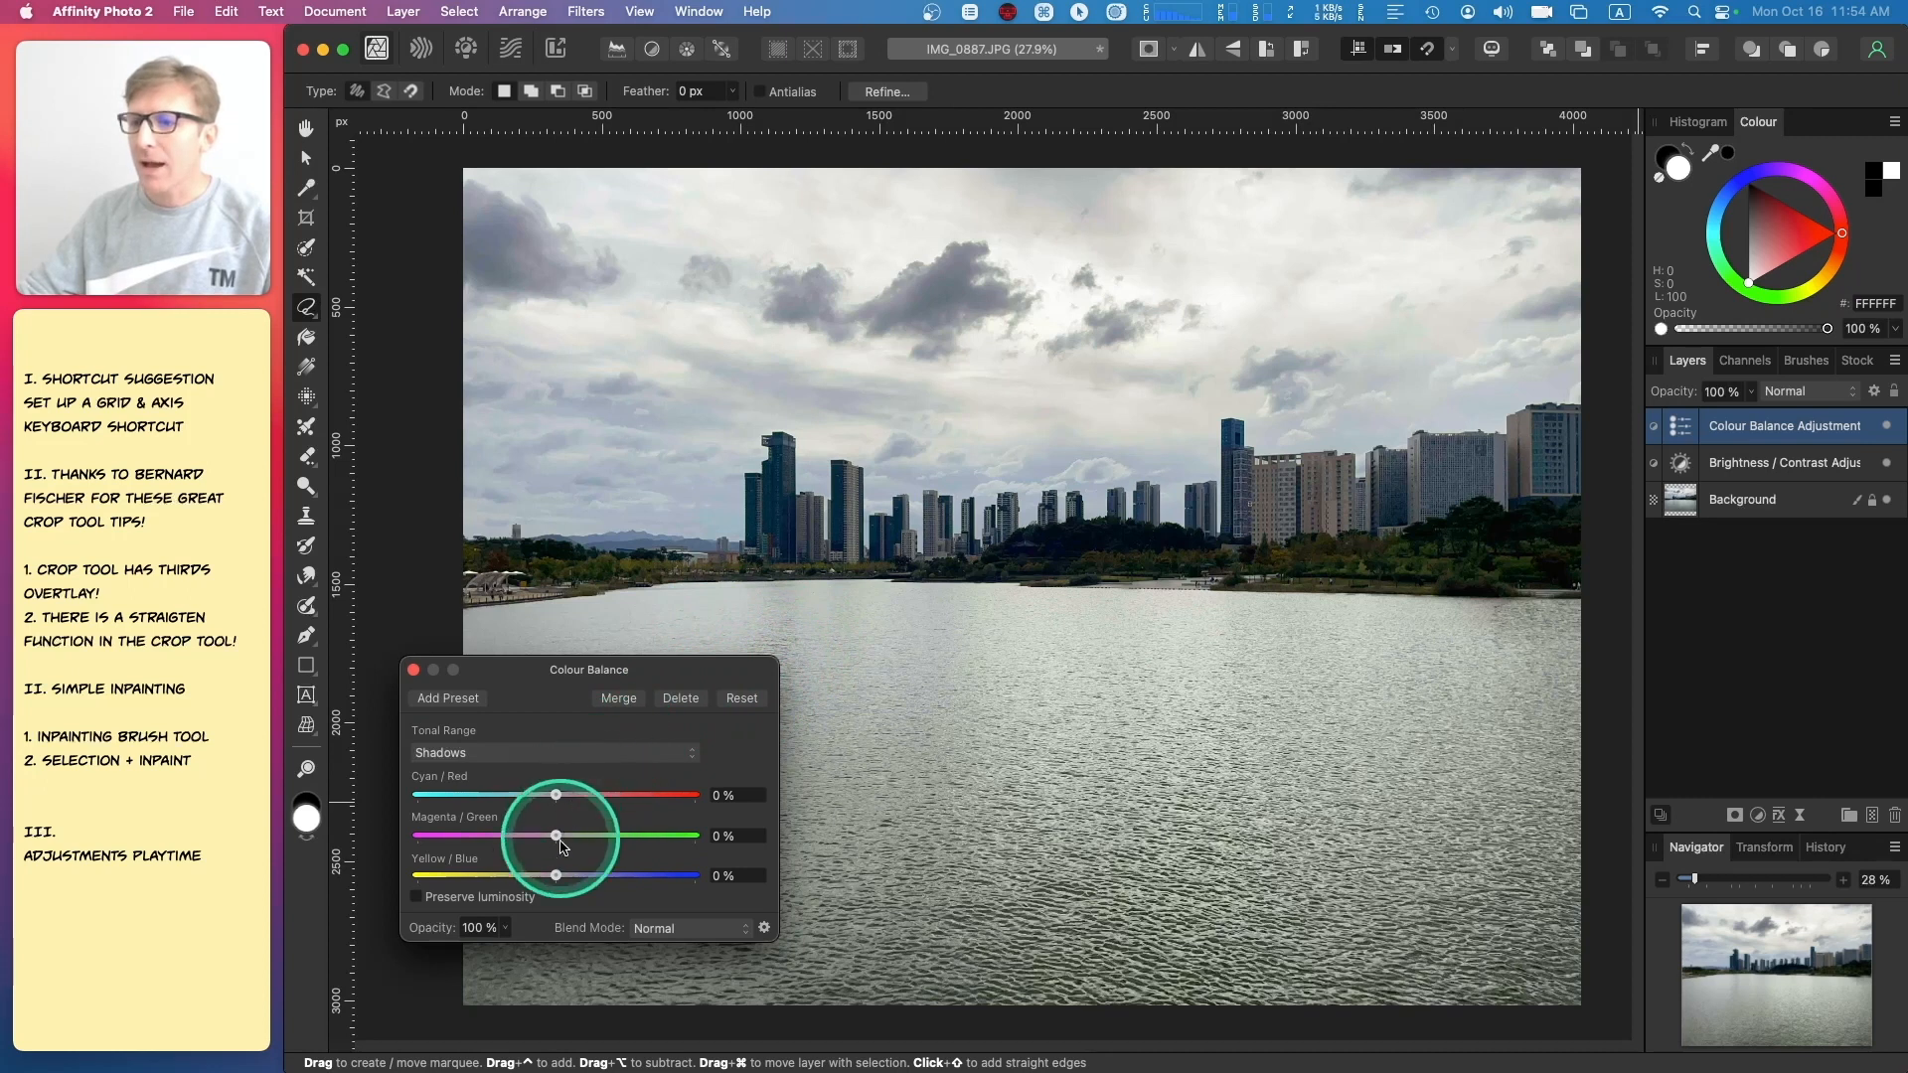
mouse_move(556, 795)
left_mouse_down()
mouse_move(594, 805)
mouse_move(576, 803)
left_mouse_up()
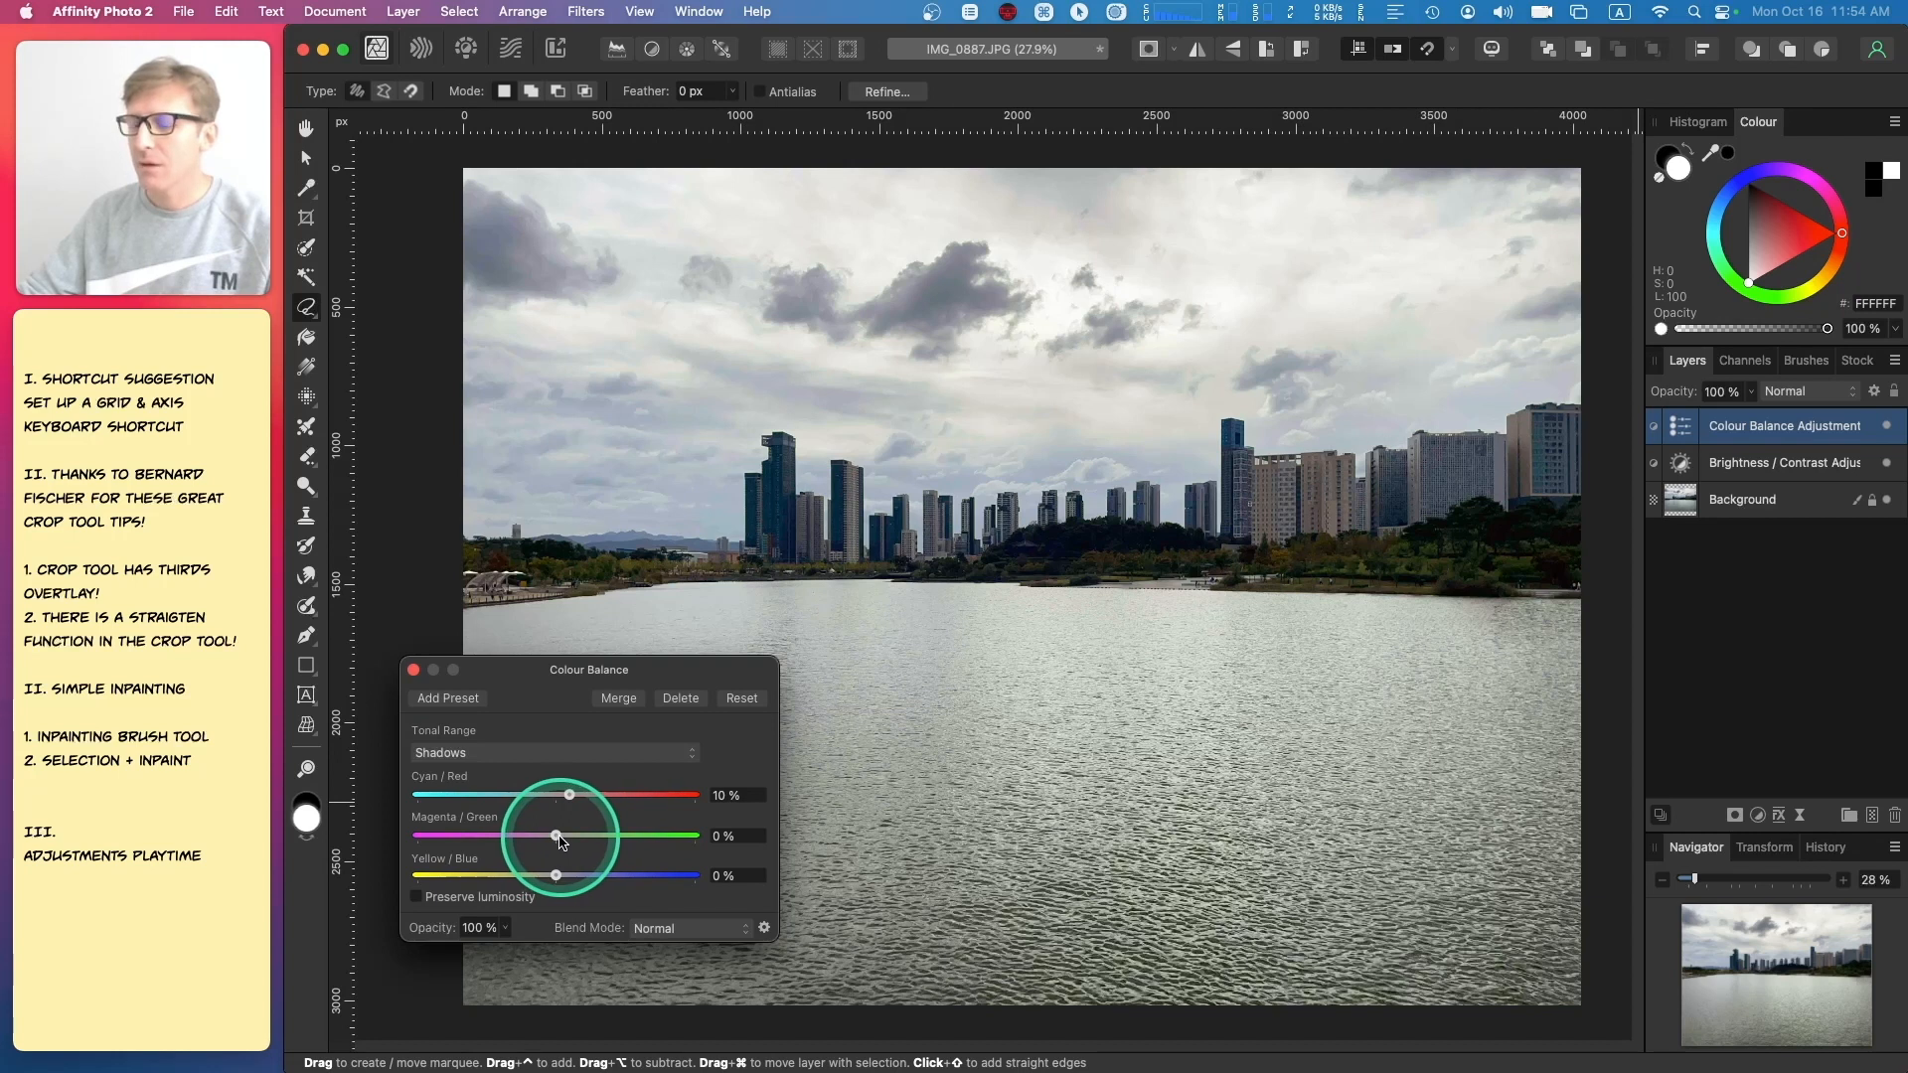
left_click(559, 840)
left_click_drag(562, 843, 571, 842)
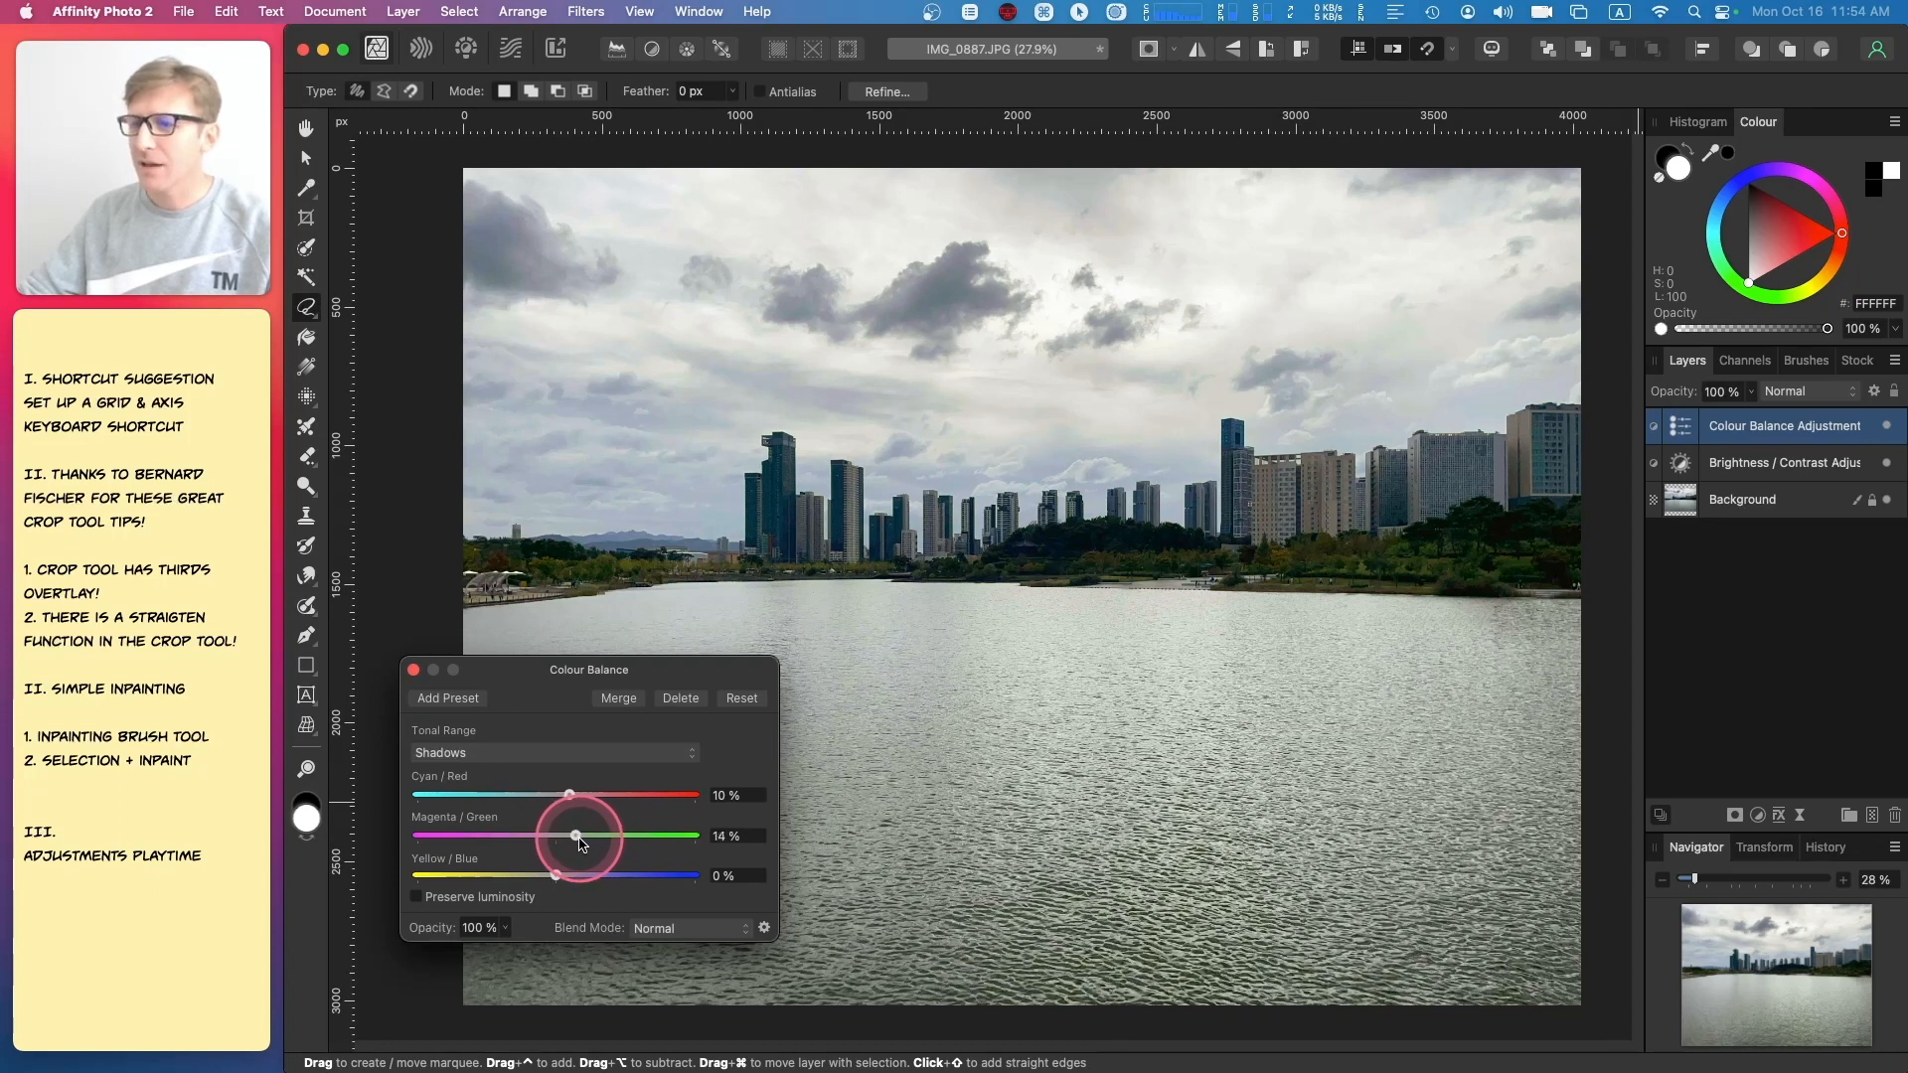
left_click_drag(582, 845, 562, 843)
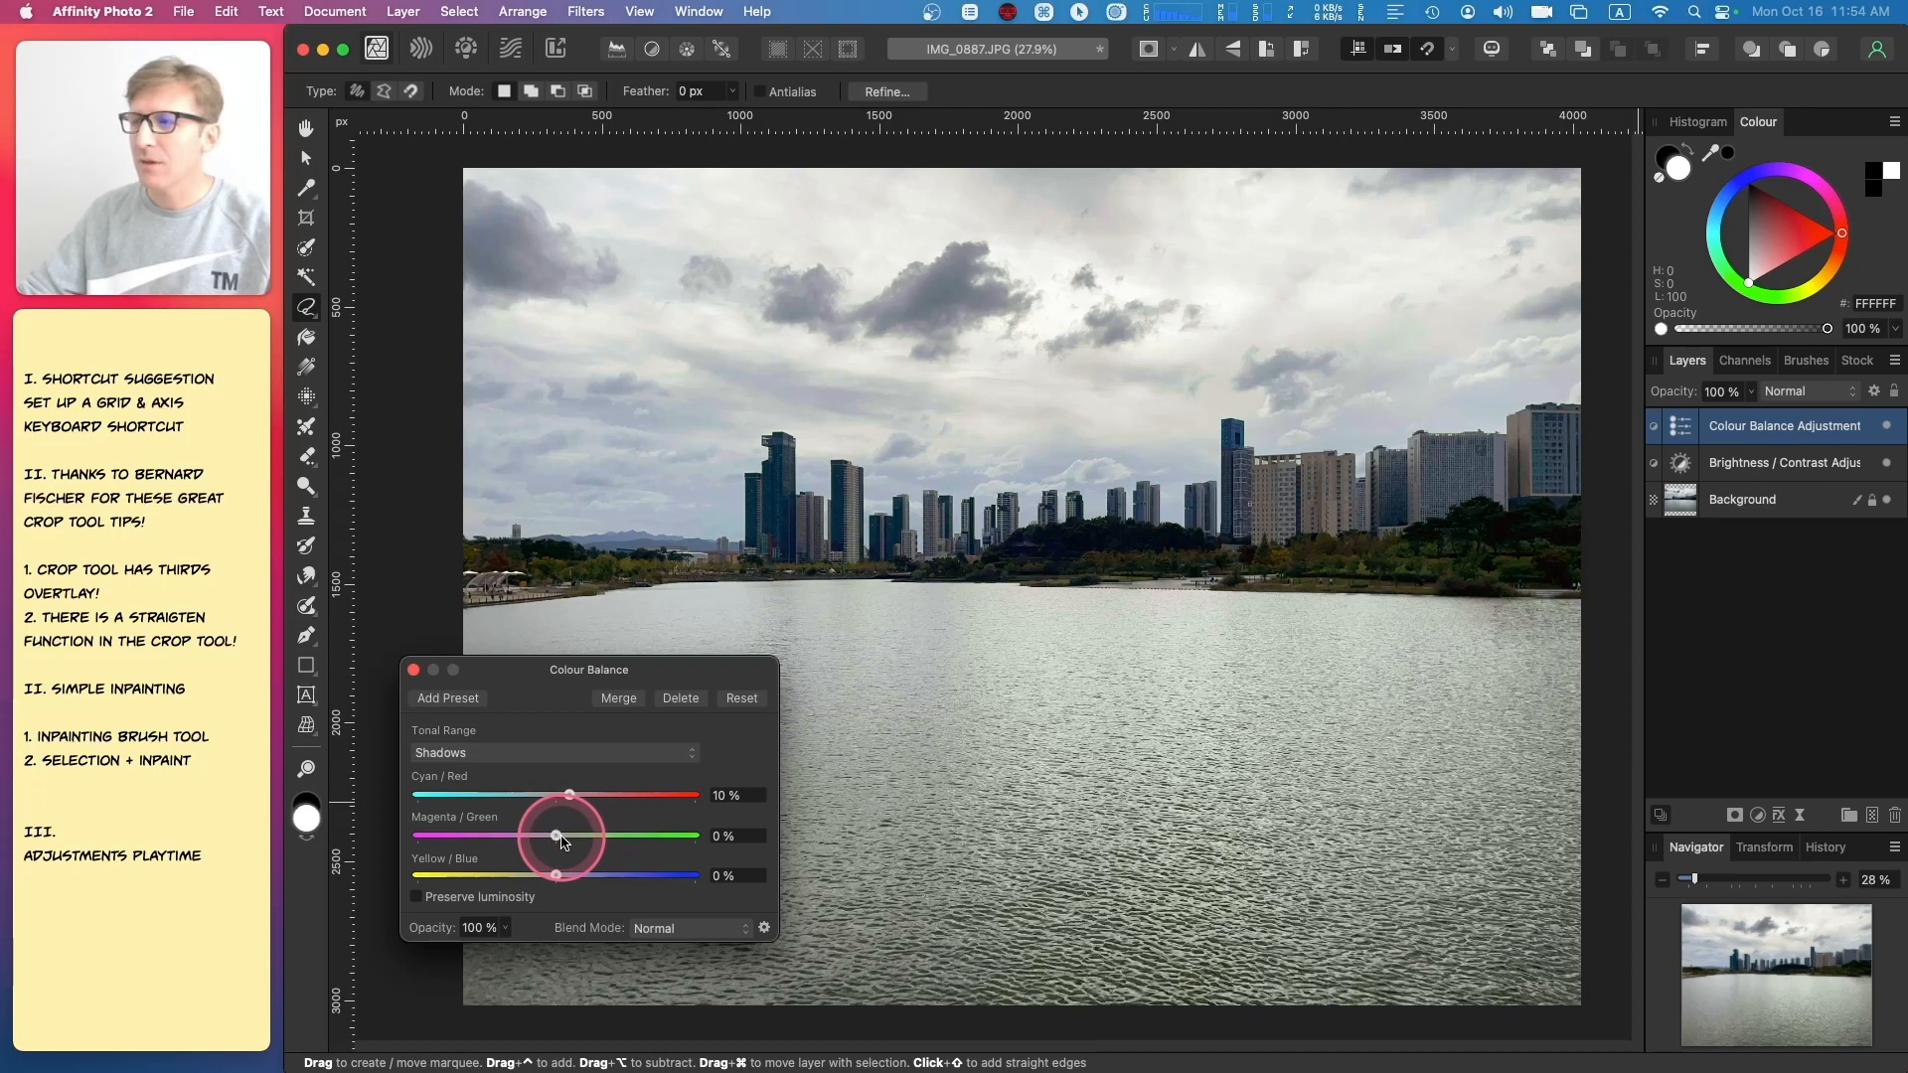
left_click(413, 670)
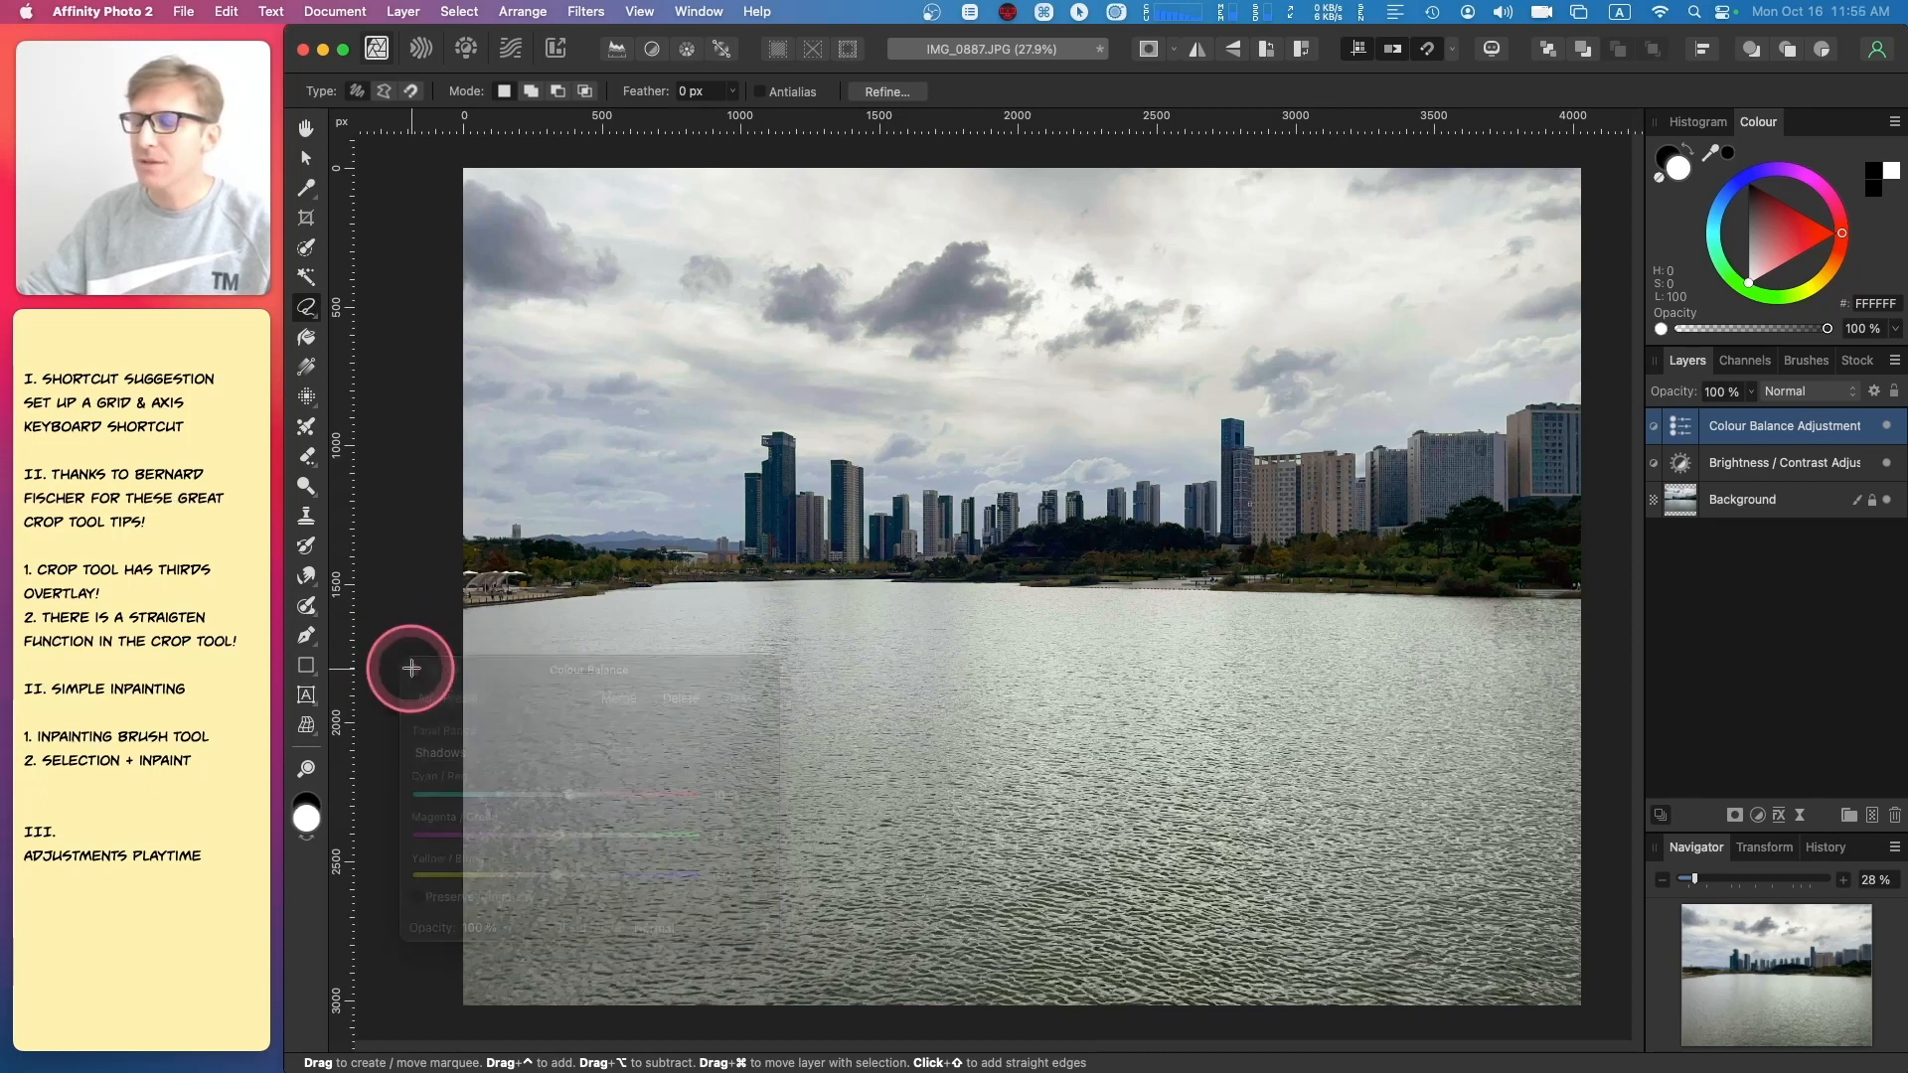
- Add a Vibrance adjustment, set both Vibrance and Saturation to 15%, and close its settings
left_click(1757, 815)
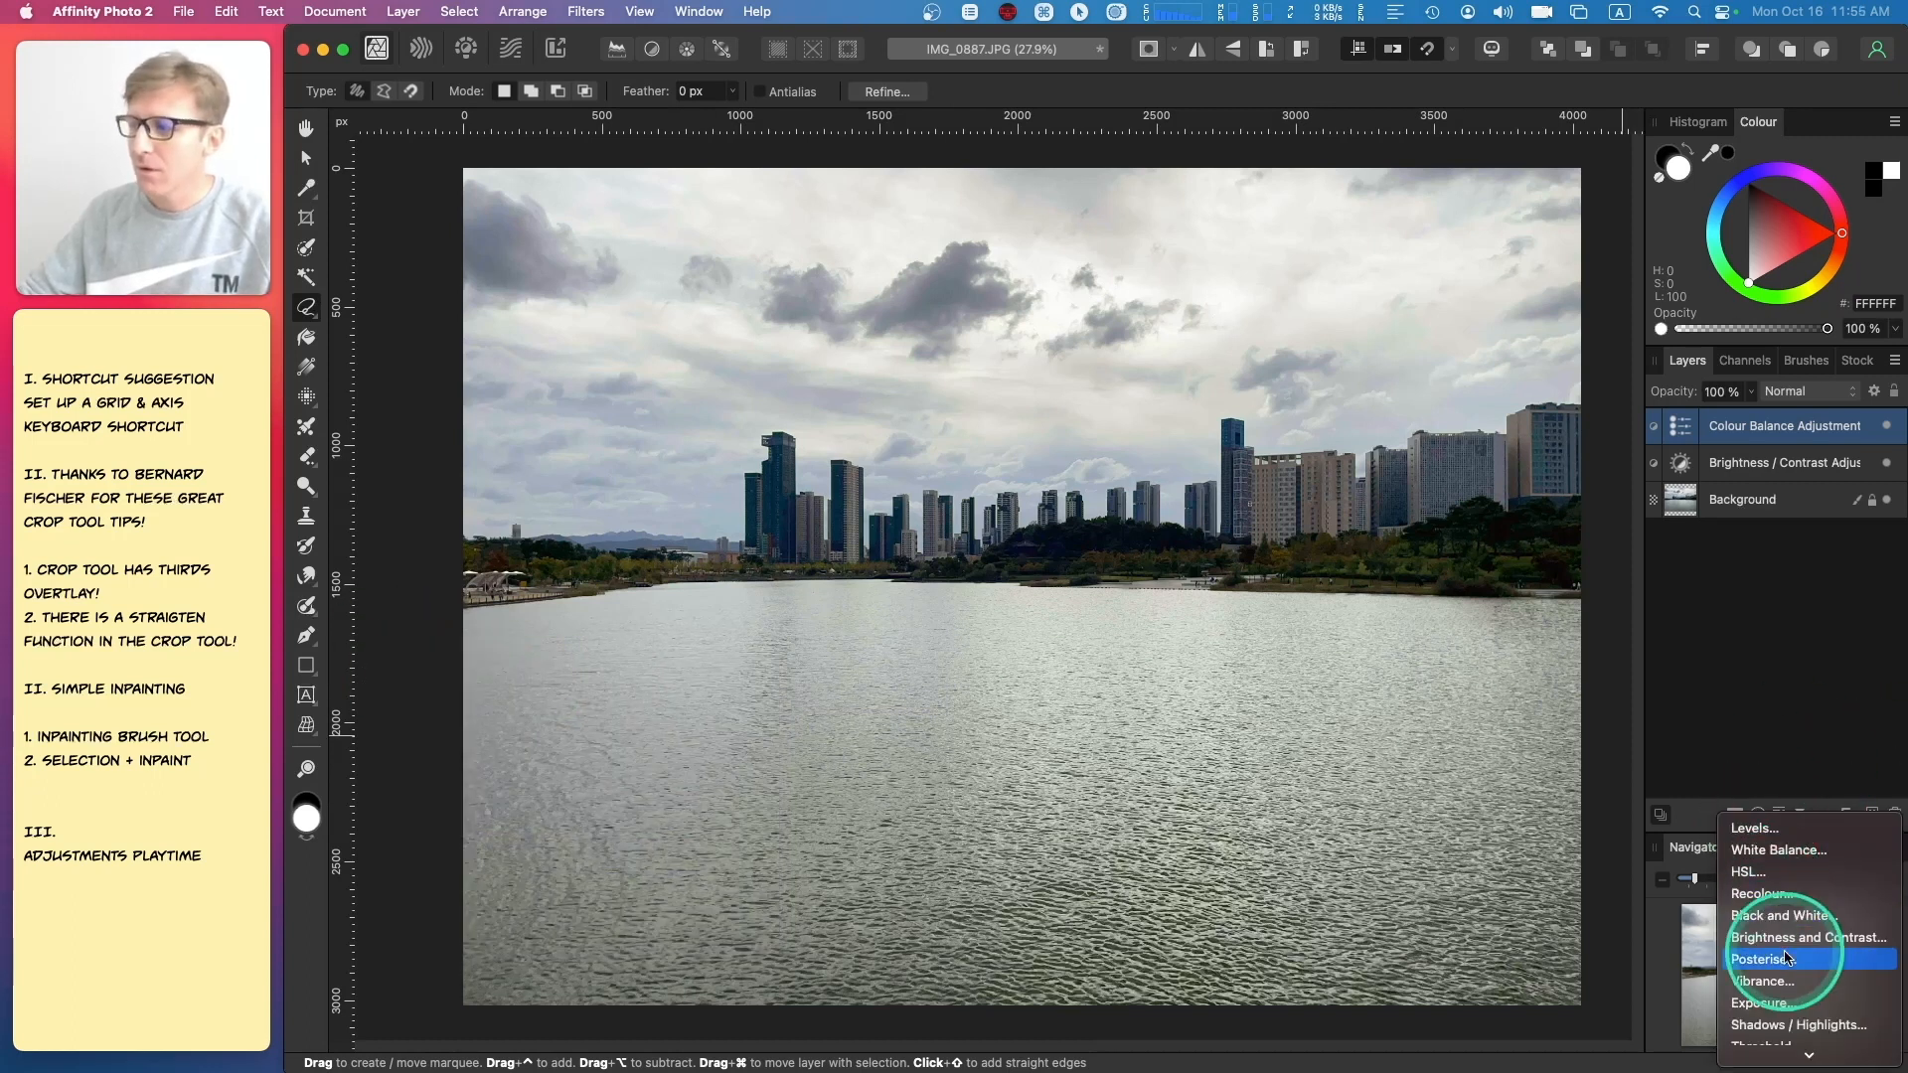
left_click(1789, 983)
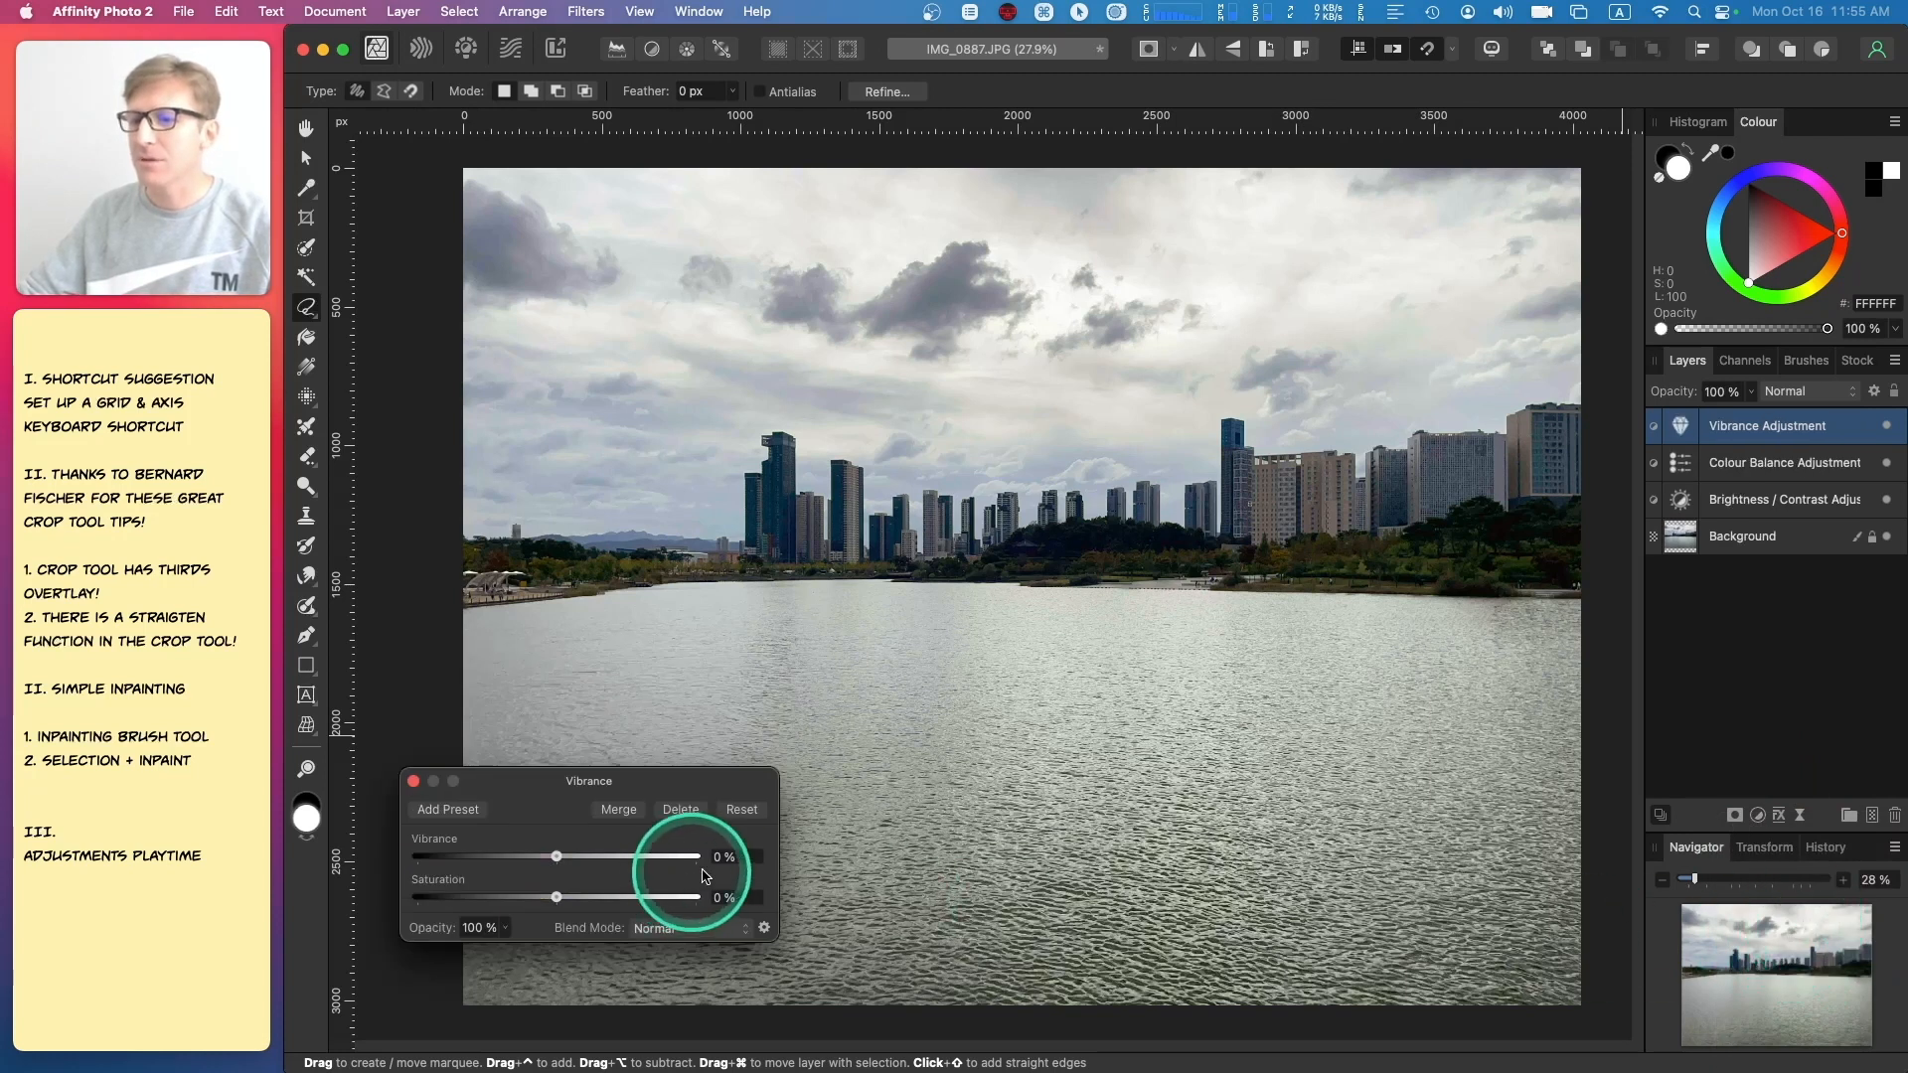
left_click_drag(555, 857, 716, 903)
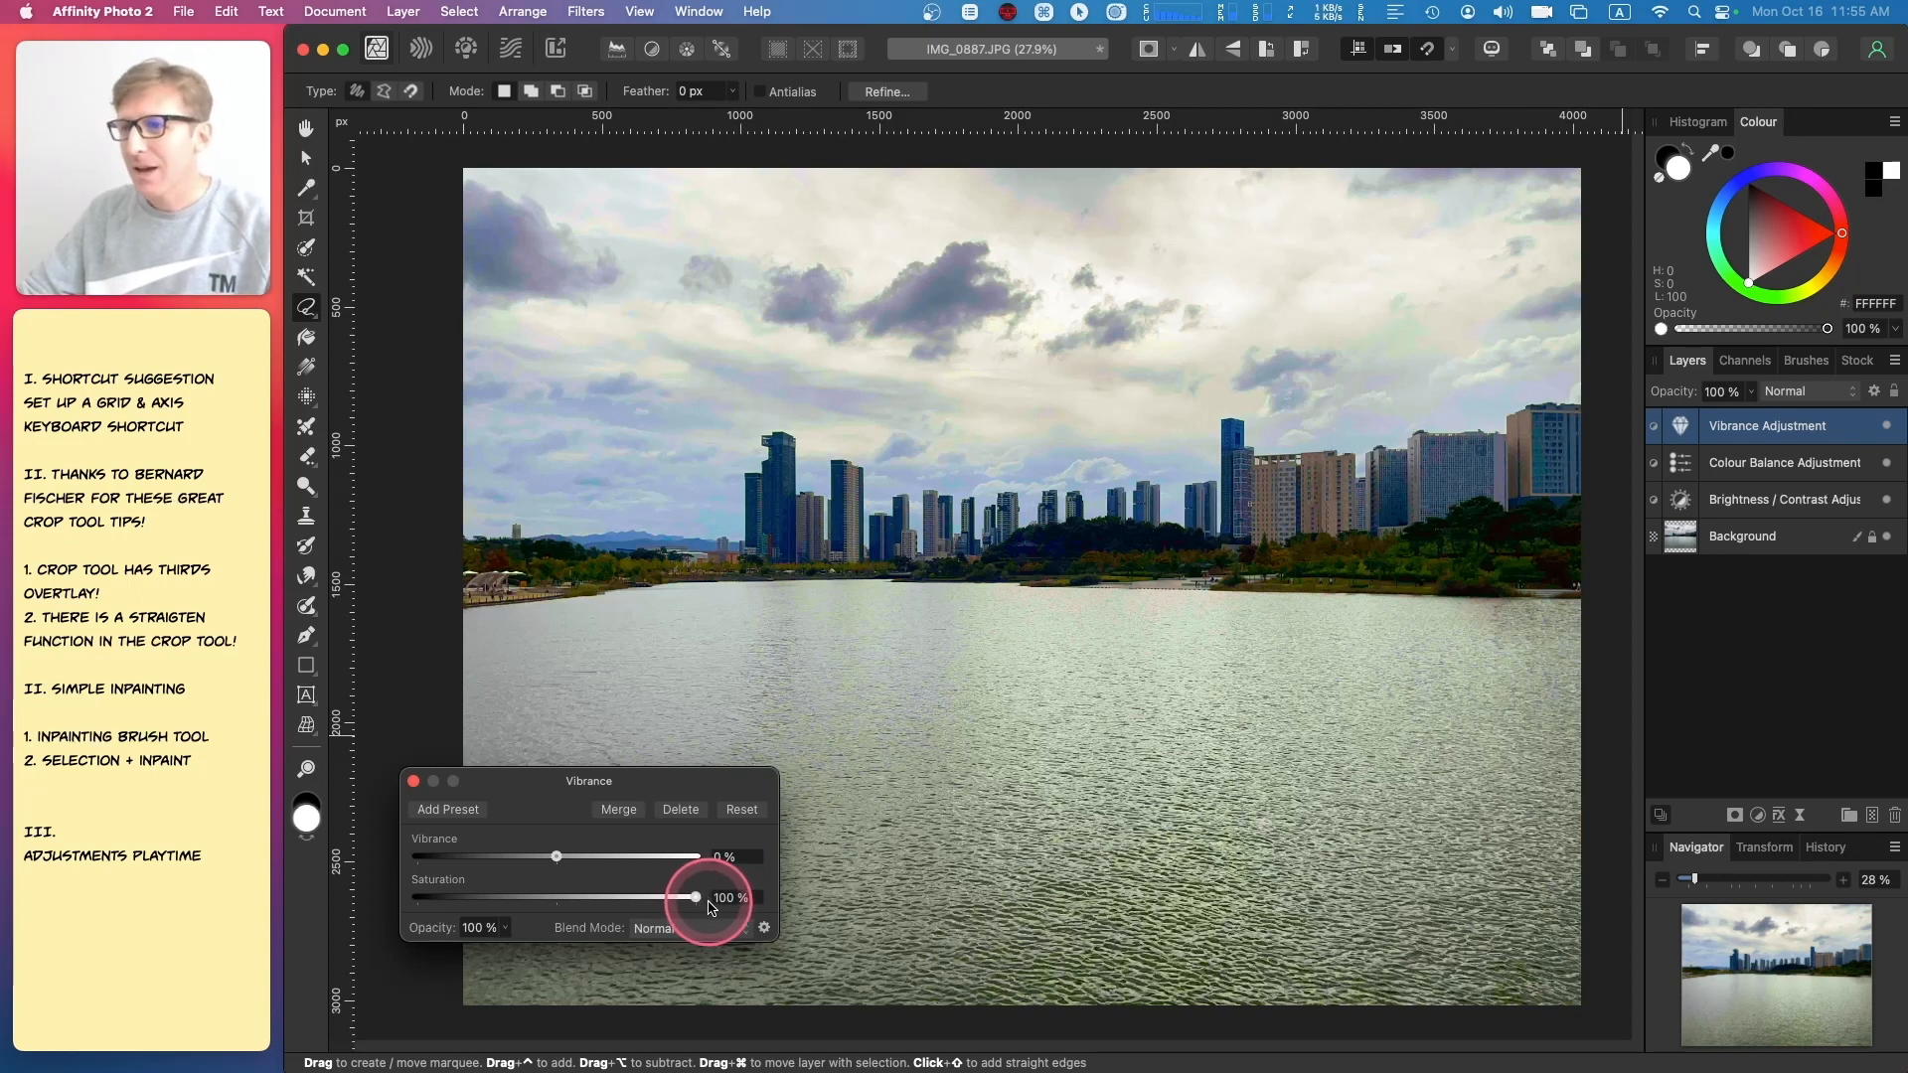
left_click_drag(730, 906, 594, 912)
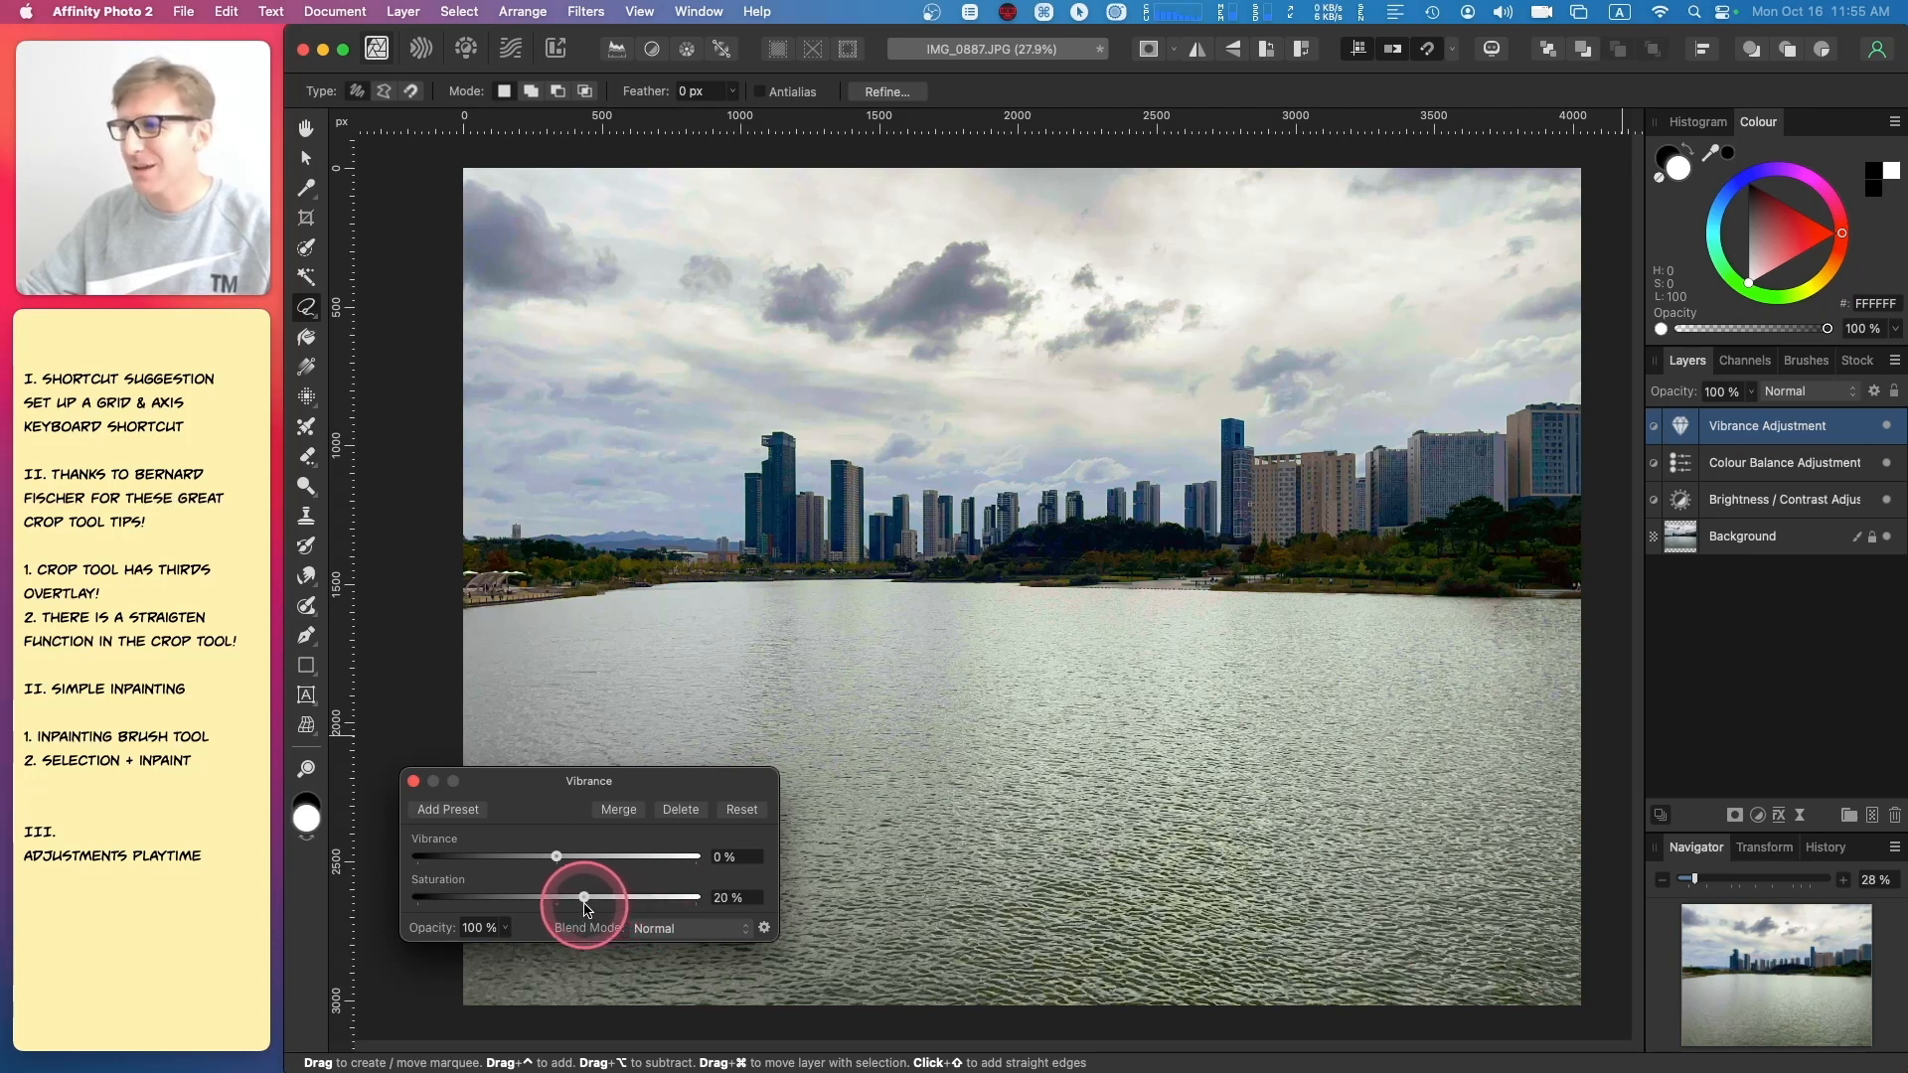
left_click_drag(557, 857, 571, 870)
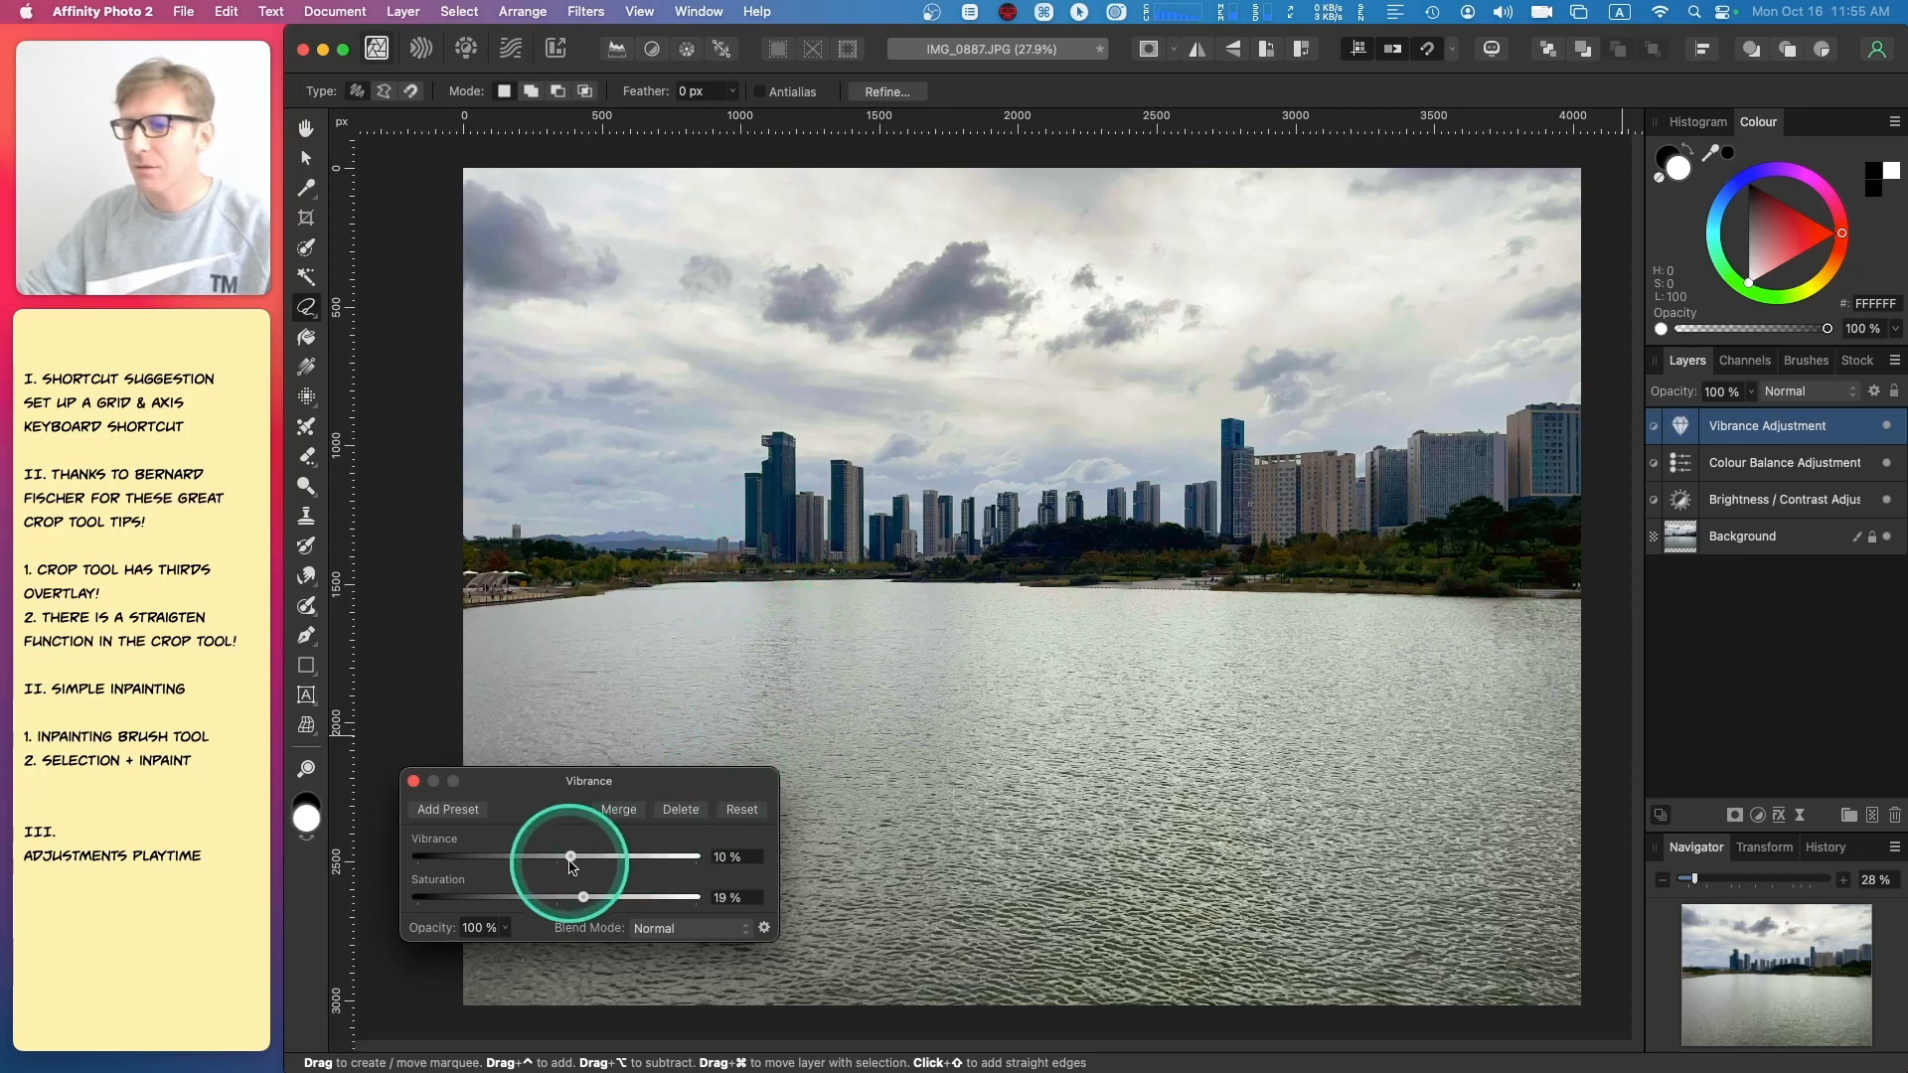
left_click_drag(572, 858, 575, 858)
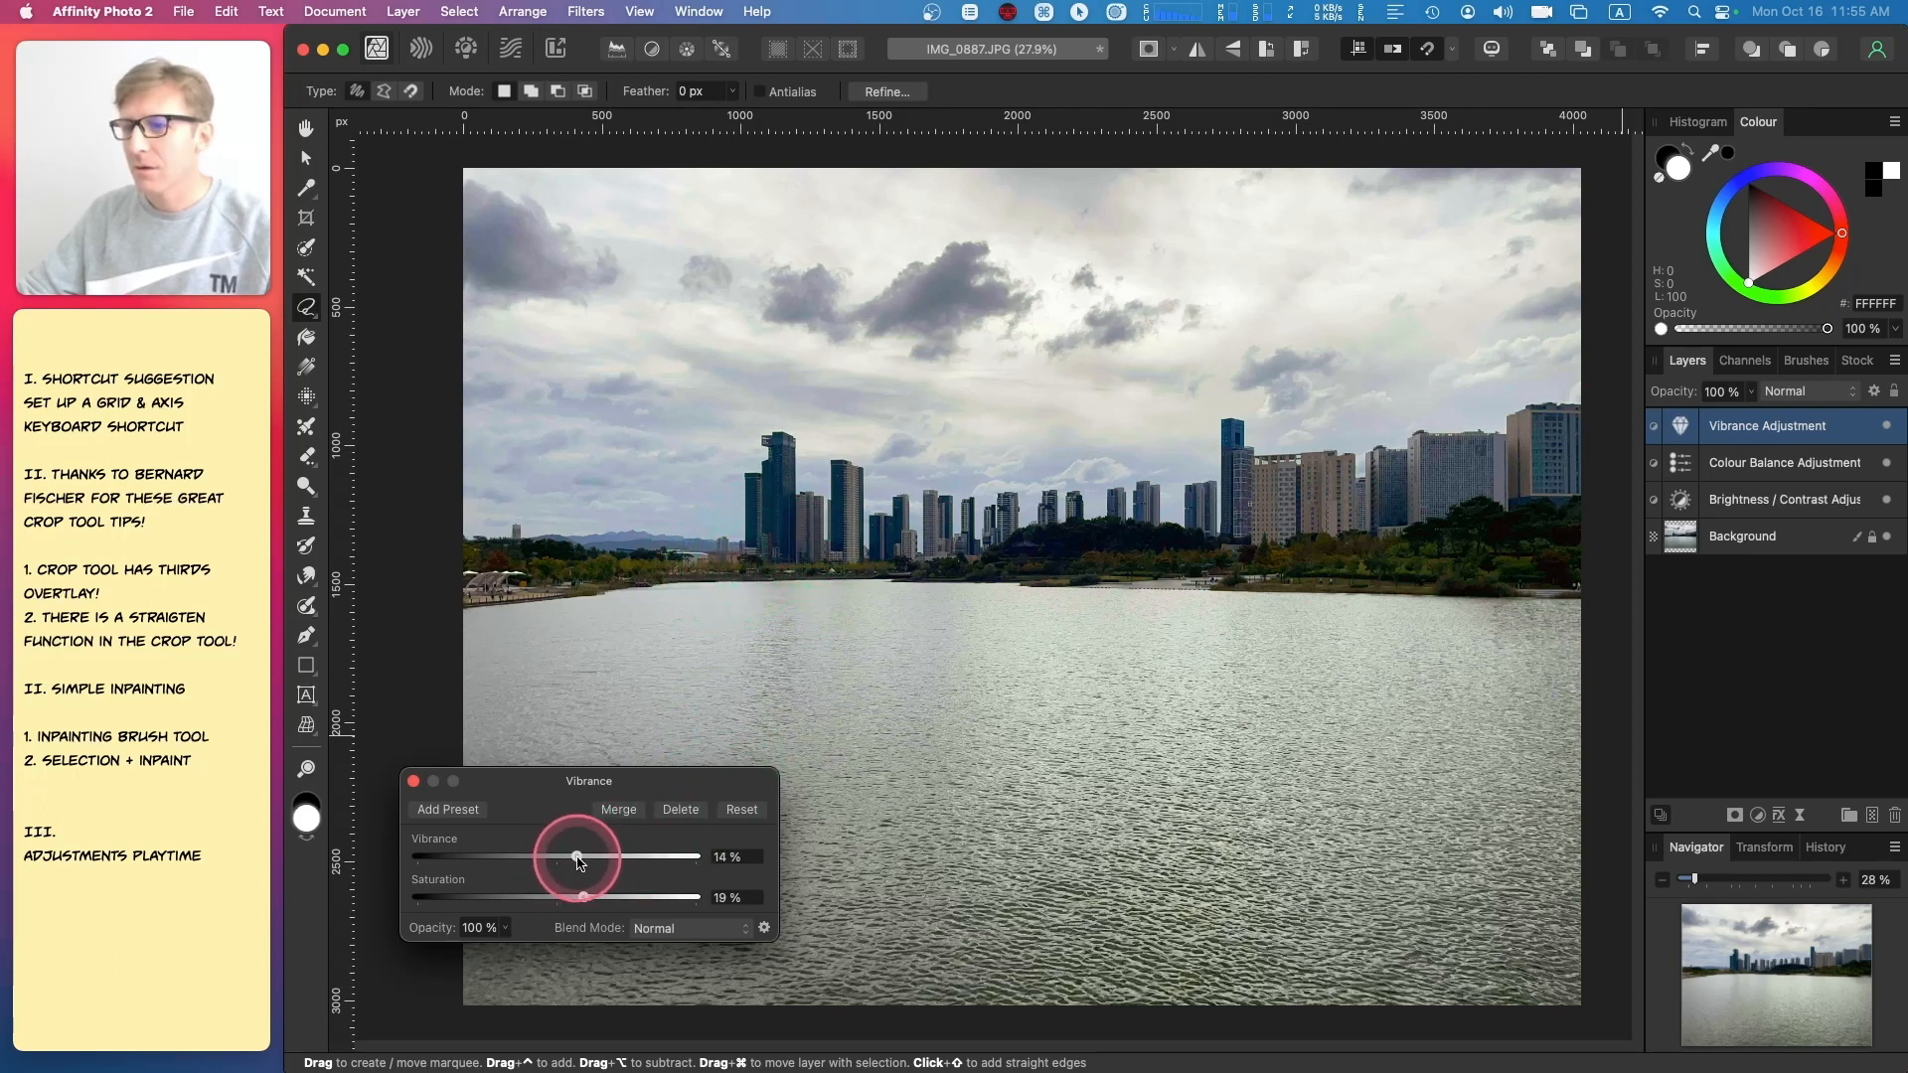
left_click_drag(580, 863, 585, 898)
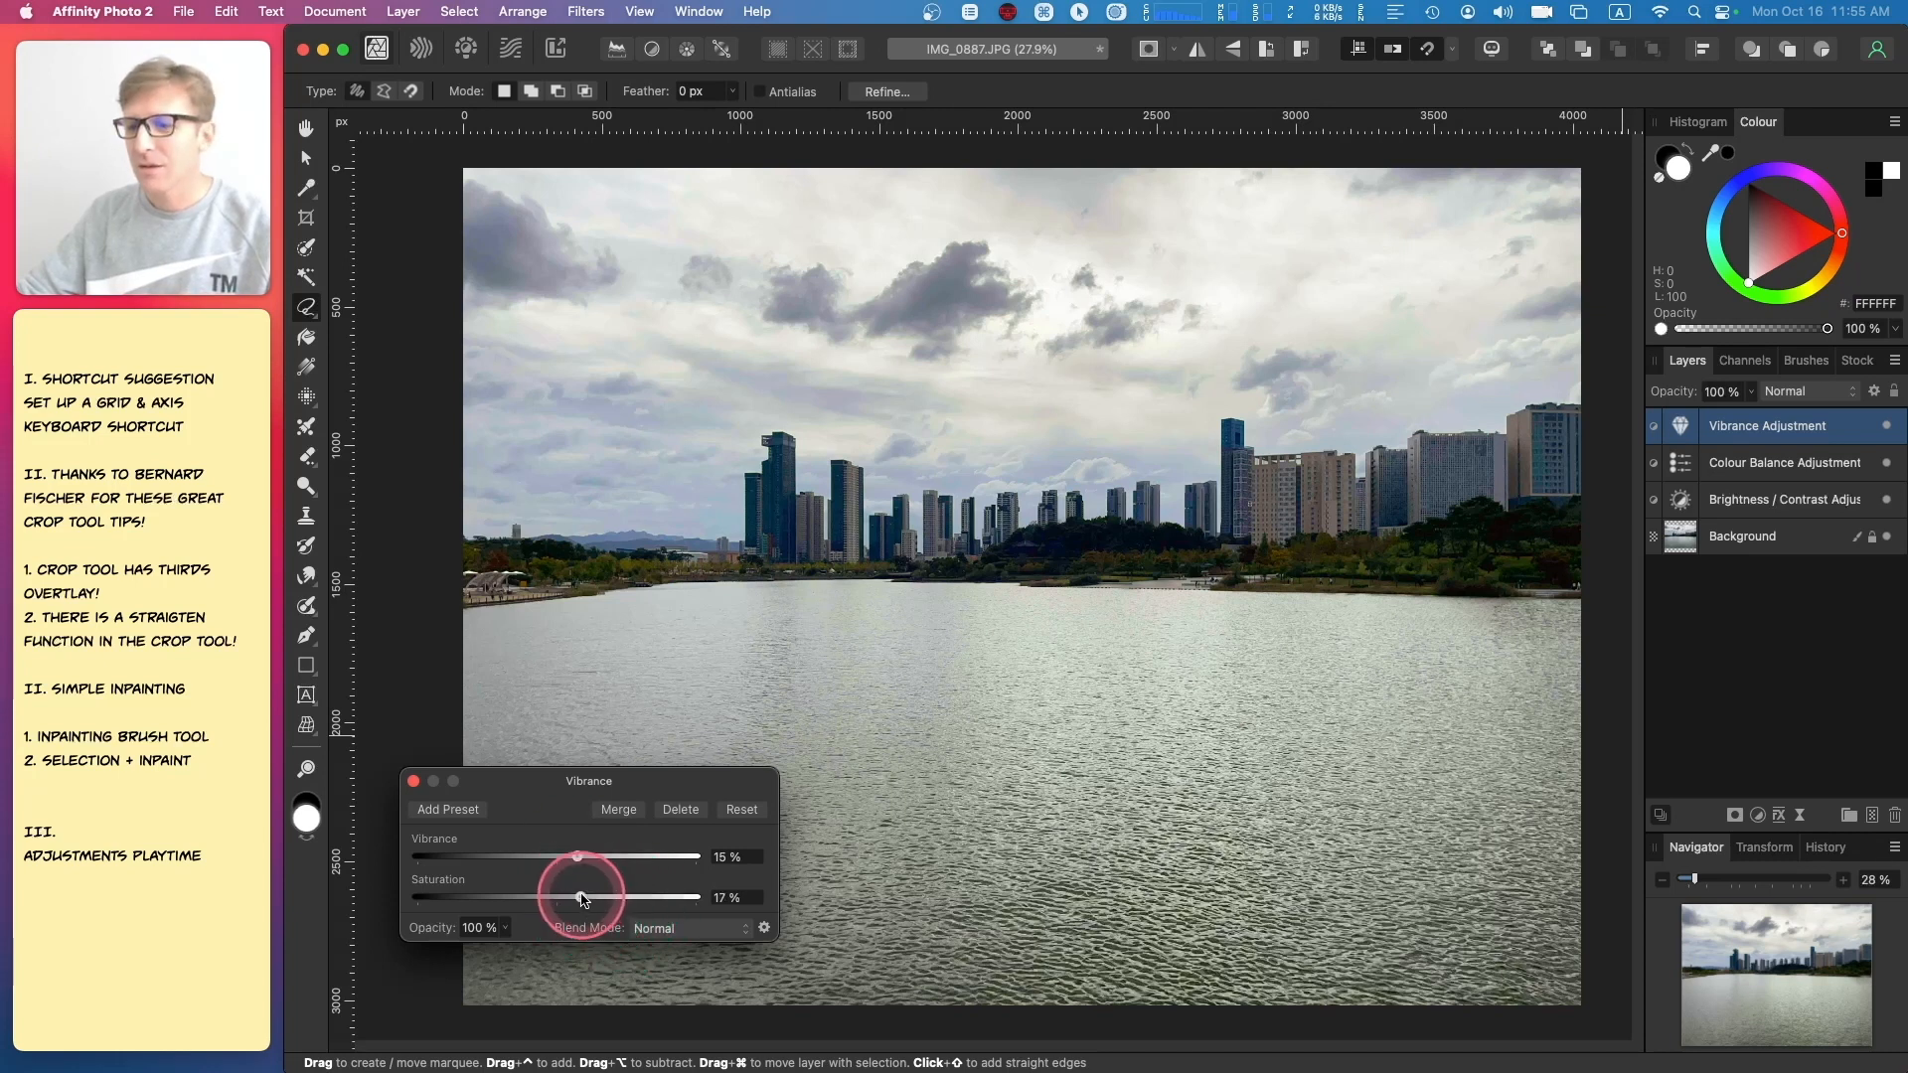
left_click_drag(582, 899, 581, 899)
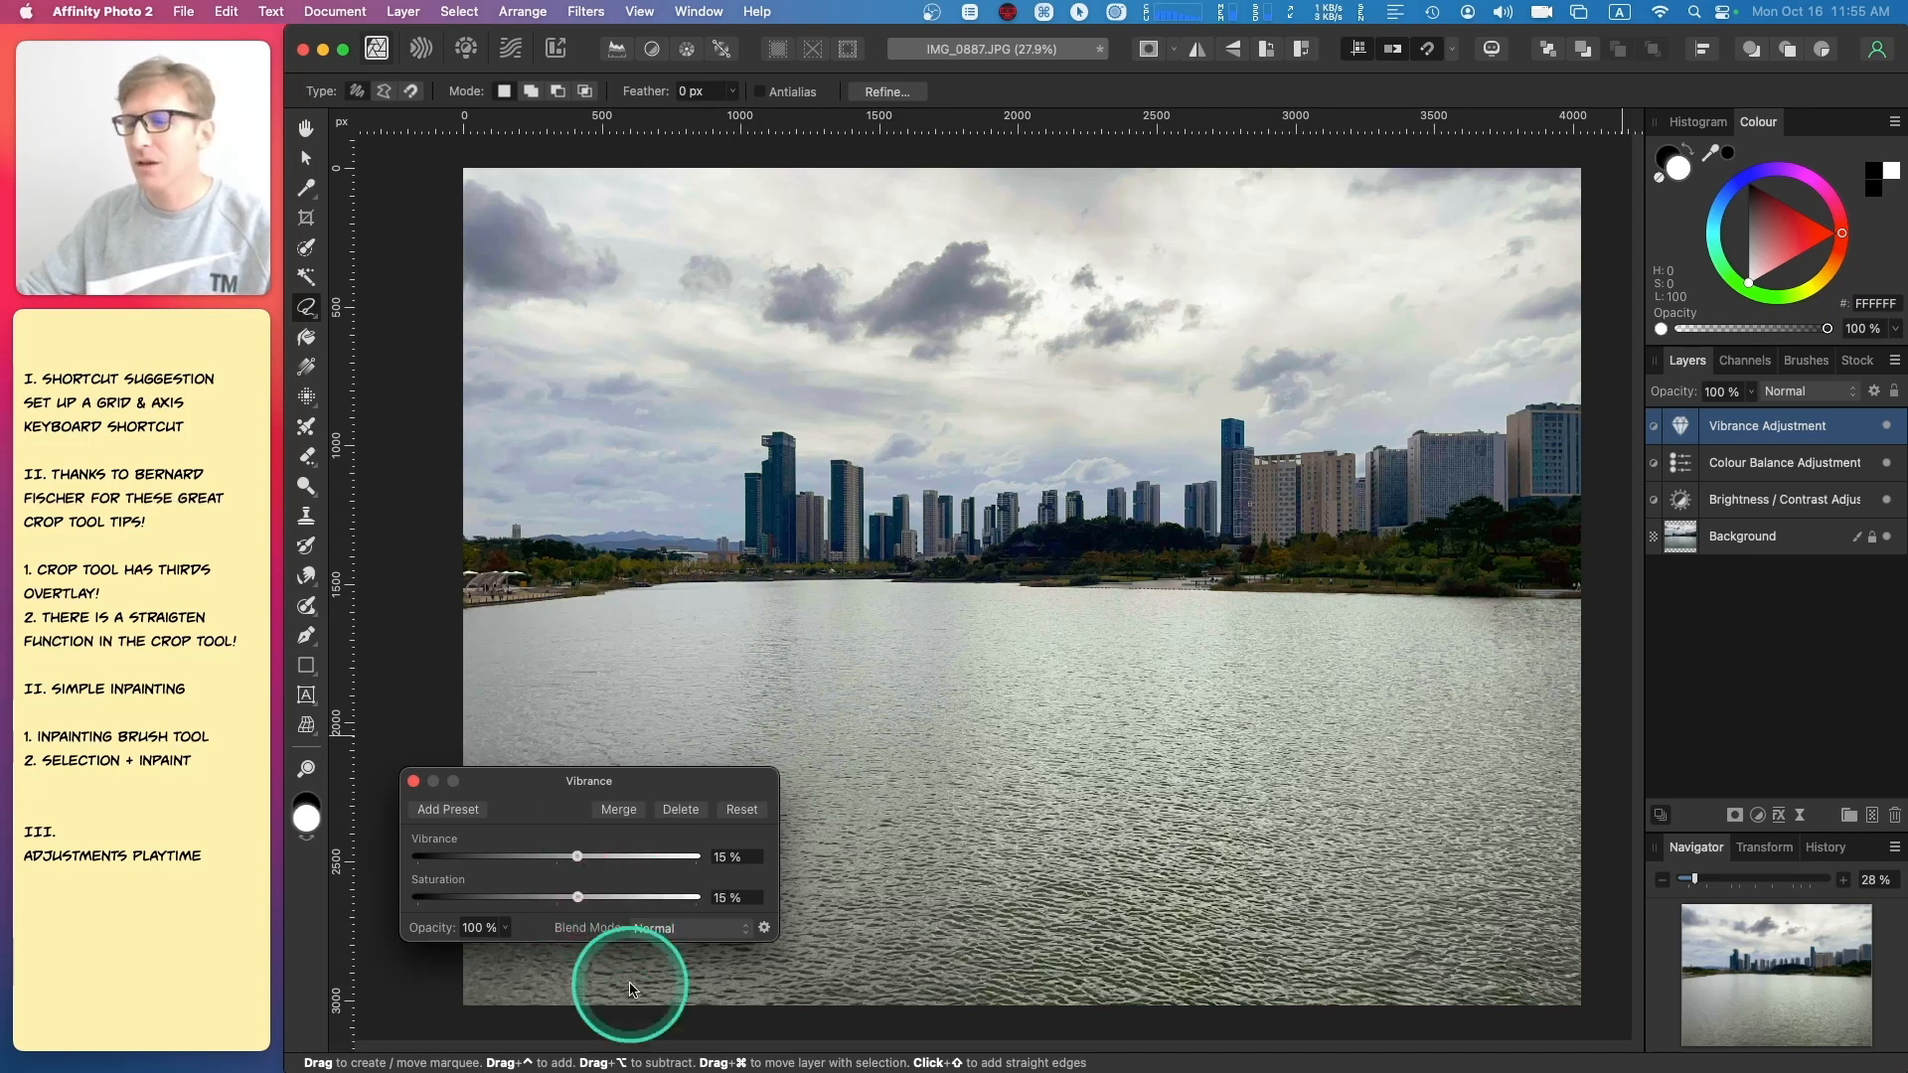
left_click(413, 781)
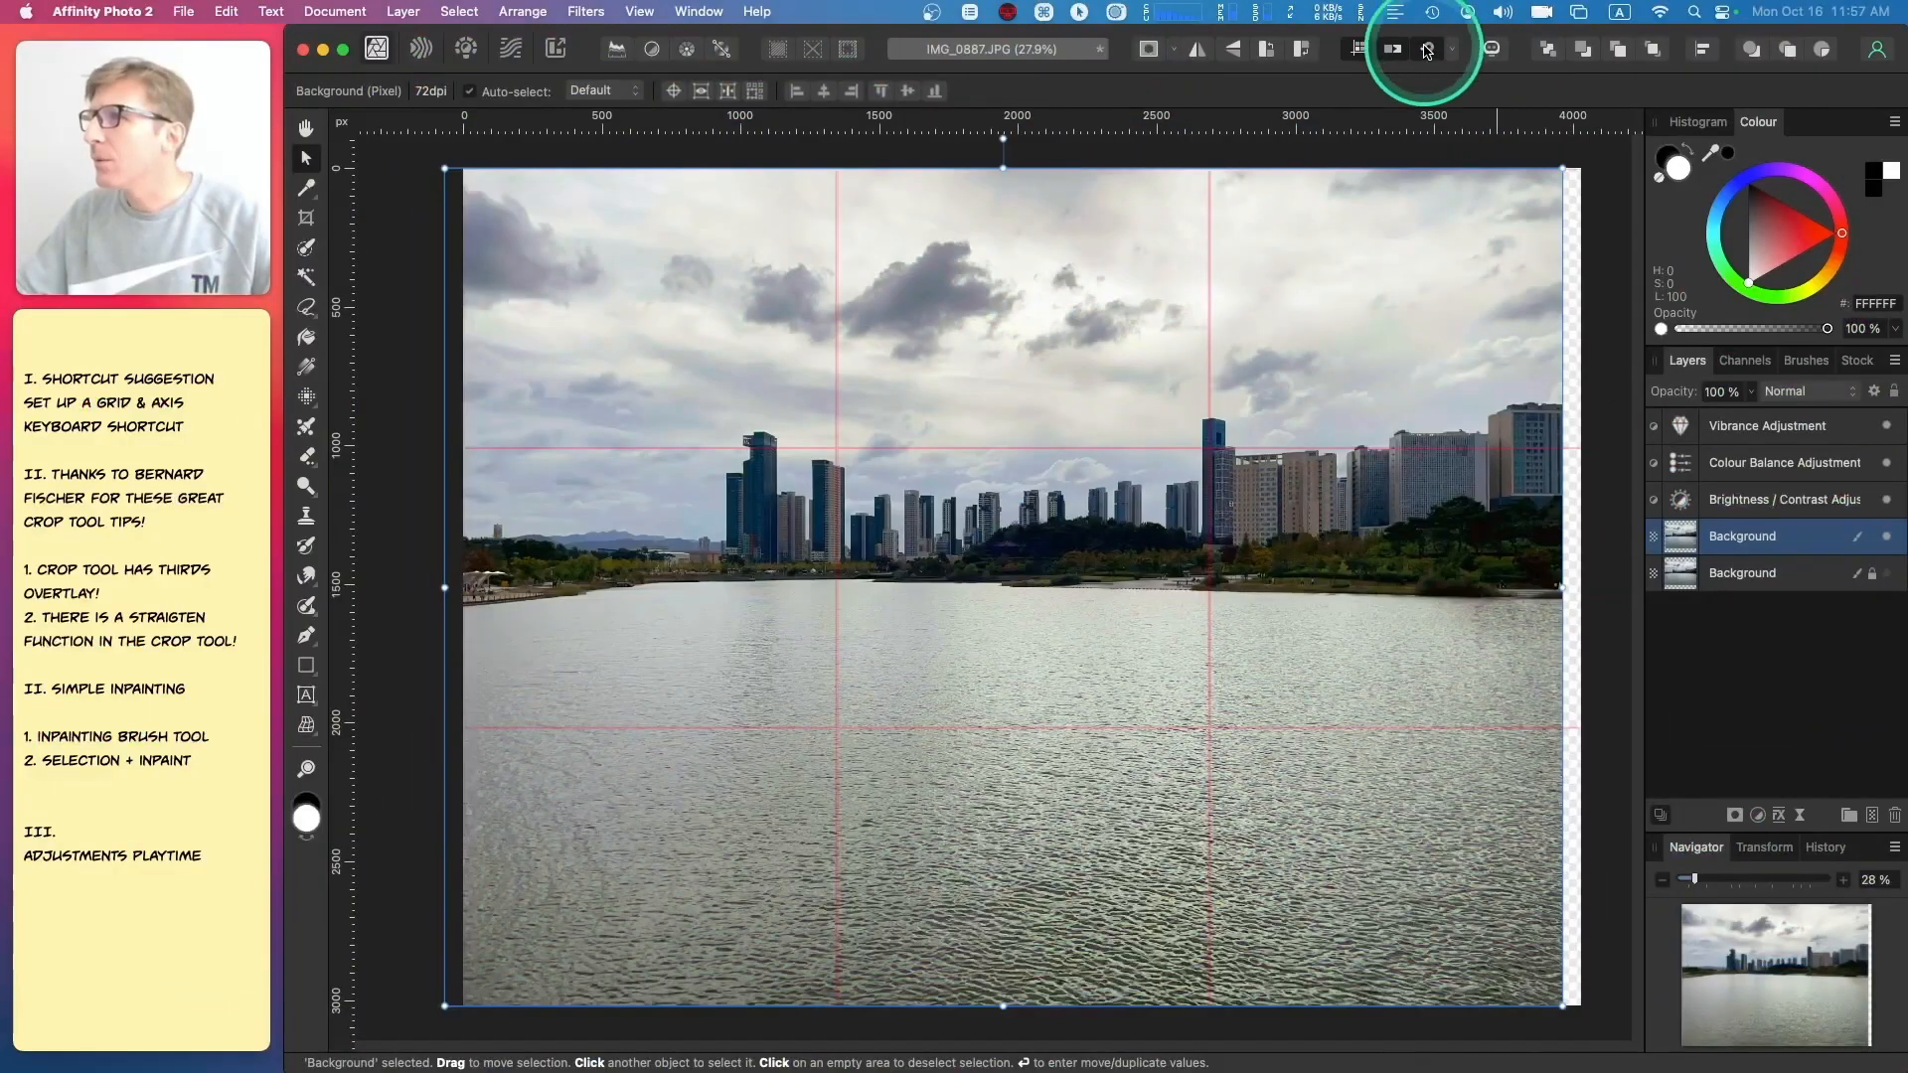
- Shift the Background copy slightly down and left beneath the thirds grid, and inspect the tall tower and neighbouring buildings at 100% zoom
left_click_drag(1375, 453, 1362, 465)
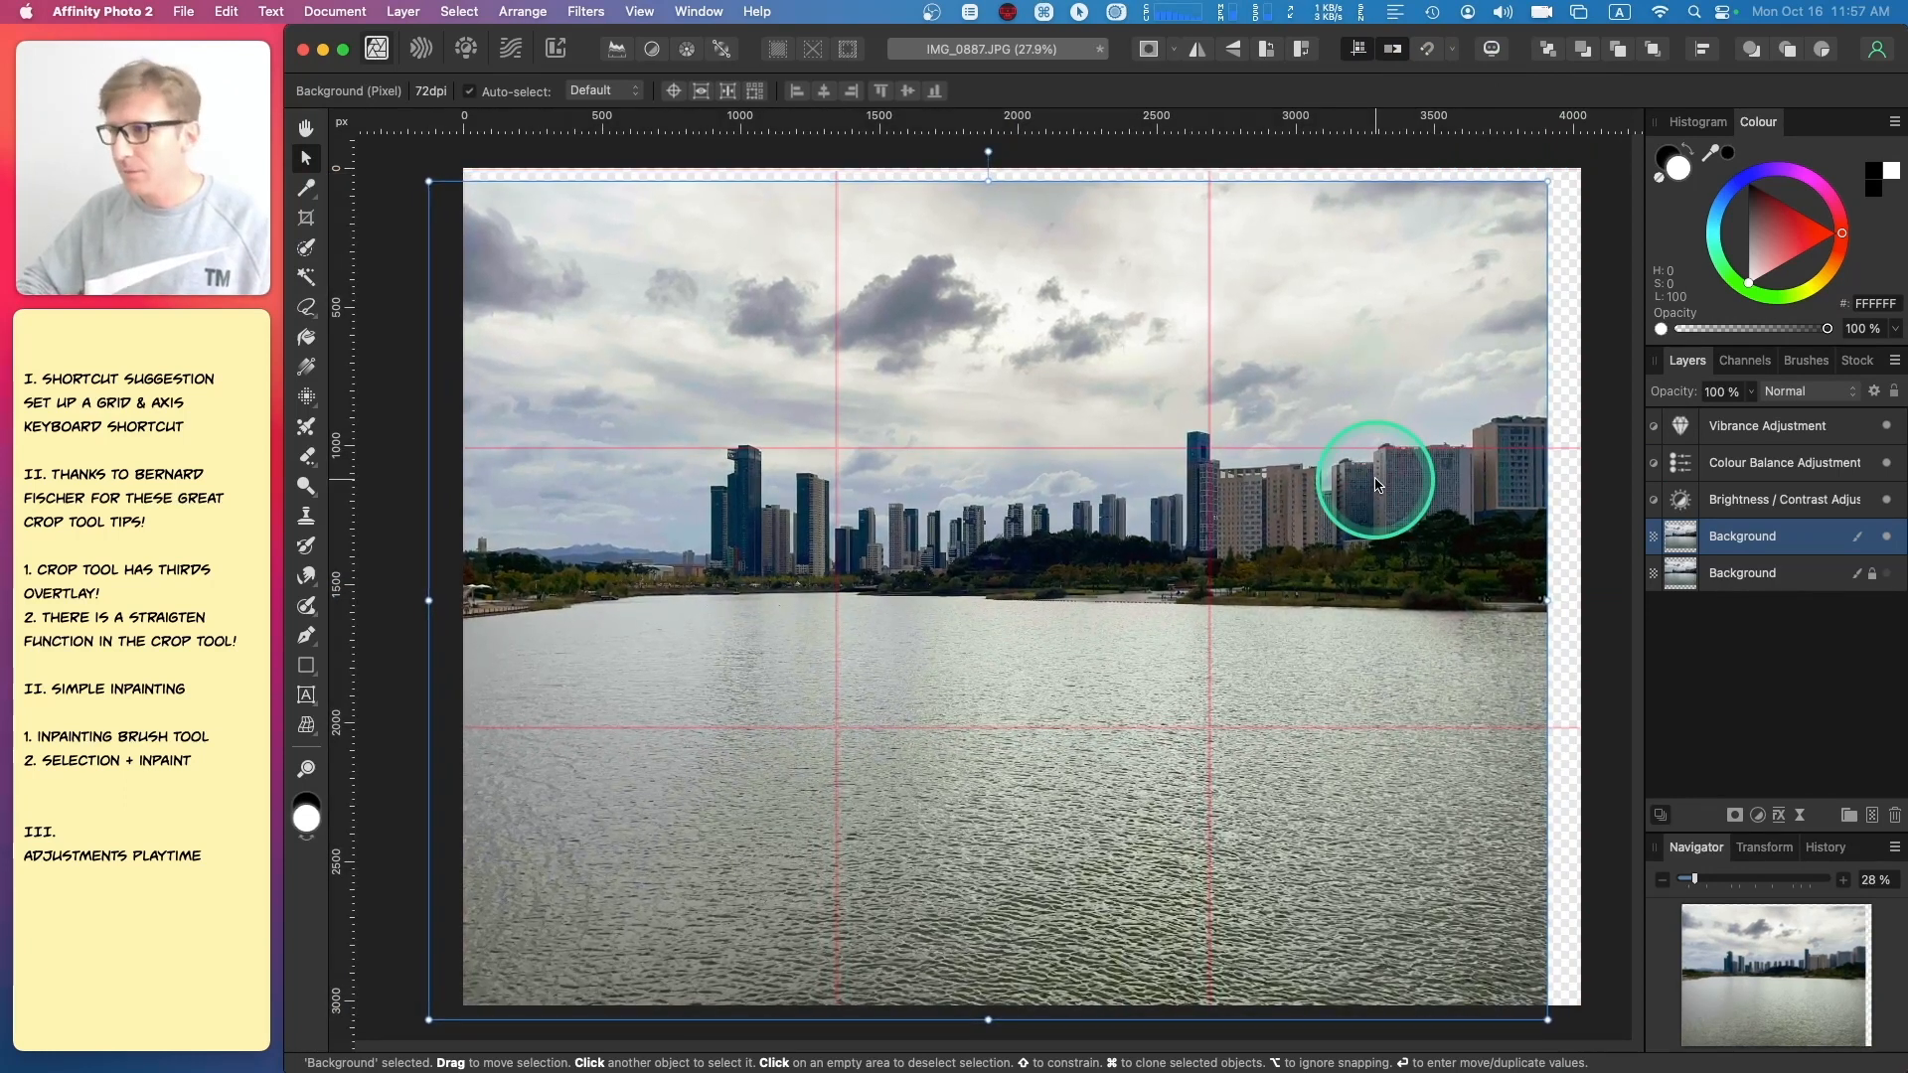
key("super+equal")
key("super+equal")
key("super+equal")
key("super+equal")
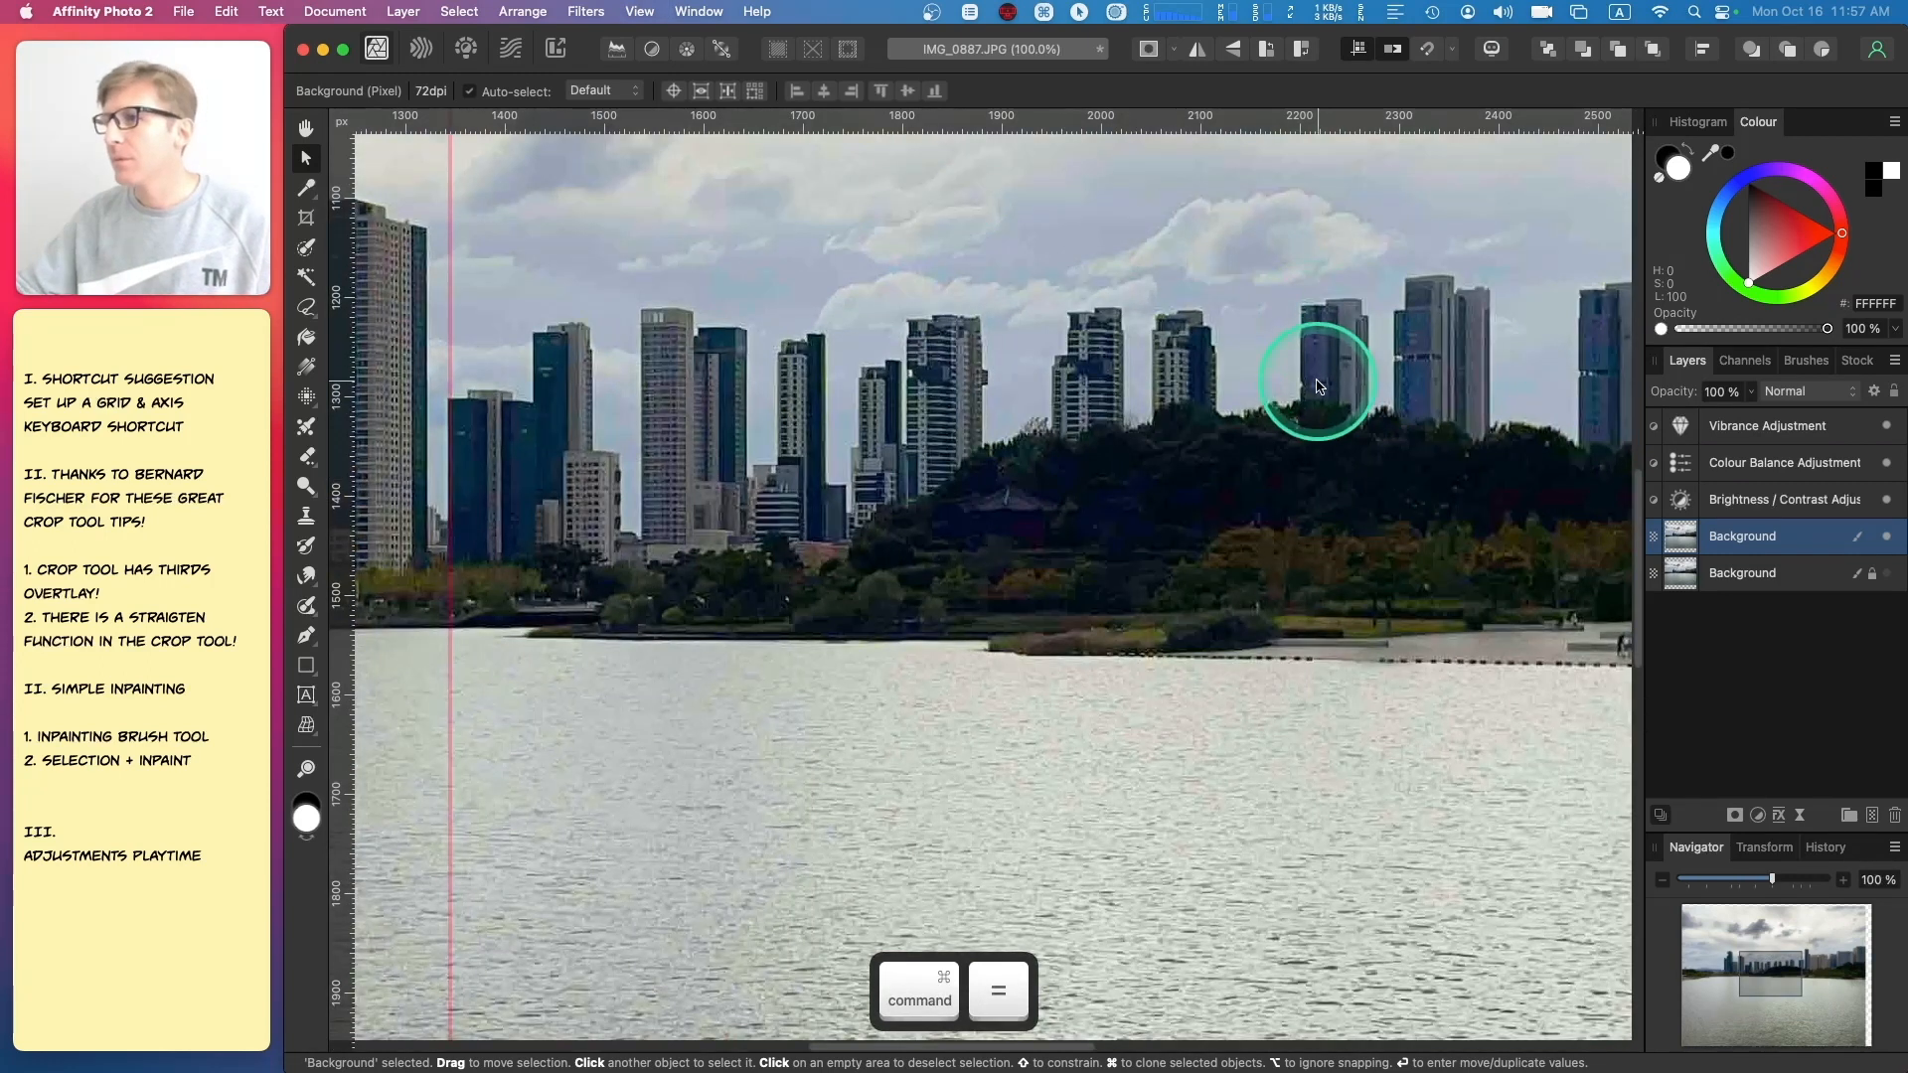
key("space")
left_click_drag(1332, 364, 344, 605)
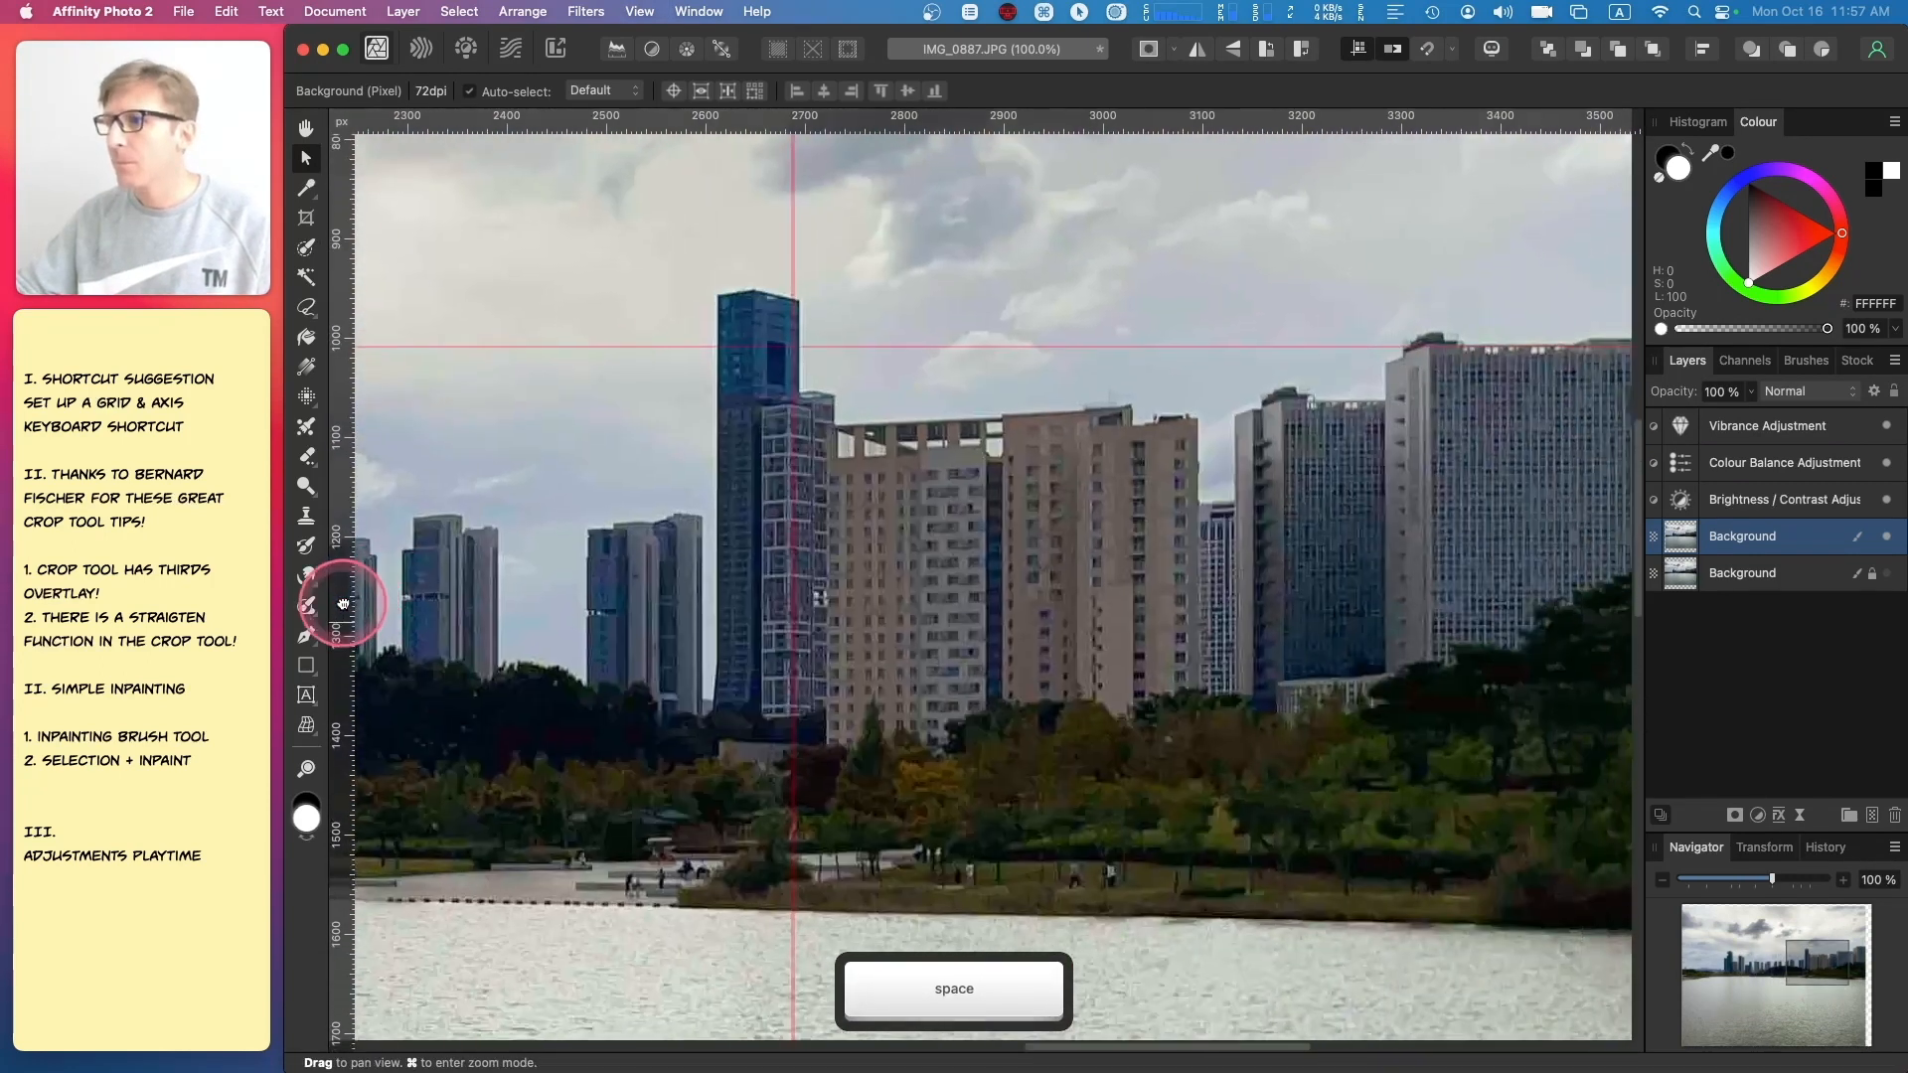
left_click_drag(1307, 332, 1120, 450)
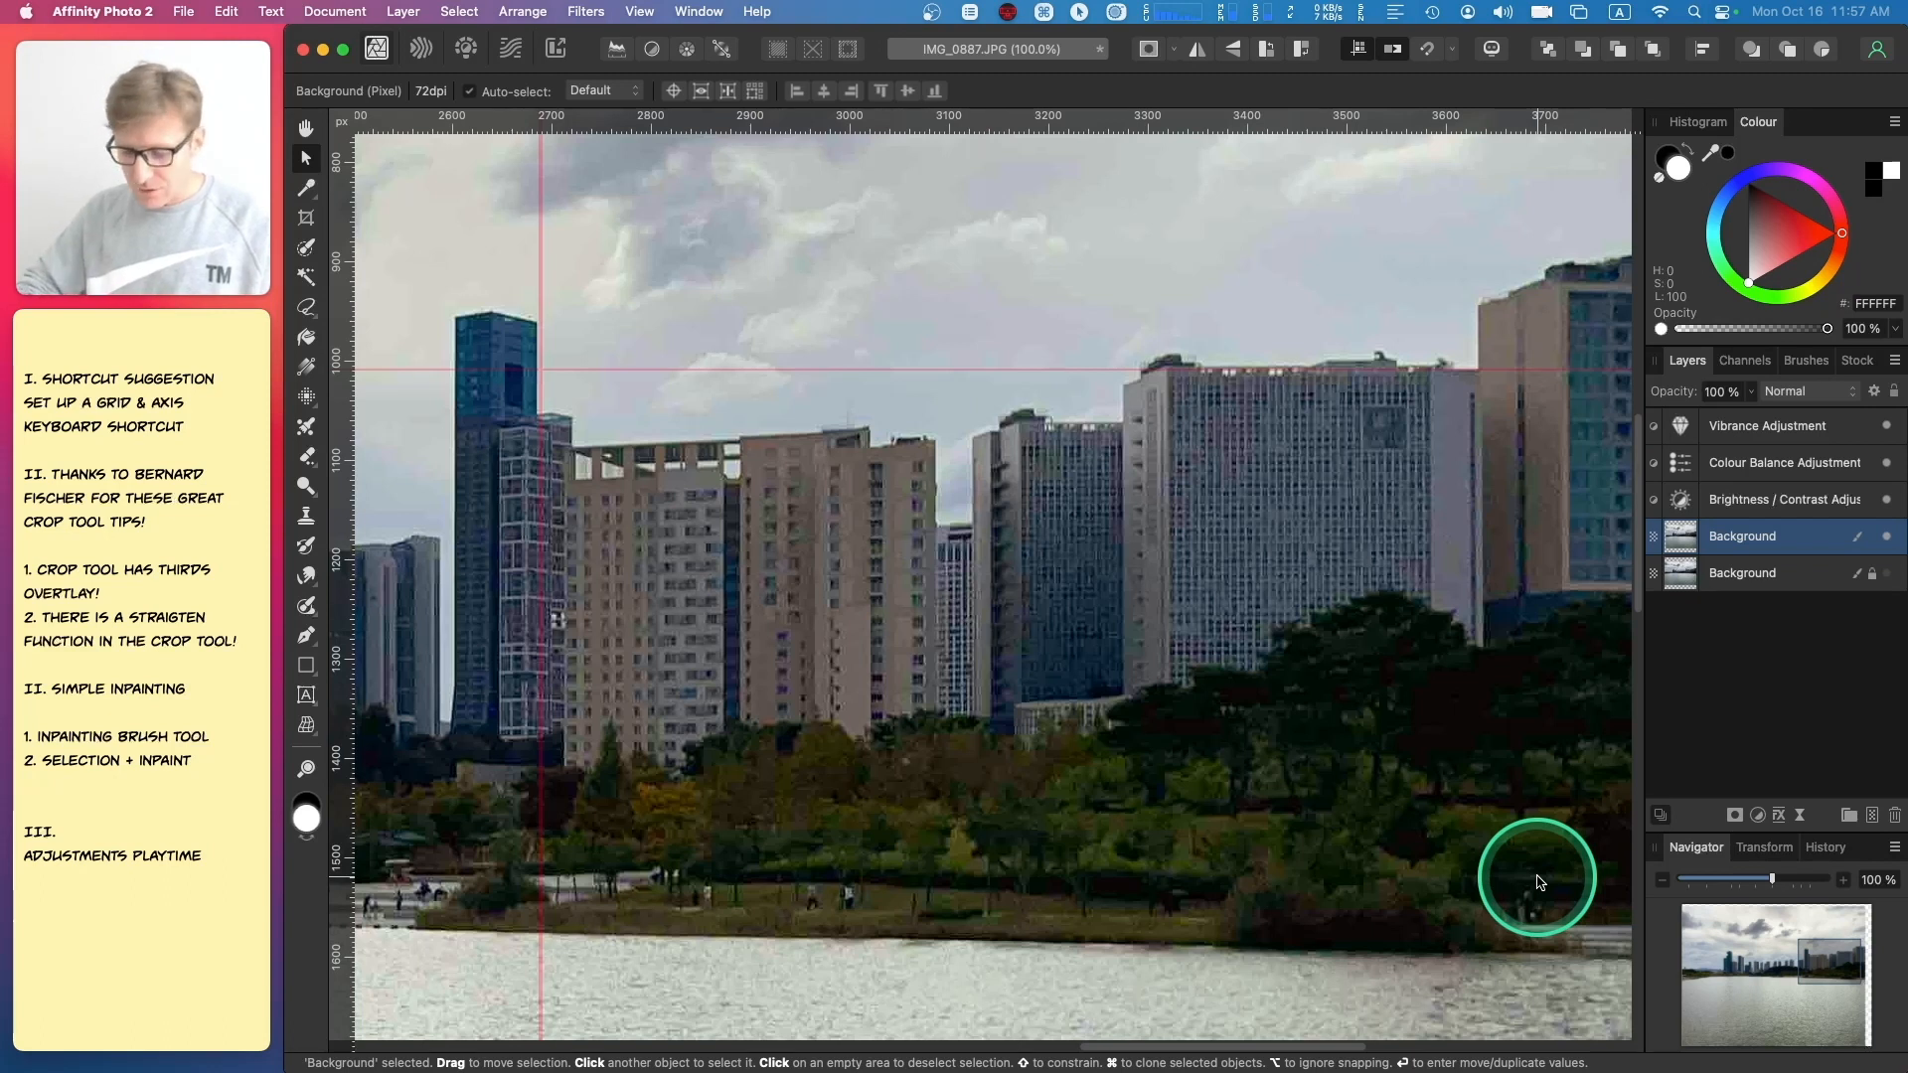
key("super+0")
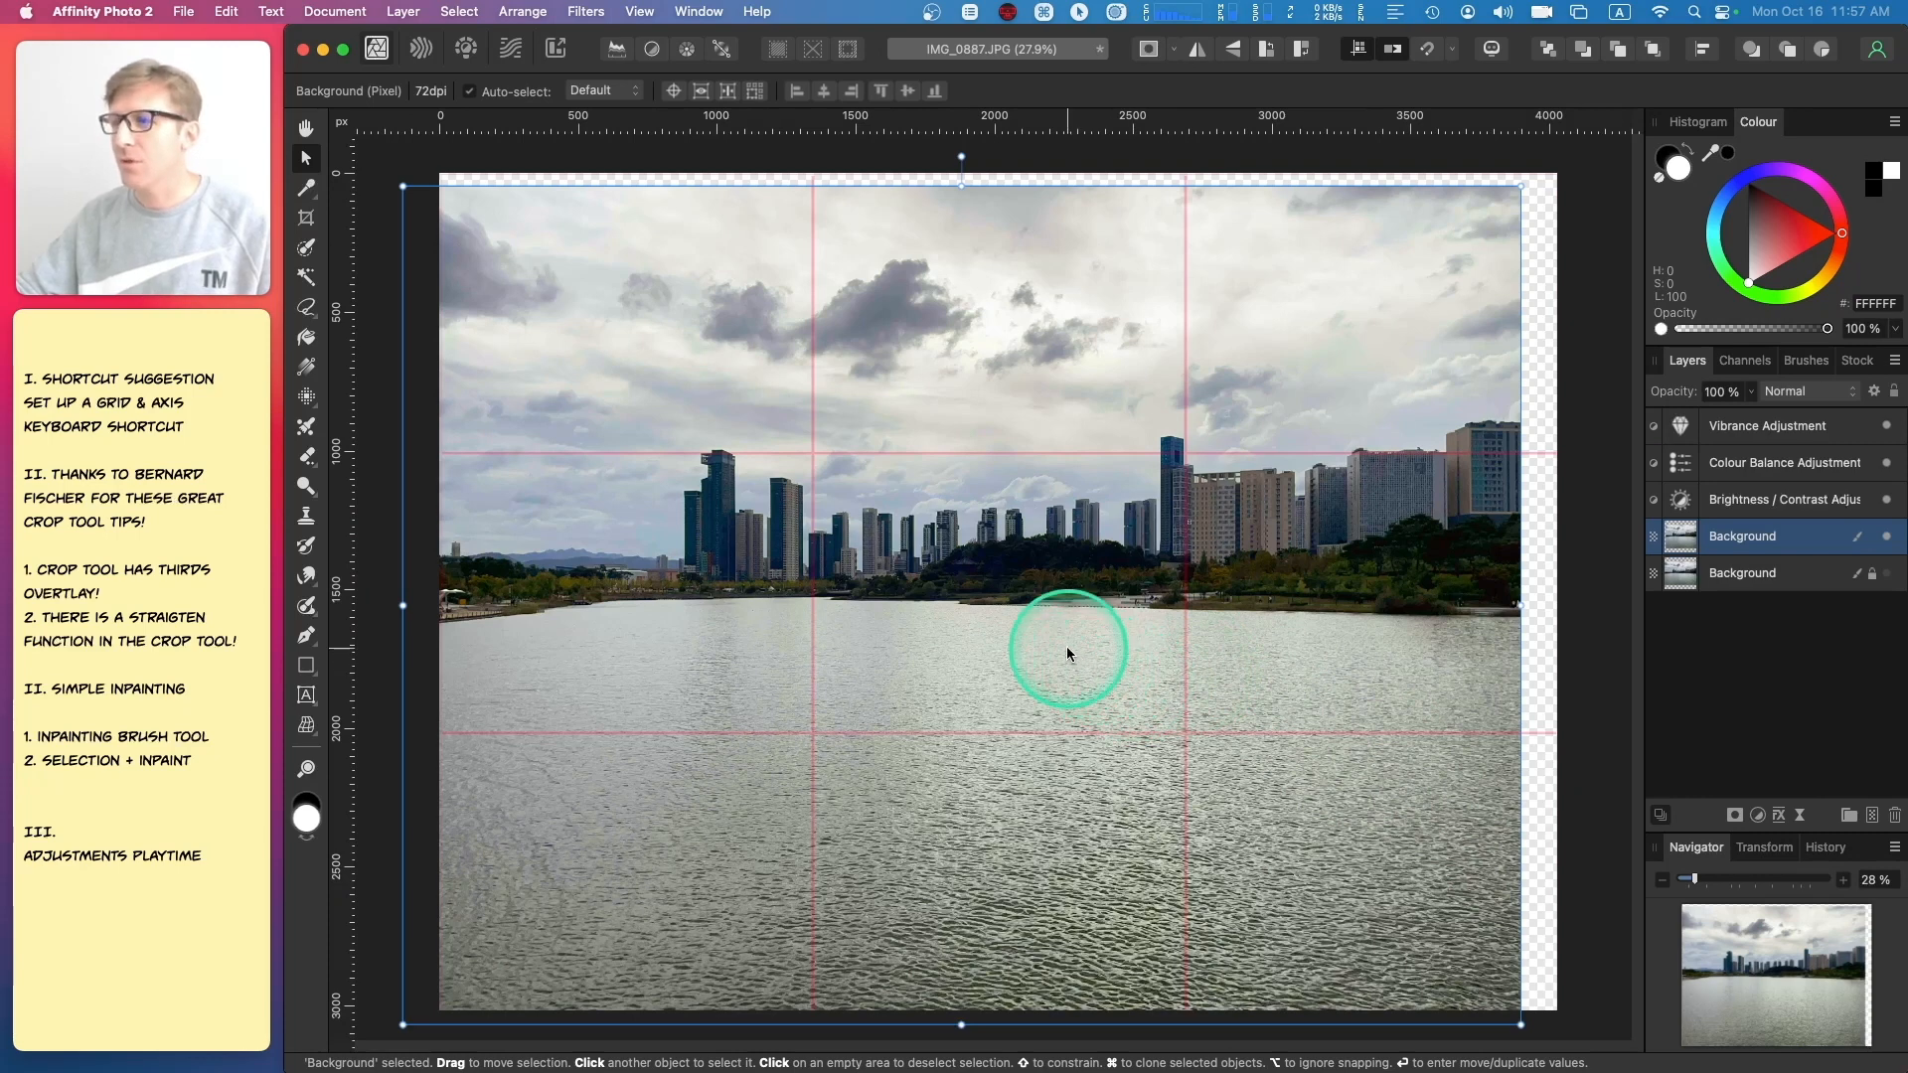
- Reposition the Background copy so the tall tower sits near the right-hand thirds line, and shrink it slightly from its lower-left corner
left_click_drag(1068, 651, 1077, 635)
left_click(836, 575)
left_click_drag(836, 574, 844, 558)
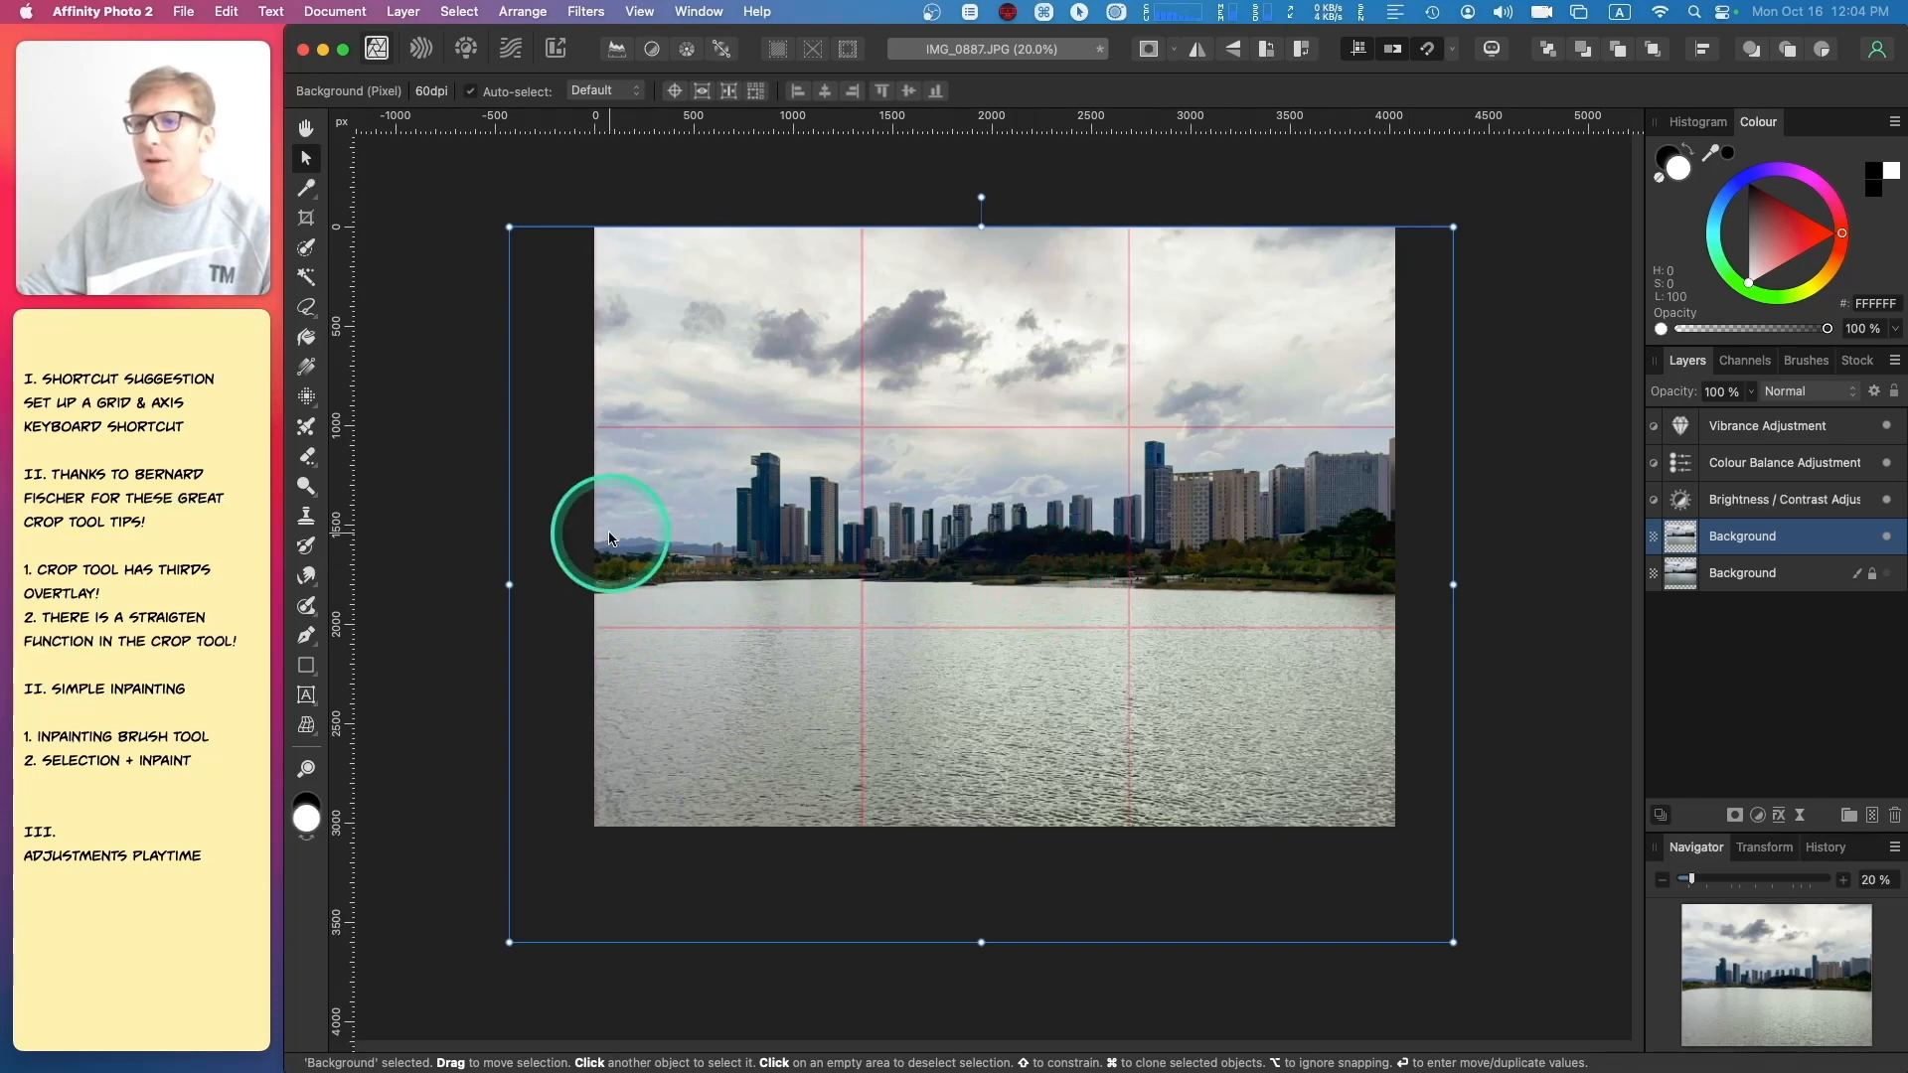
left_click_drag(1057, 609, 1050, 580)
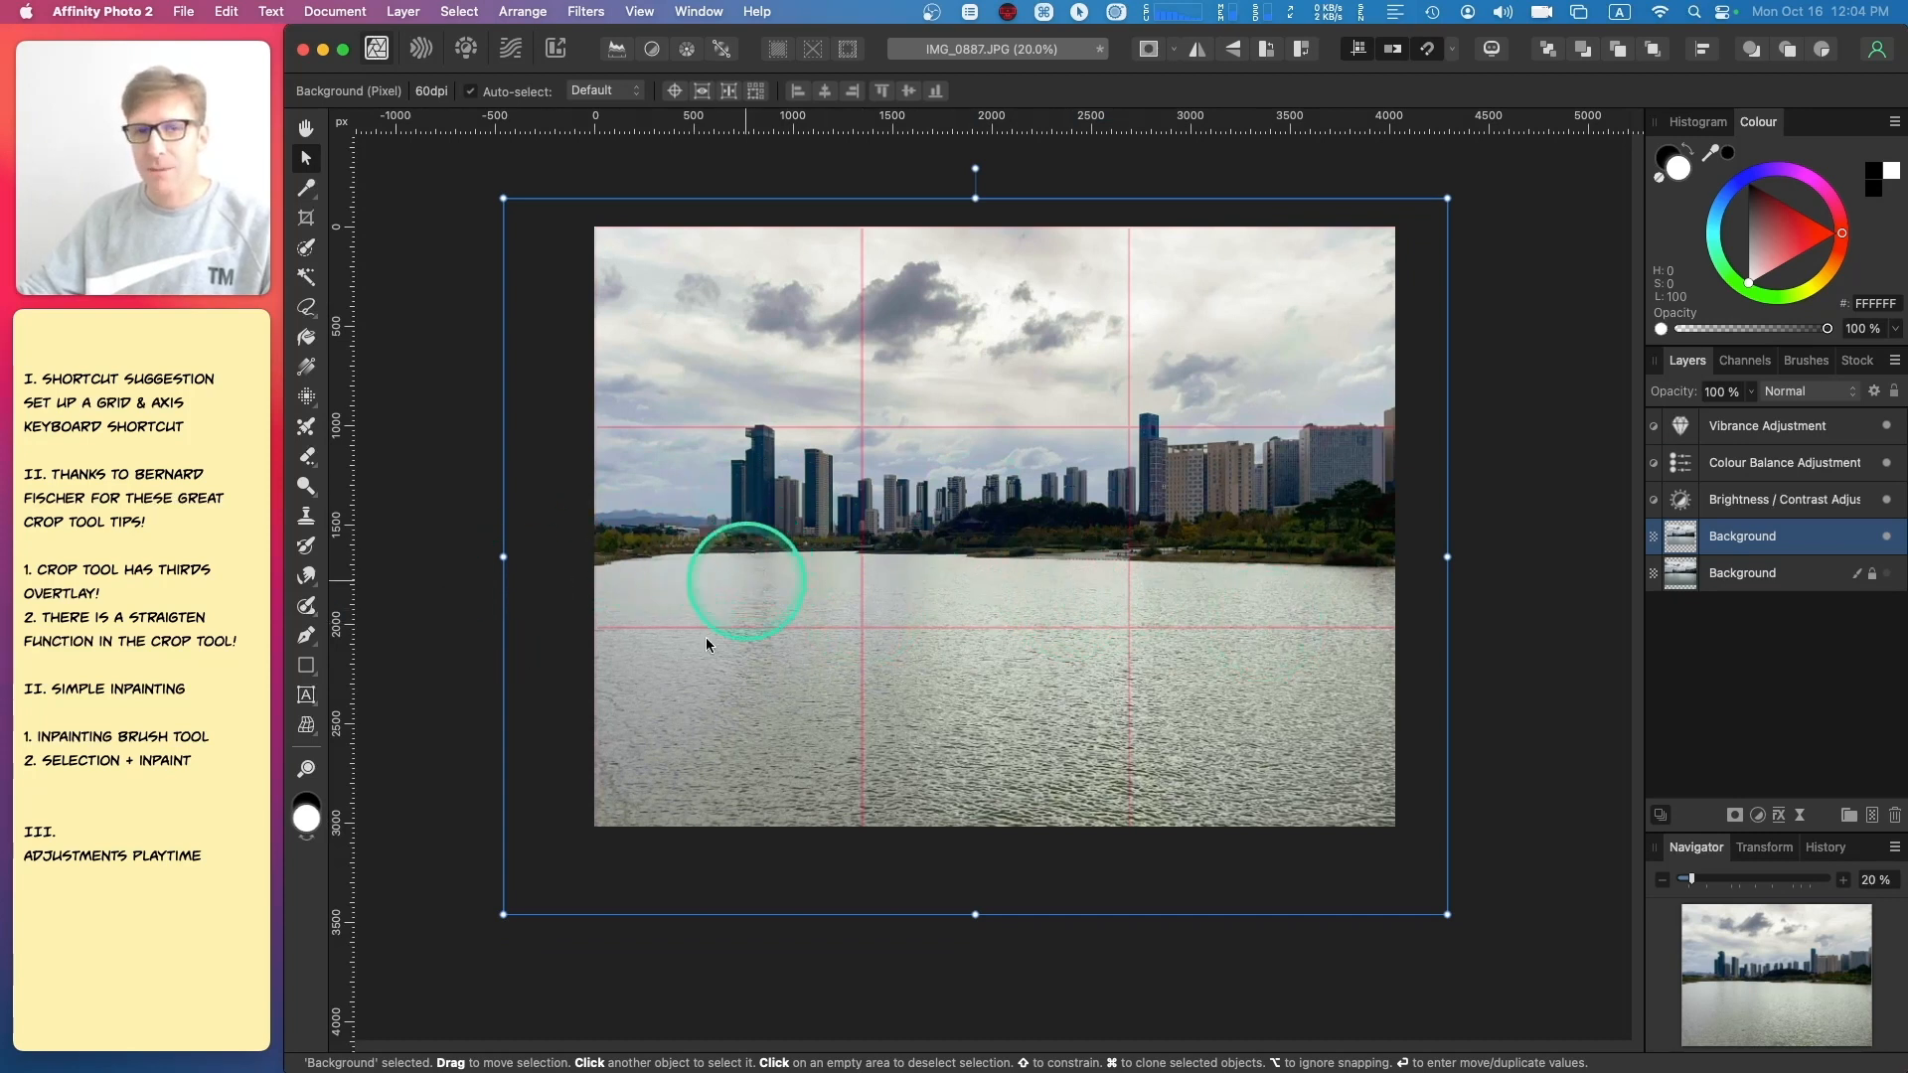
left_click_drag(504, 914, 539, 887)
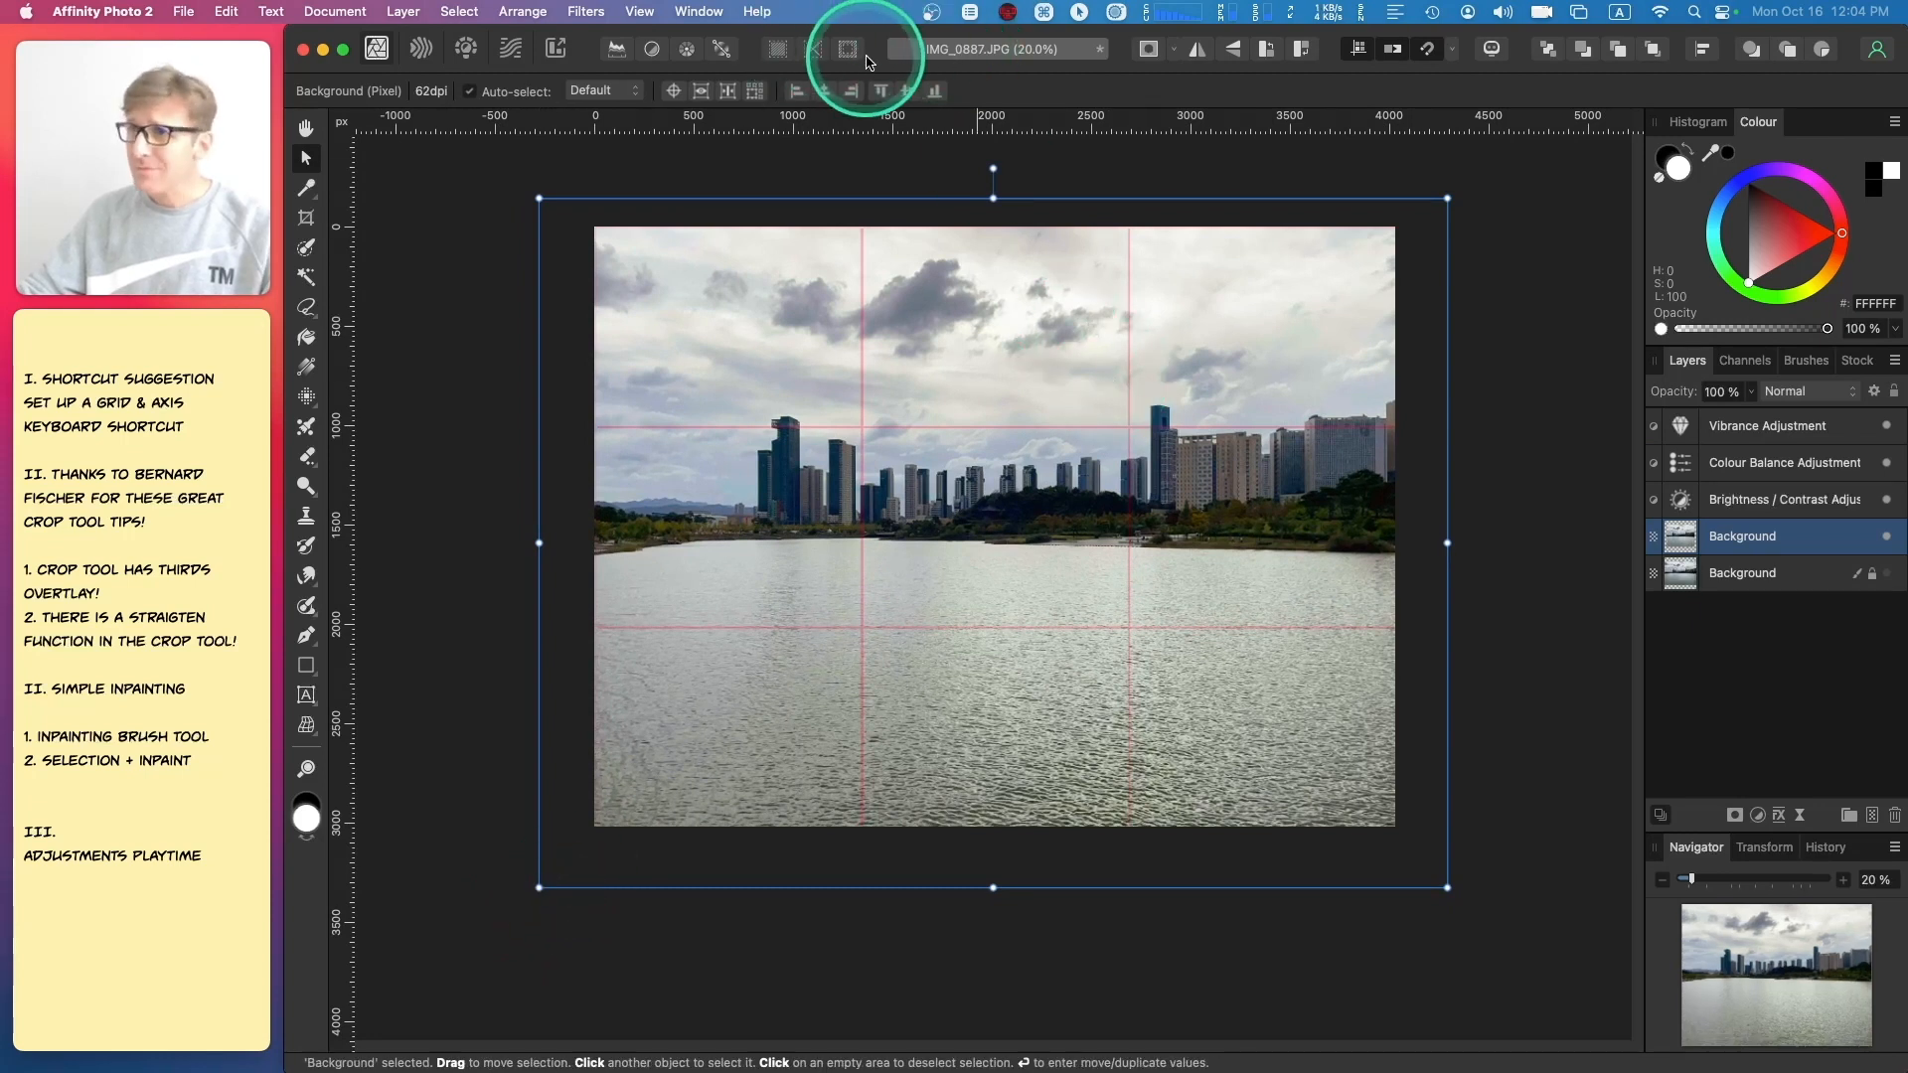
- Switch the grid preset to iPhone 12 - Landscape by 9ths (horizontal) and close the Grid and Snapping Axis settings
key("ctrl+alt+super+g")
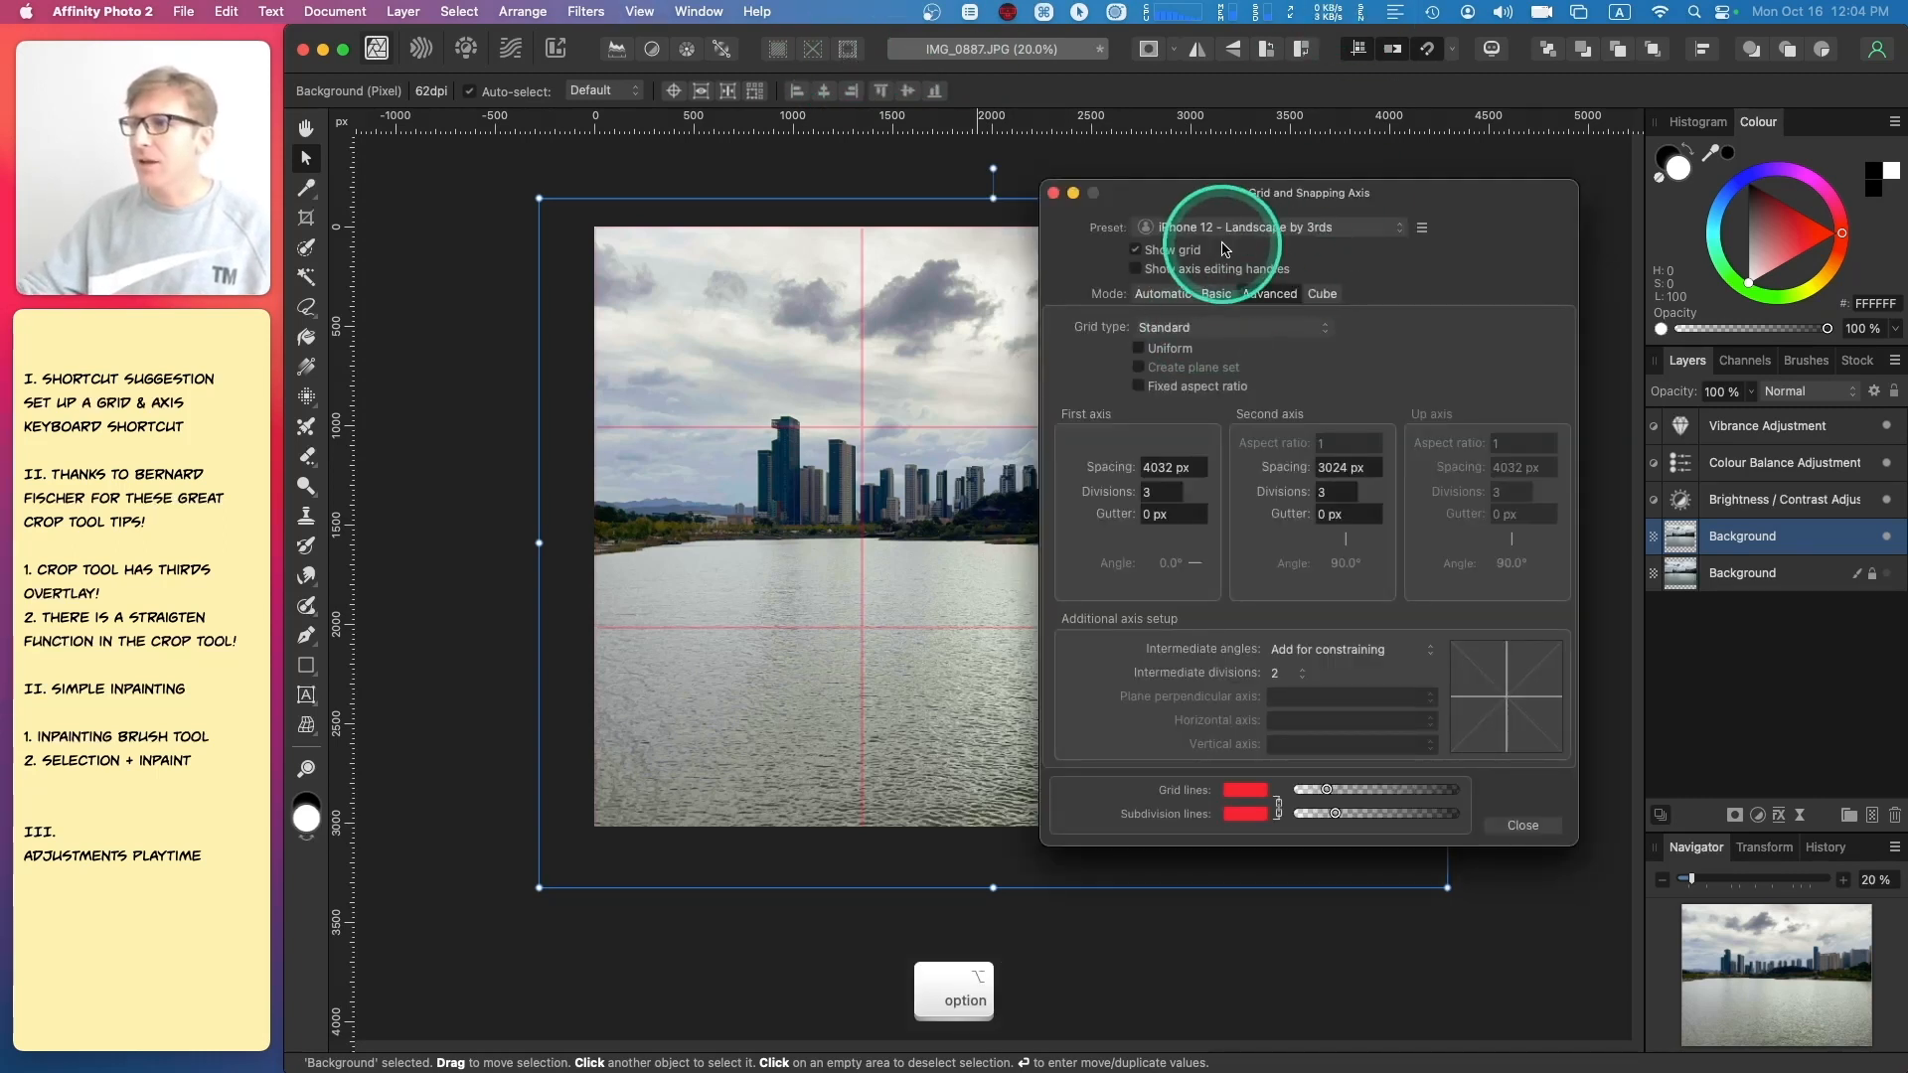
left_click(1224, 231)
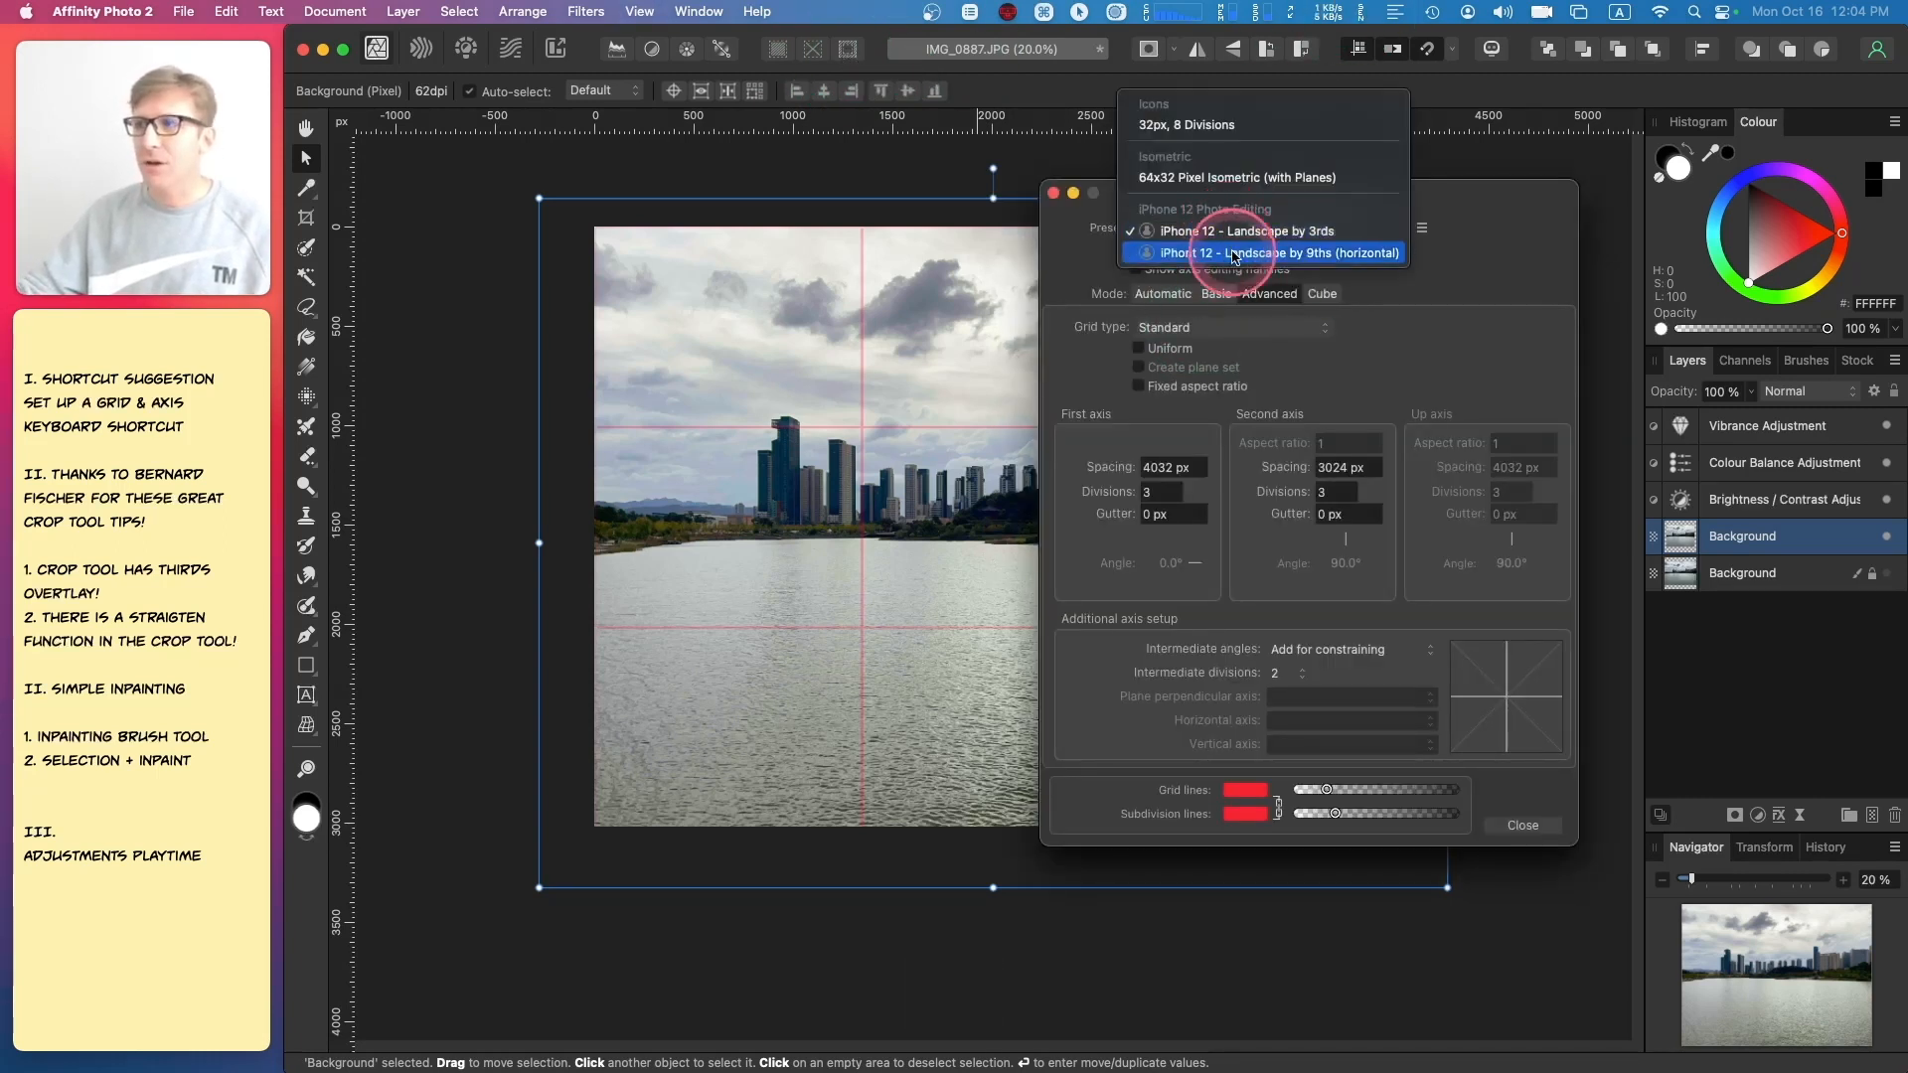
left_click(1234, 255)
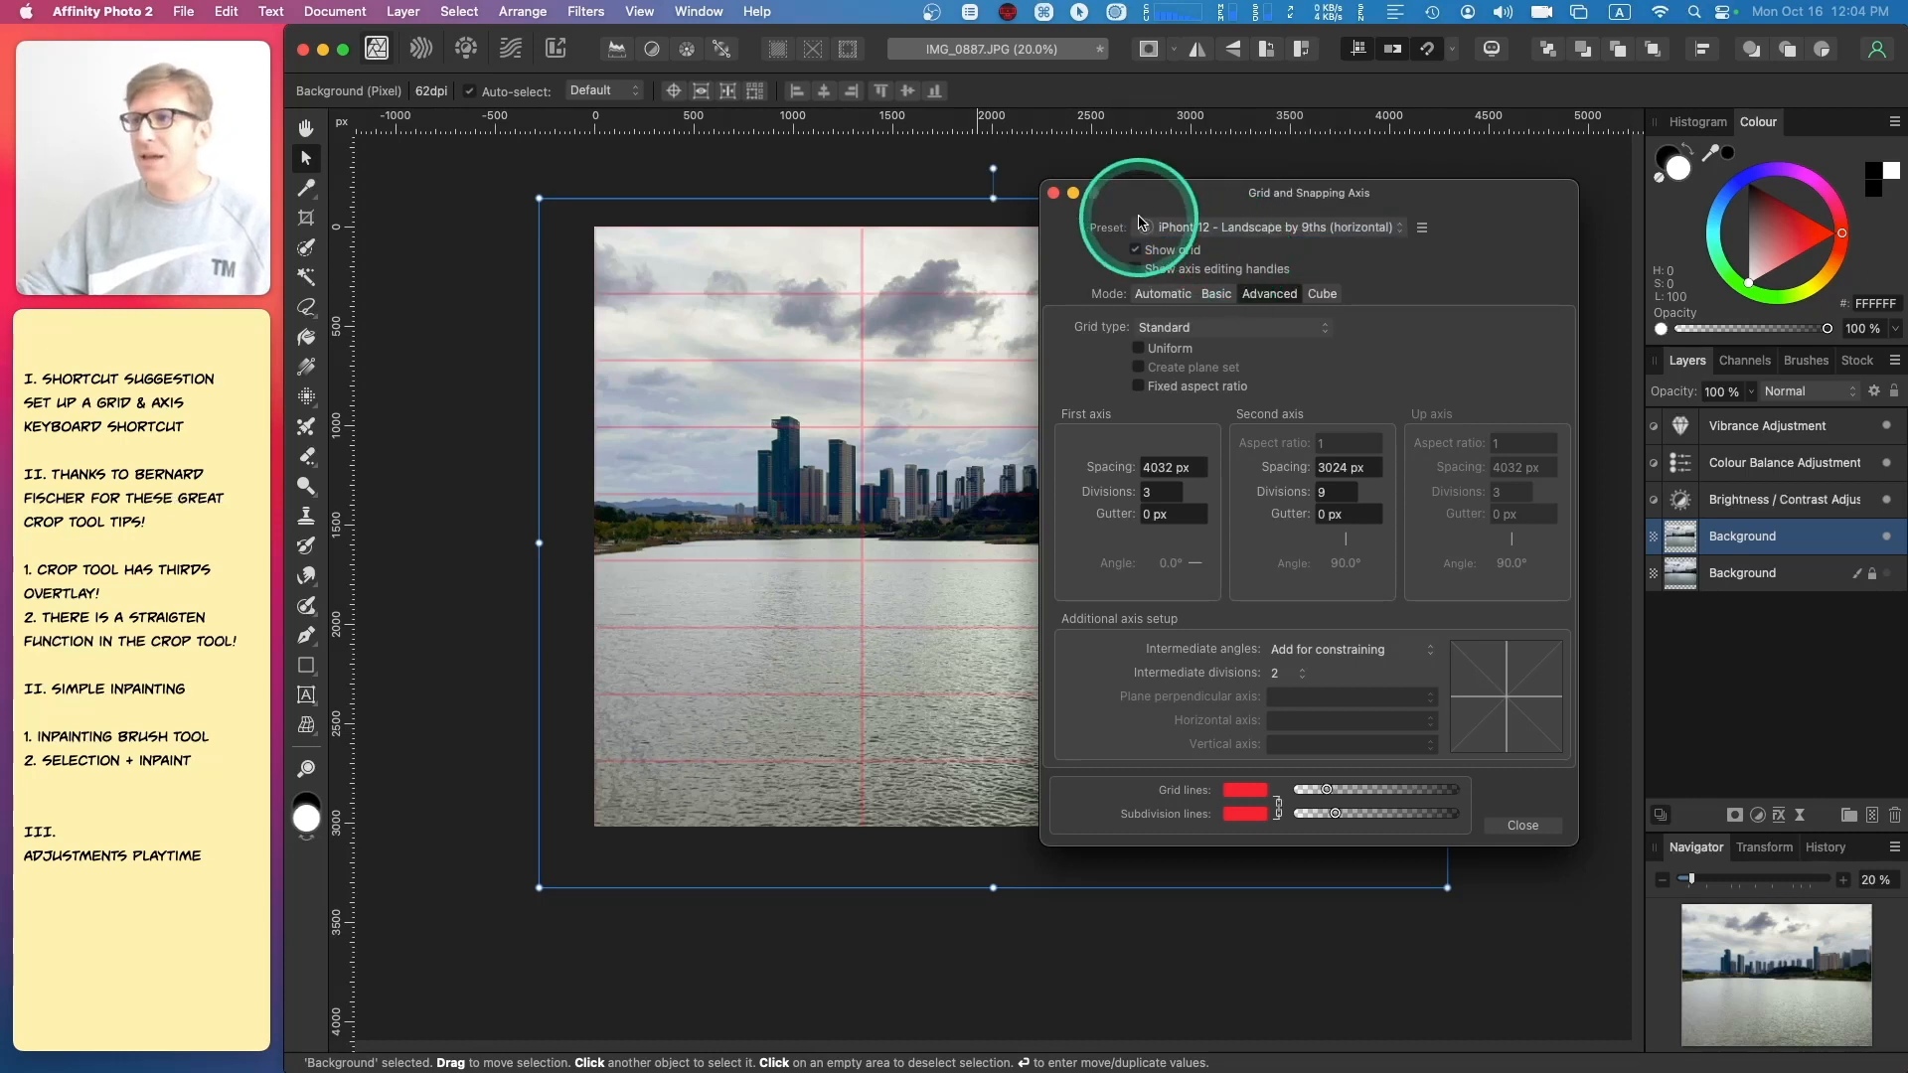
left_click(1051, 196)
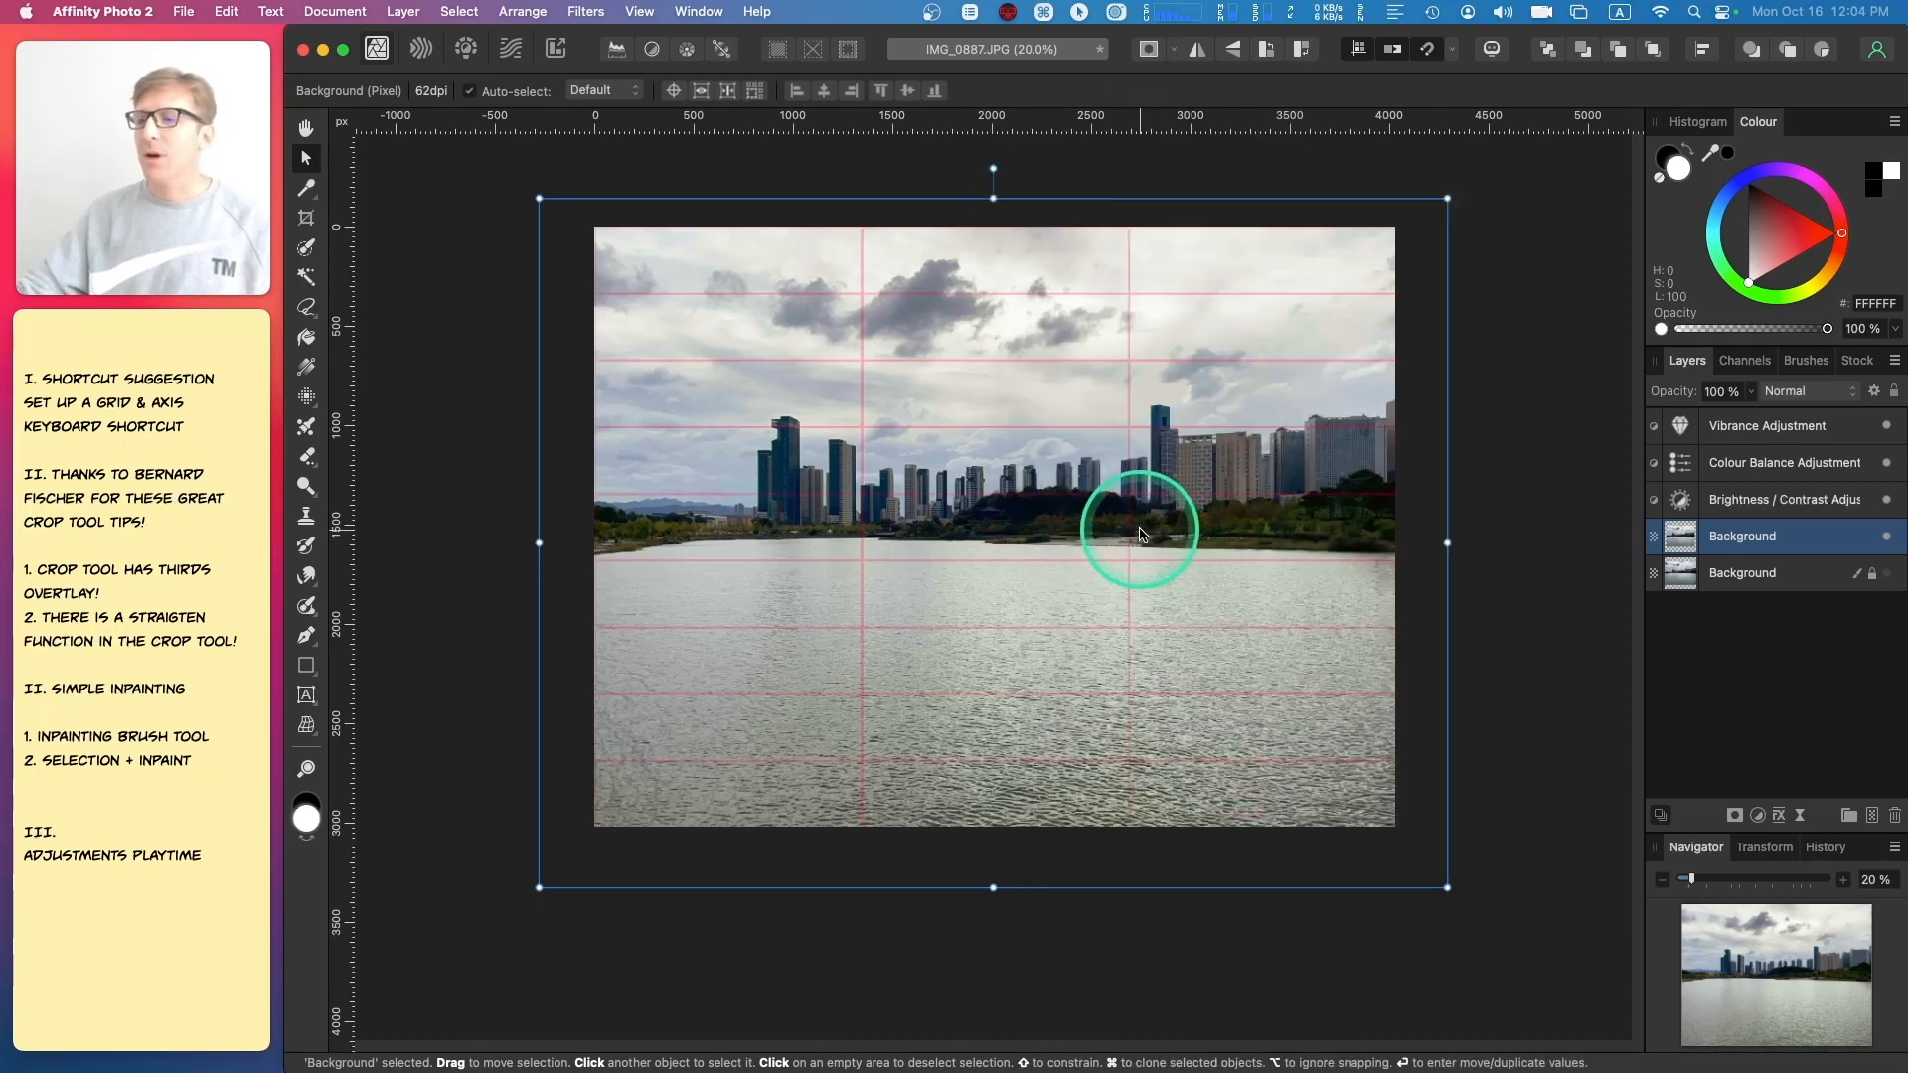
- Align the Background copy's upper edge with the canvas, and enlarge it from its lower-left corner with snapping turned off
left_click_drag(1064, 532, 1065, 562)
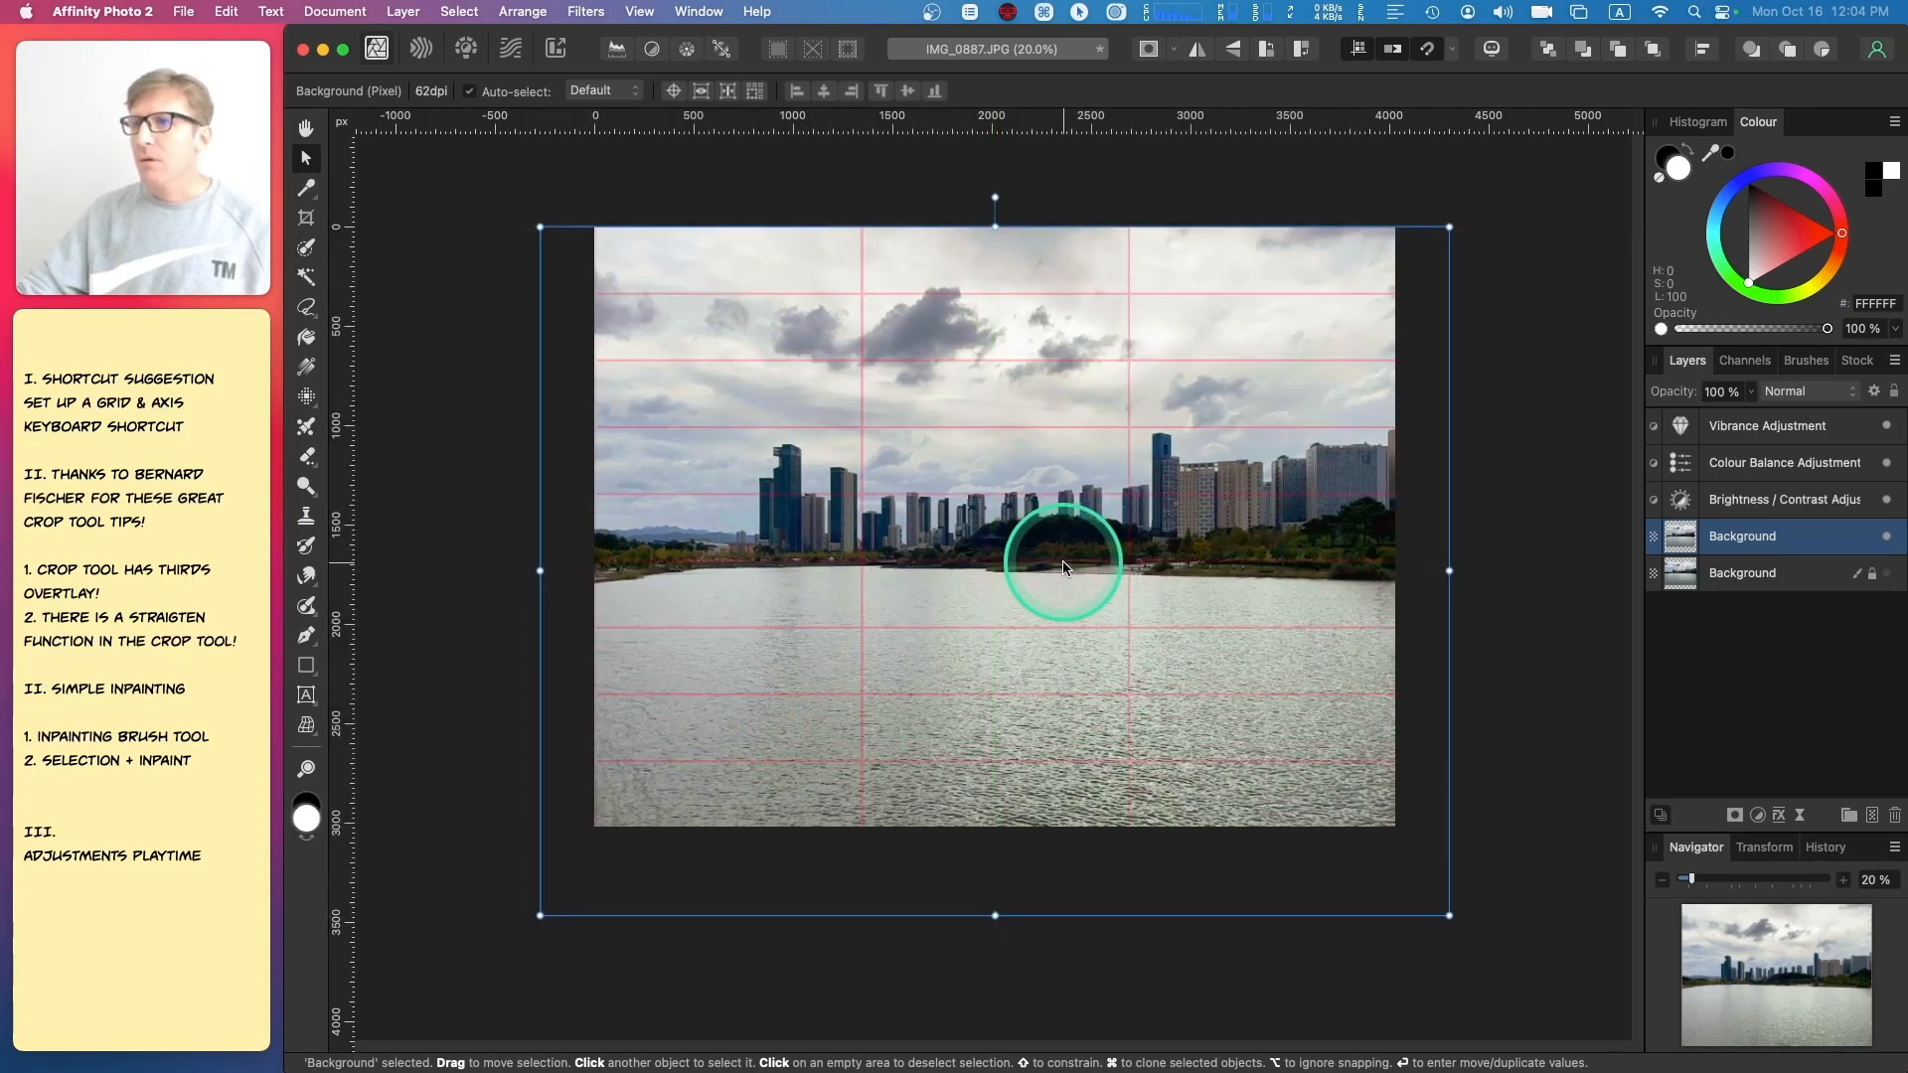
left_click(1424, 47)
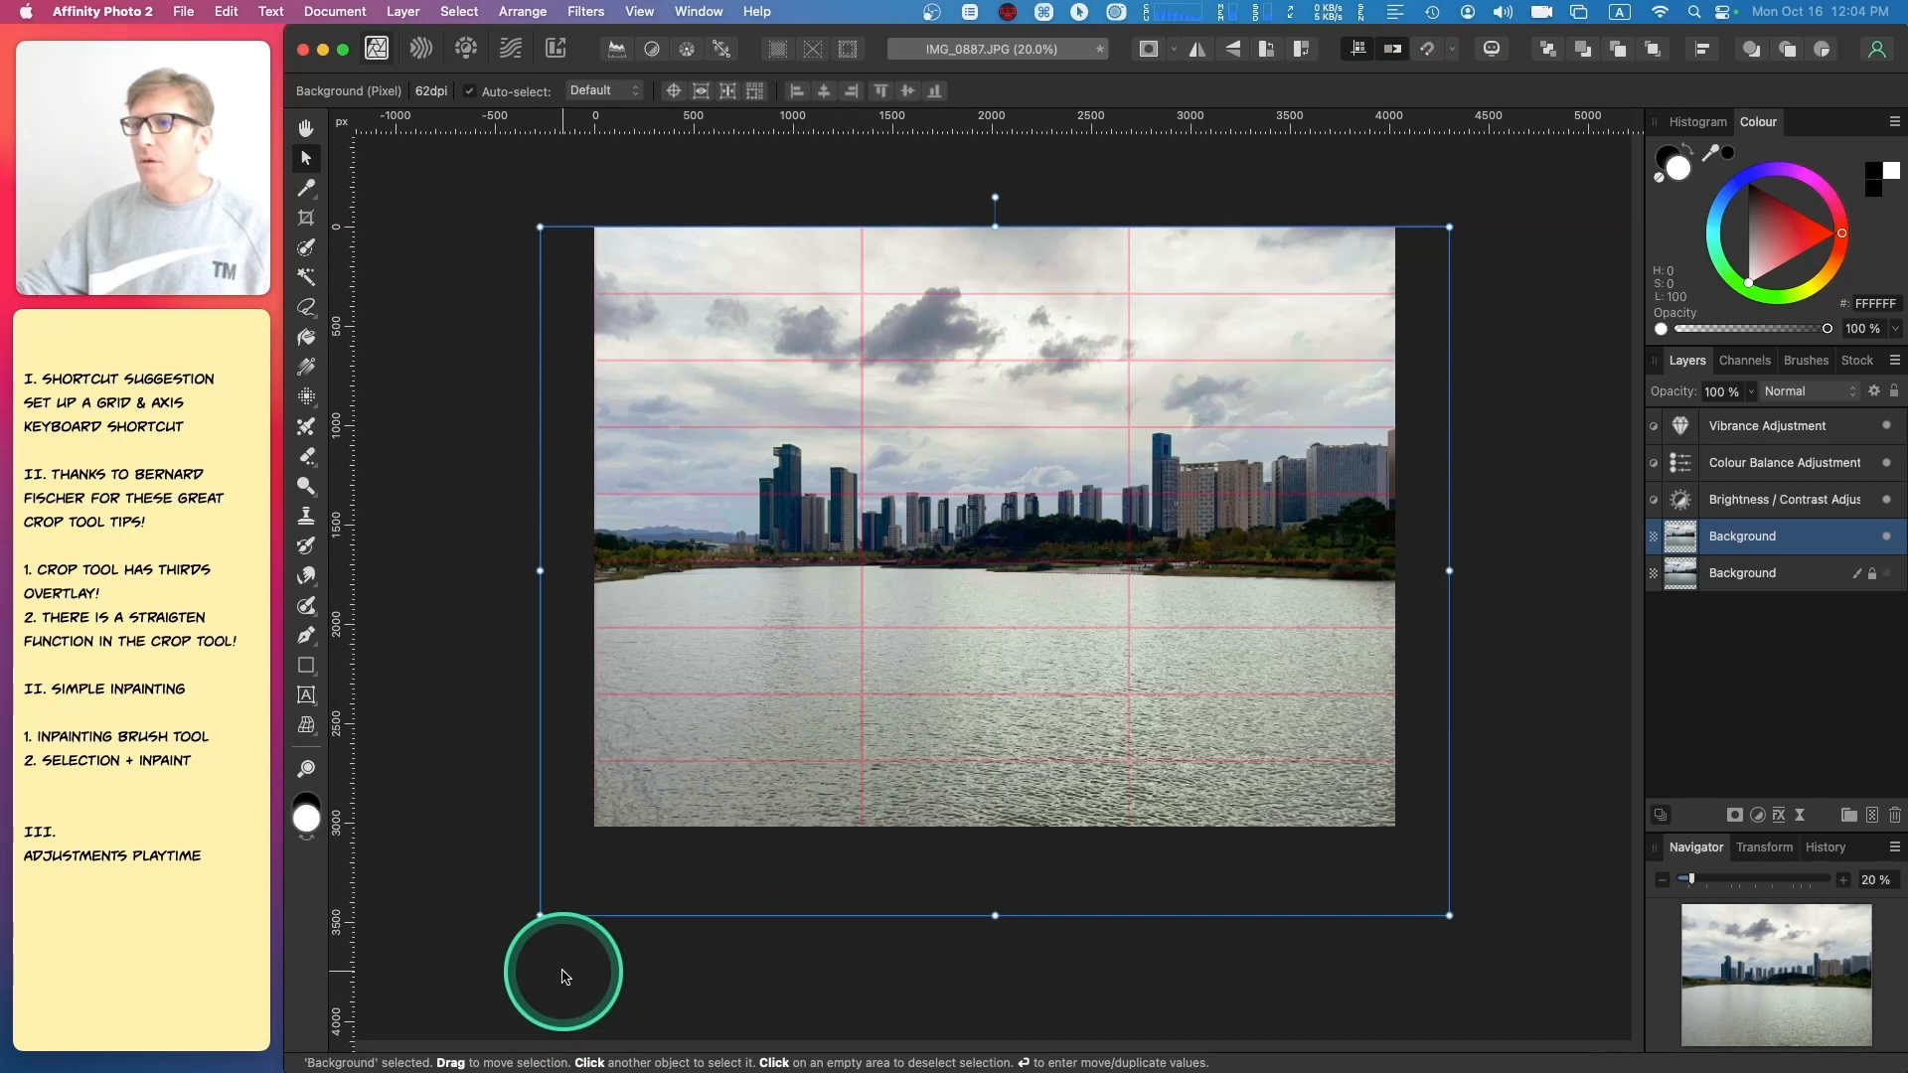
mouse_move(539, 915)
left_mouse_down()
mouse_move(519, 933)
mouse_move(546, 930)
left_mouse_up()
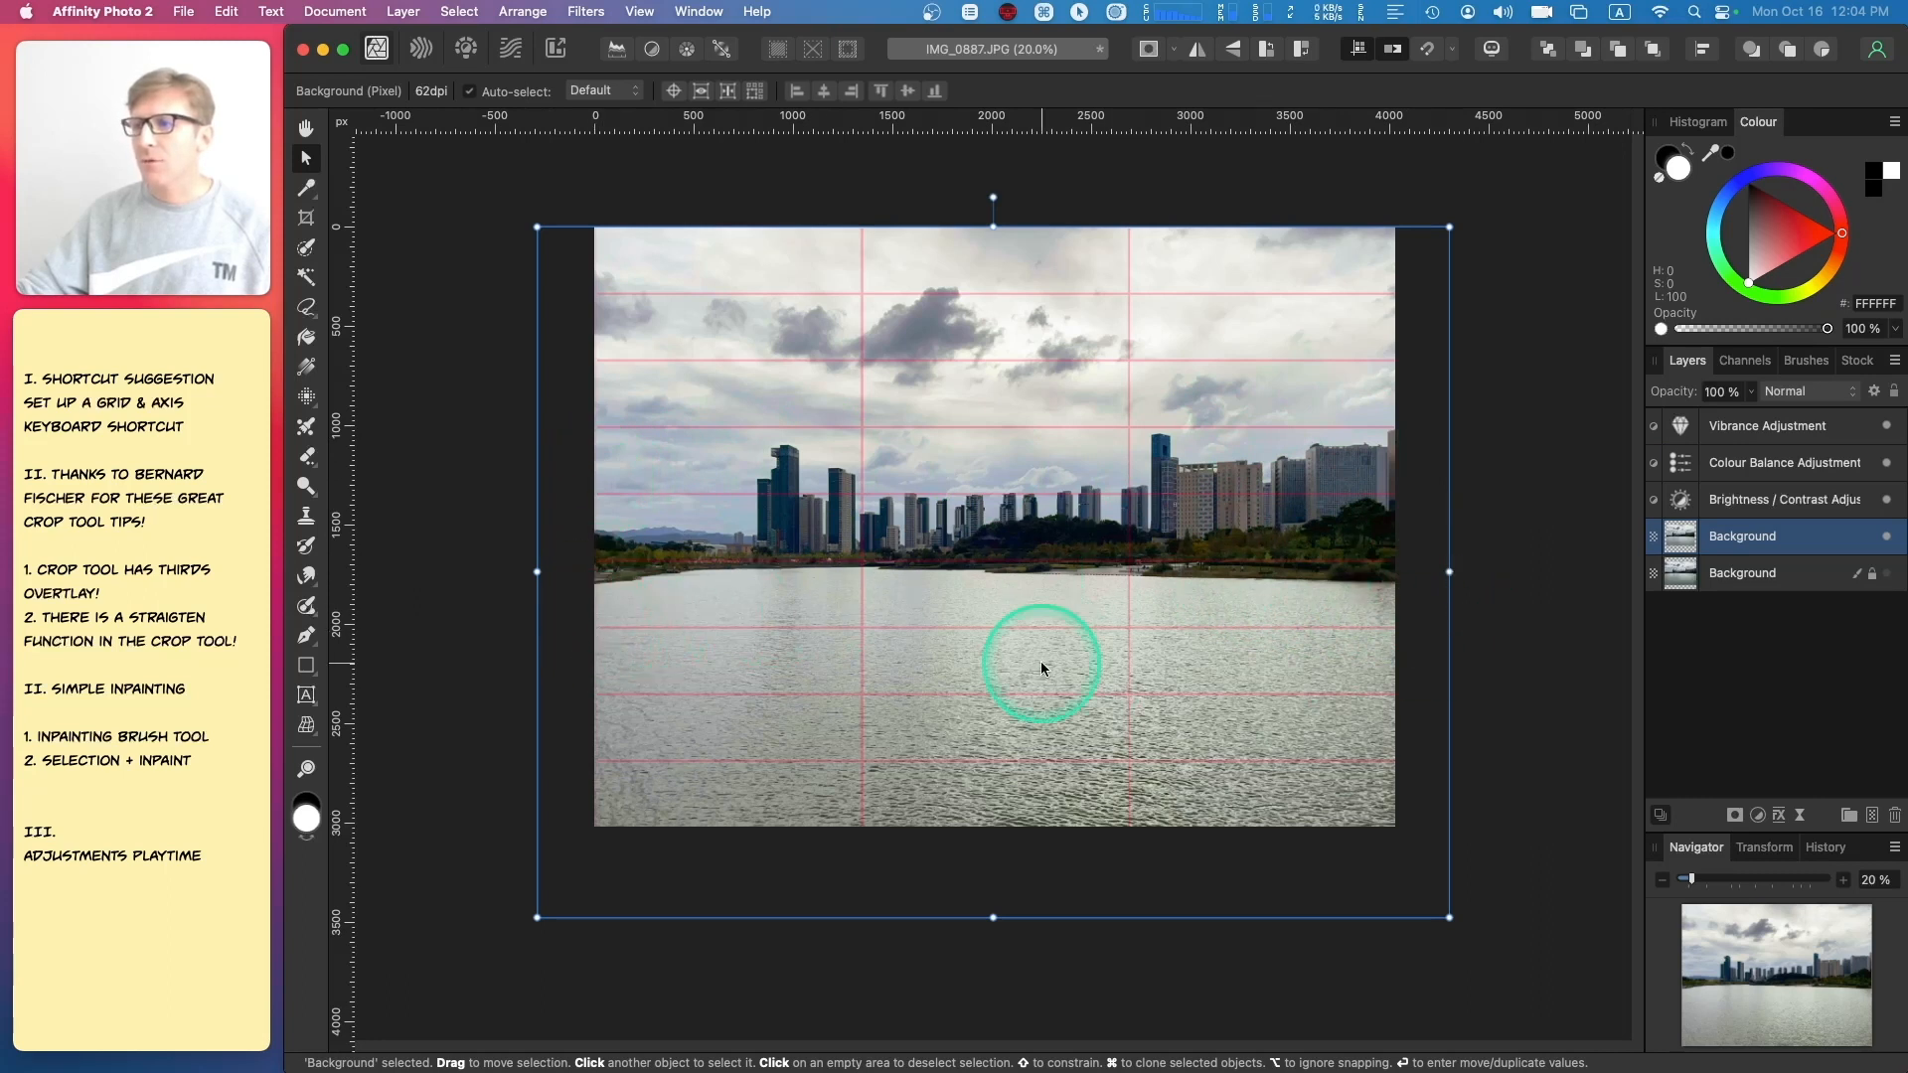
left_click_drag(539, 916, 531, 976)
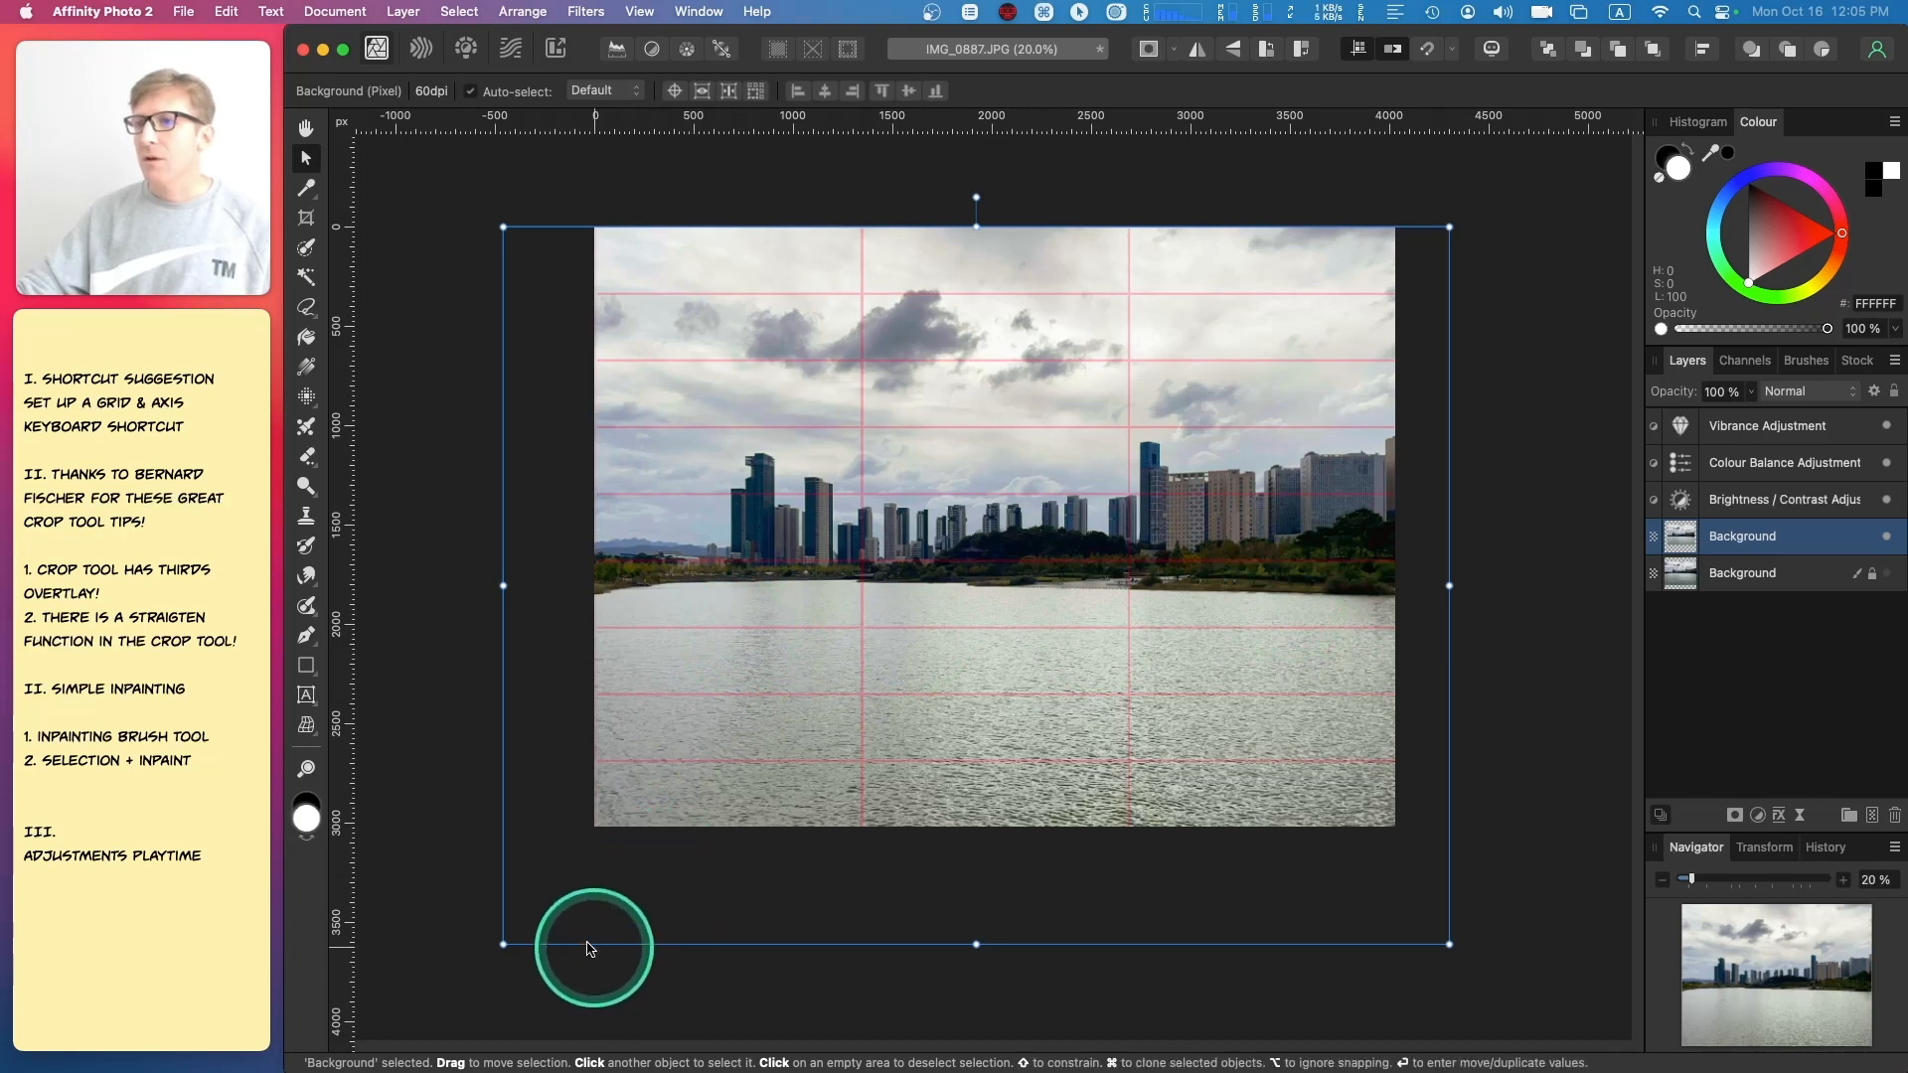
left_click(508, 942)
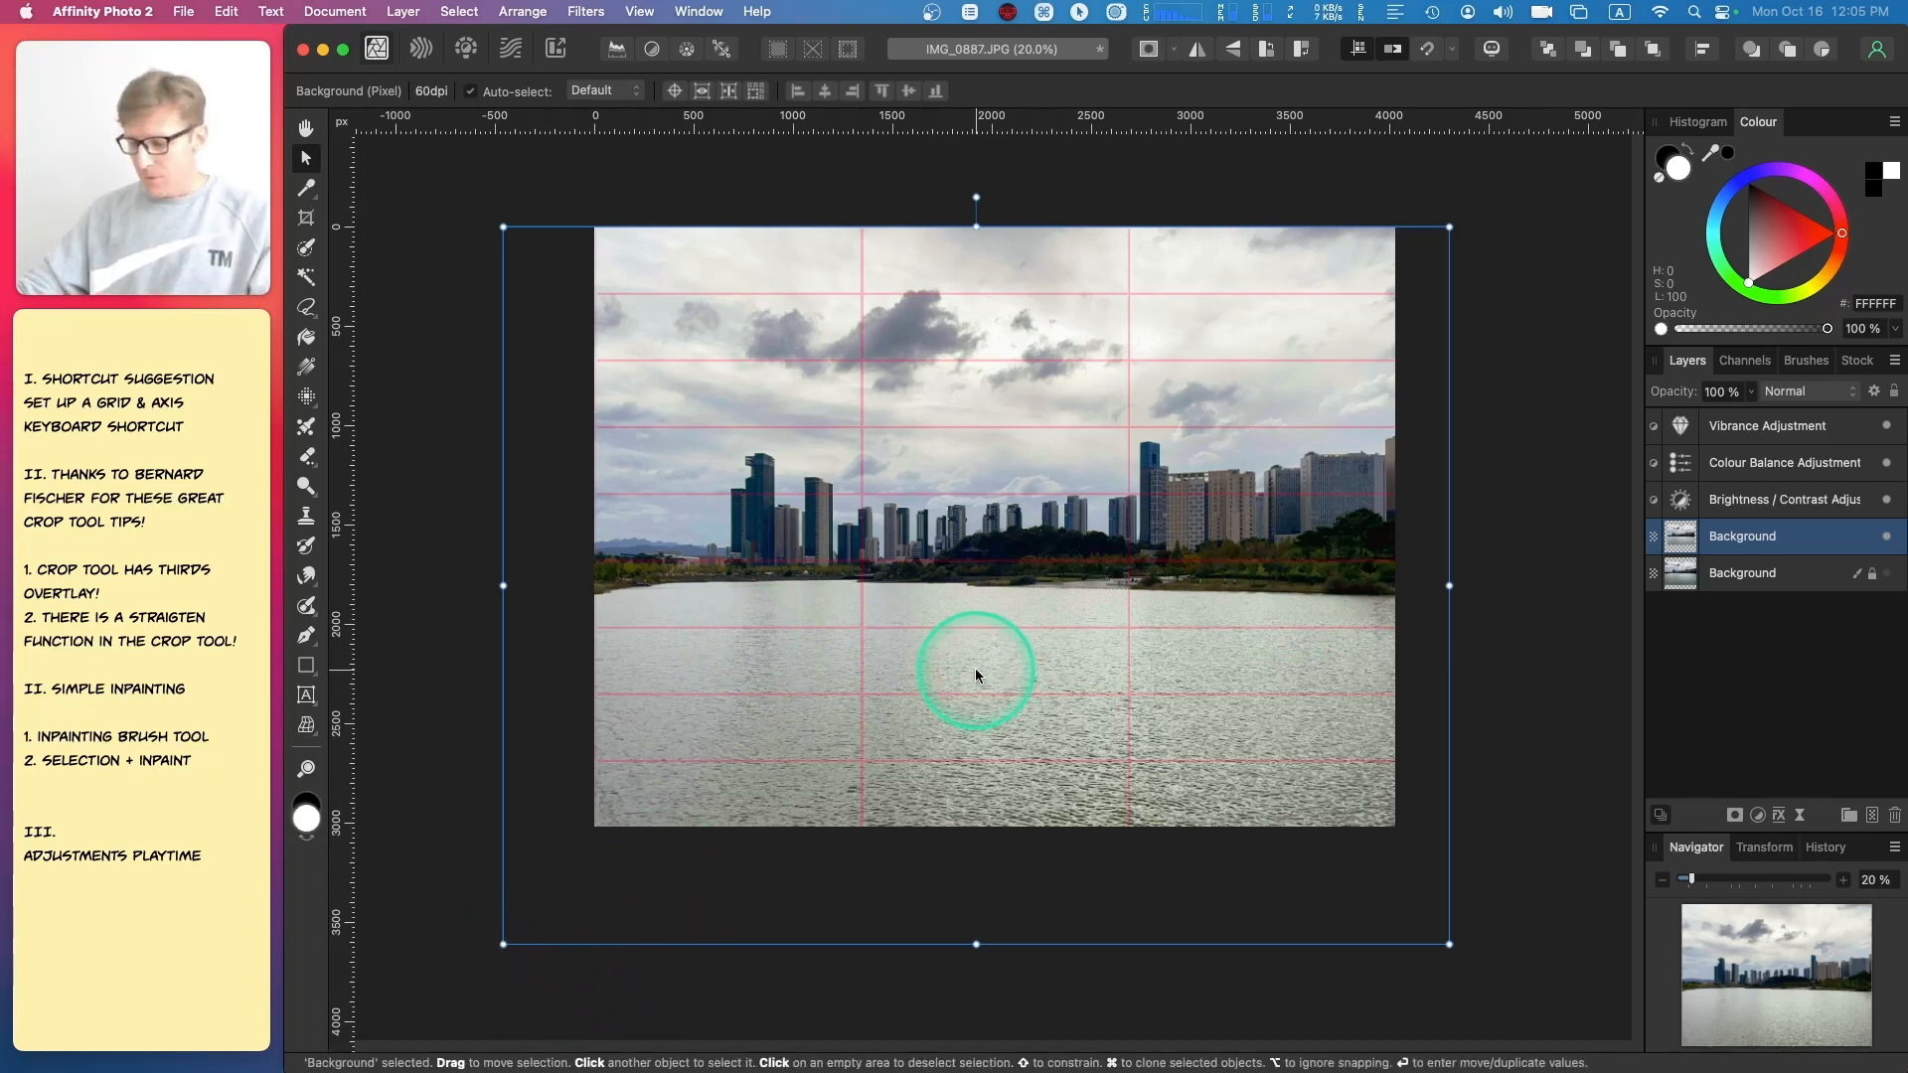
- Move the Background copy left and, with snapping turned on, align its upper and right edges with the canvas
mouse_move(1281, 504)
left_mouse_down()
mouse_move(1235, 498)
mouse_move(1271, 488)
left_mouse_up()
left_click(1427, 54)
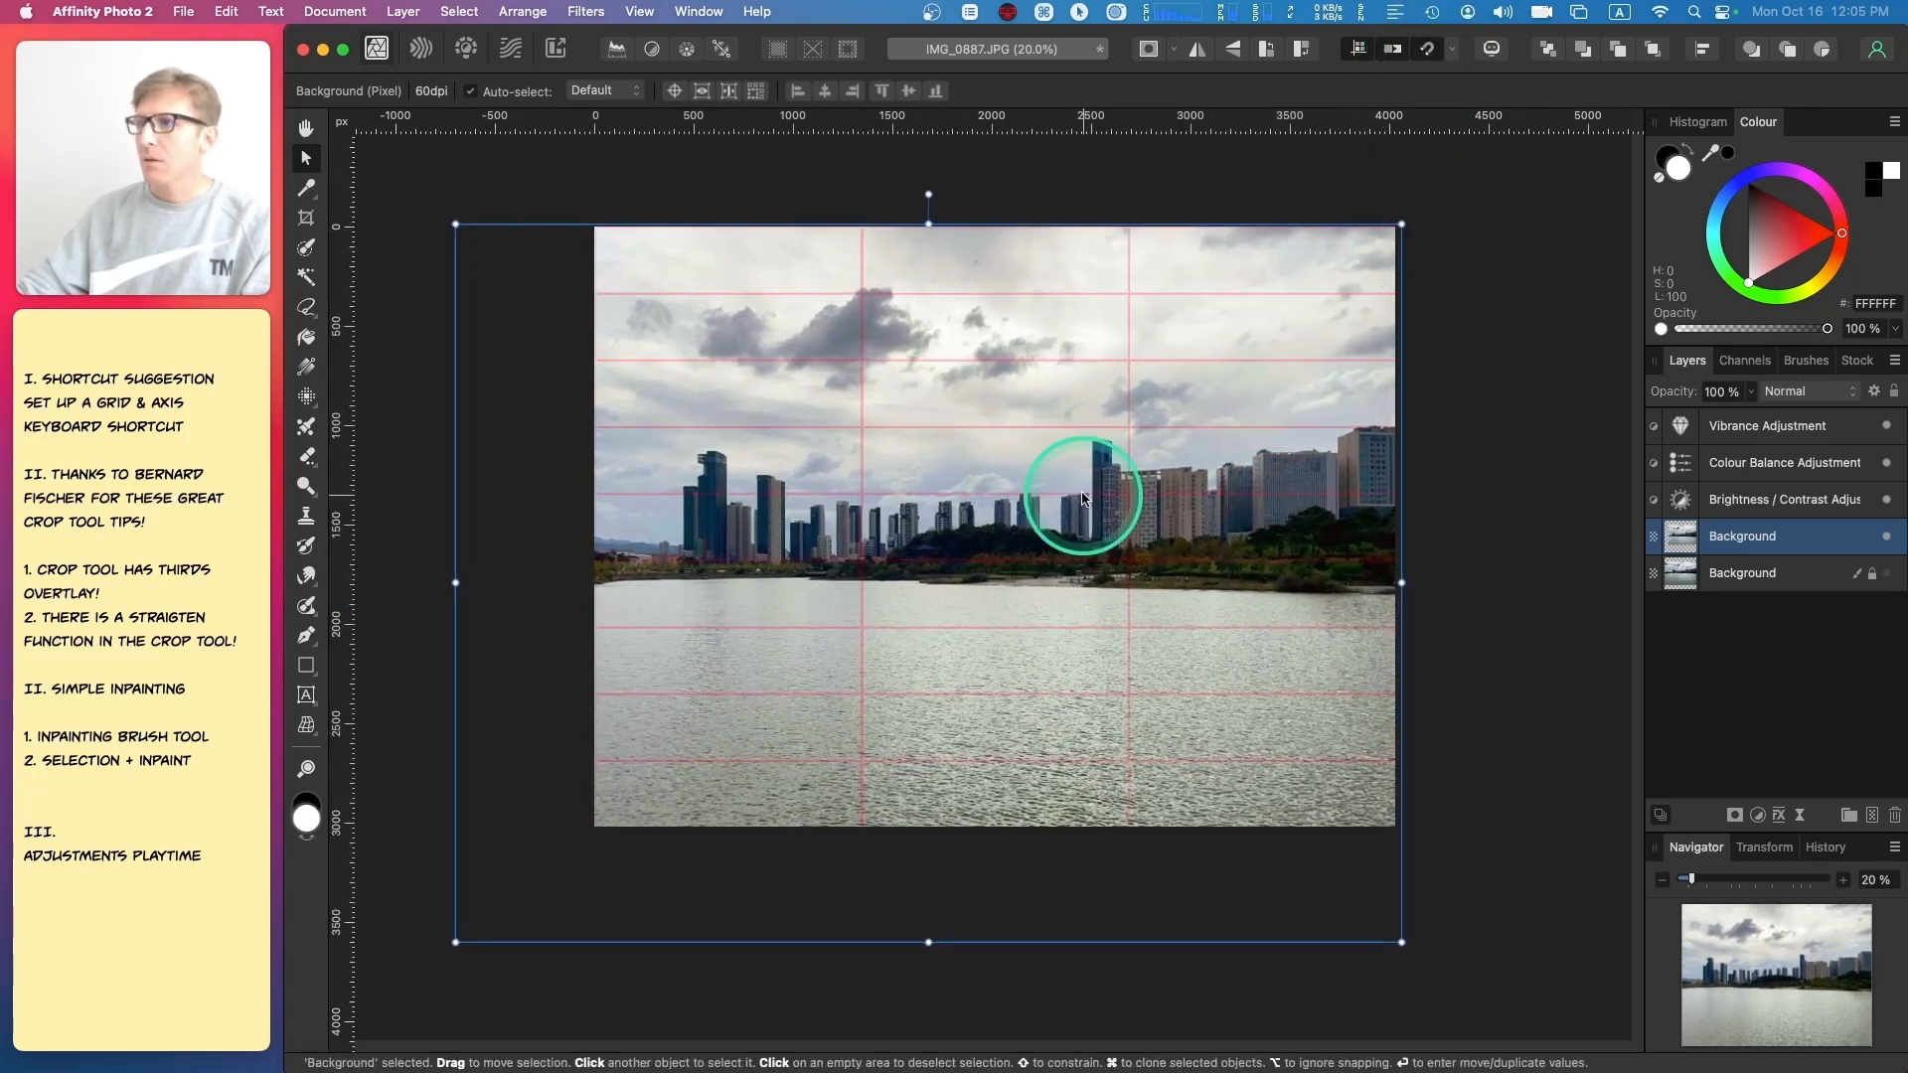
left_click_drag(1071, 359, 1069, 370)
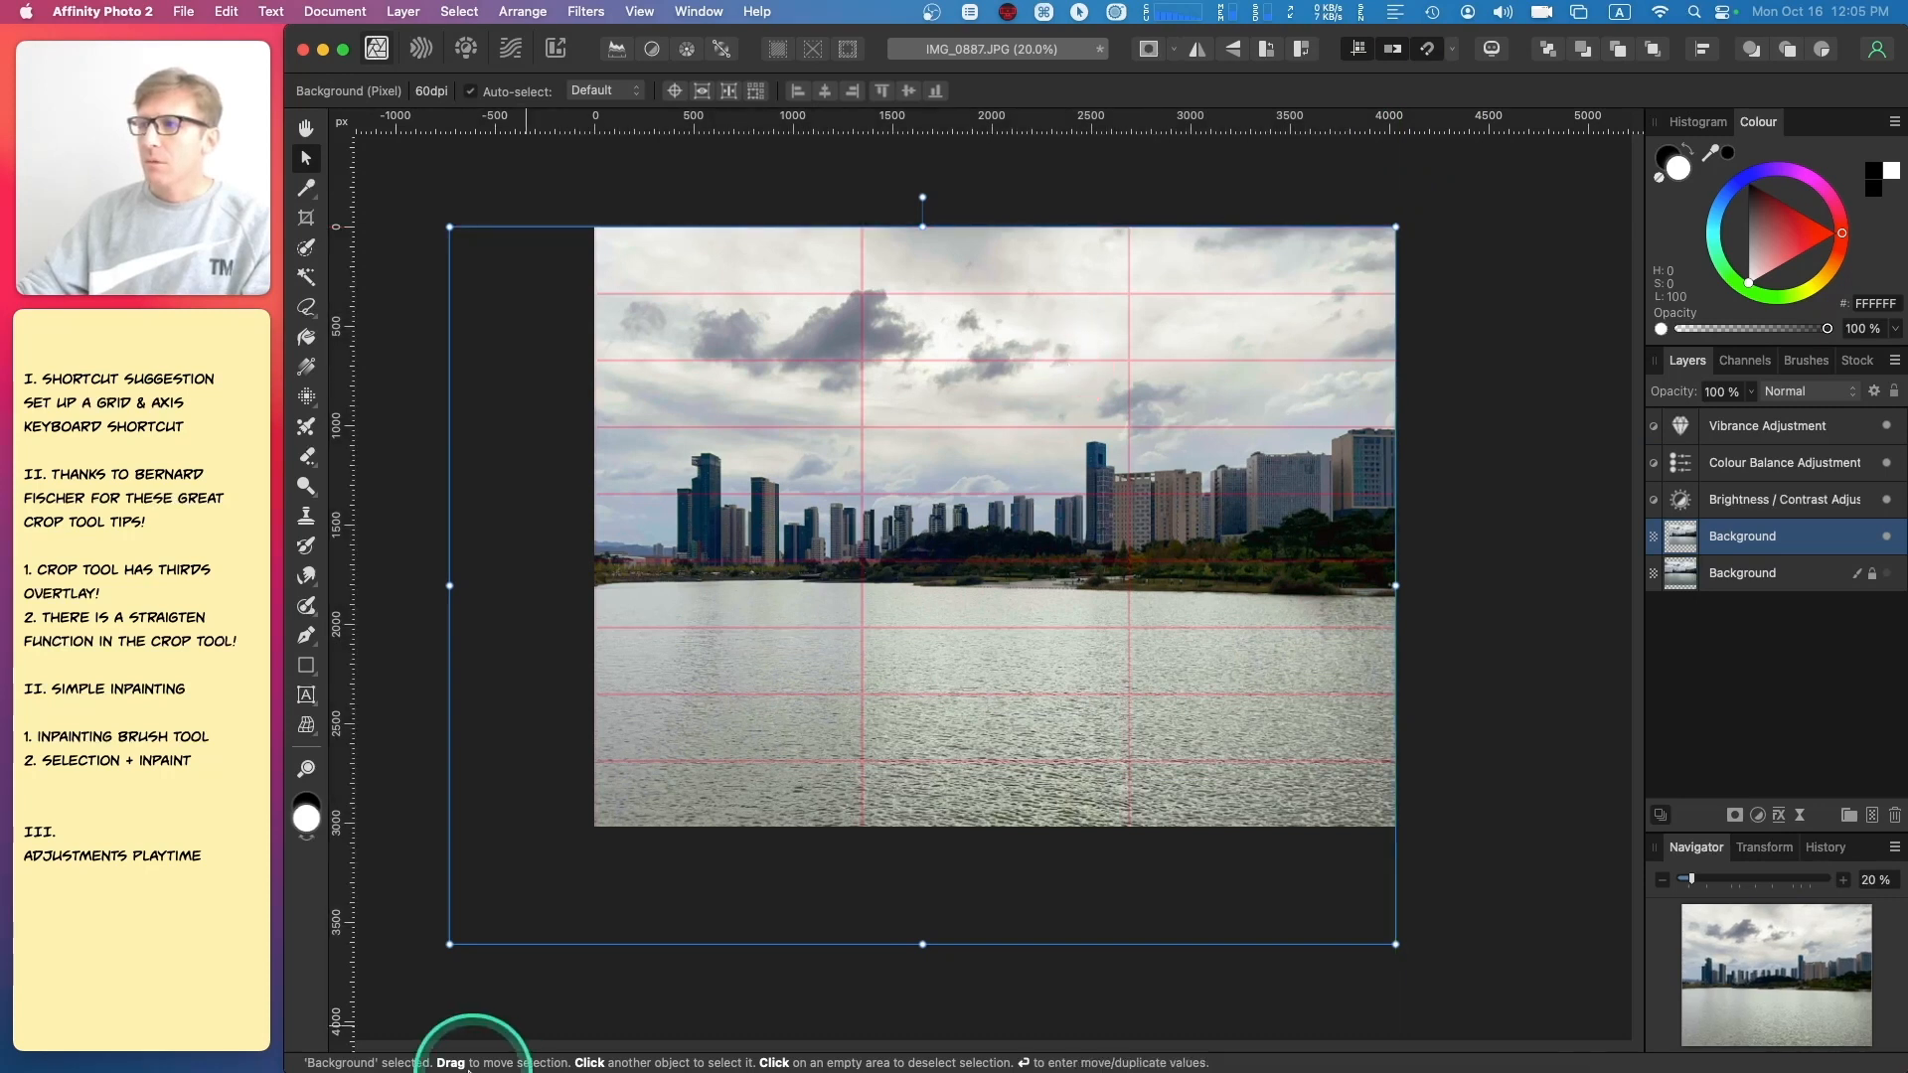
- Resize the Background copy from its lower-left corner to about 4748 × 3602 px, keeping its upper-right corner on the canvas corner
left_click_drag(446, 944, 481, 922)
key("Down")
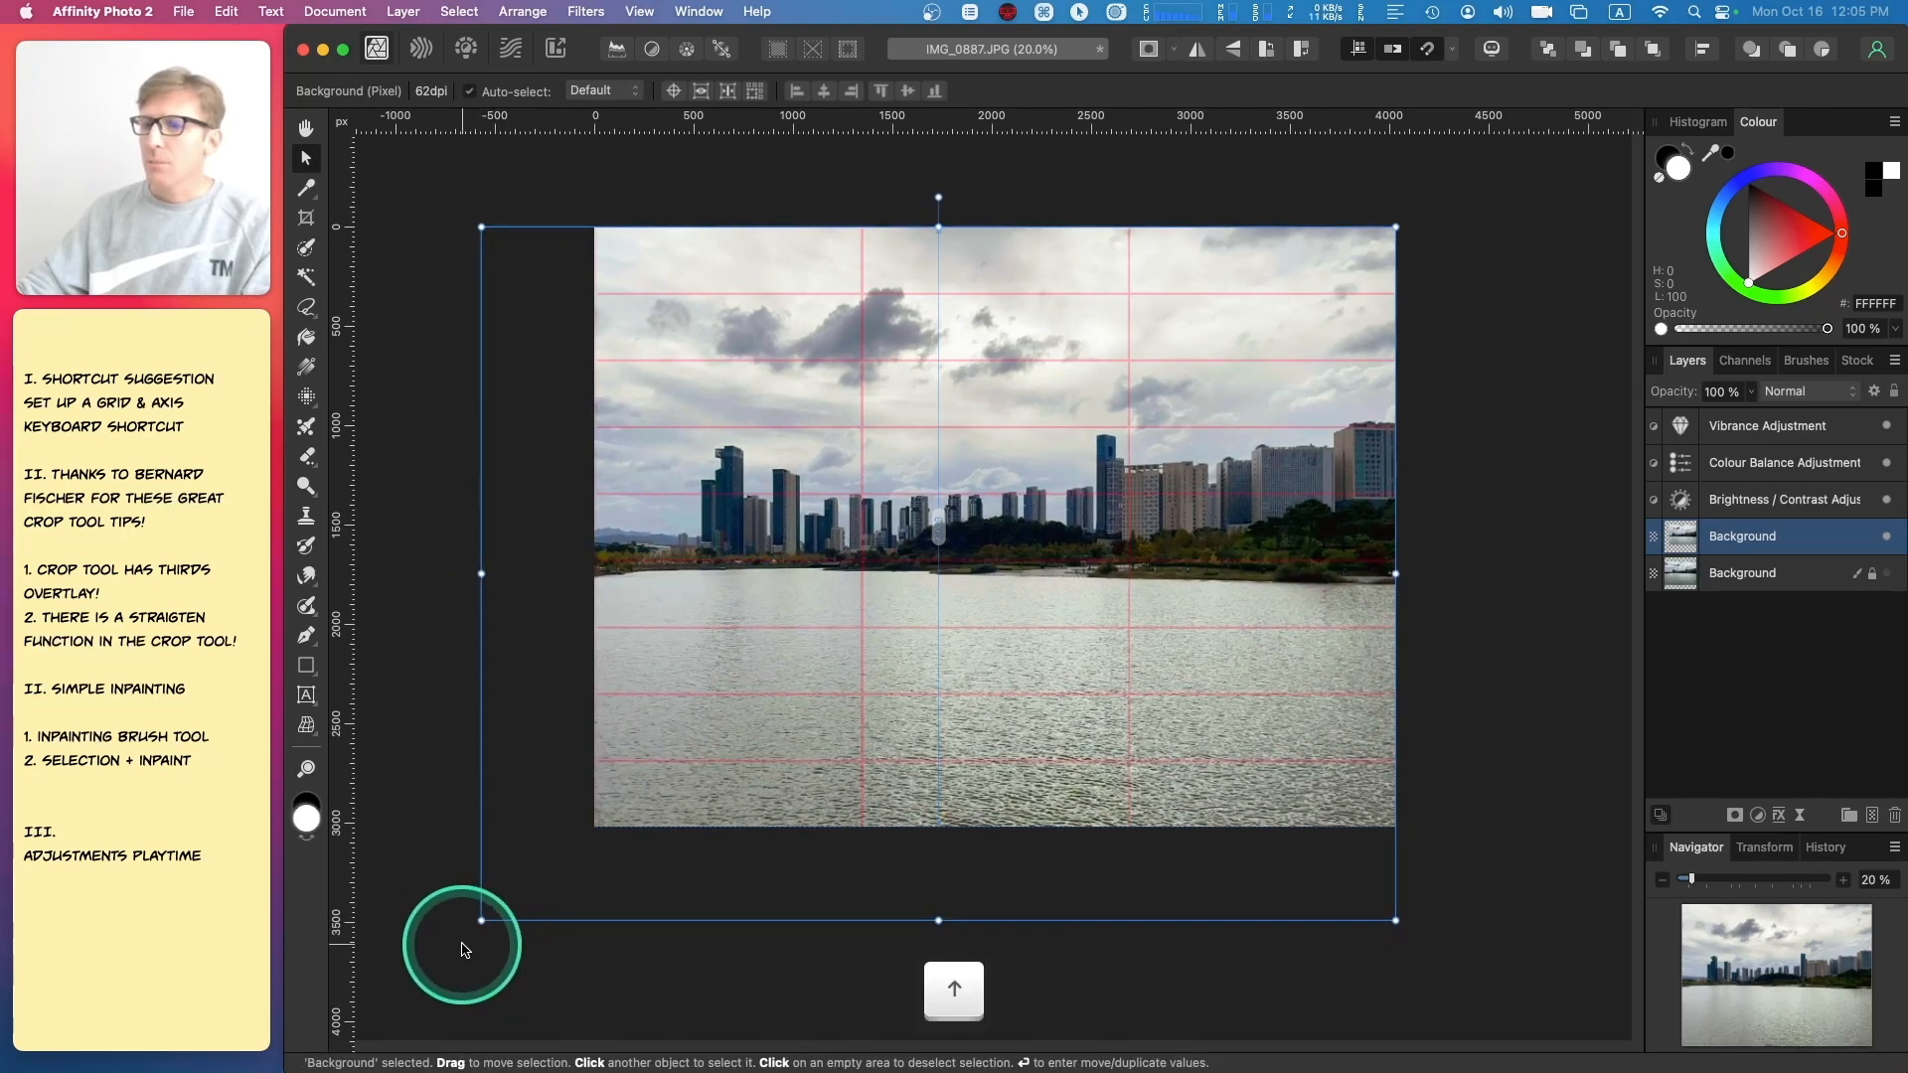
left_click_drag(484, 915, 407, 987)
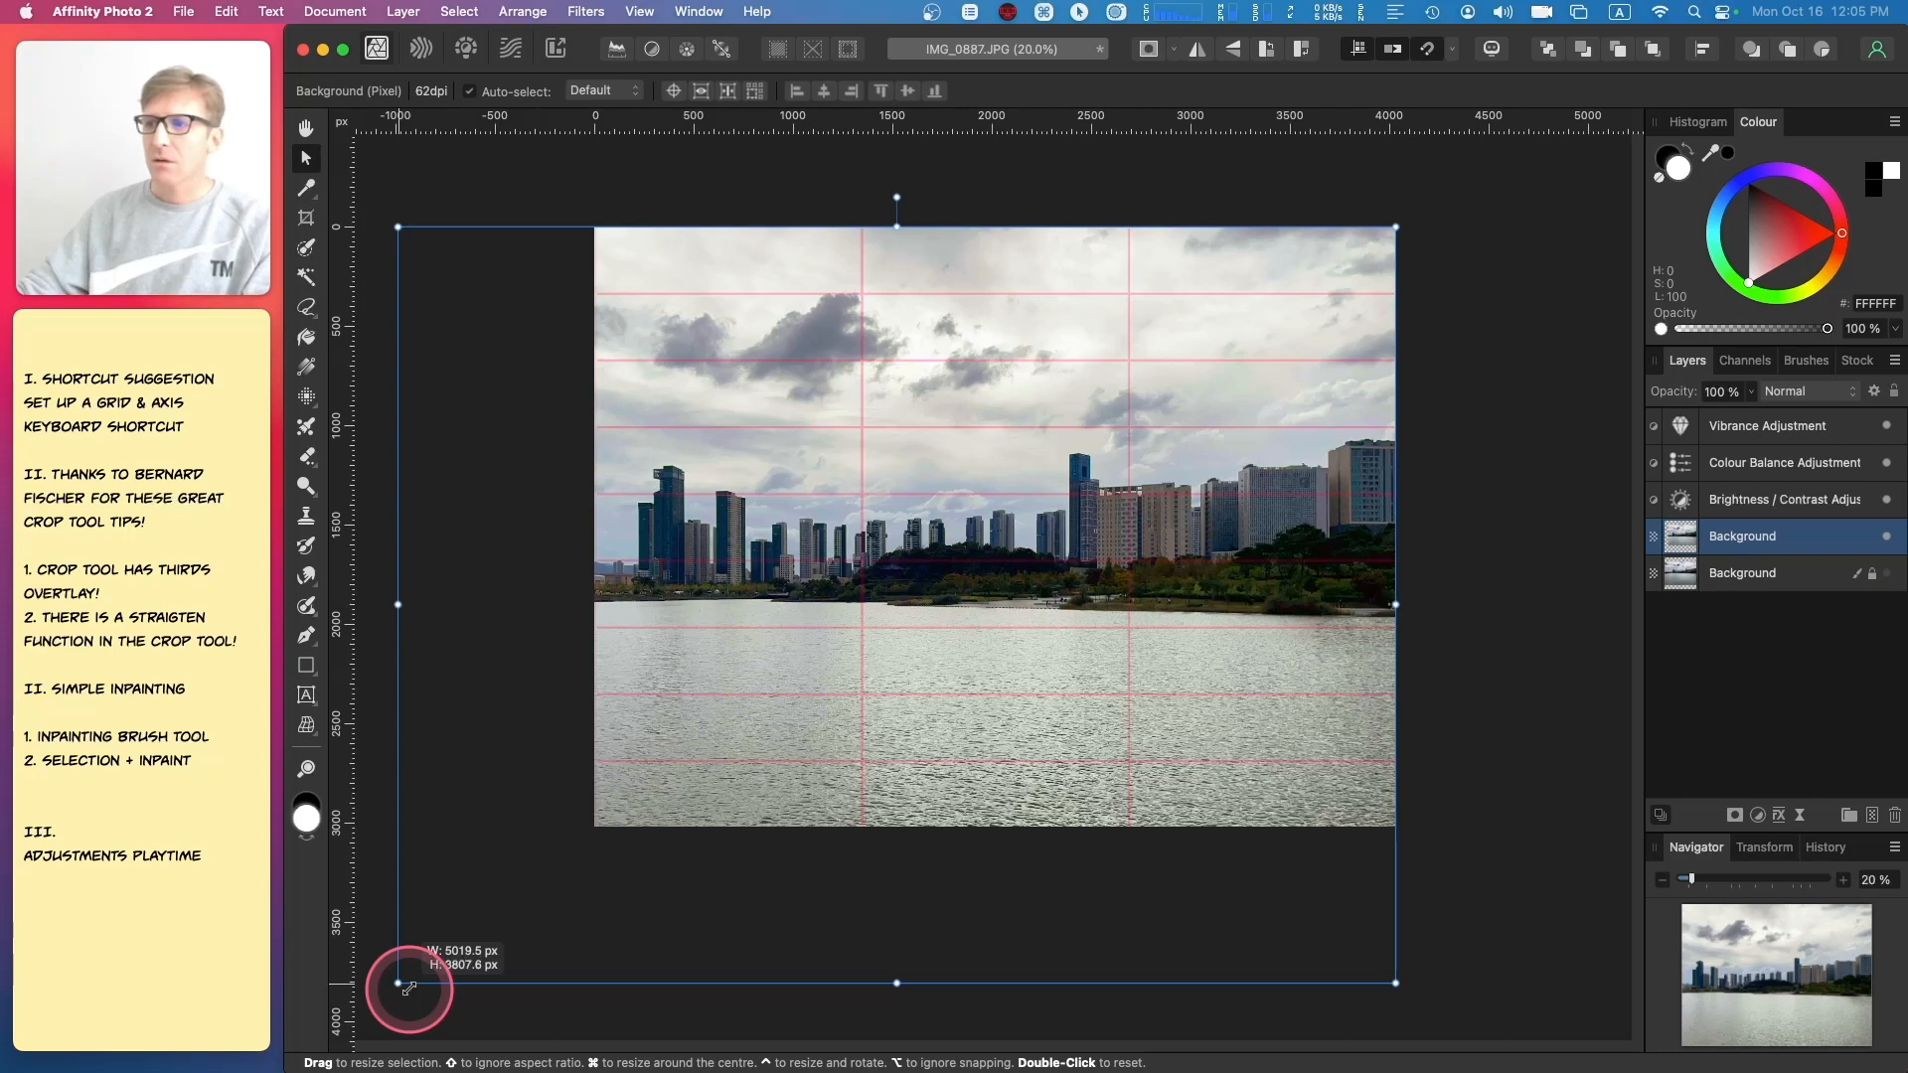
left_click_drag(409, 989, 410, 989)
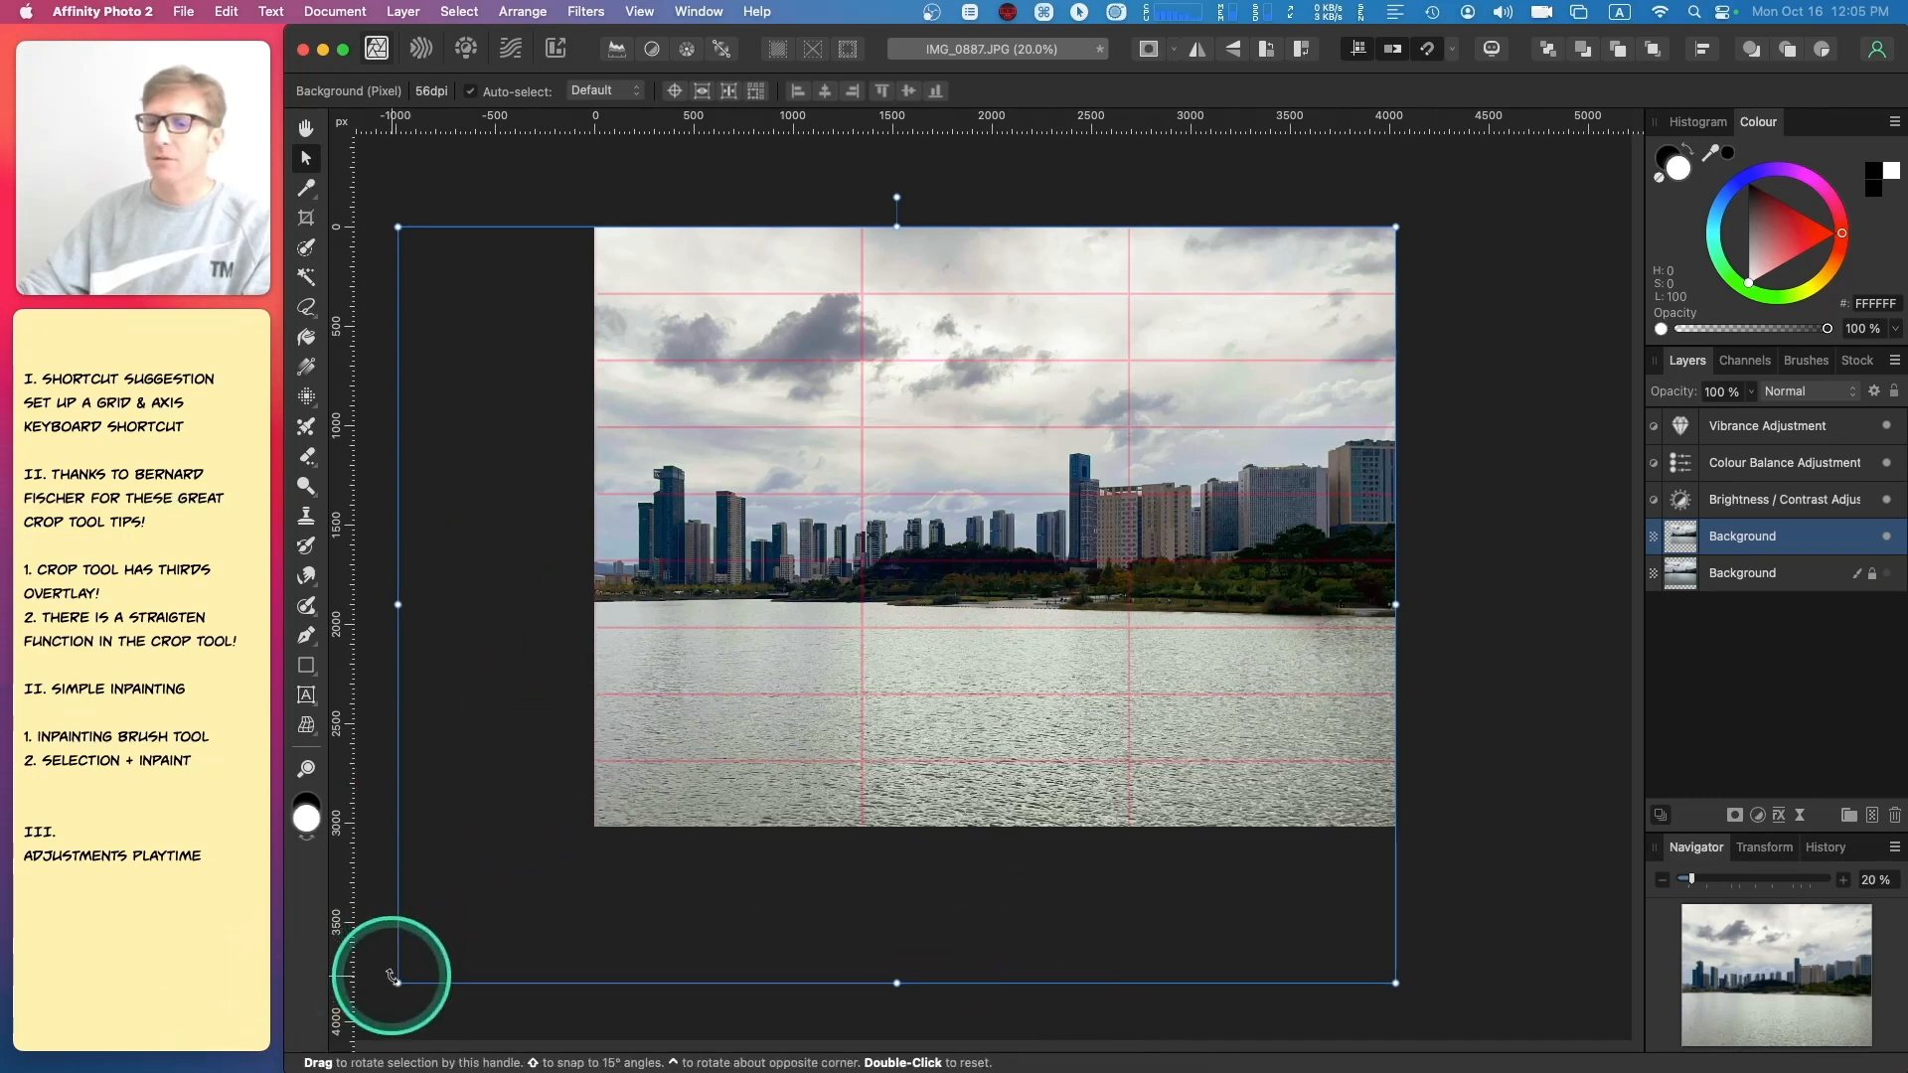
left_click_drag(398, 983, 452, 942)
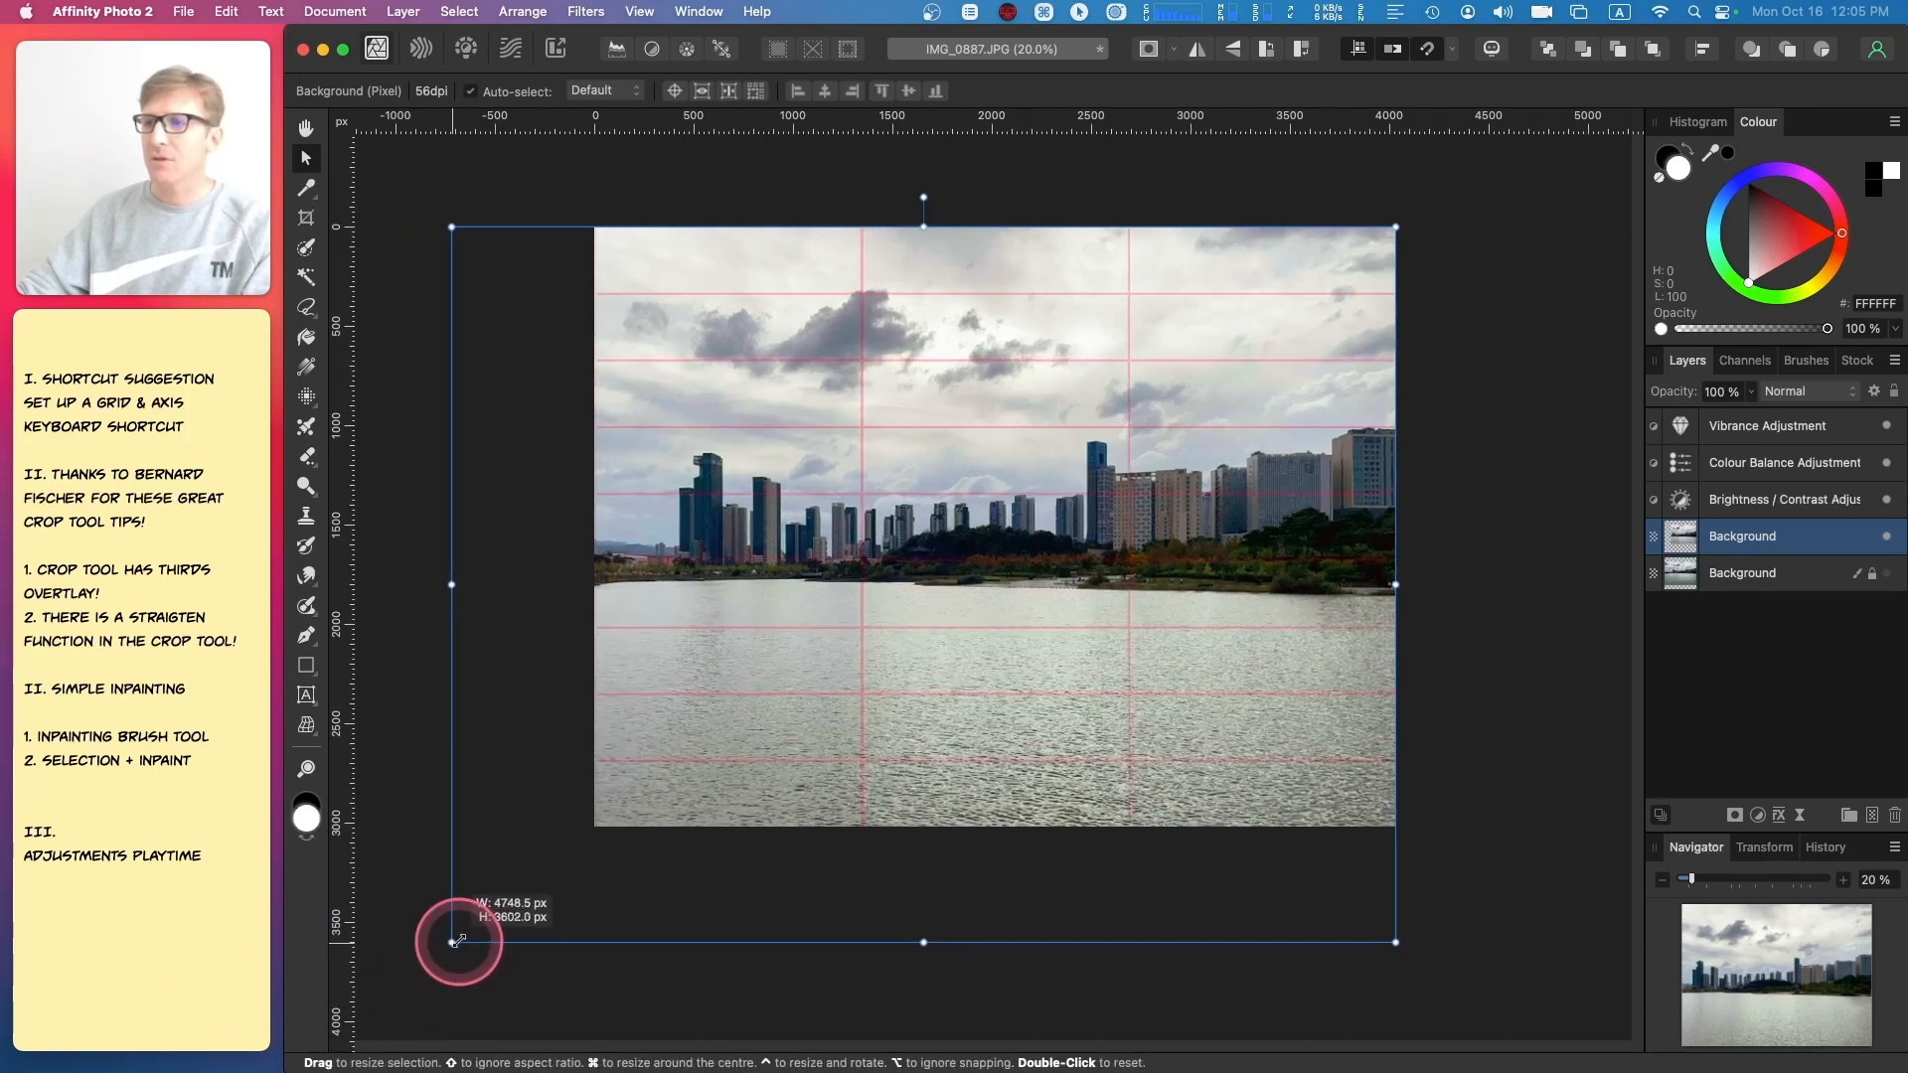
- Move the Background copy right and snap it to the canvas's horizontal centre and upper edge
left_click_drag(846, 556, 910, 564)
key("Right")
key("Right")
key("Right")
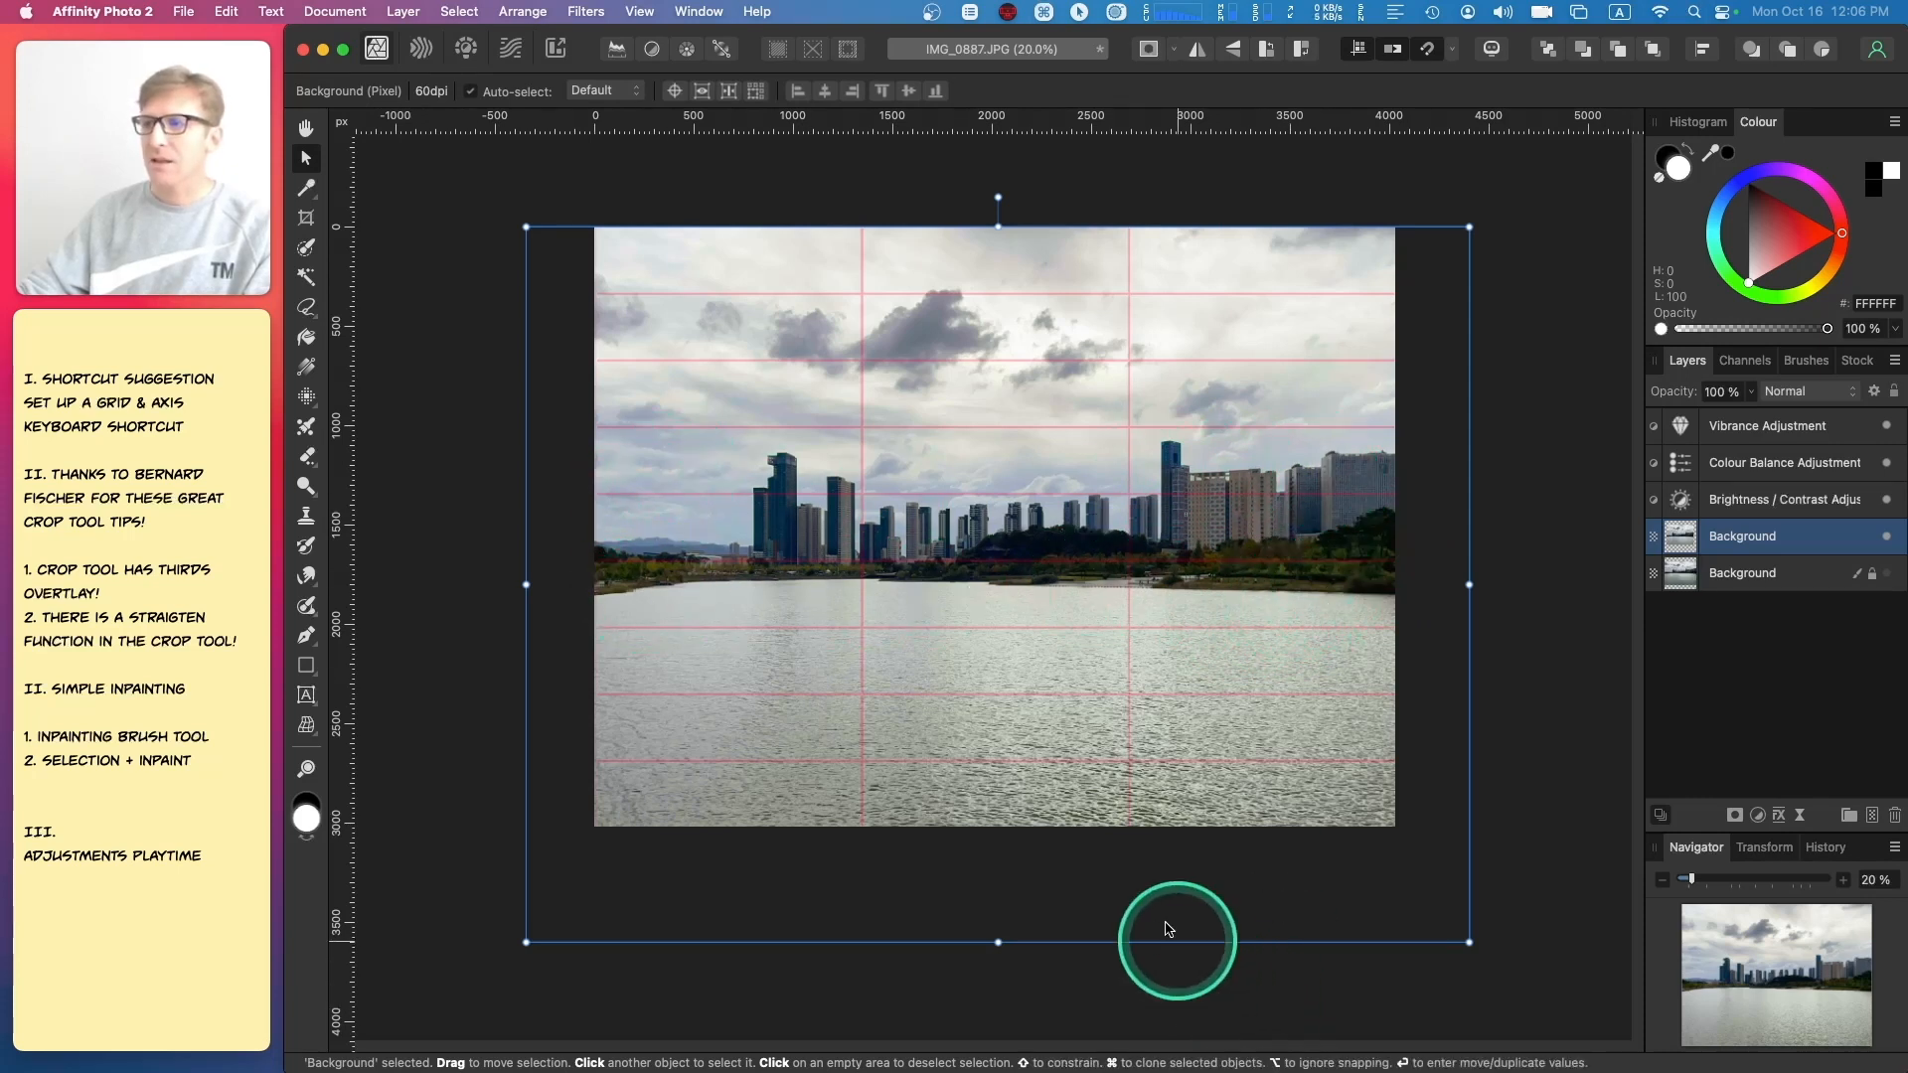
key("Down")
key("Down")
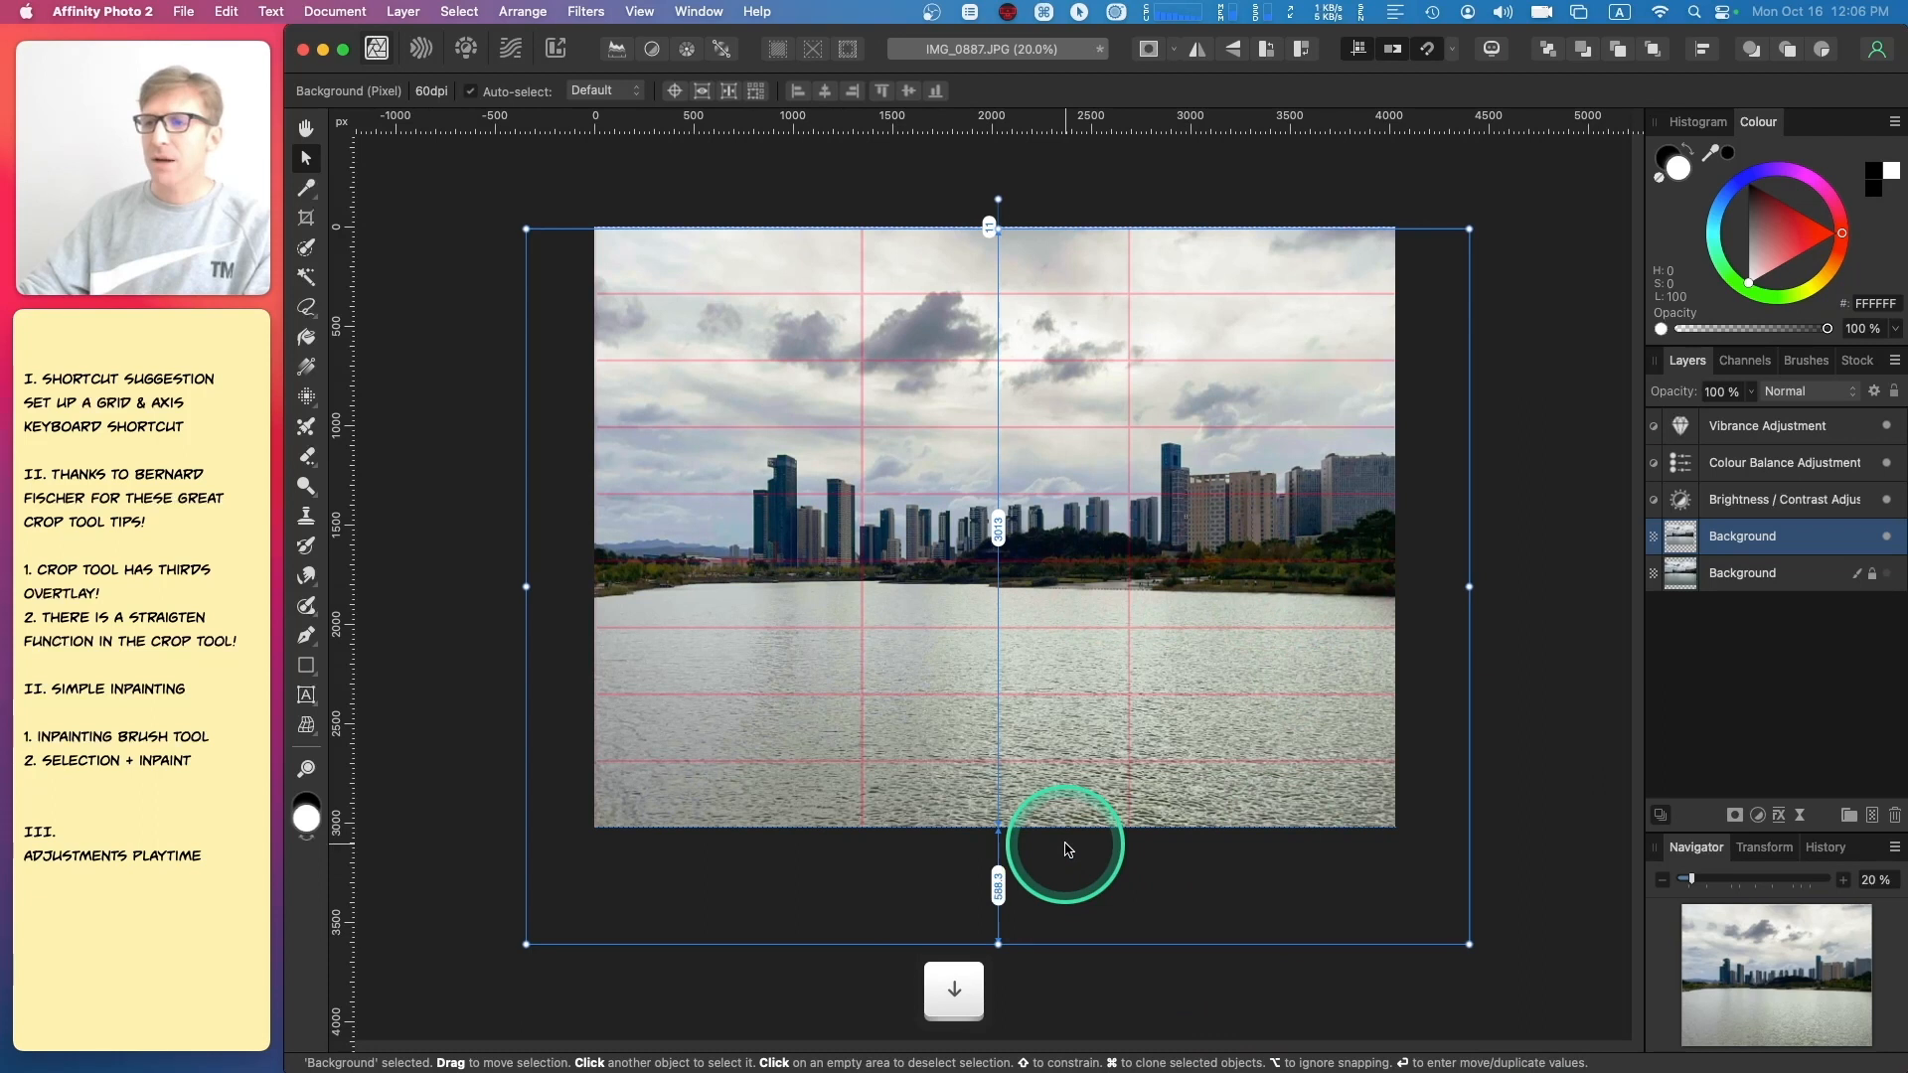
key("Up")
left_click_drag(1058, 626, 1061, 634)
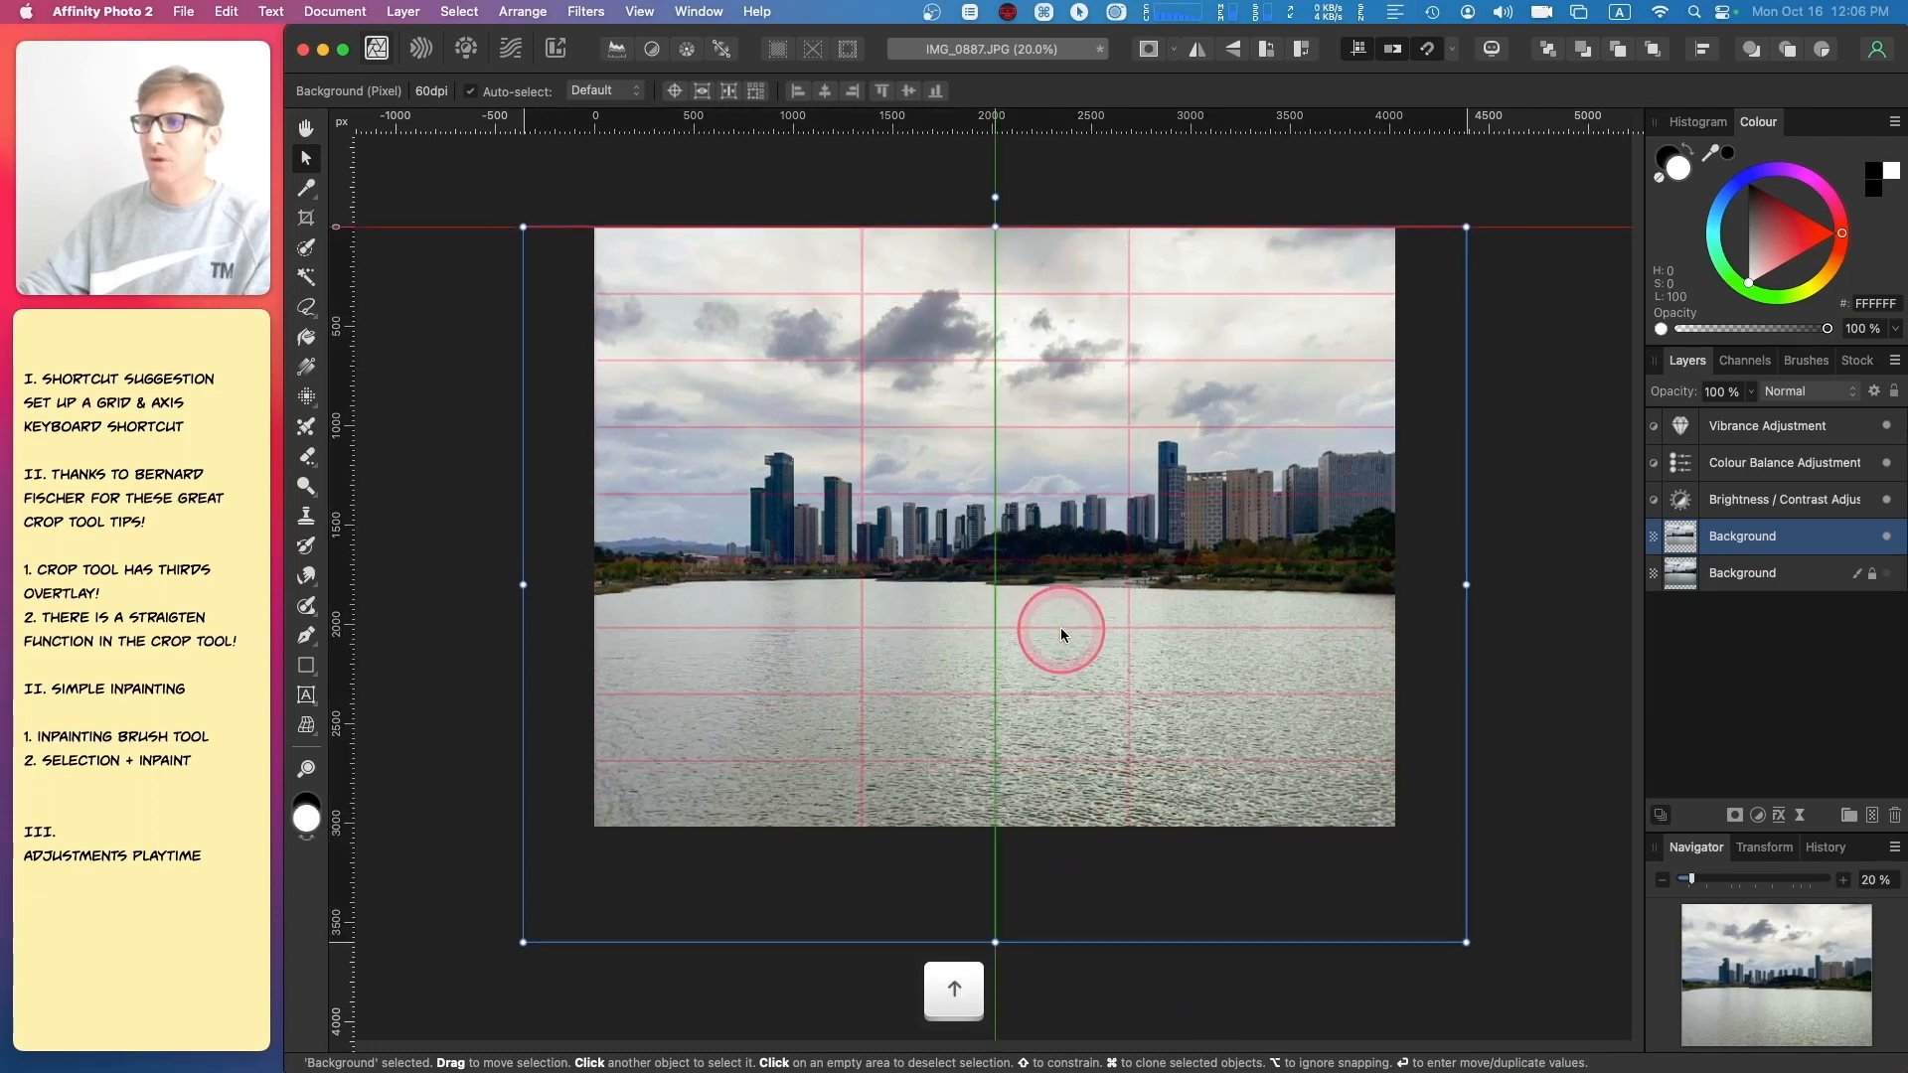
- Enlarge the Background copy slightly from its lower-left corner, keeping its proportions, and nudge it a little to the right
left_click_drag(525, 940, 508, 953)
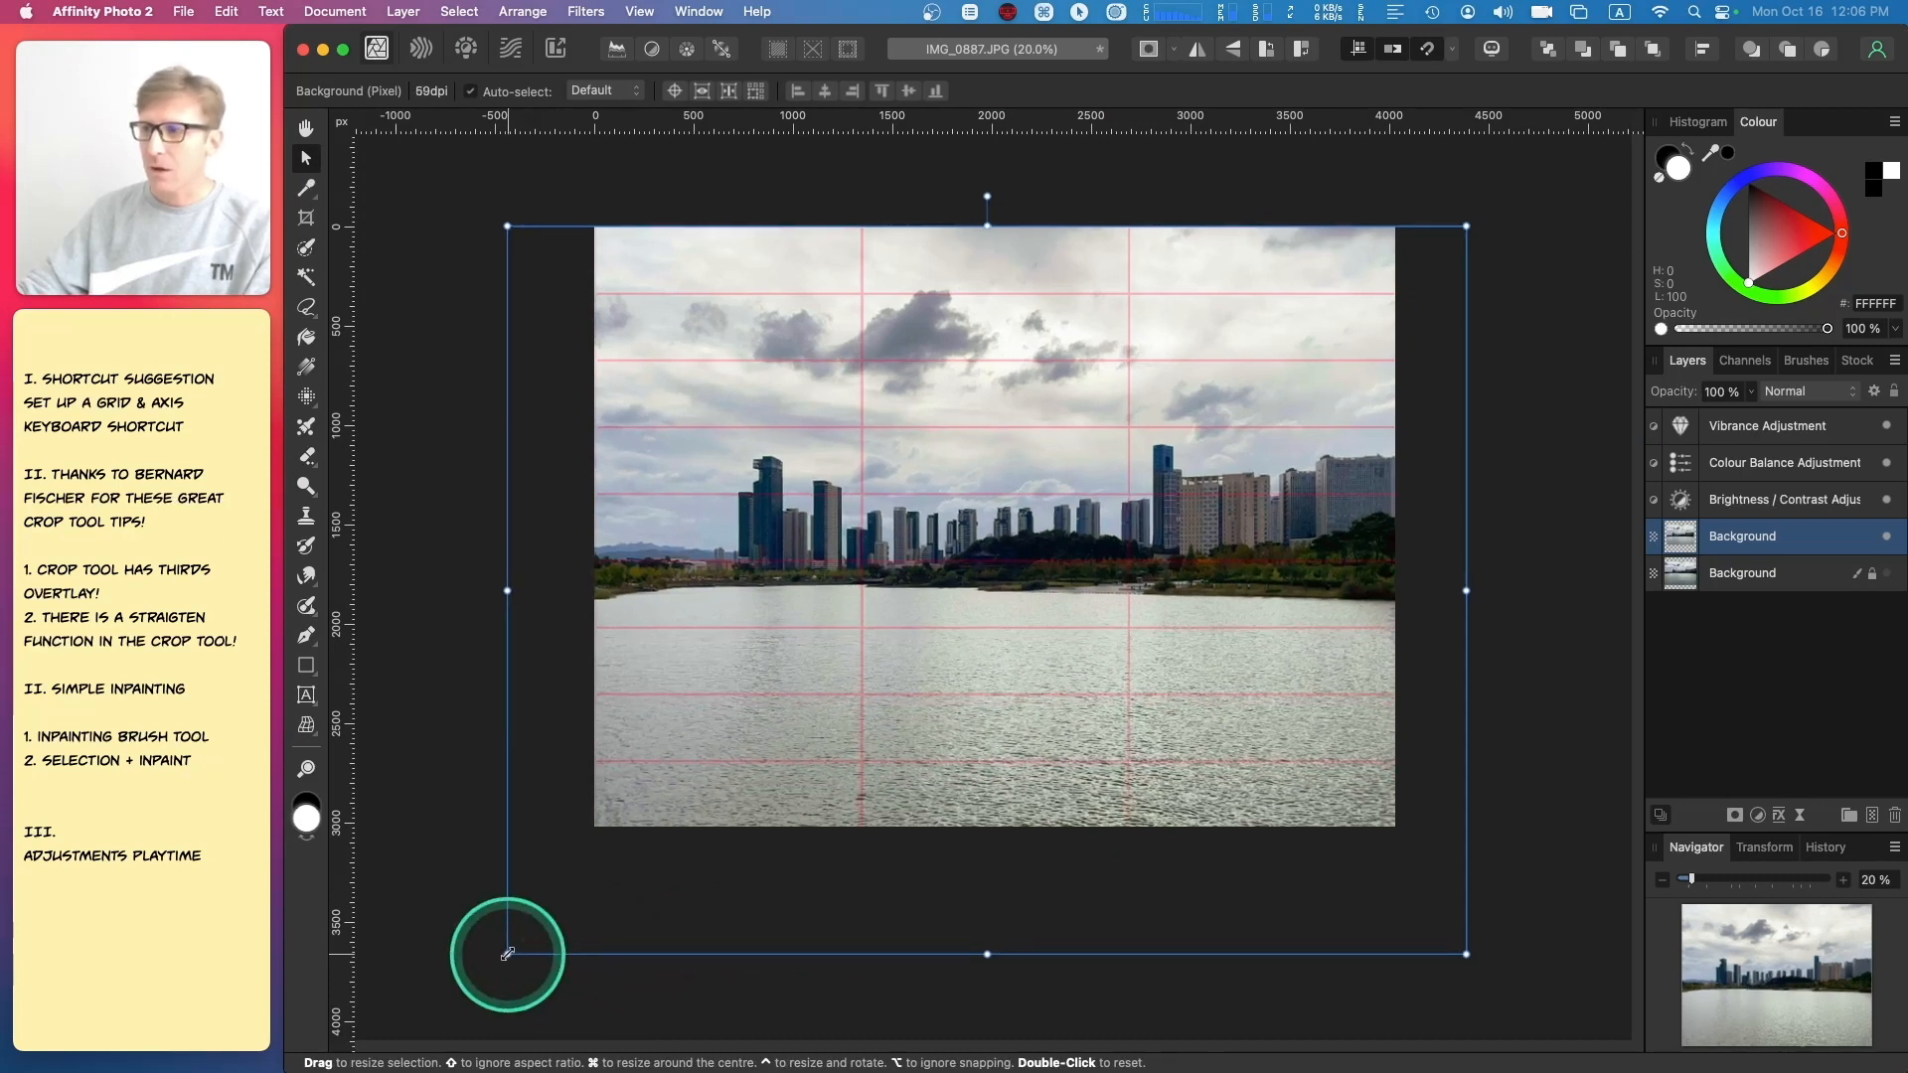
key("Right")
key("Right")
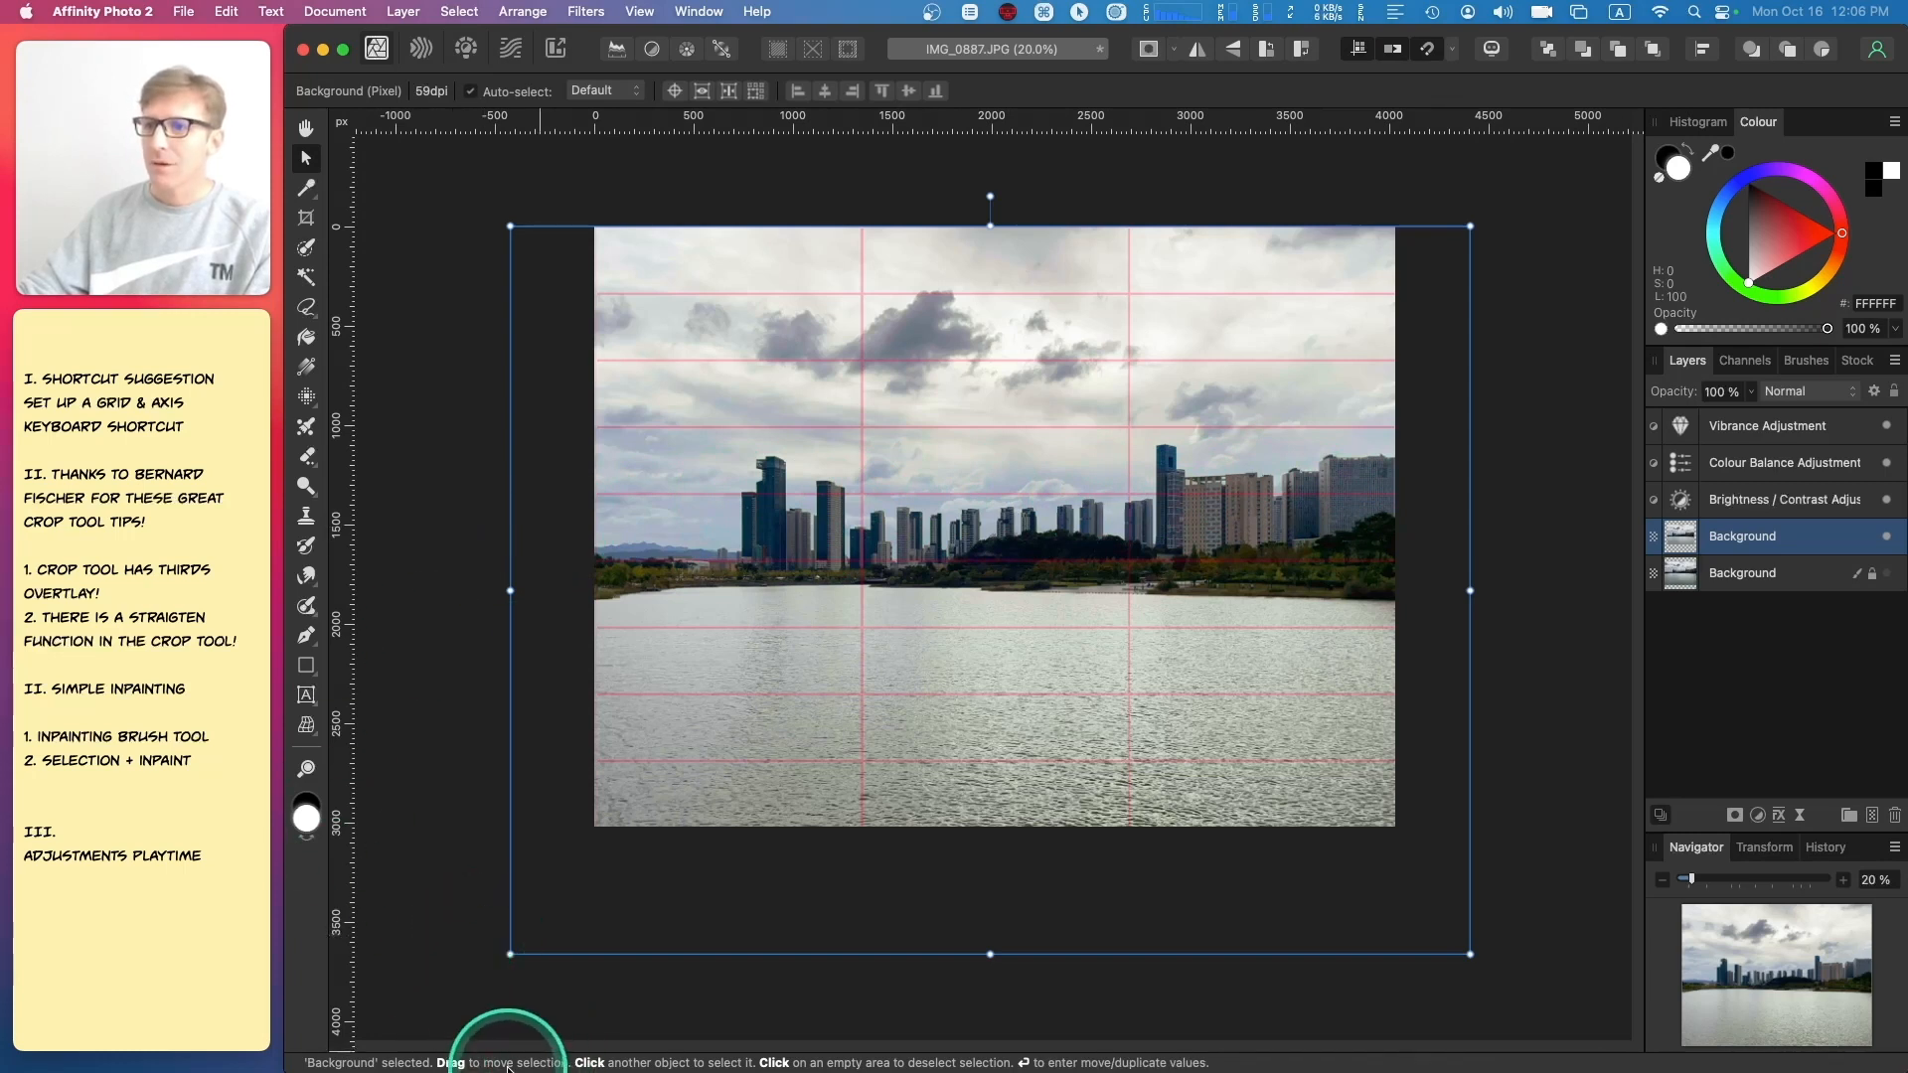
left_click_drag(511, 954, 513, 956)
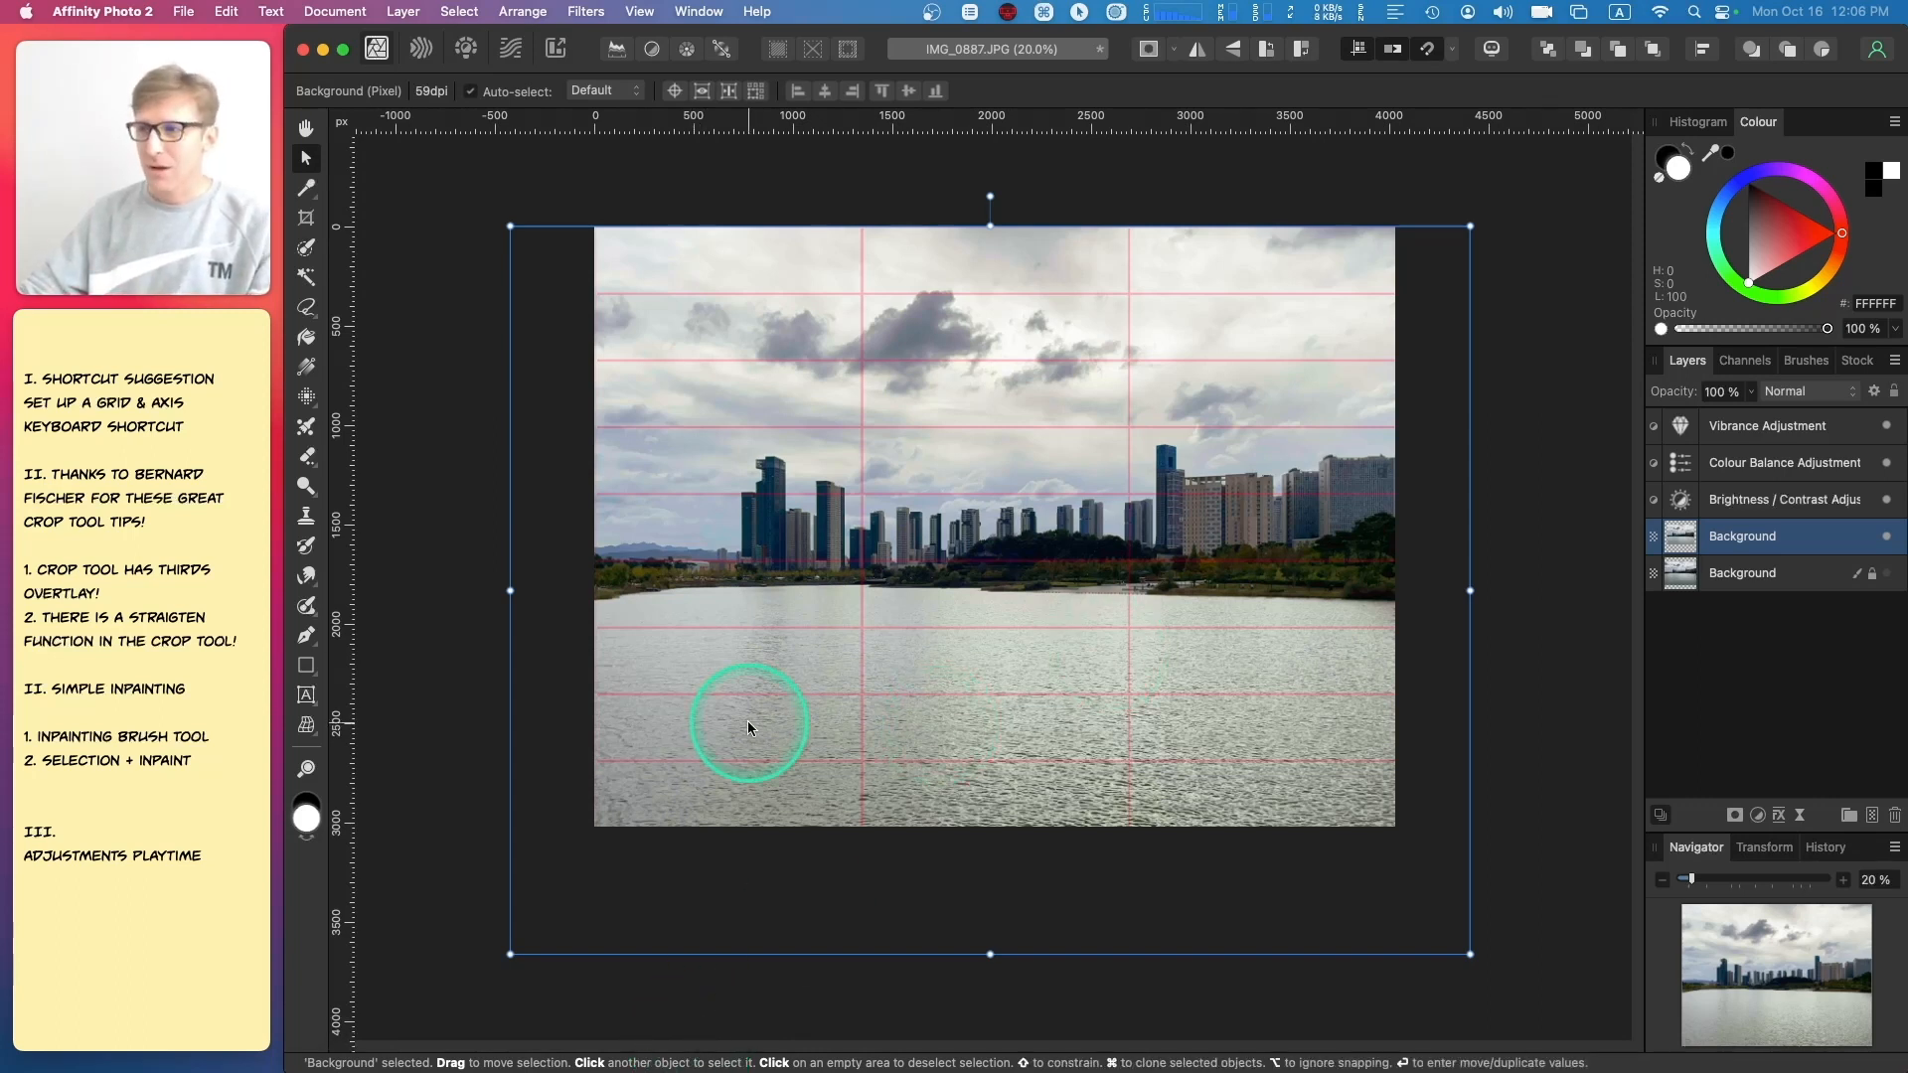
- Hide the grid and deselect the Background copy to review the recomposed lake photo at 25% zoom
key("super+apostrophe")
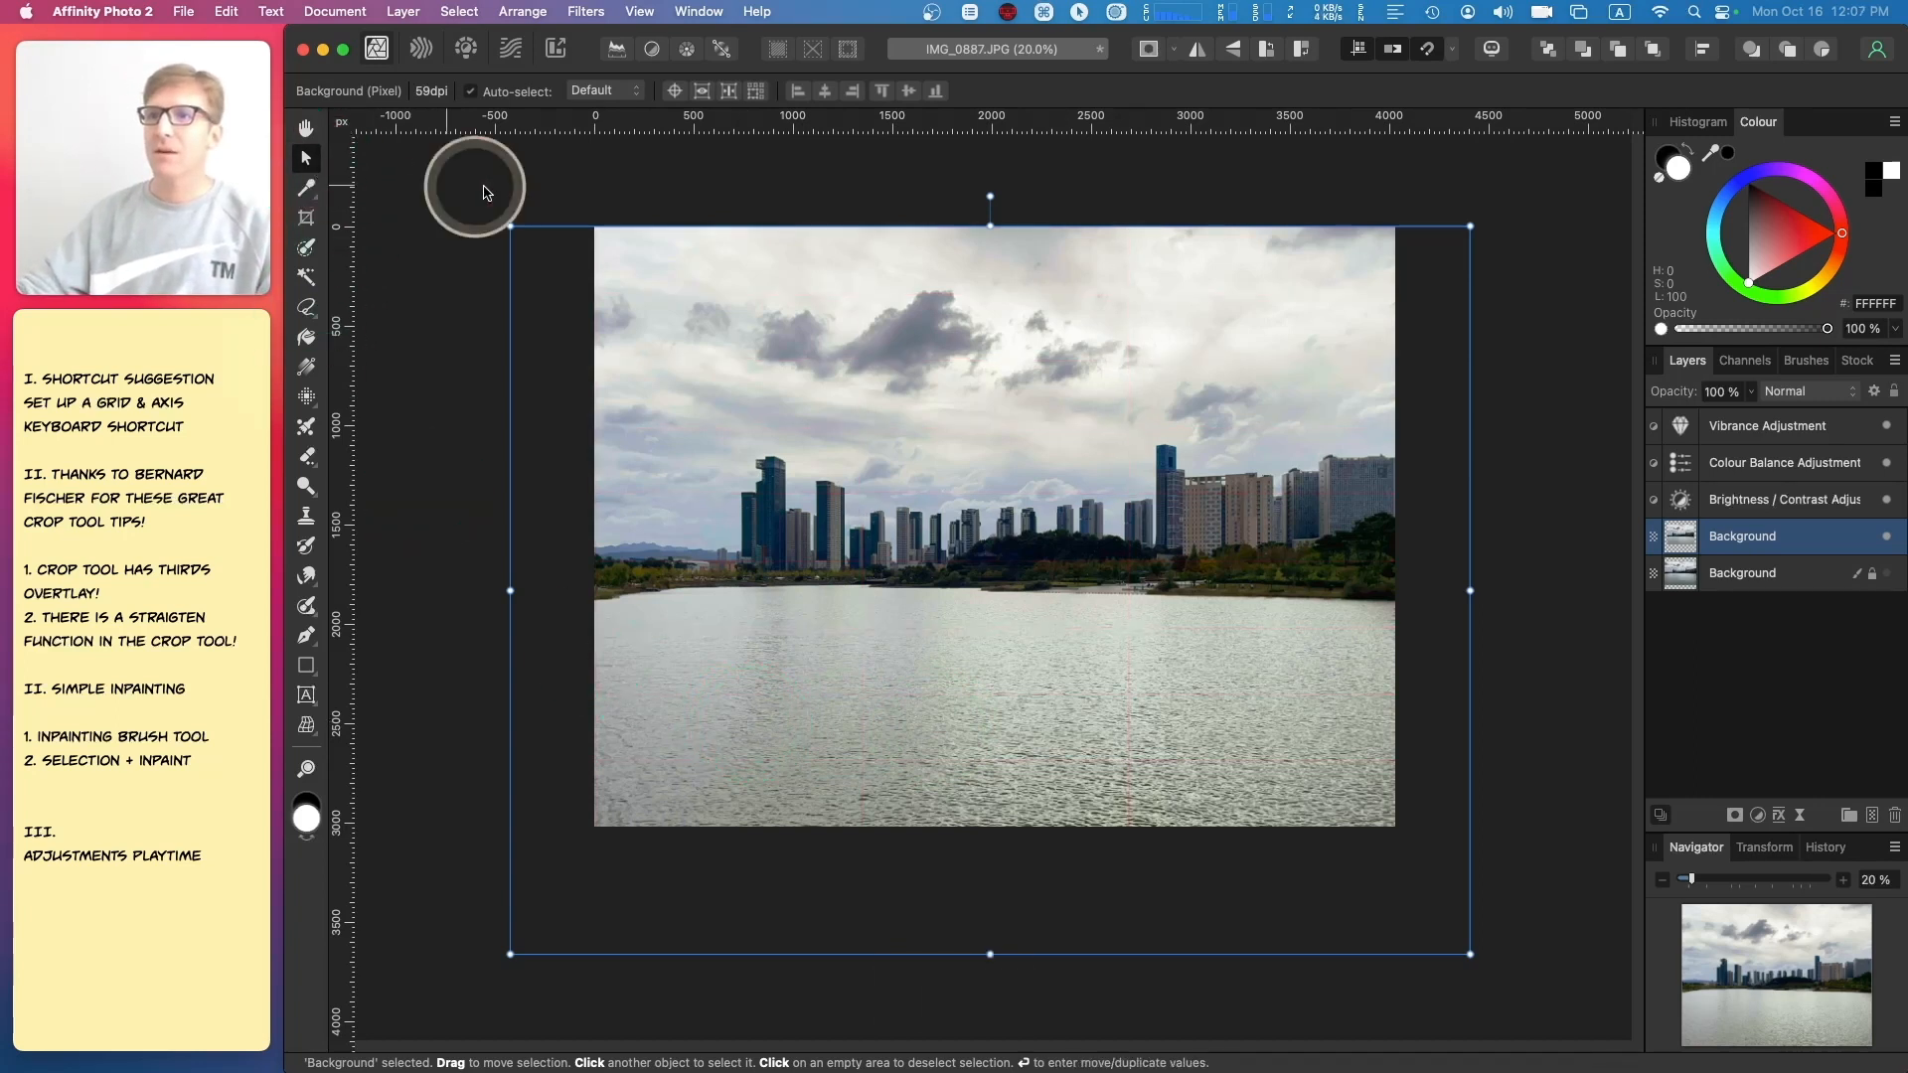
left_click(511, 209)
mouse_move(903, 1069)
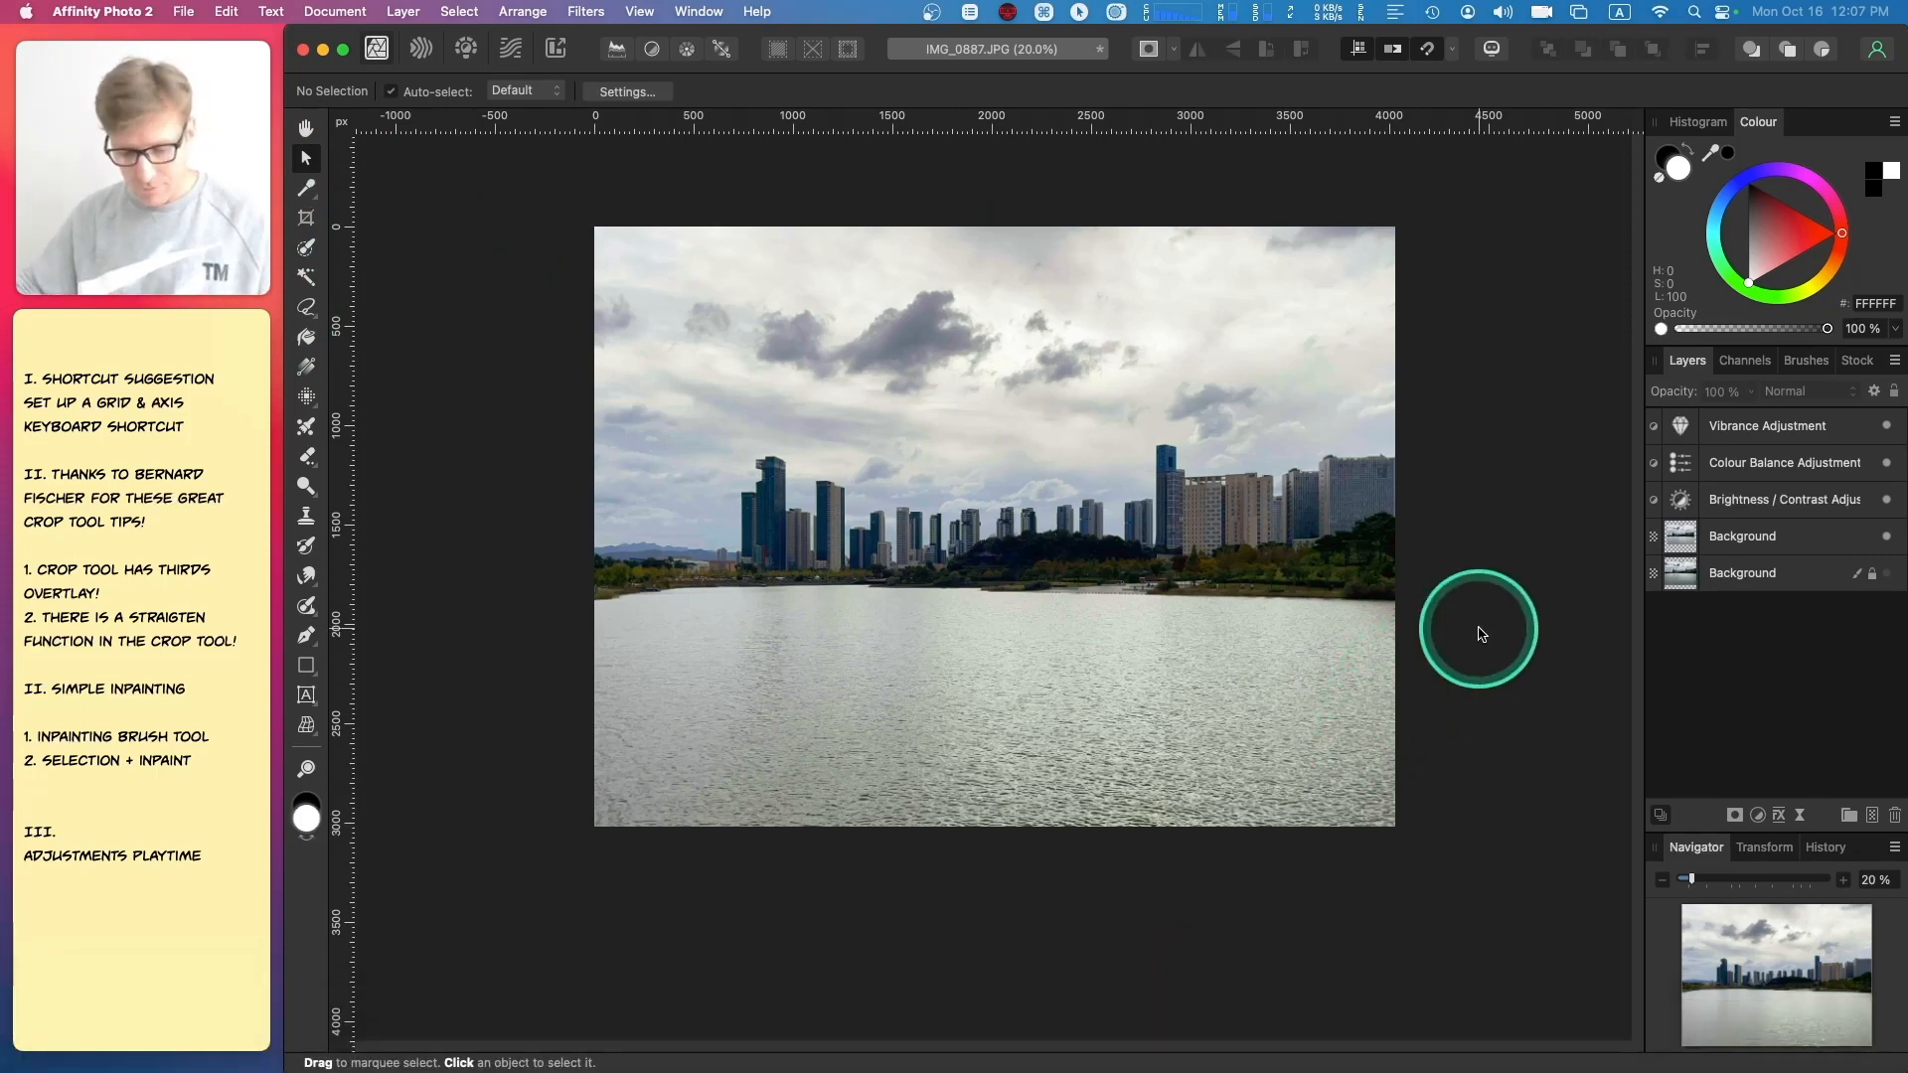
key("super+equal")
key("space")
left_click_drag(1241, 424, 1220, 480)
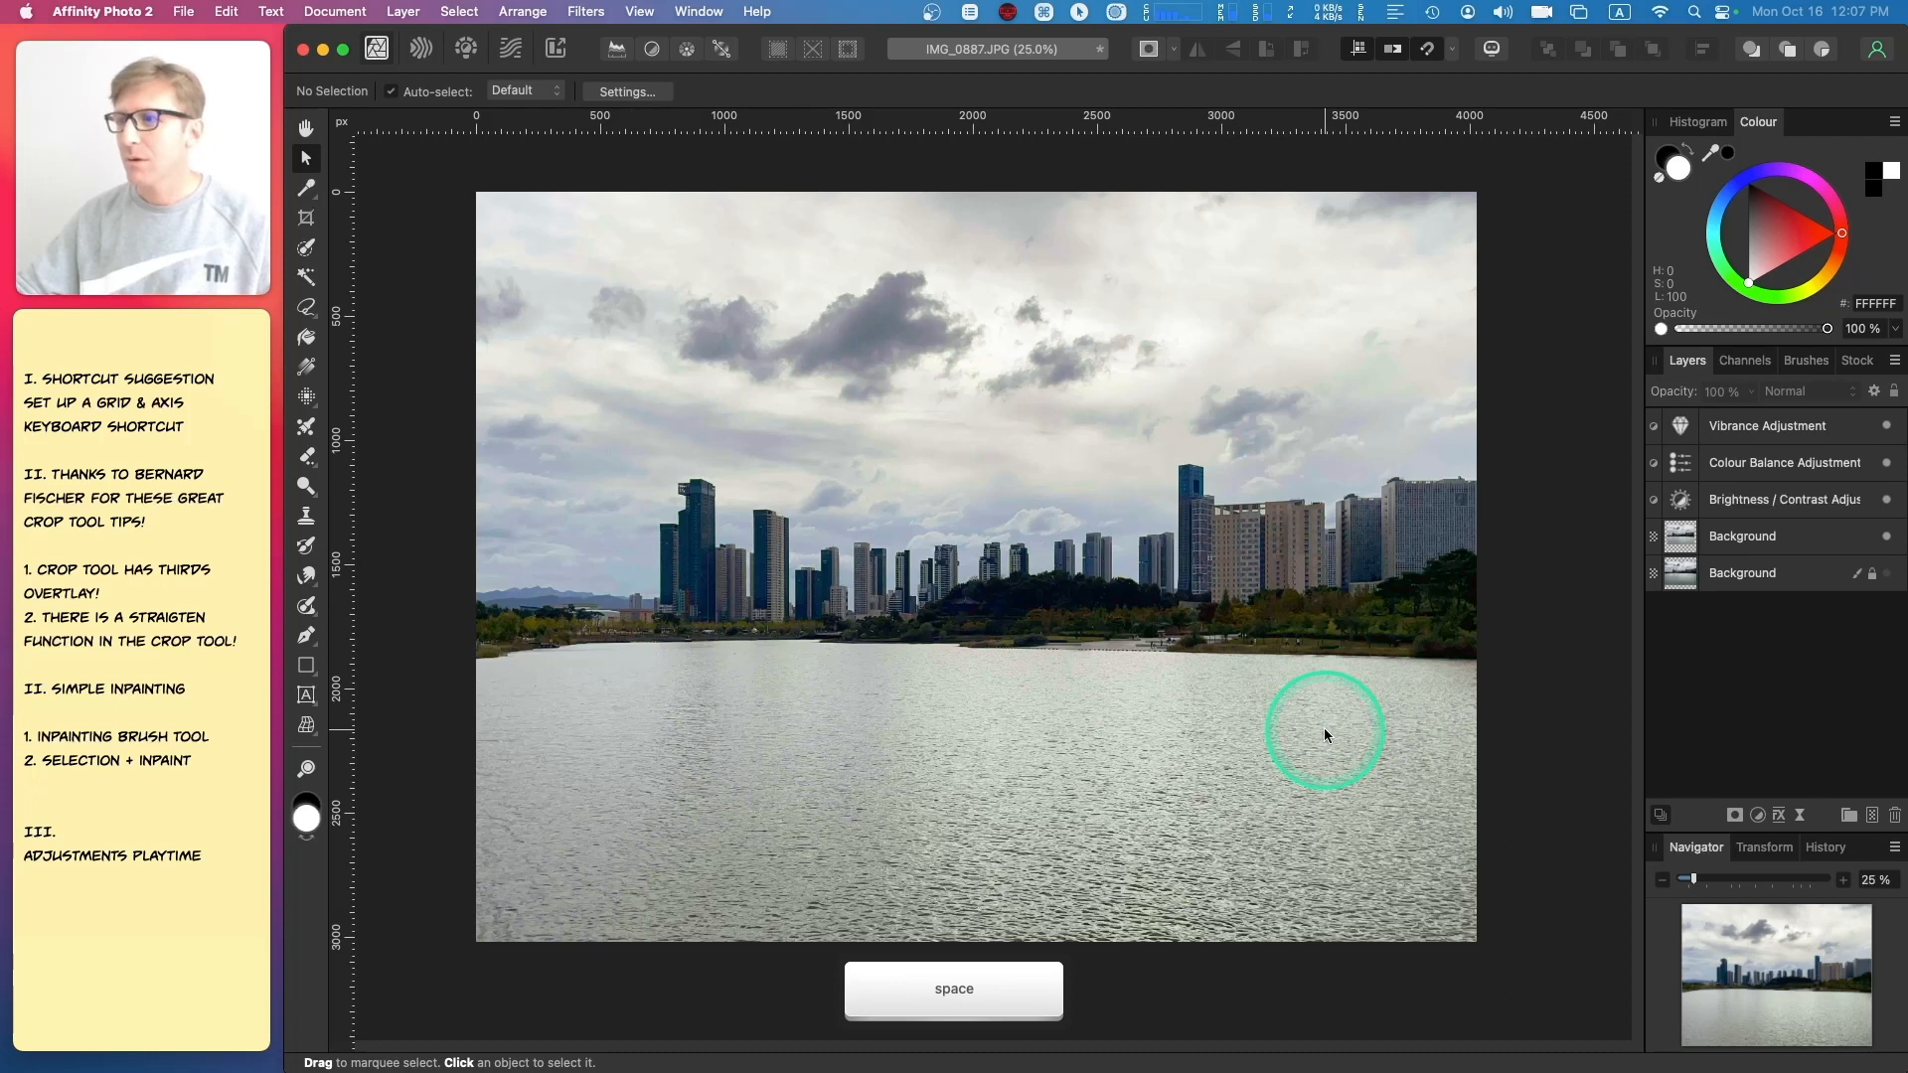
left_click(1564, 752)
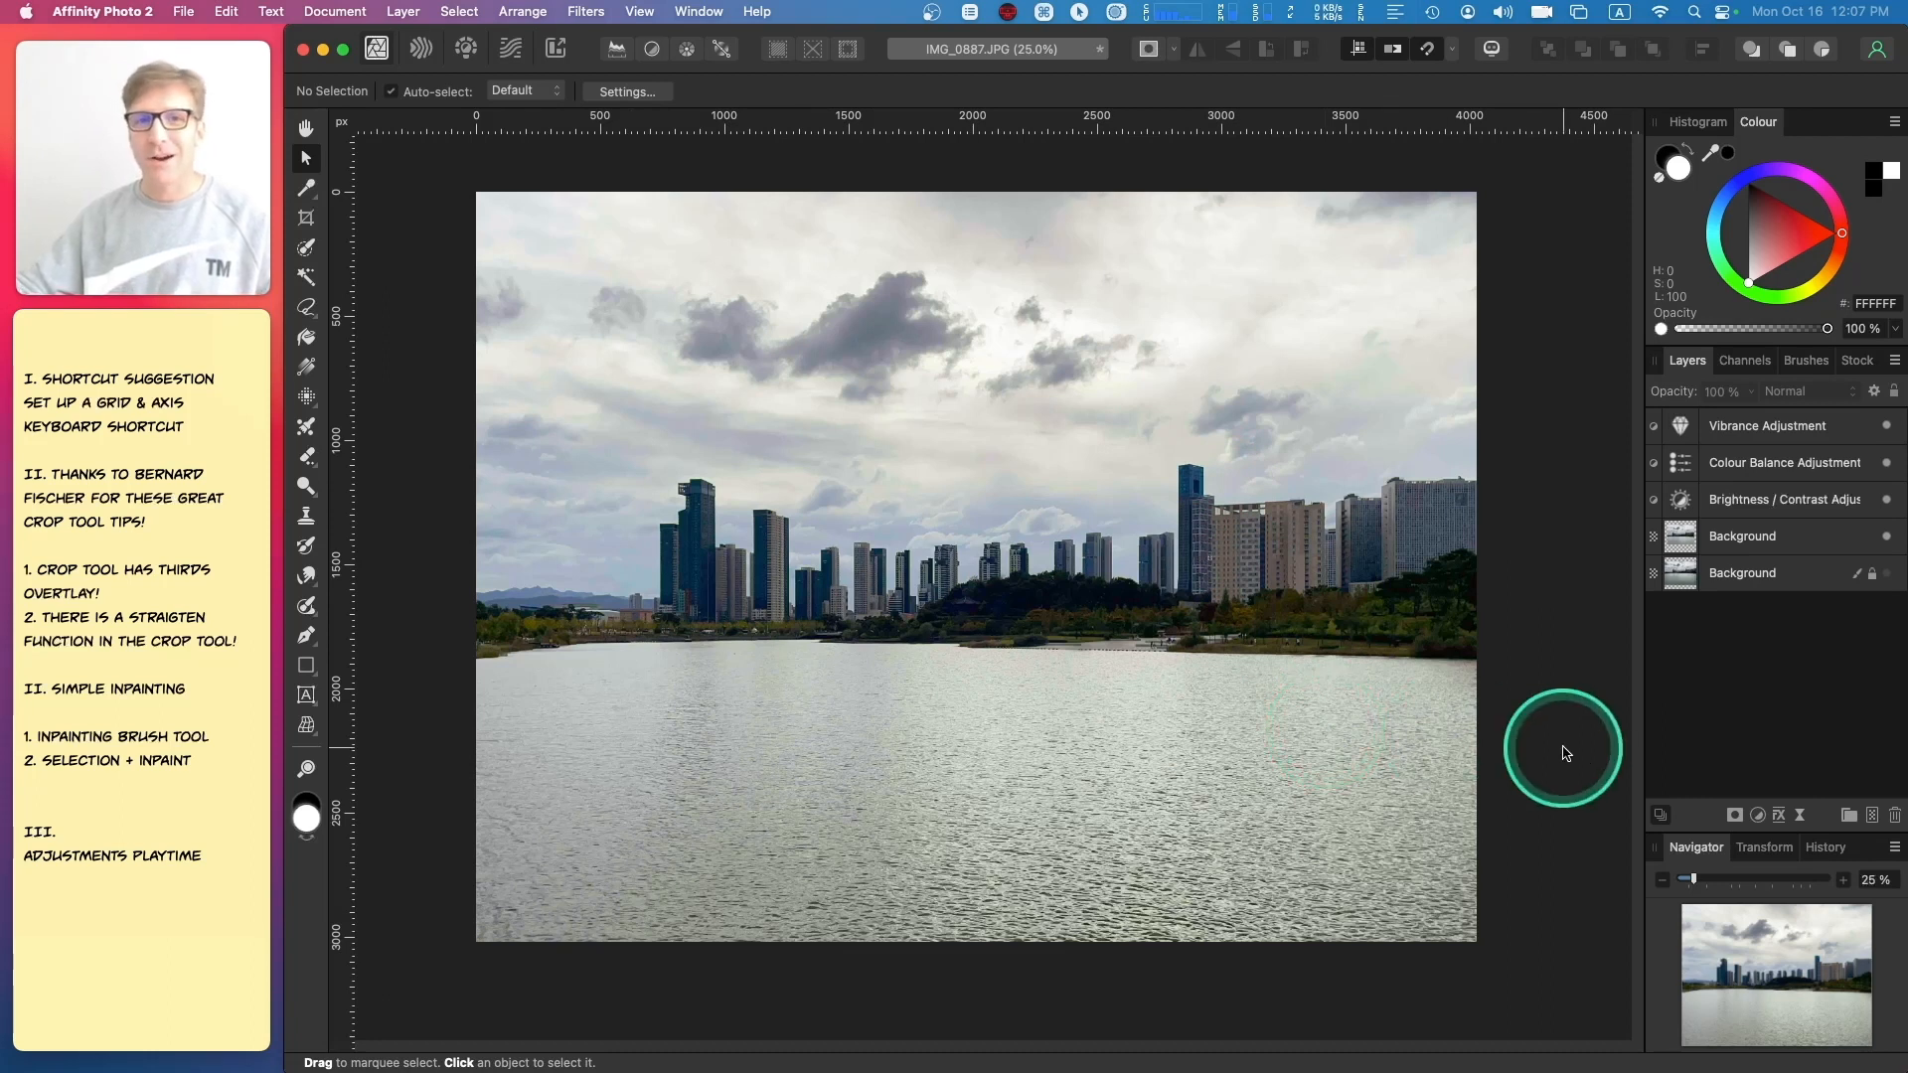